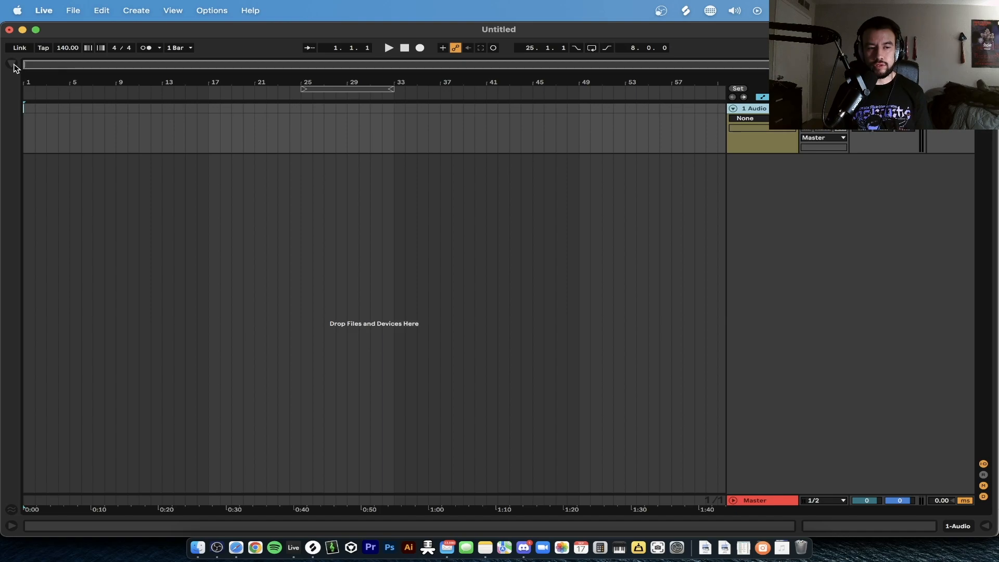
Show the browser and search all results for "maru".
left_click(13, 64)
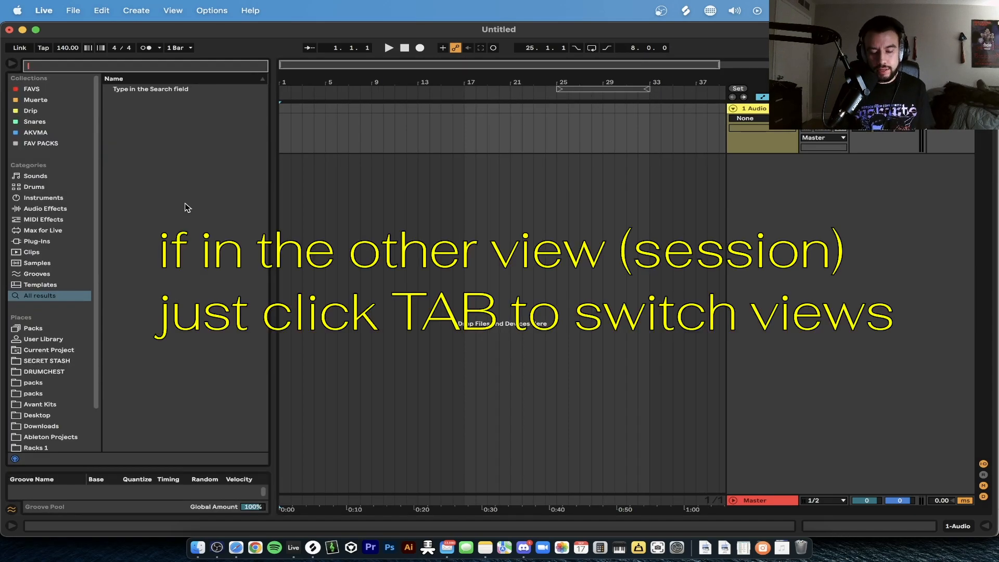
type("mar")
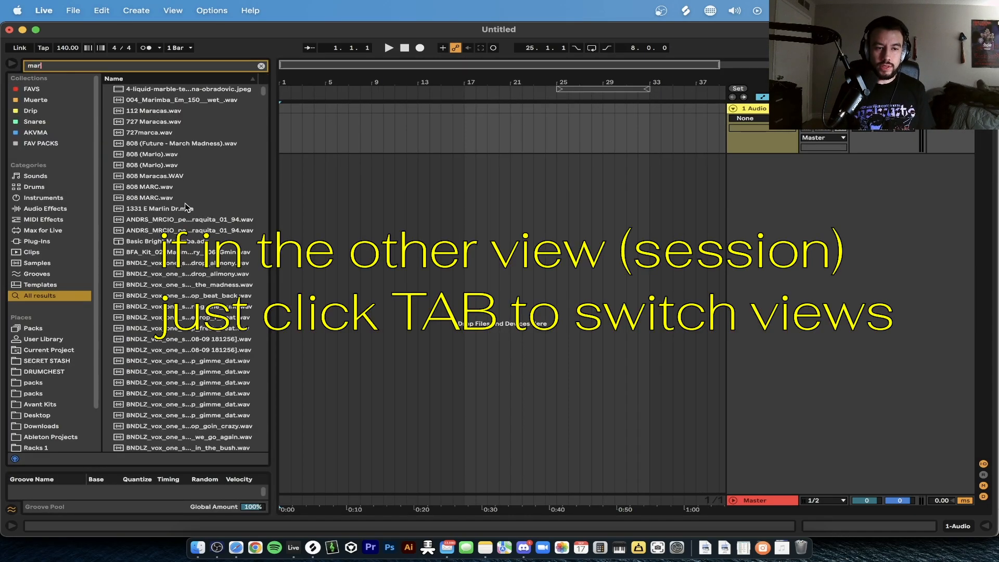
type("auda")
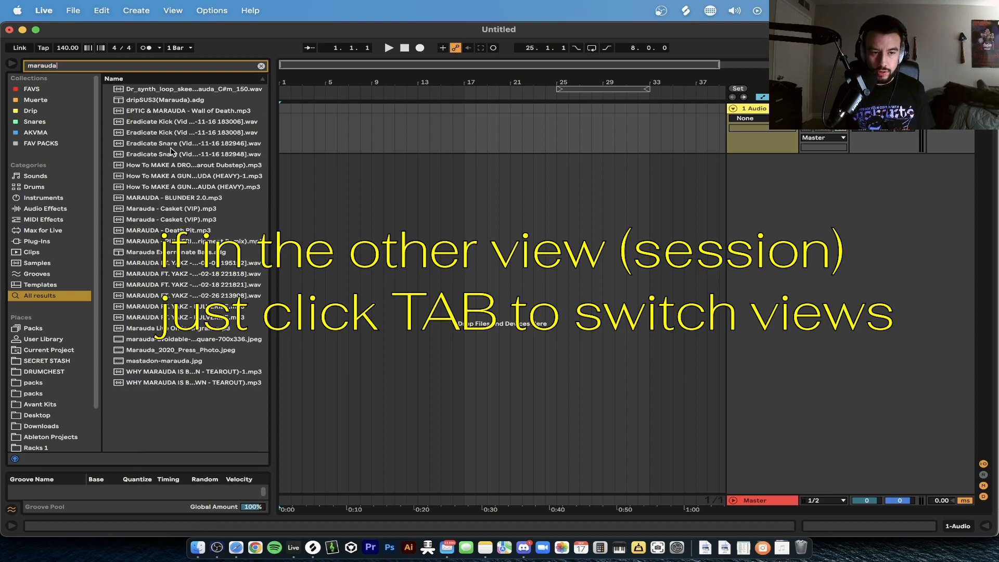
key("BackSpace")
key("BackSpace")
type("ud")
key("BackSpace")
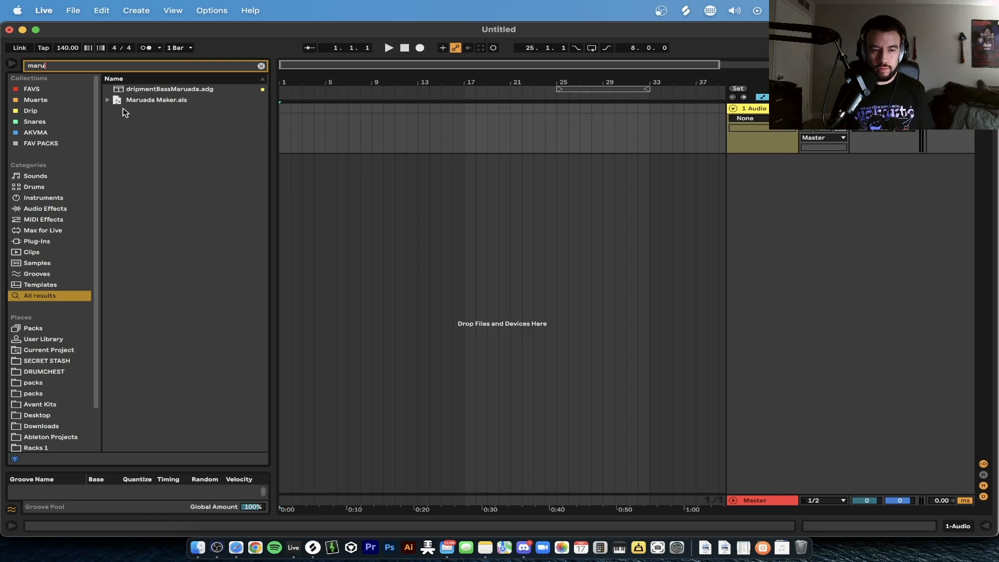
Insert the tracks of the Marauda Maker.als set into the arrangement.
left_click(148, 99)
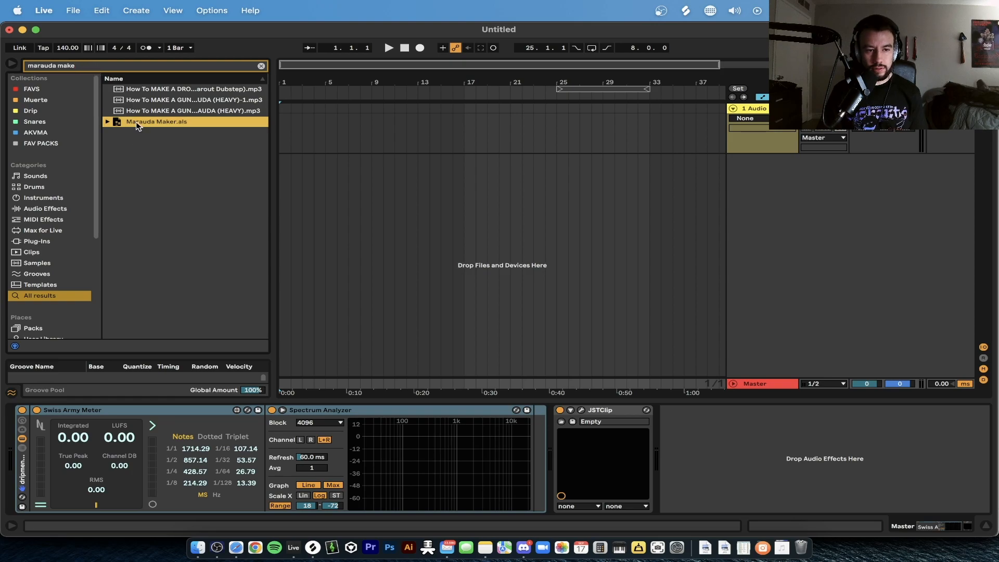
left_click_drag(134, 126, 541, 206)
left_click(554, 205)
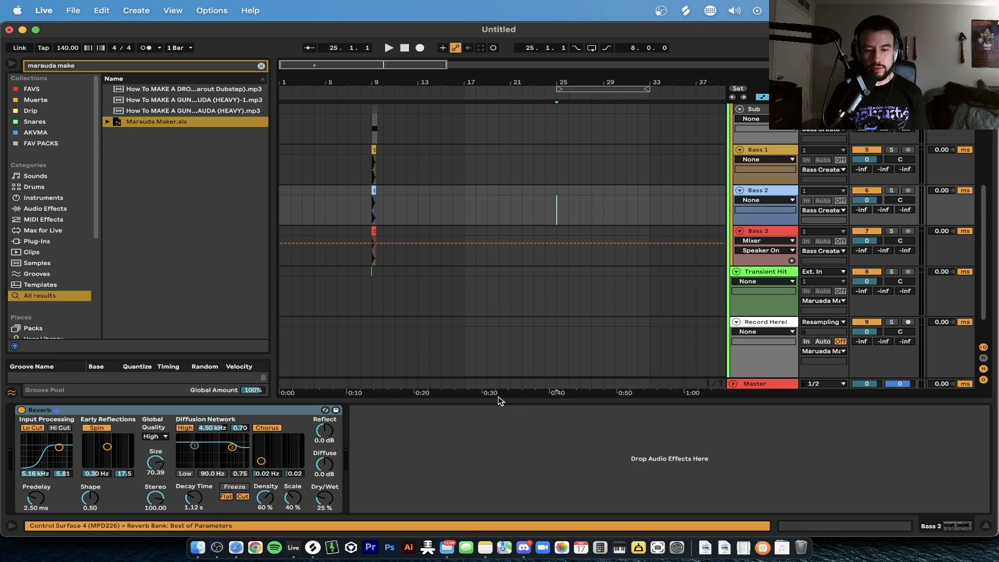
Look over the imported tracks and the devices on the Maruada Maker and Bass Create groups.
scroll(507, 292, "up", 5)
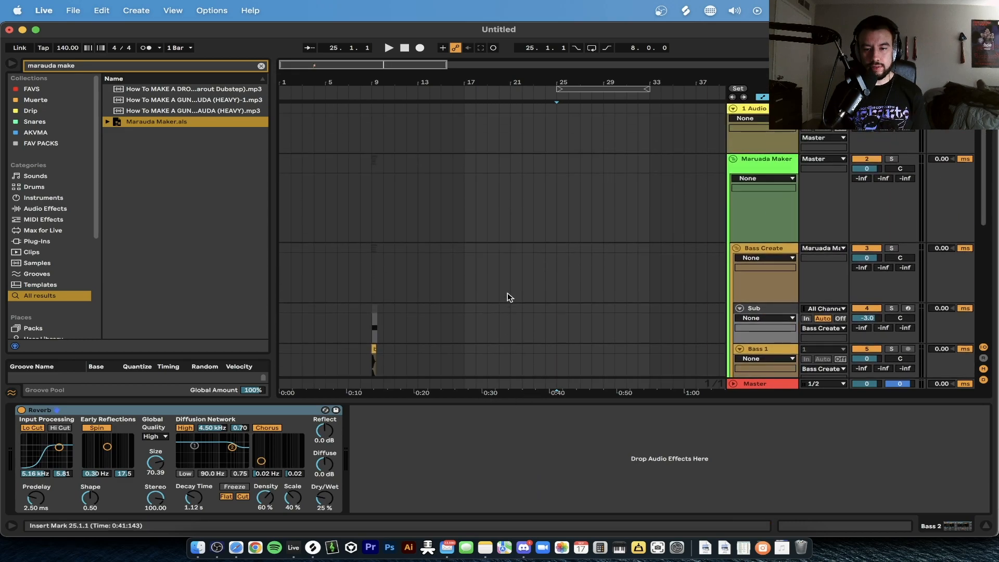
left_click(735, 163)
mouse_move(767, 159)
left_mouse_down()
mouse_move(167, 150)
mouse_move(149, 179)
mouse_move(355, 199)
mouse_move(754, 173)
left_mouse_up()
key("minus")
scroll(409, 240, "down", 2)
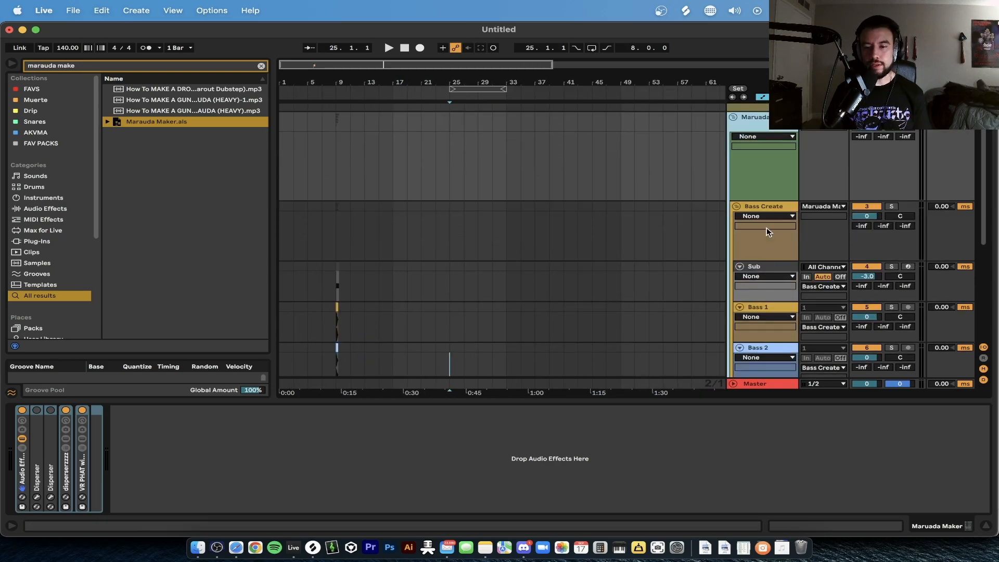
left_click(762, 205)
scroll(760, 285, "down", 6)
Hide the browser and the device view to enlarge the arrangement.
key("super+alt+b")
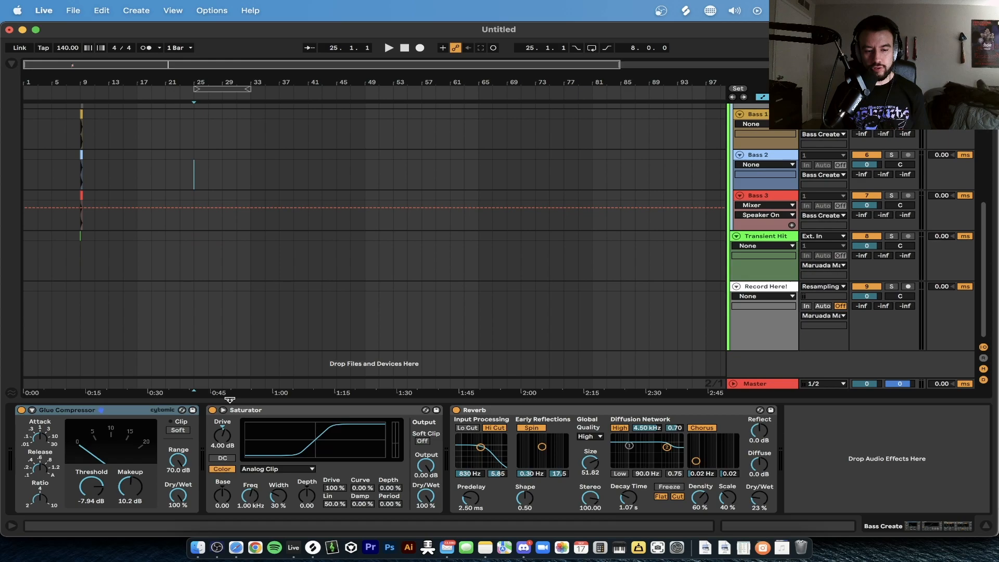
key("super+alt+l")
scroll(230, 398, "up", 5)
left_click(635, 206)
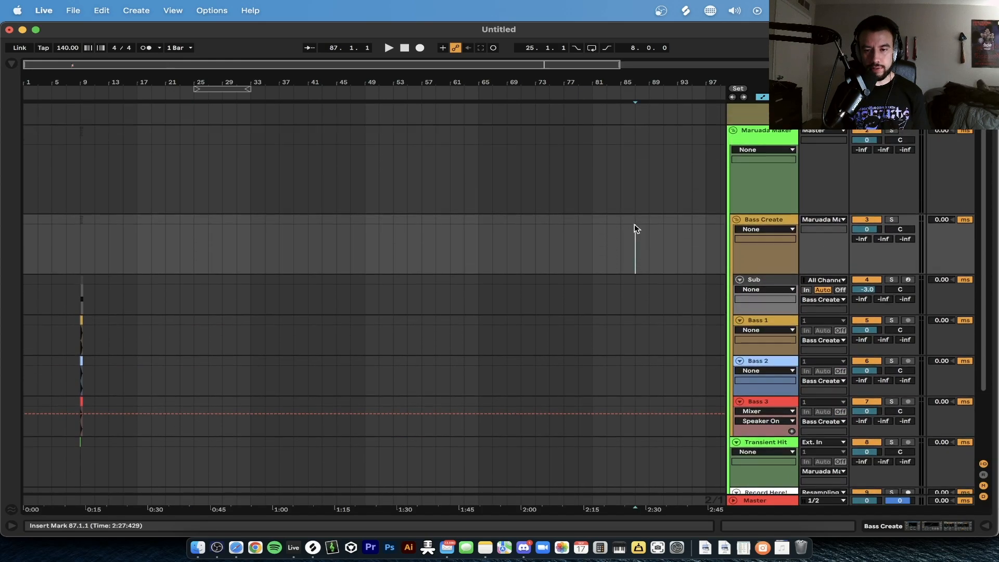
Go through the imported tracks one by one, from Maruada Maker and Bass Create through Sub, Bass 1, Bass 2, Bass 3 and Transient Hit.
scroll(702, 171, "up", 2)
left_click(771, 139)
left_click(760, 223)
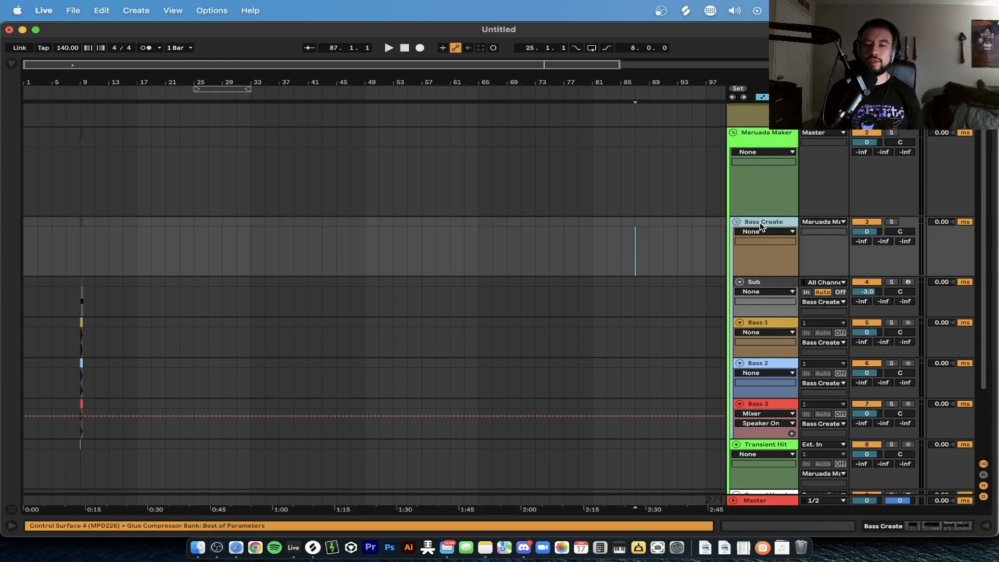
scroll(761, 224, "down", 1)
scroll(761, 222, "down", 3)
left_click(759, 218)
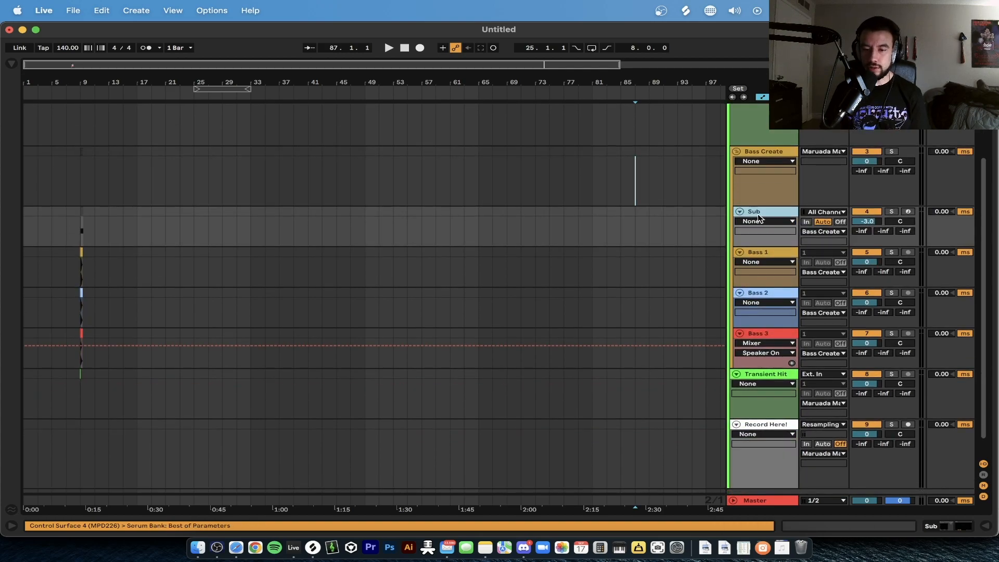
scroll(760, 248, "down", 1)
left_click(761, 248)
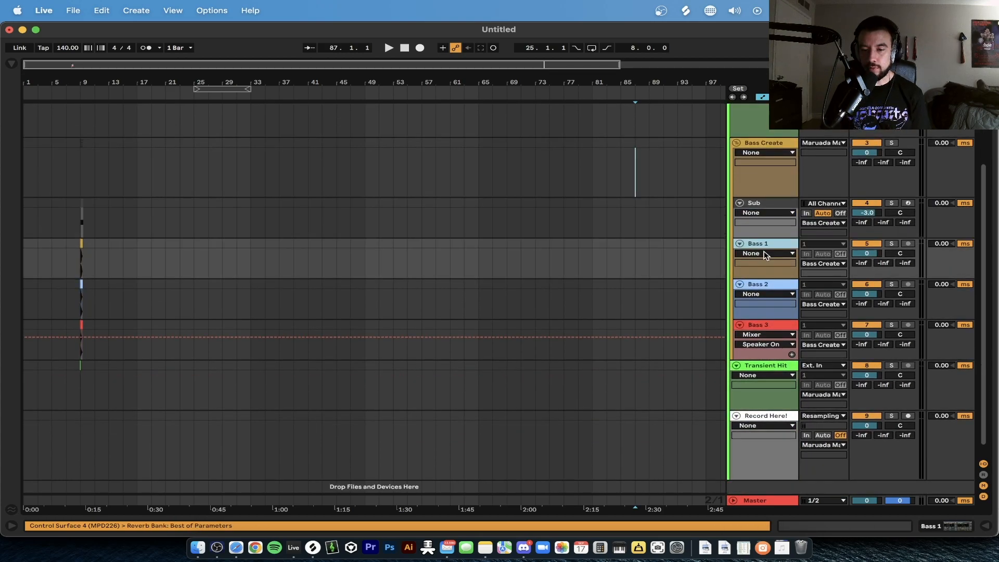
left_click(760, 288)
scroll(760, 290, "down", 1)
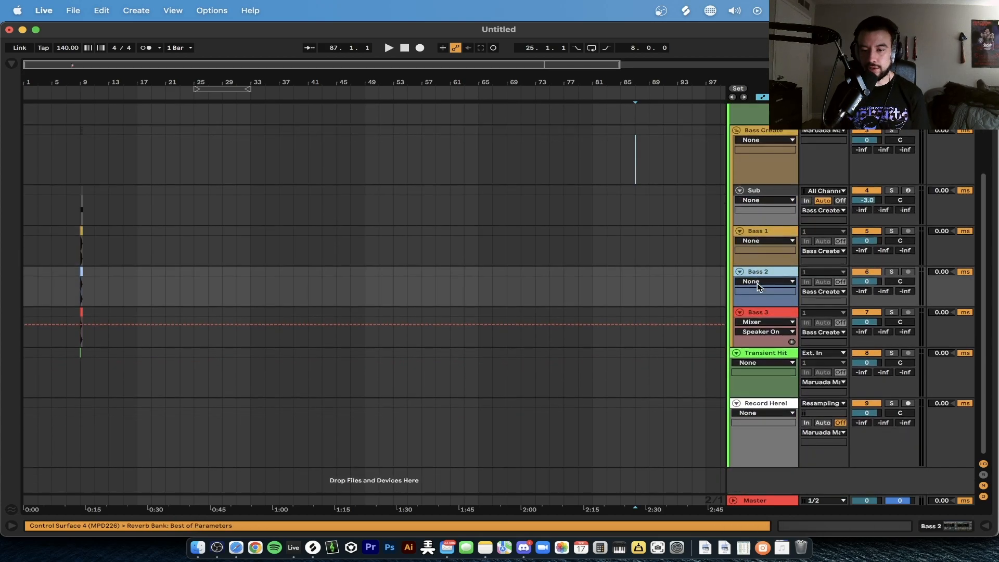
left_click(772, 309)
left_click(749, 356)
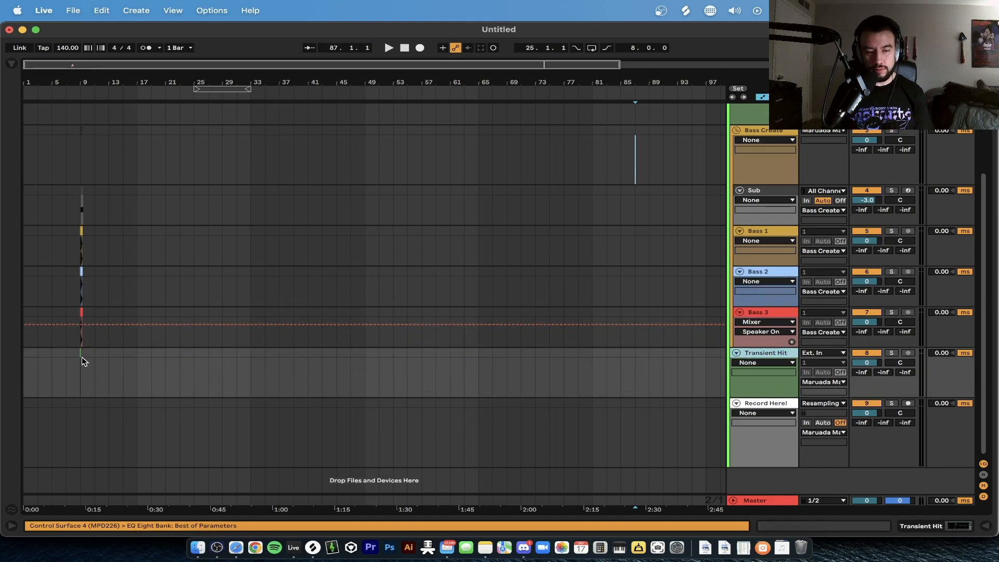
Zoom in on the example clips at bar 9 and select the Record Here! track.
scroll(82, 357, "up", 10)
scroll(78, 357, "left", 3)
left_click(197, 355)
scroll(197, 355, "down", 5)
scroll(196, 354, "up", 5)
scroll(196, 354, "down", 8)
left_click(747, 403)
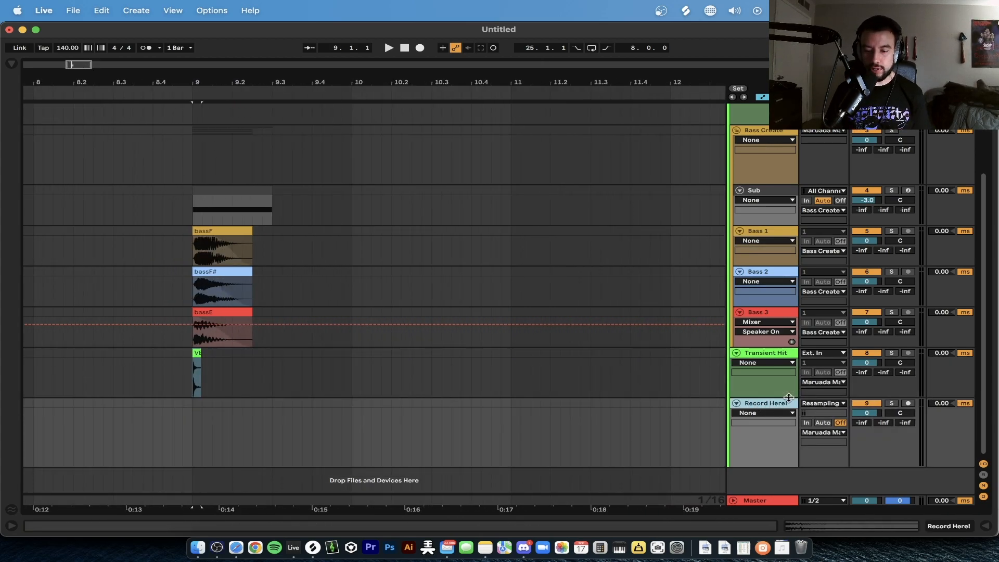
Select the one-bar range from 9.1.1 to 10.1.1 across the Bass Create through Transient Hit tracks.
scroll(773, 404, "up", 2)
left_click(350, 421)
left_click_drag(352, 420, 192, 191)
scroll(345, 270, "down", 3)
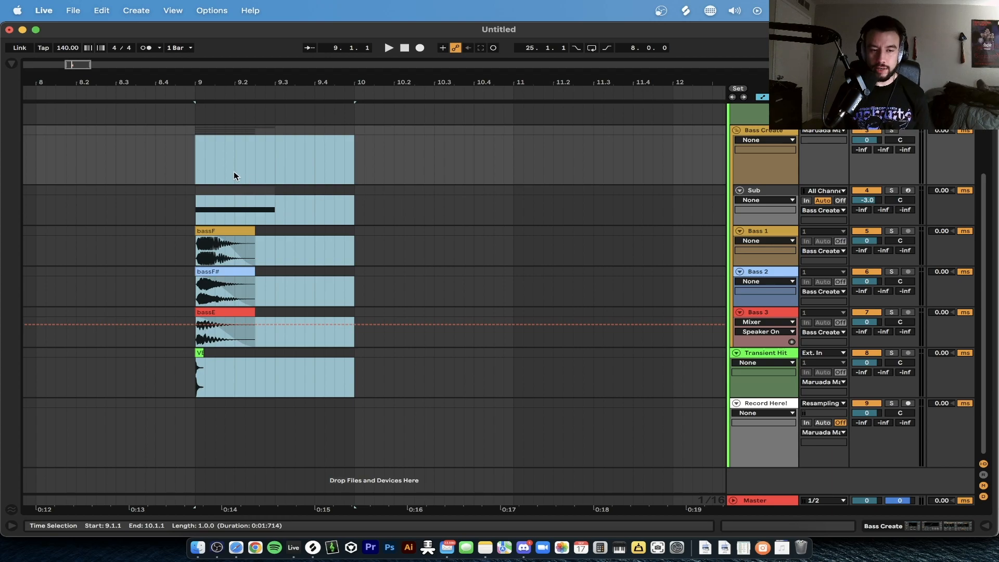
Clear the range selection and inspect the bassF, bassF# and bassE example clips in turn.
left_click(201, 163)
scroll(504, 357, "up", 3)
scroll(503, 357, "left", 2)
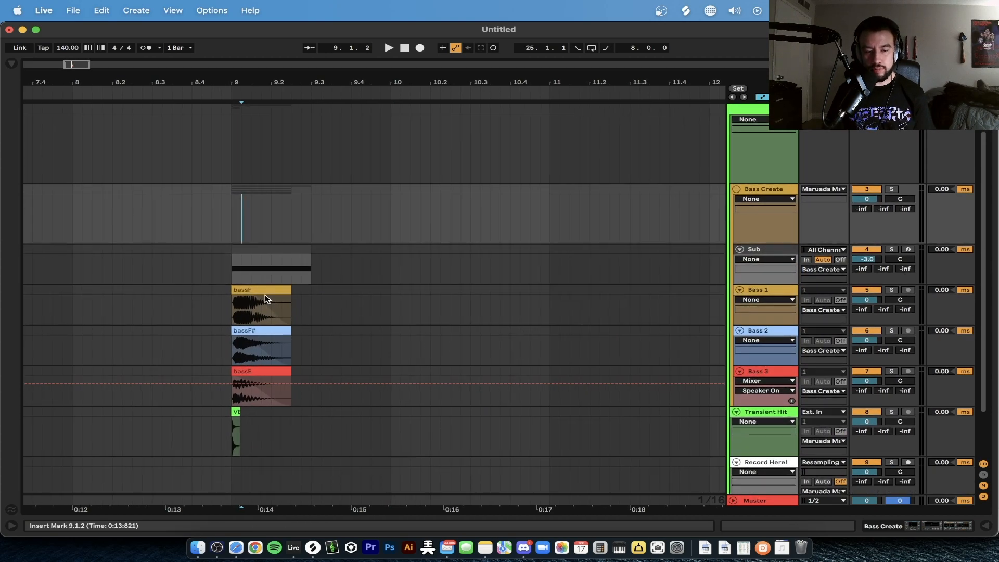
left_click(266, 299)
left_click(255, 331)
left_click(252, 371)
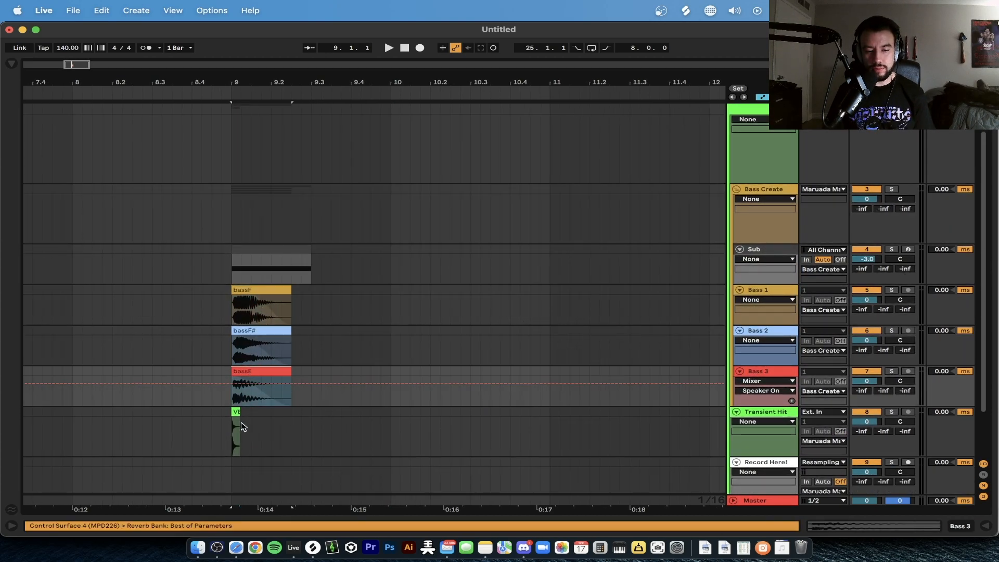
Delete the bassF, bassF# and bassE clips from the Bass 1, Bass 2 and Bass 3 tracks.
left_click(248, 290)
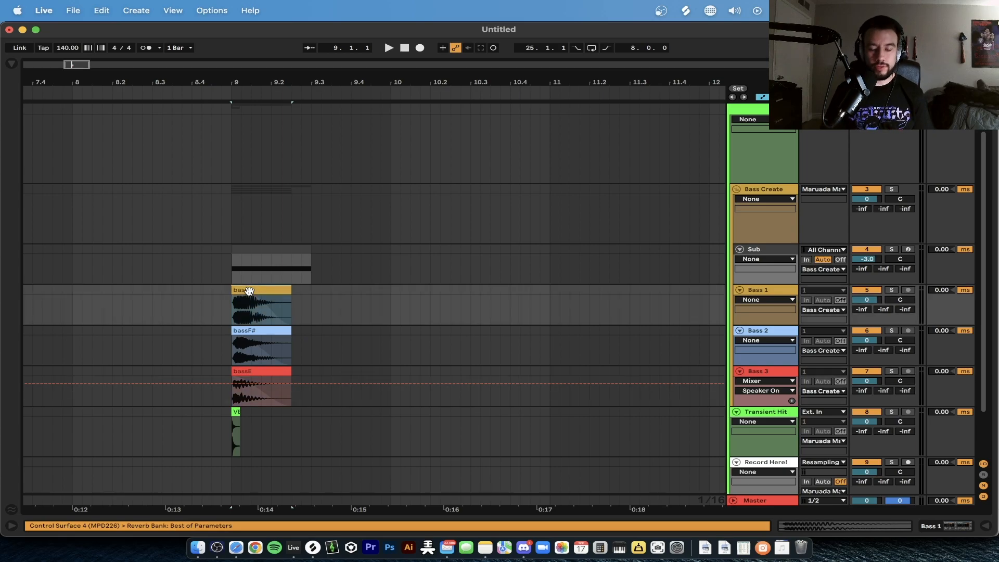
key("Delete")
left_click(247, 330)
key("Delete")
left_click(245, 371)
key("Delete")
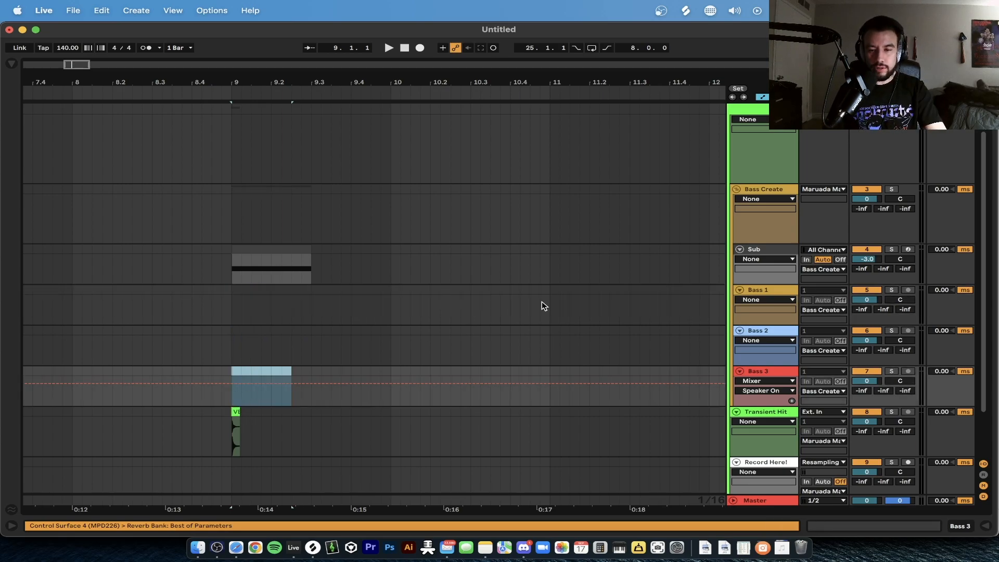
Select the Sub, Bass 1, Bass 2 and Bass 3 tracks together.
scroll(541, 305, "up", 2)
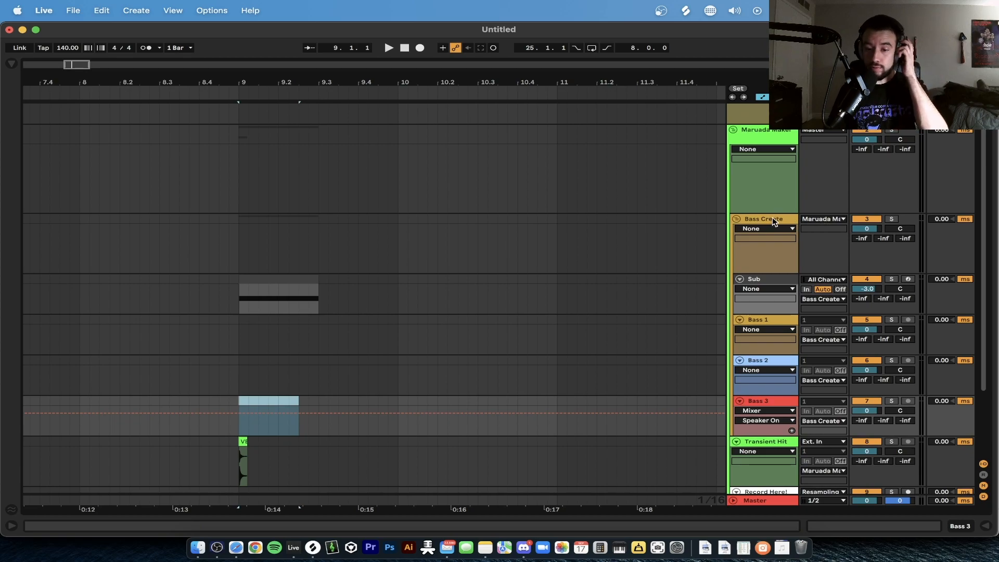
left_click(771, 280)
left_click(759, 401)
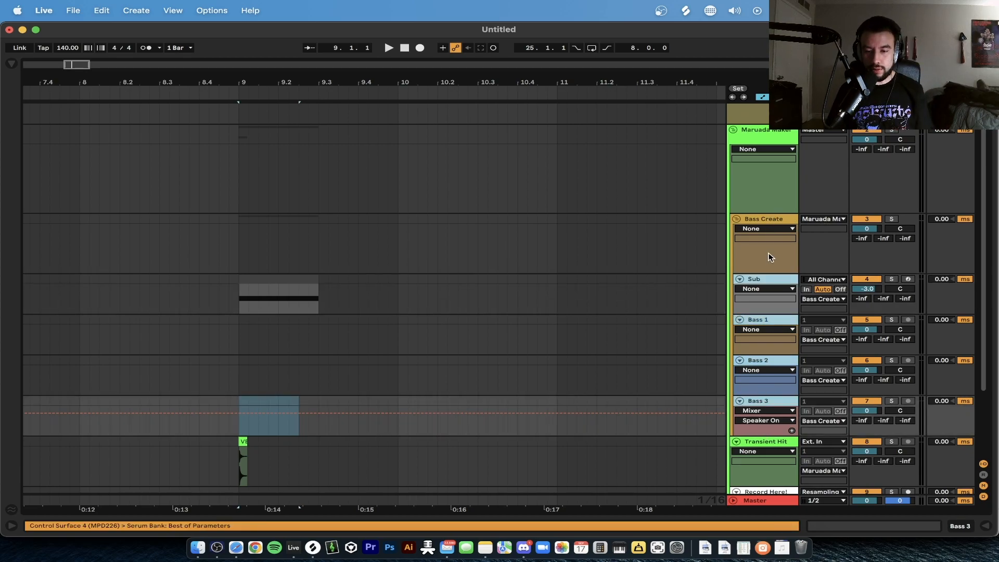
Open the Bass Create group's device chain and examine its Glue Compressor, Saturator and Reverb.
left_click(755, 219)
double_click(760, 220)
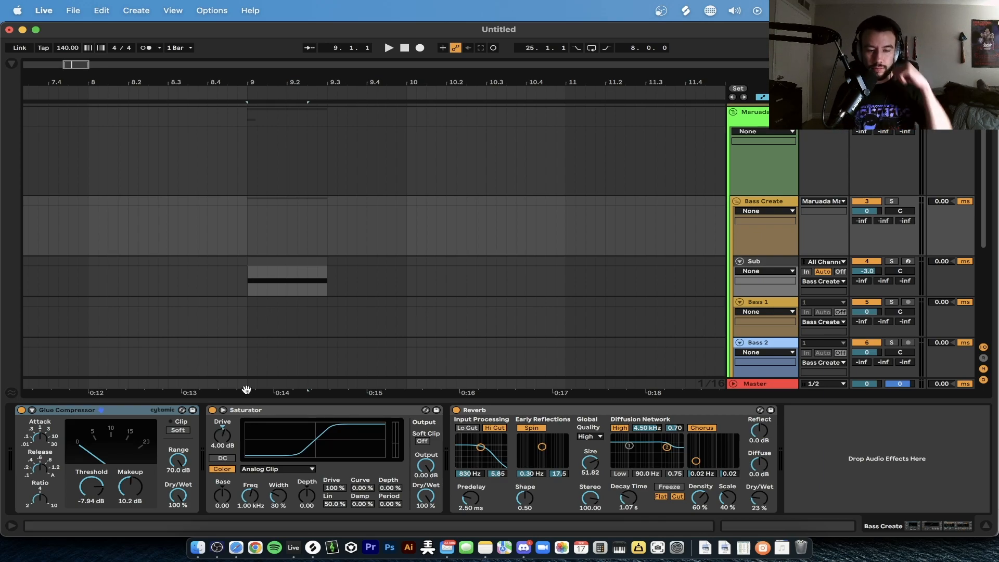
left_click(241, 412)
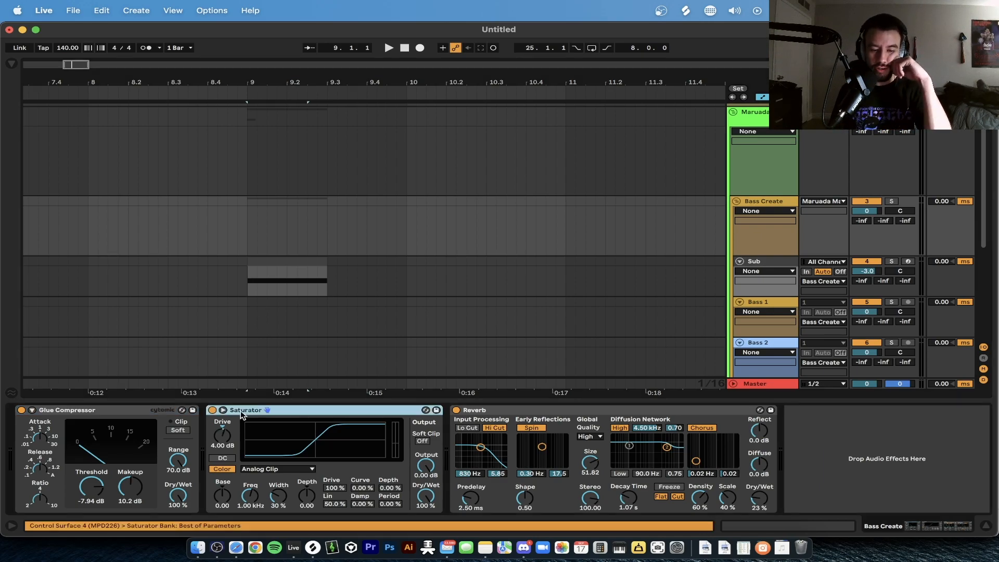
left_click(498, 412)
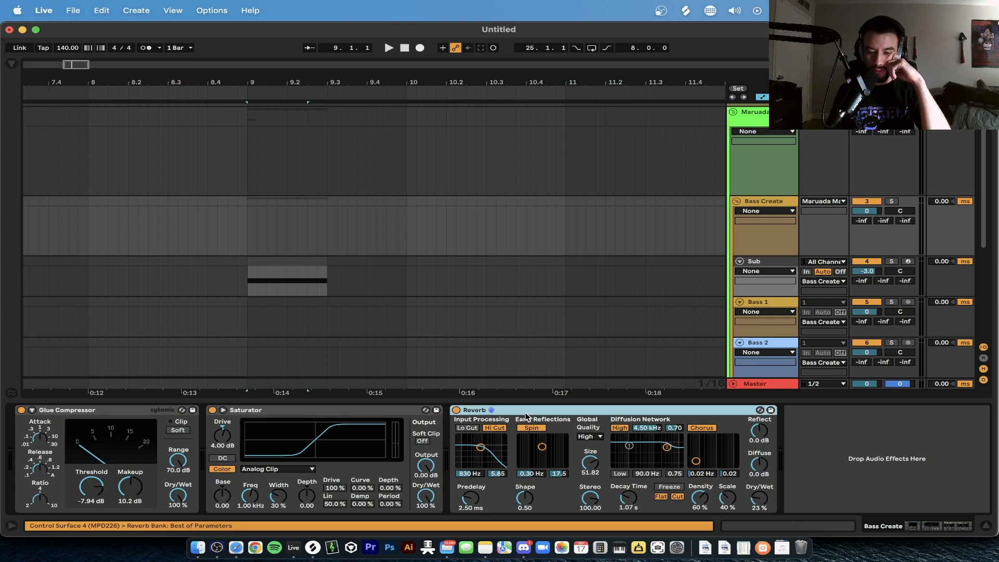
left_click(605, 401)
Open the Maruada Maker group's device chain and check the contents of its disperserzzzz rack.
left_click(764, 203)
scroll(763, 202, "up", 2)
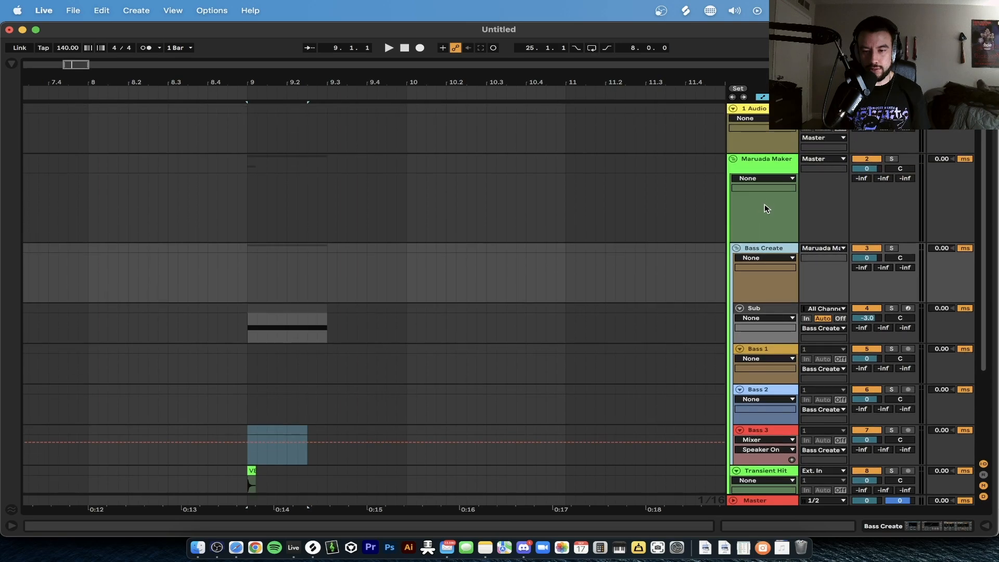
double_click(766, 166)
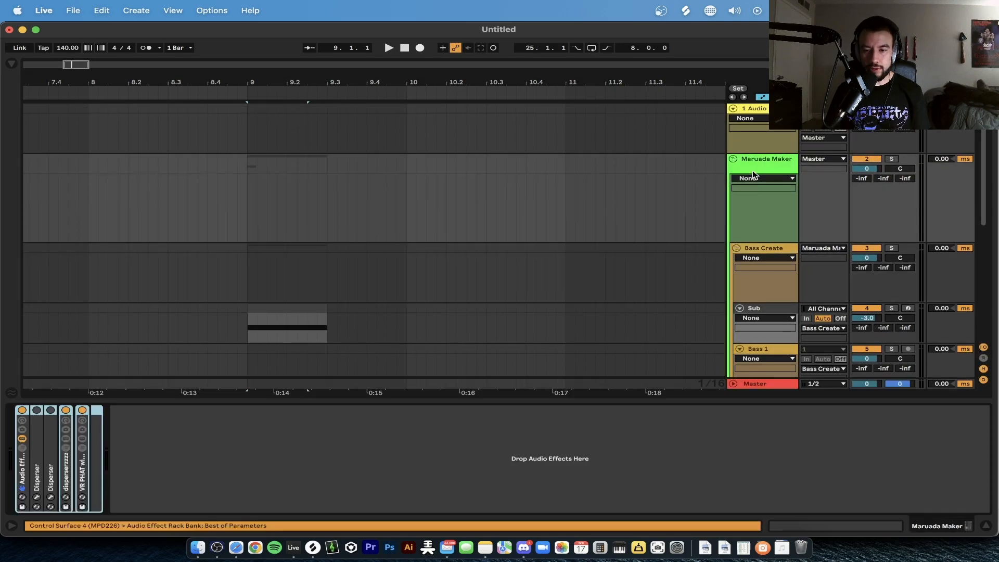
double_click(66, 468)
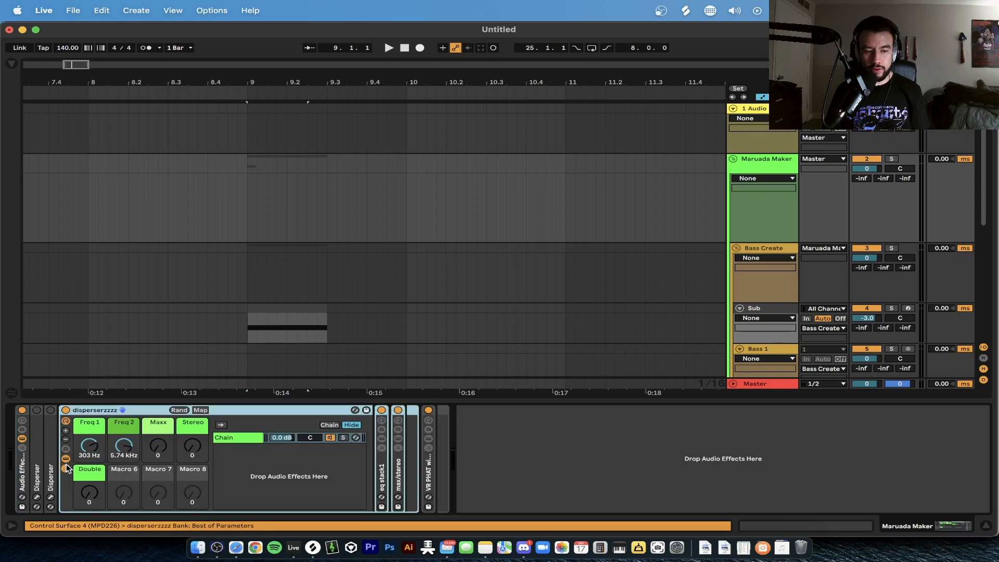
double_click(93, 409)
Unfold the first Disperser device, view its plug-in window, and close and fold it again.
double_click(35, 434)
left_click(58, 410)
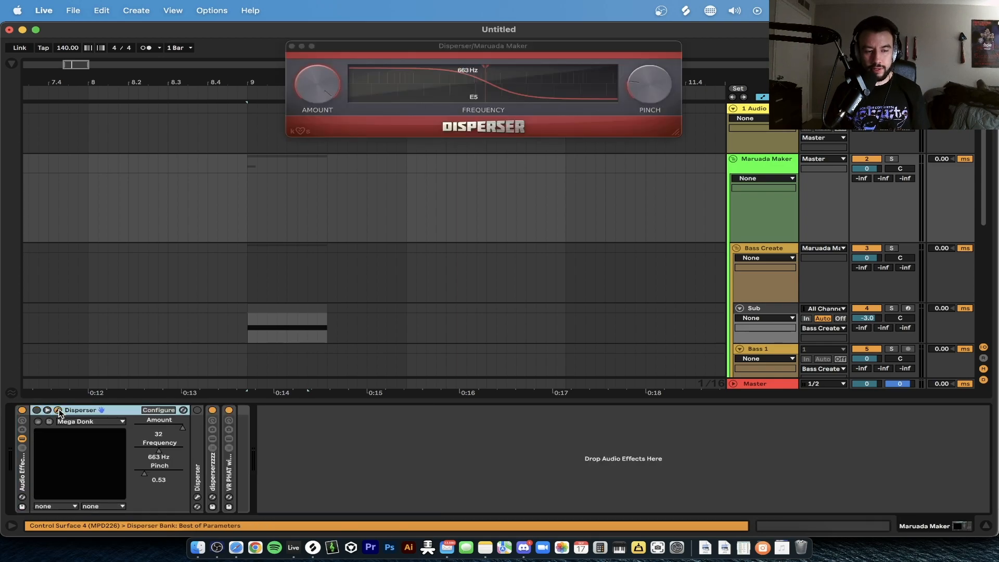
left_click(292, 46)
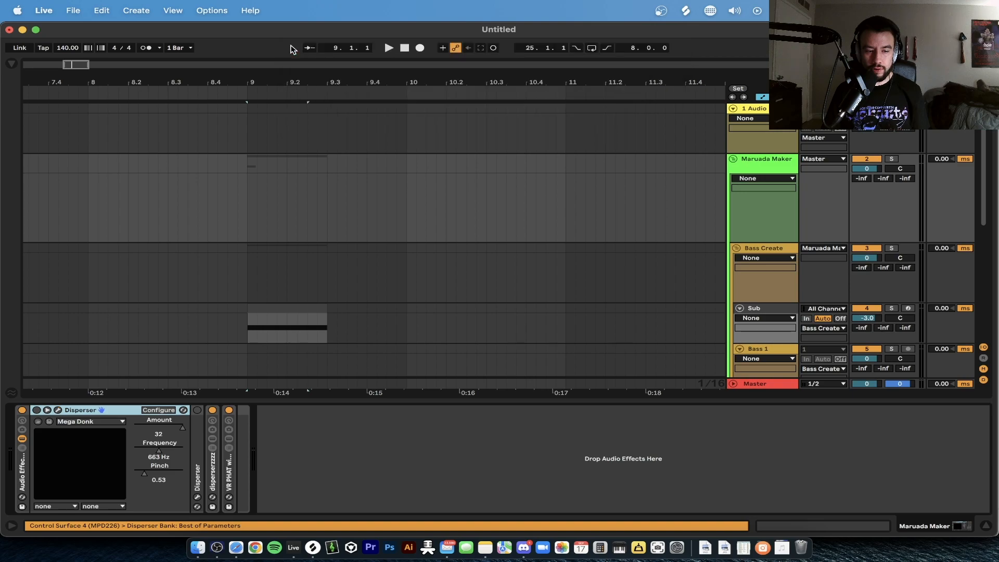
double_click(85, 409)
Review the disperserzzzz rack's macros again, fold it, and unfold the VR PHAT rack.
left_click(64, 476)
double_click(66, 480)
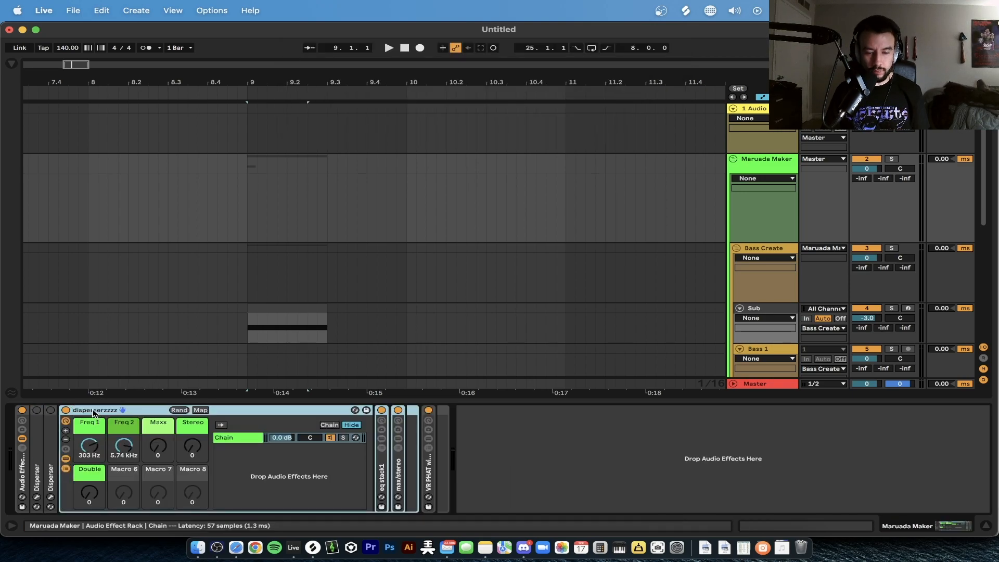
double_click(92, 411)
double_click(66, 476)
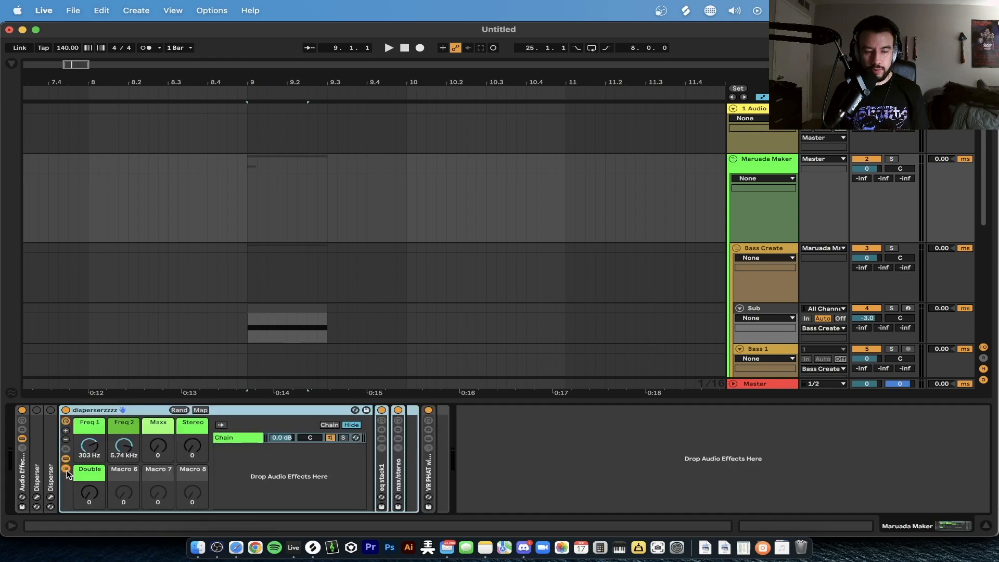
double_click(85, 415)
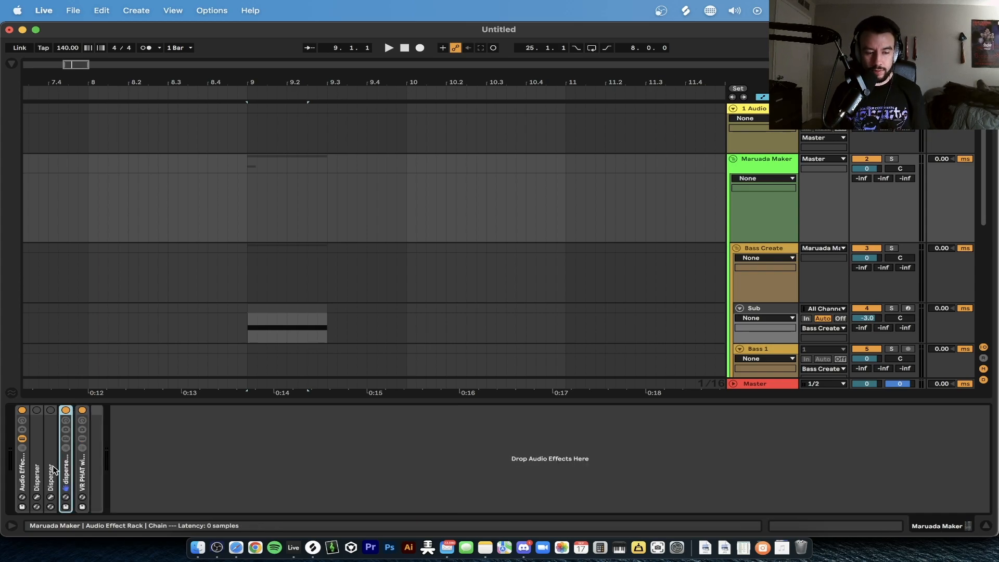
double_click(82, 470)
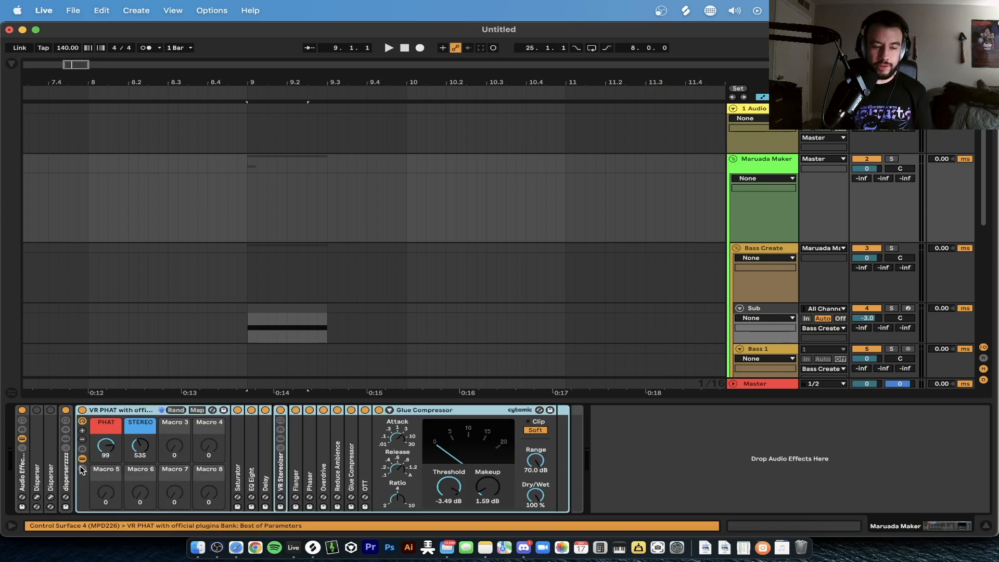
Fold the VR PHAT rack, reselect the Maruada Maker group, and hide its device chain.
double_click(123, 413)
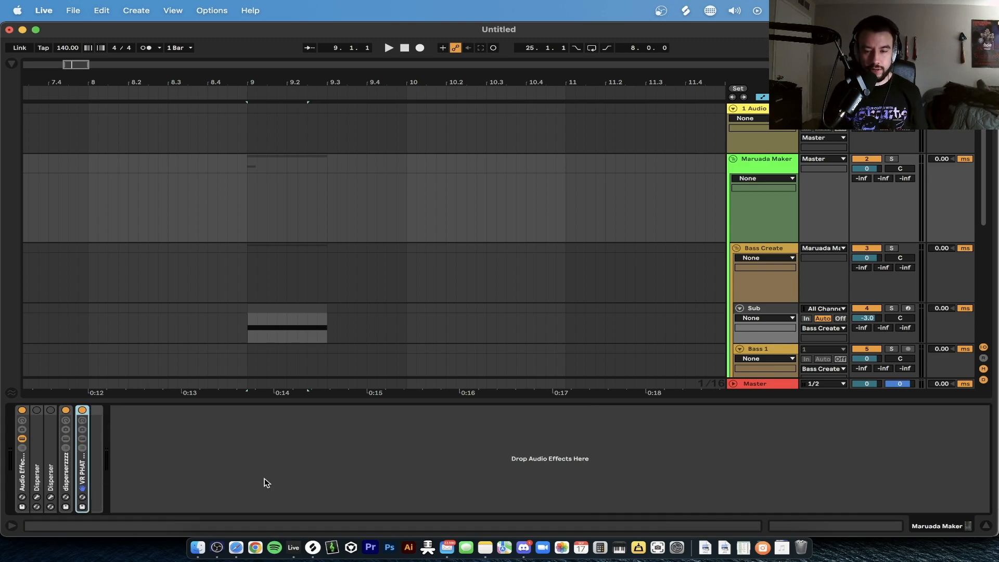
left_click(153, 462)
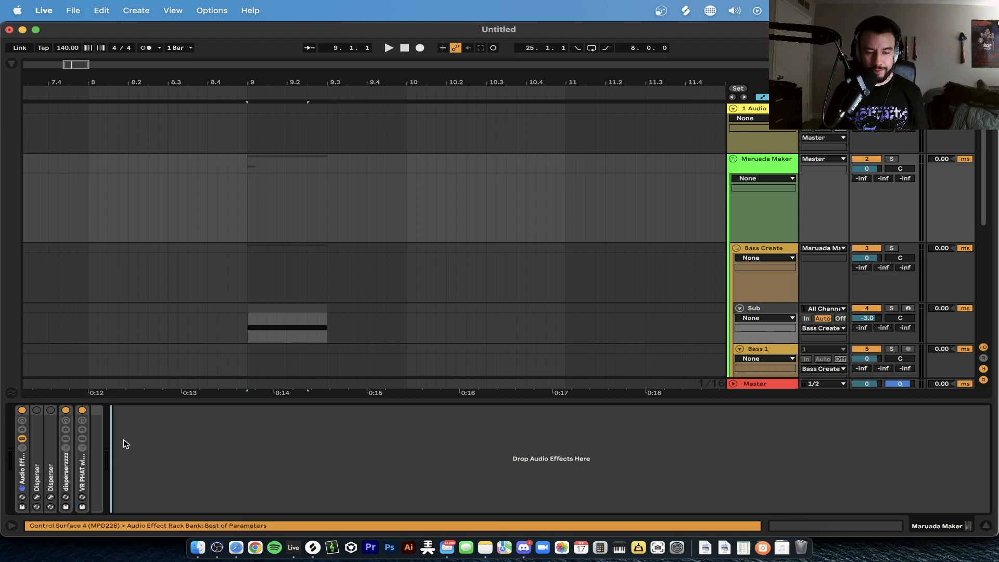
left_click(752, 165)
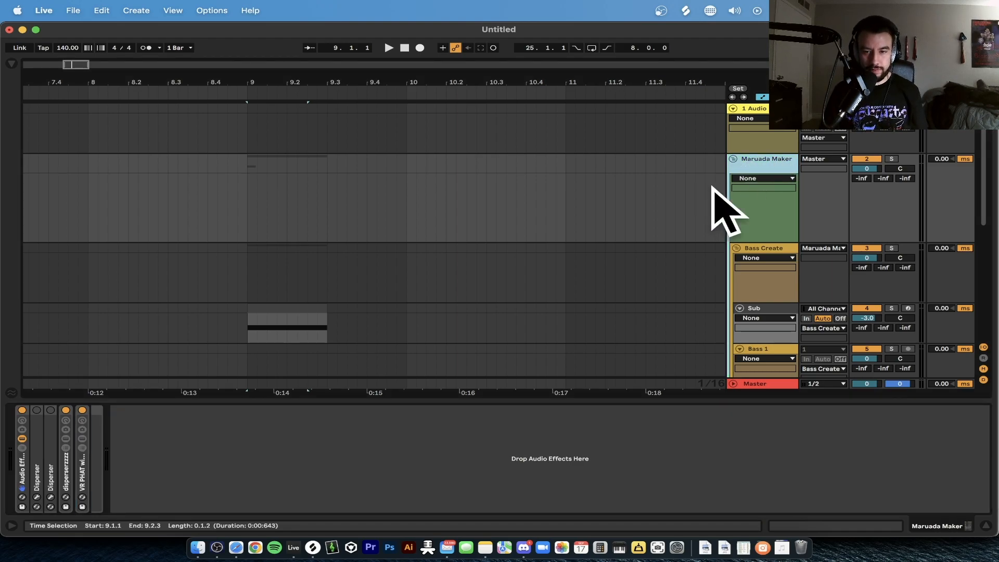
left_click(326, 401)
scroll(460, 347, "down", 4)
scroll(559, 389, "up", 3)
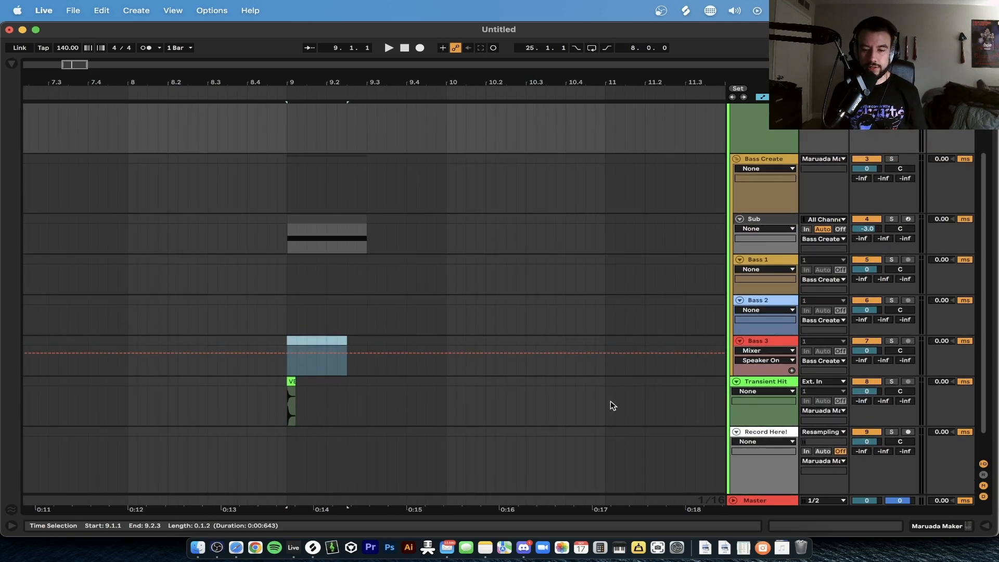
Open the Sub track's device chain, view its Serum instrument's sub oscillator settings, and close the plug-in window.
left_click(763, 244)
left_click(767, 233)
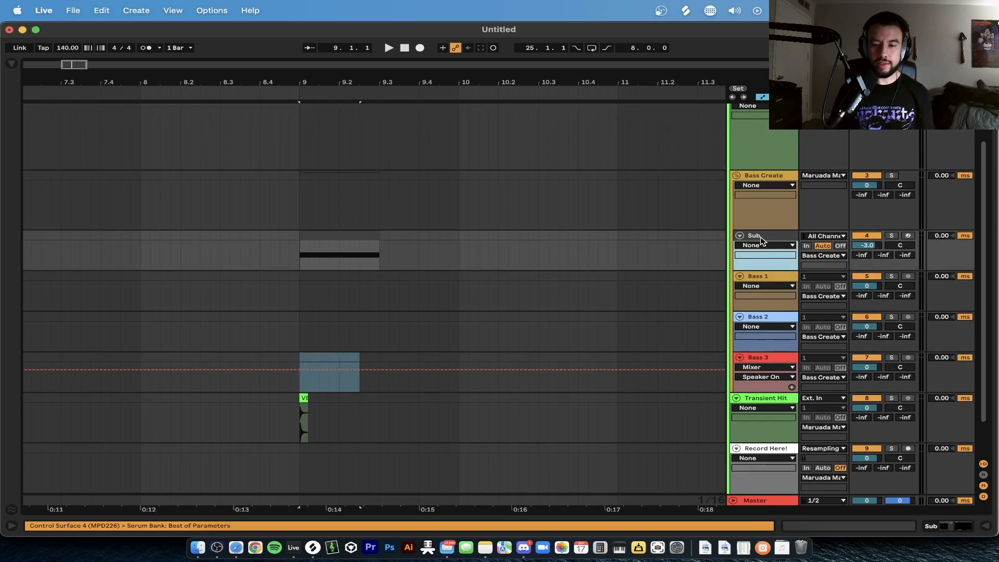
double_click(767, 233)
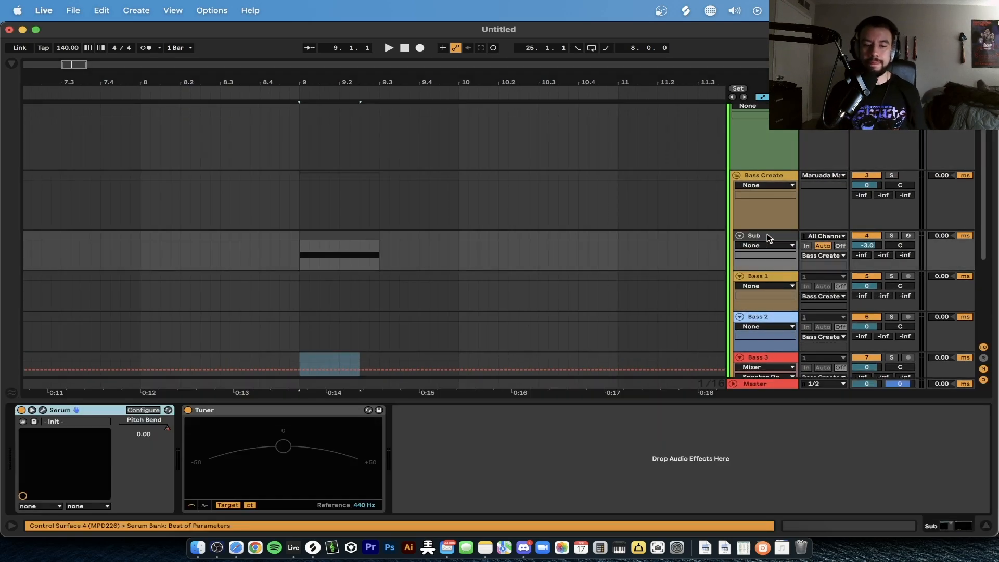
left_click(43, 410)
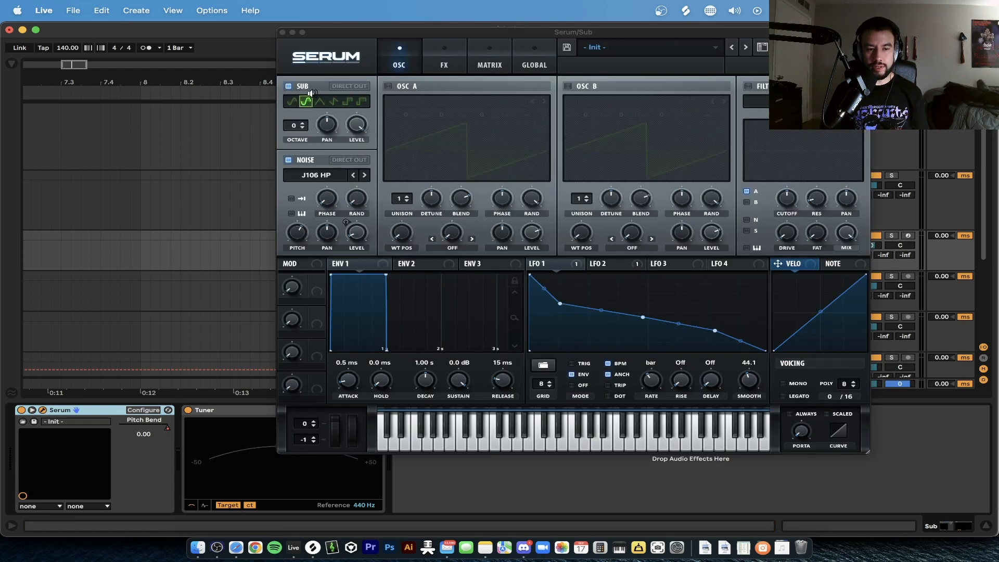
key("super+alt+p")
key("plus")
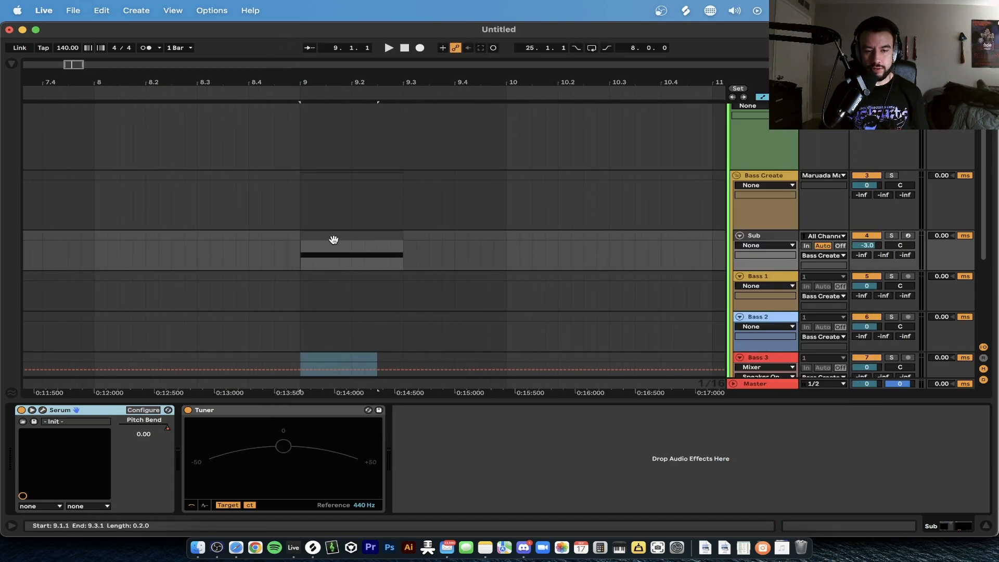
Open the Sub track's MIDI clip, check its D0 note, and compare it with the D Minor.png scale chart.
left_click(335, 238)
double_click(379, 234)
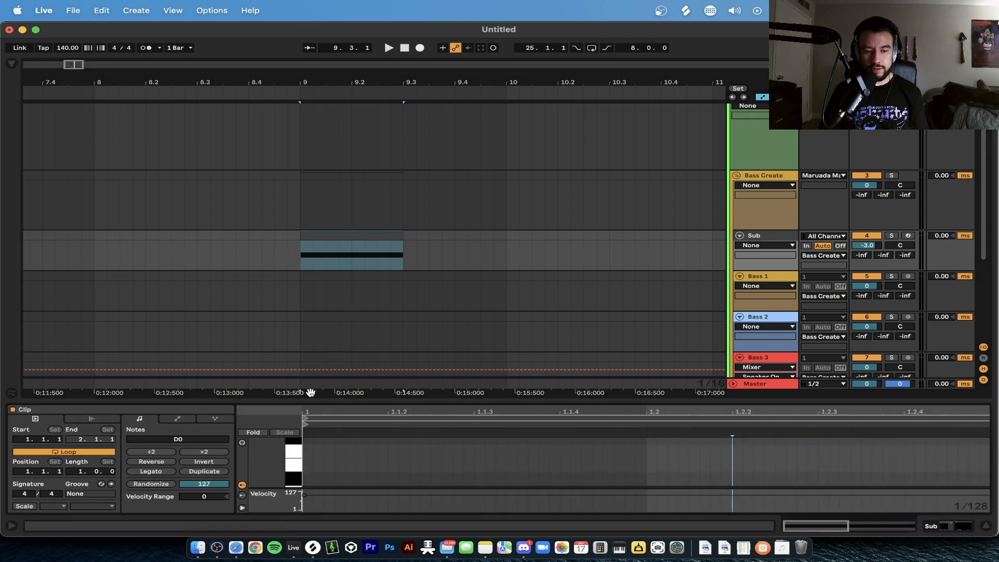
scroll(393, 464, "up", 2)
left_click(333, 456)
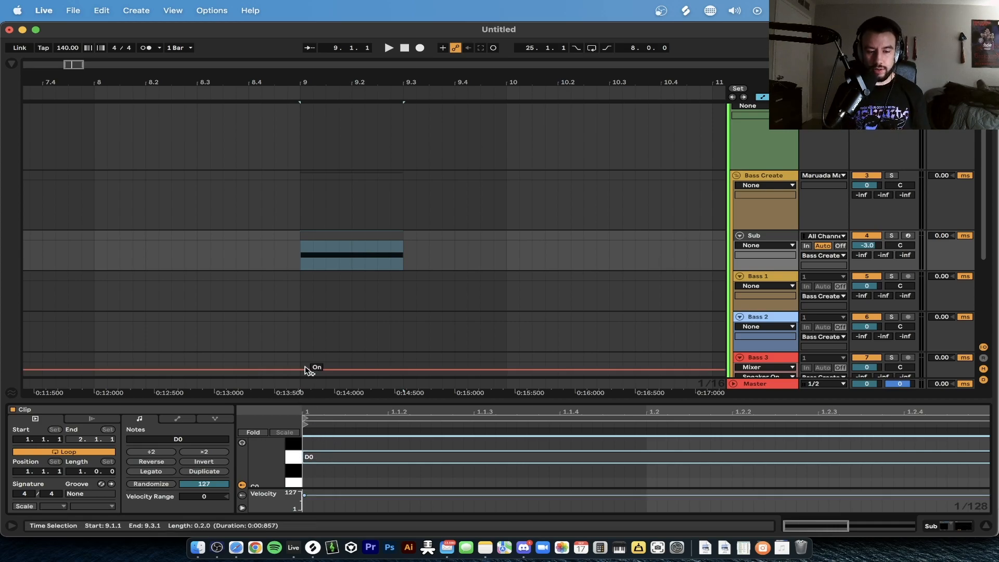
double_click(302, 401)
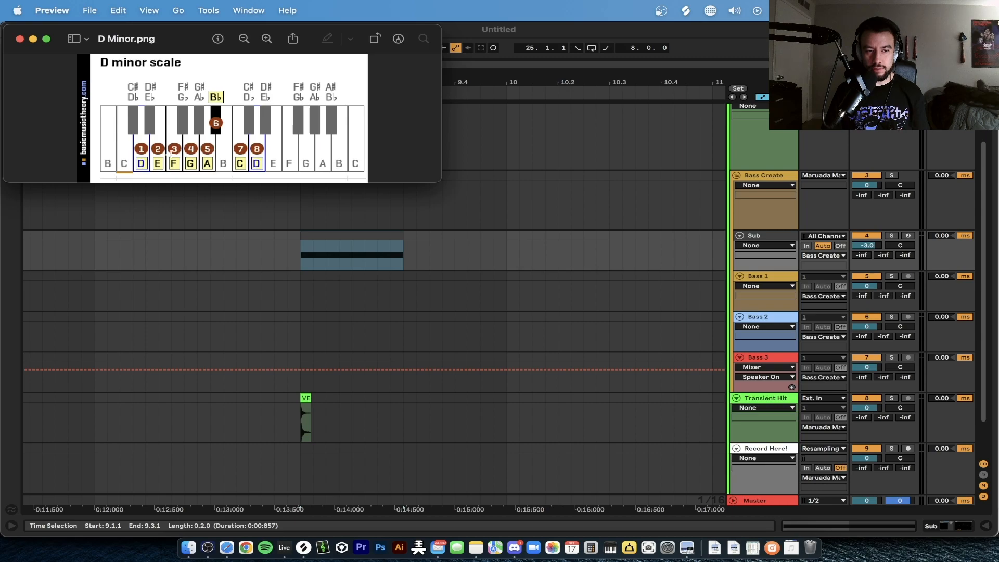
left_click(853, 241)
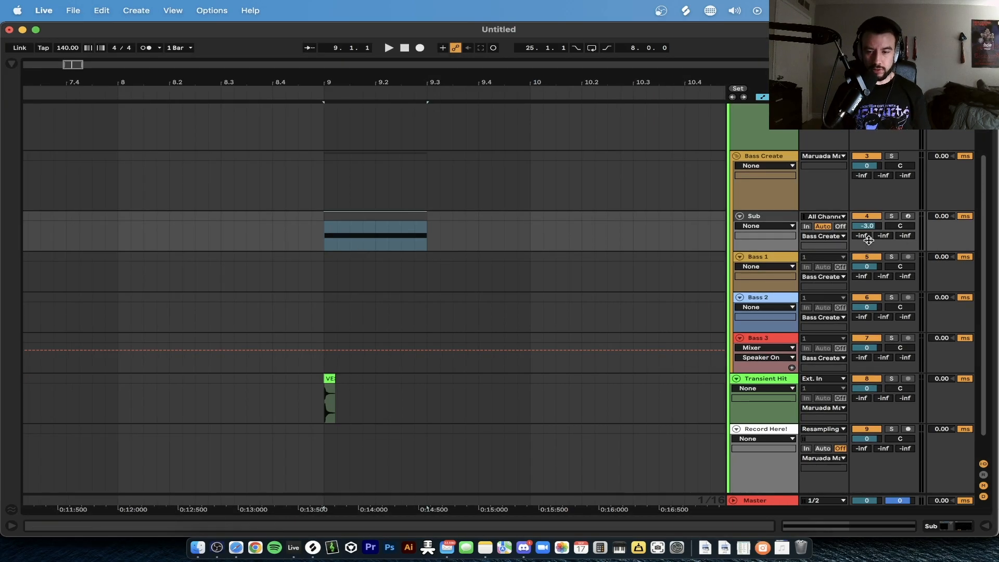
Solo the Sub track and play its clip while checking the pitch in the Tuner.
left_click(891, 216)
key("space")
double_click(757, 216)
key("space")
key("space")
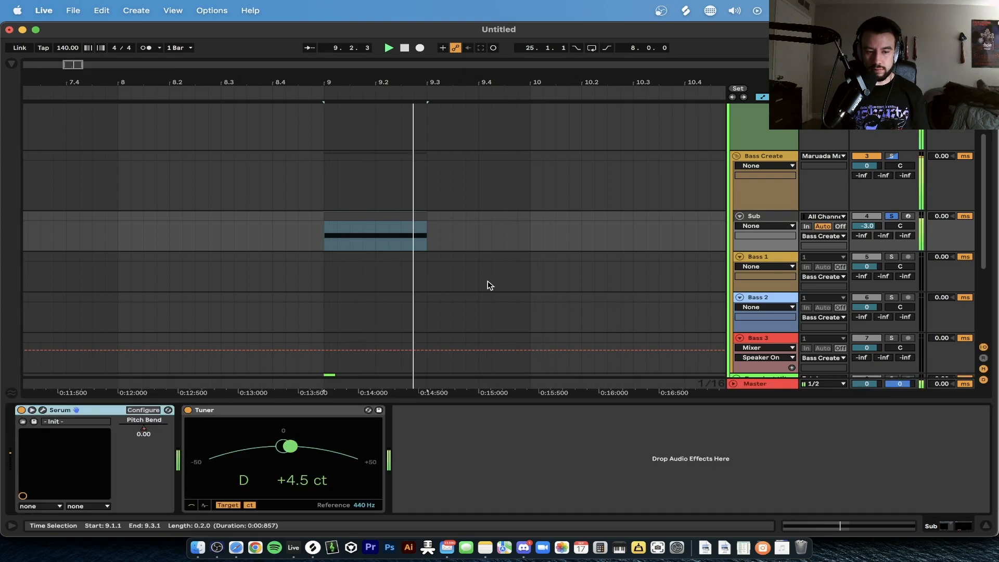
scroll(487, 280, "down", 2)
key("space")
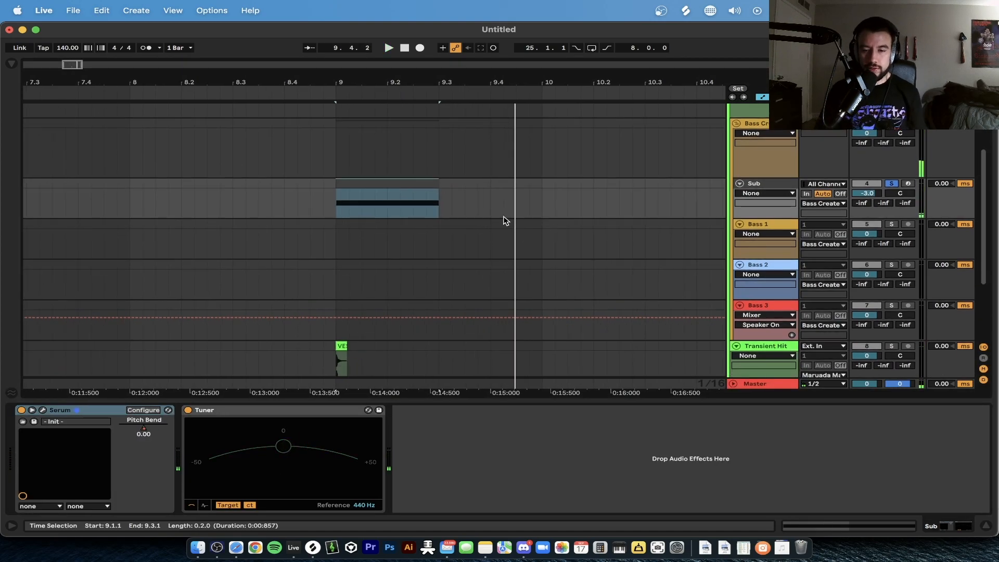
Move the Sub track out of the groups to above Maruada Maker and play its clip.
scroll(482, 220, "up", 6)
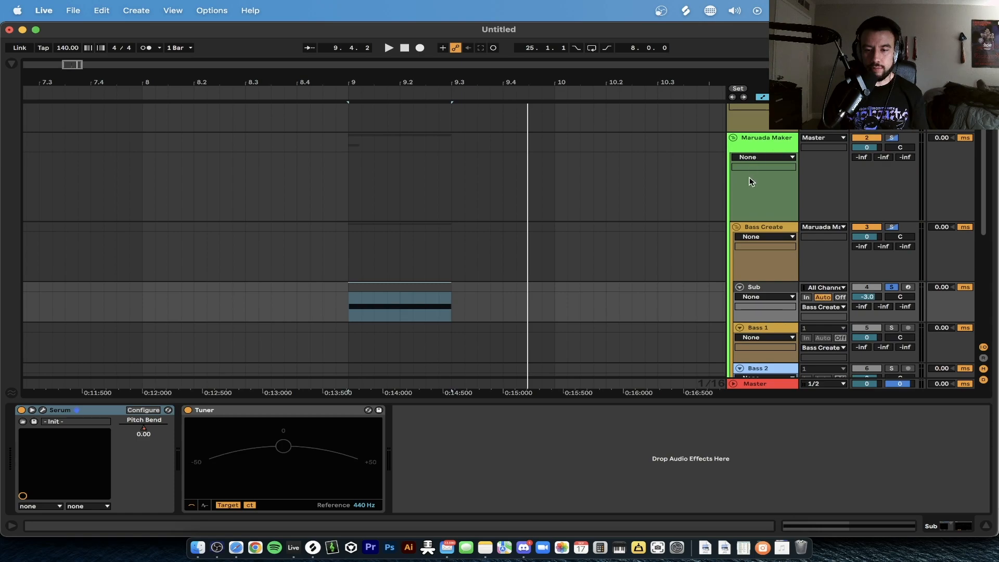
scroll(749, 177, "up", 1)
left_click_drag(759, 307, 759, 152)
left_click(374, 157)
key("space")
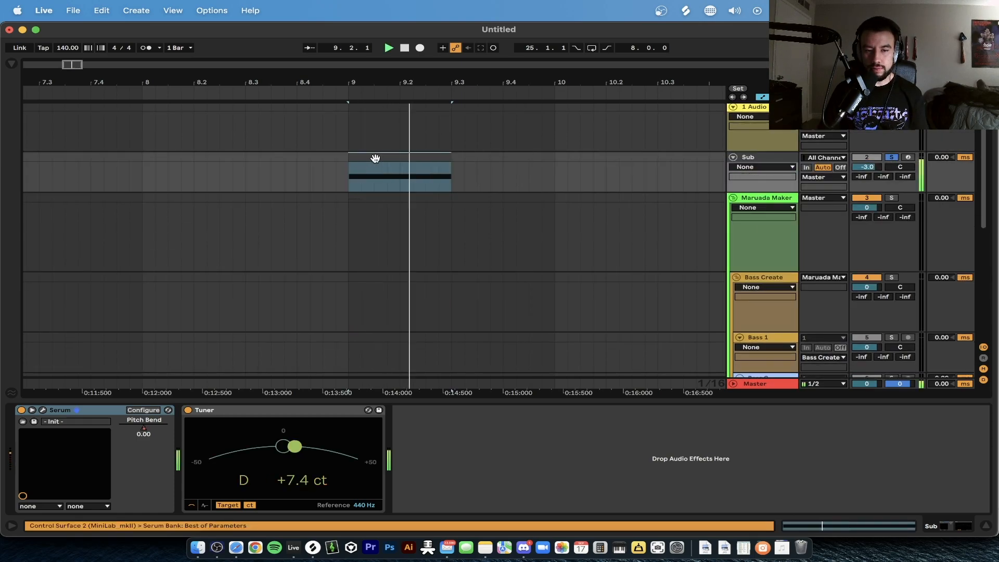
Open the Sub track's Serum, check its effects and the noise level with its modulation, and close the window.
left_click(42, 410)
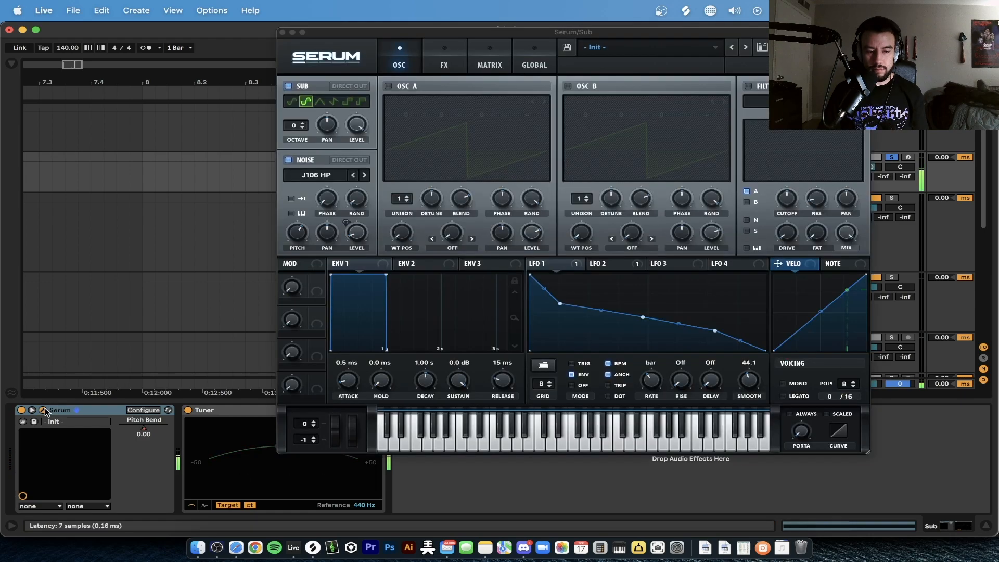
left_click(444, 60)
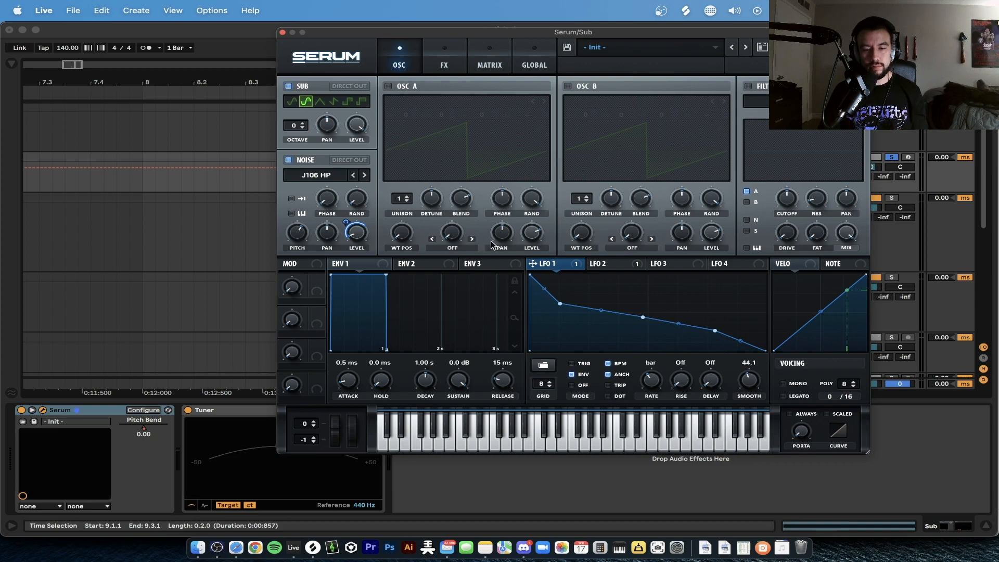
mouse_move(356, 238)
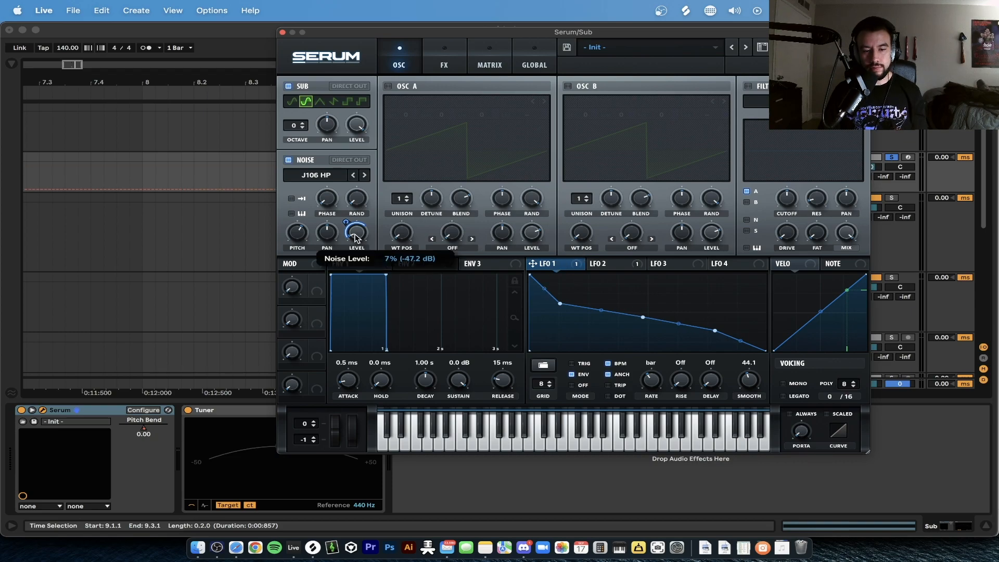
mouse_move(345, 222)
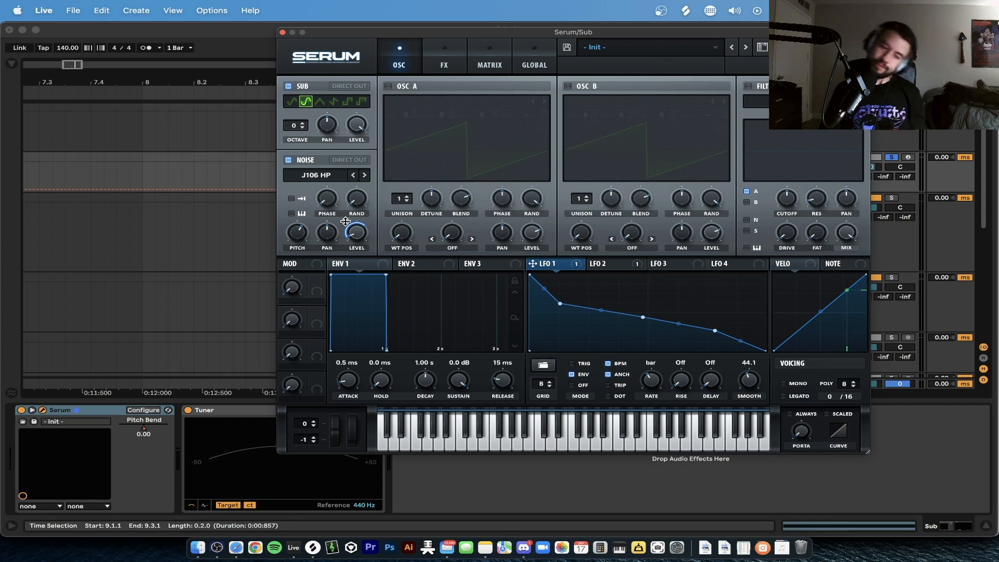
left_click(283, 33)
Play the soloed Sub clip again, check its pitch in the Tuner, and hide the device chain.
key("space")
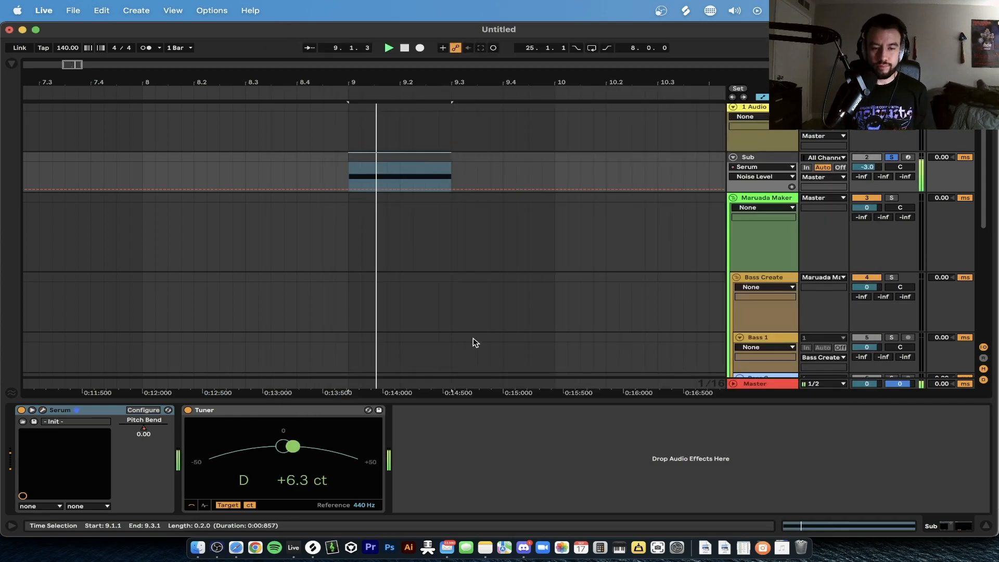
key("space")
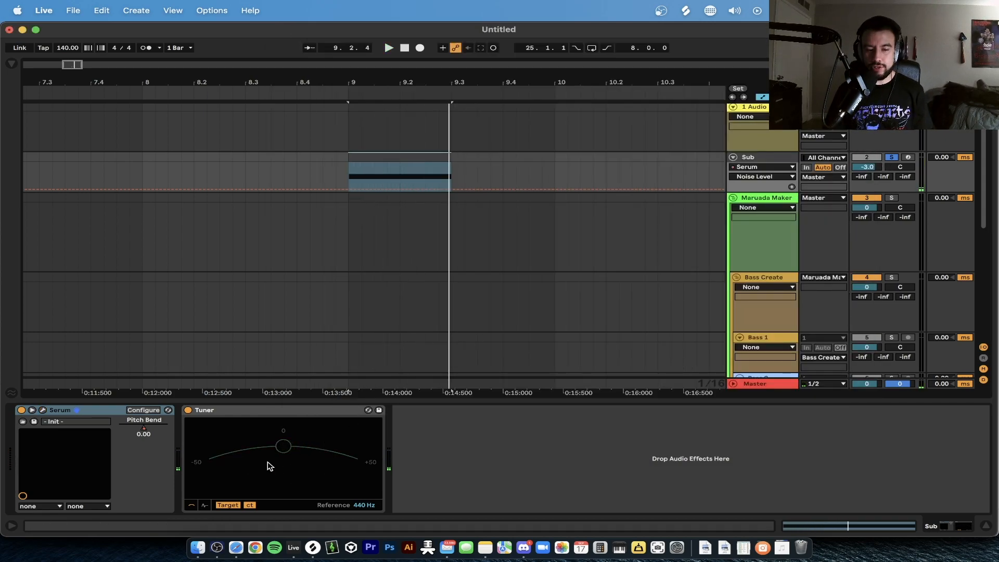
key("space")
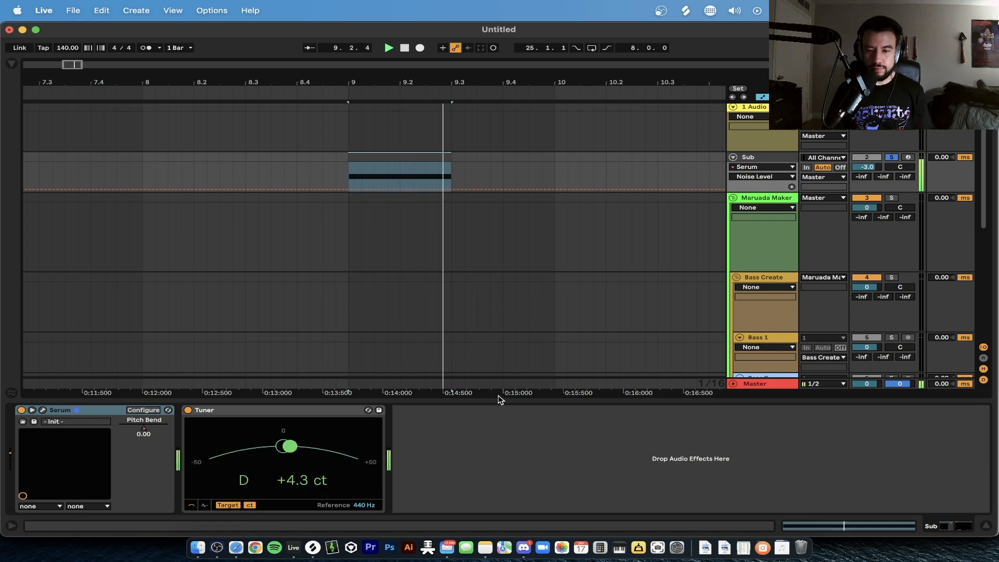
key("space")
key("super+alt+l")
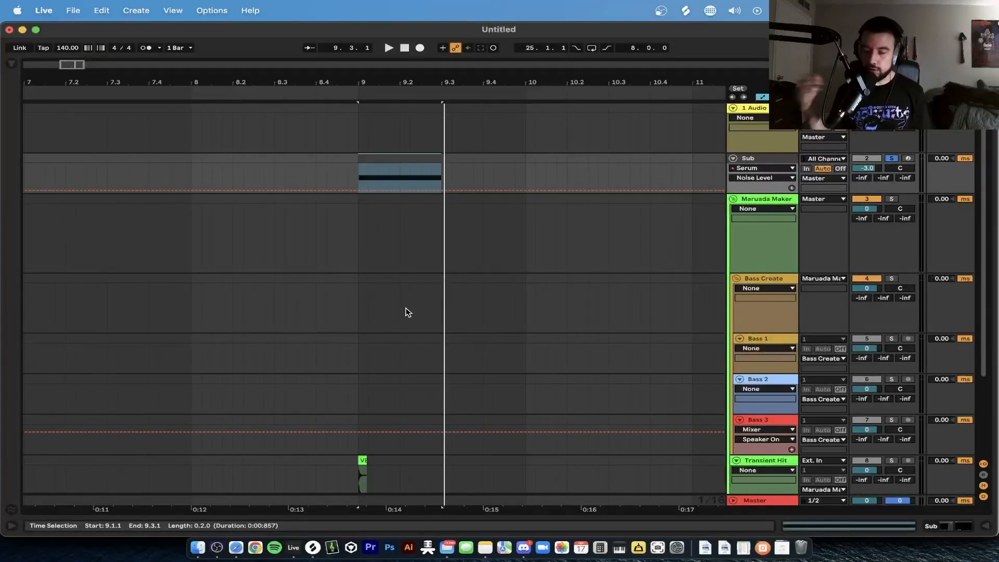
Turn off the Sub track's solo and move the track back into the Bass Create group above Bass 1.
scroll(355, 289, "down", 2)
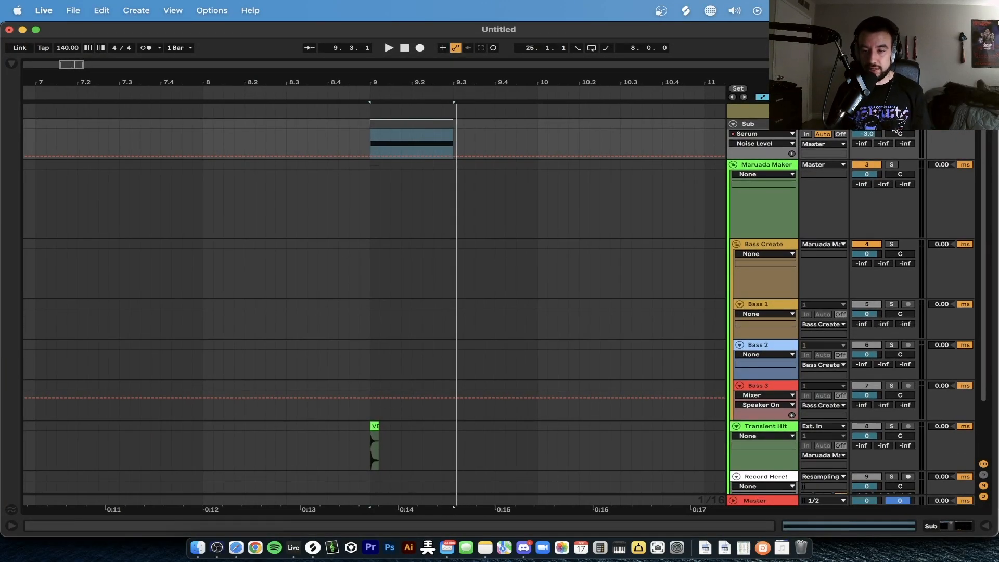
left_click(892, 126)
scroll(529, 290, "down", 1)
scroll(739, 141, "up", 2)
left_click_drag(743, 140, 751, 315)
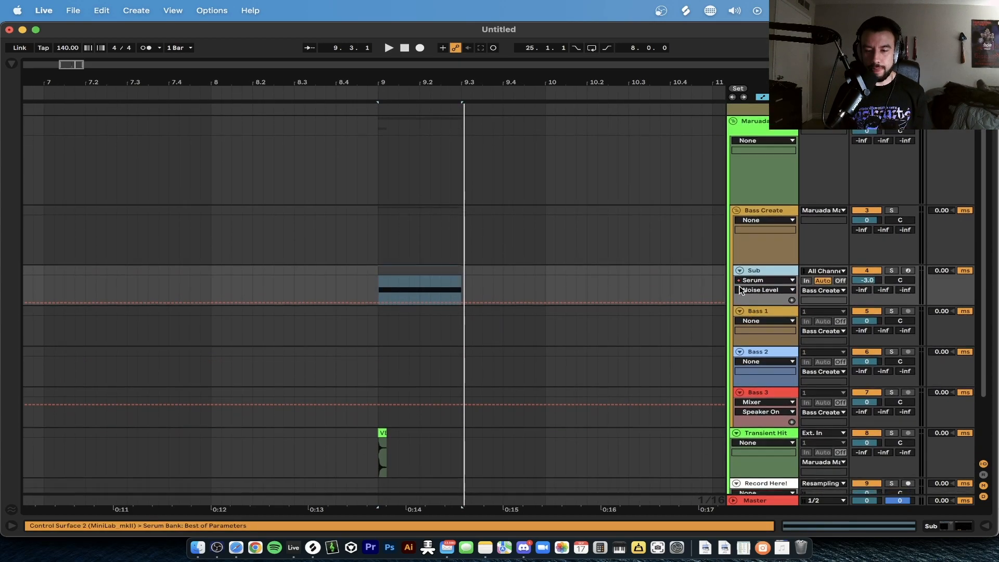
scroll(716, 249, "down", 1)
scroll(763, 259, "down", 2)
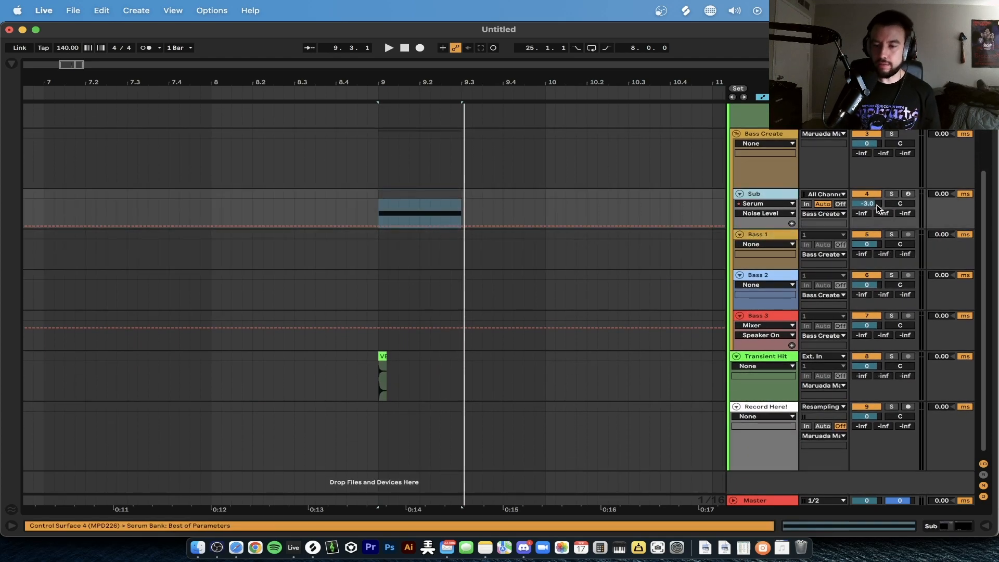
Select the Bass 1 track, show the browser, clear its search, and open the SECRET STASH folder.
key("Down")
left_click(12, 64)
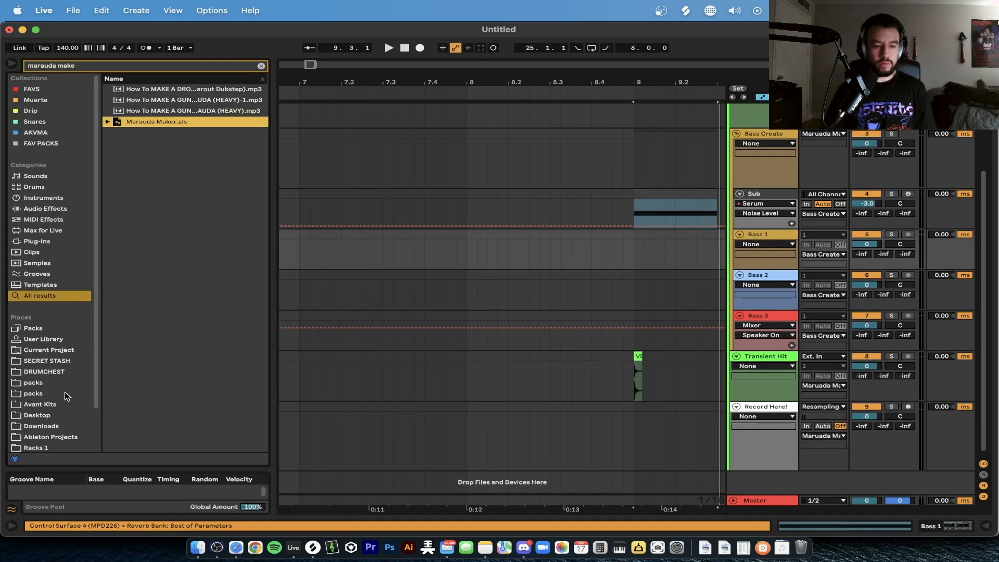
left_click(261, 66)
left_click(56, 353)
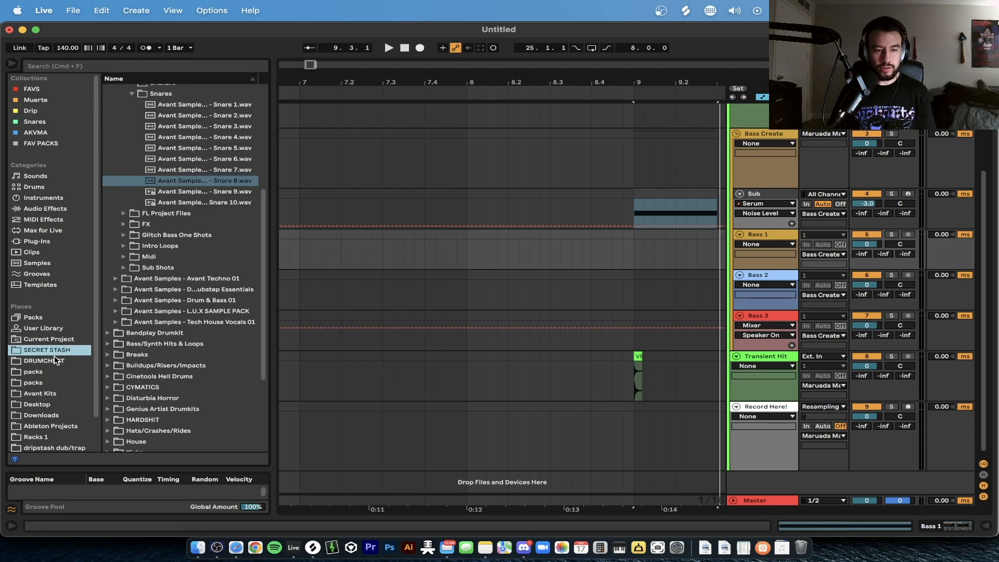
scroll(203, 216, "up", 5)
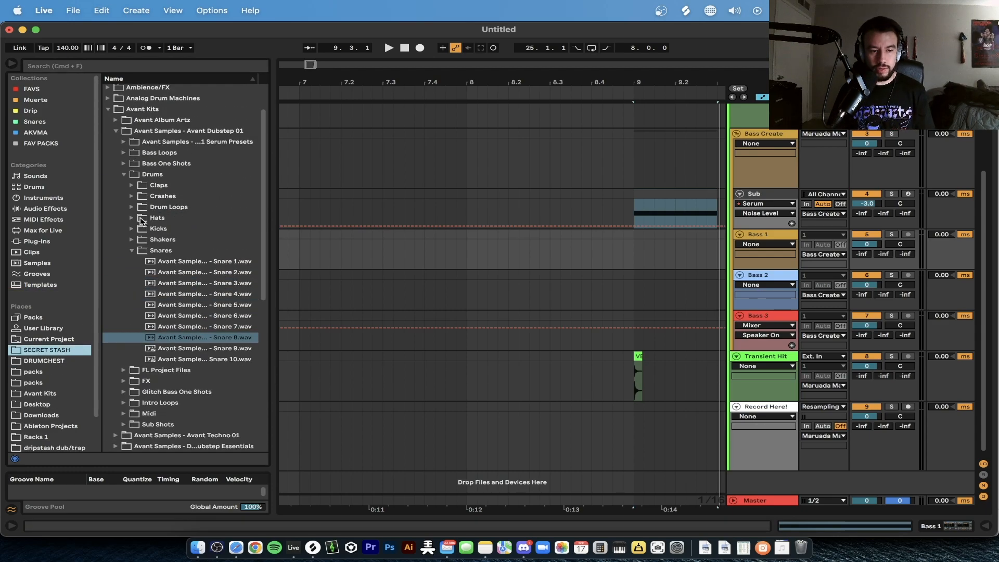
In the Avant Samples - Avant Dubstep 01 folder, collapse Drums and expand Bass One Shots.
left_click(115, 131)
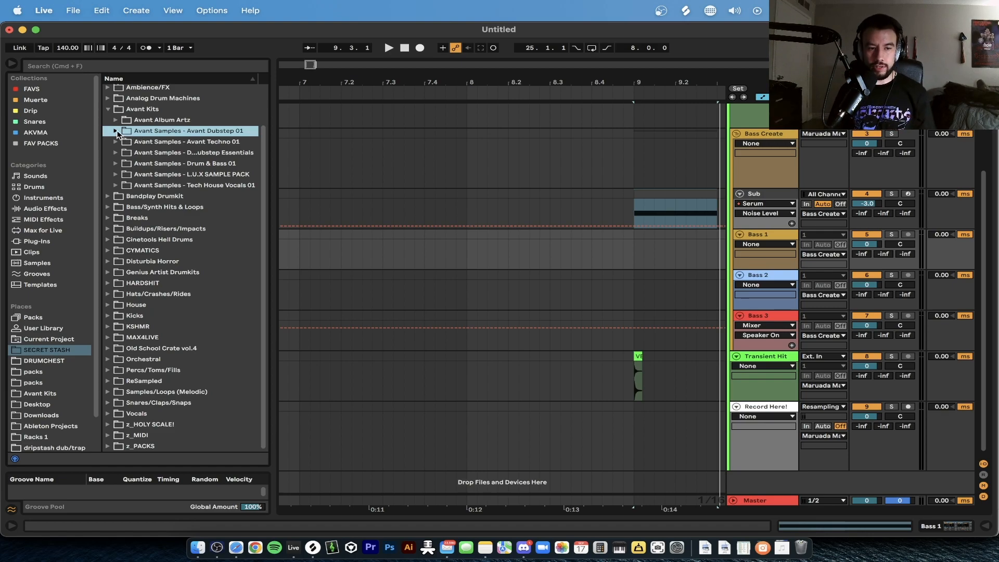
left_click(116, 131)
left_click(124, 173)
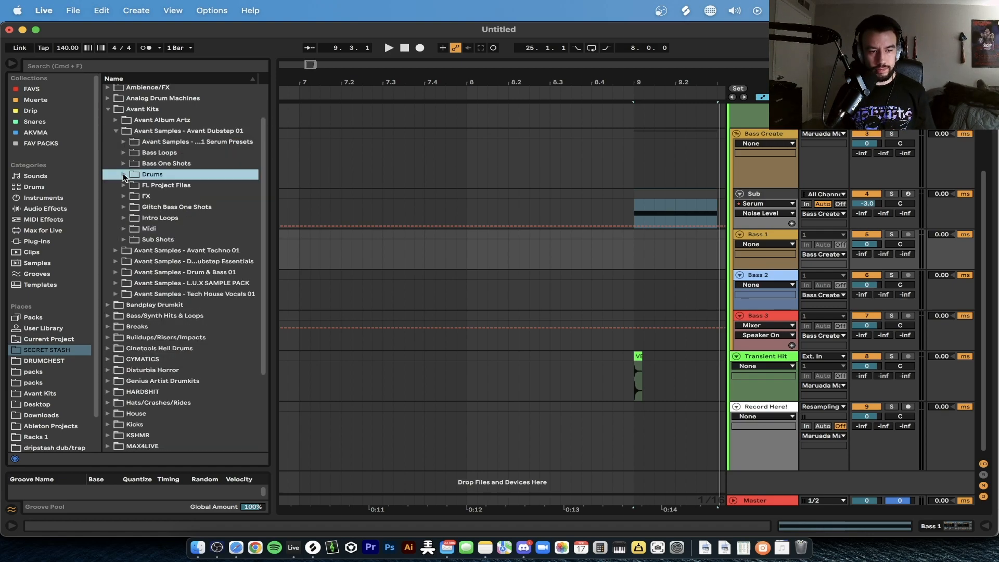
scroll(158, 164, "up", 1)
left_click(124, 177)
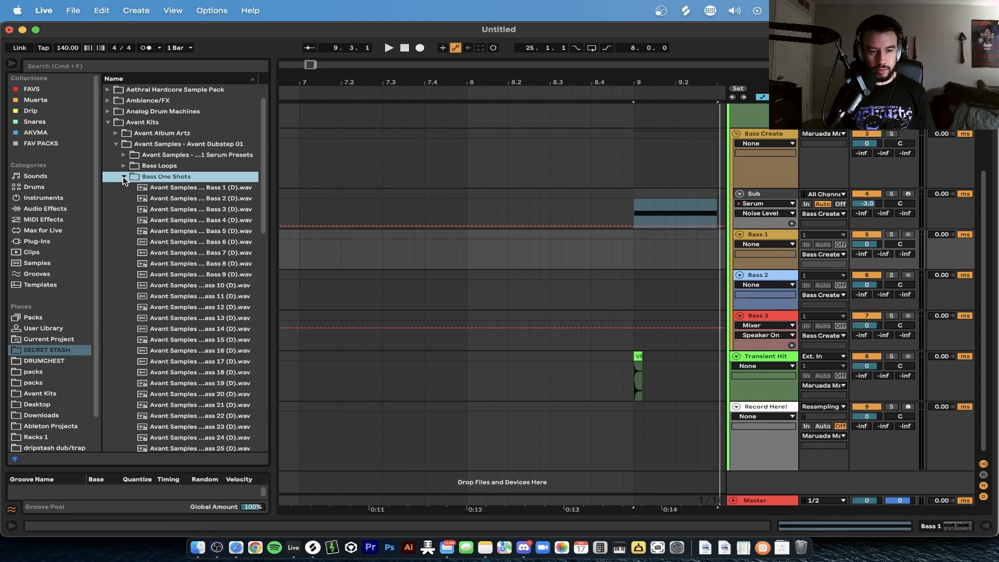
Widen the browser and audition the Bass One Shots samples, including Bass 3, Bass 16, Bass 21 and Bass 11.
left_click(215, 208)
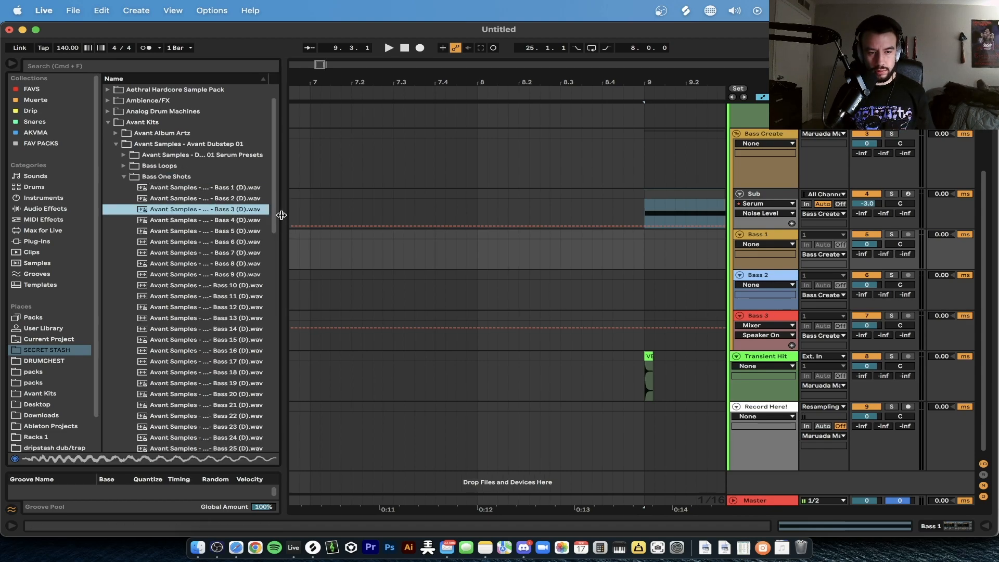
left_click_drag(281, 215, 385, 215)
left_click(233, 258)
left_click(248, 220)
scroll(248, 226, "up", 1)
left_click(242, 258)
left_click(230, 311)
scroll(230, 308, "down", 2)
left_click(221, 329)
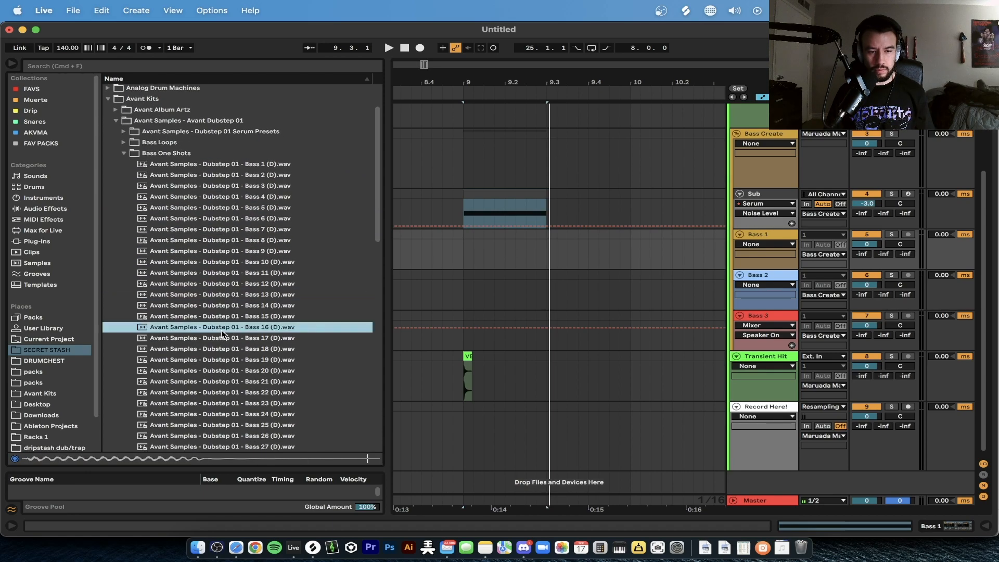
scroll(220, 330, "down", 4)
left_click(221, 329)
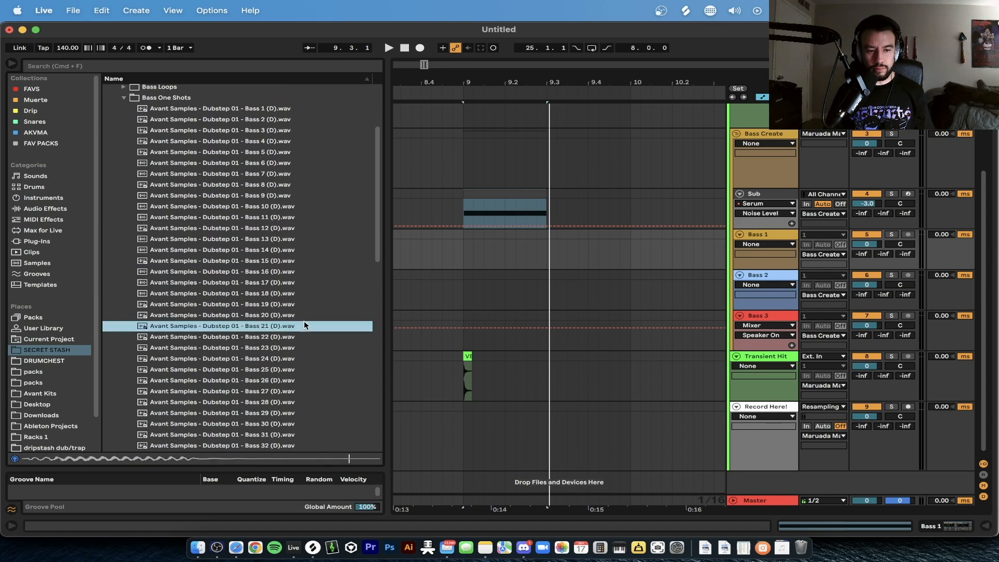
scroll(229, 349, "up", 8)
left_click(243, 320)
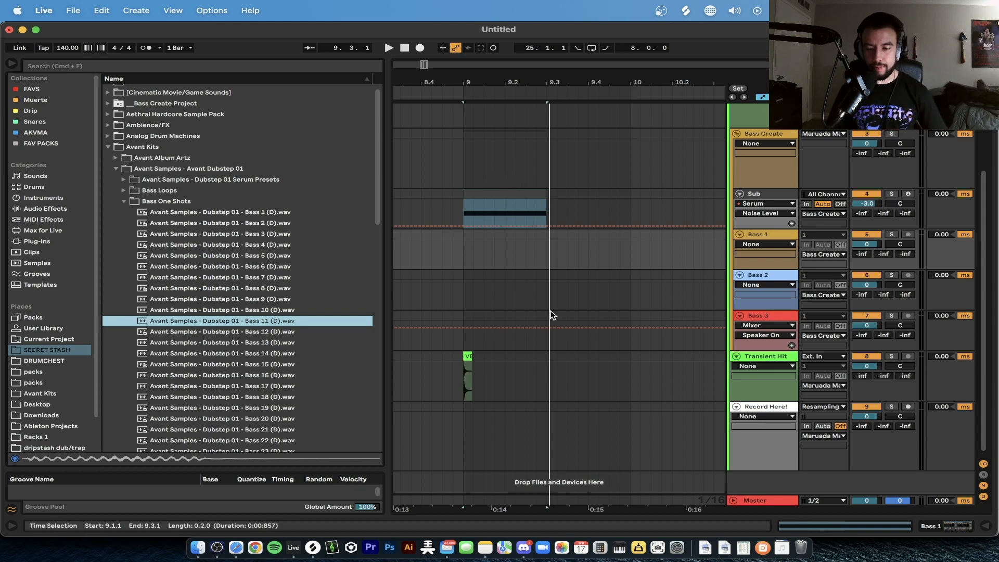
Deactivate the VES2 clip on Transient Hit, place Bass 5 (D).wav on the Bass 1 track at bar 9, and play it.
left_click(468, 357)
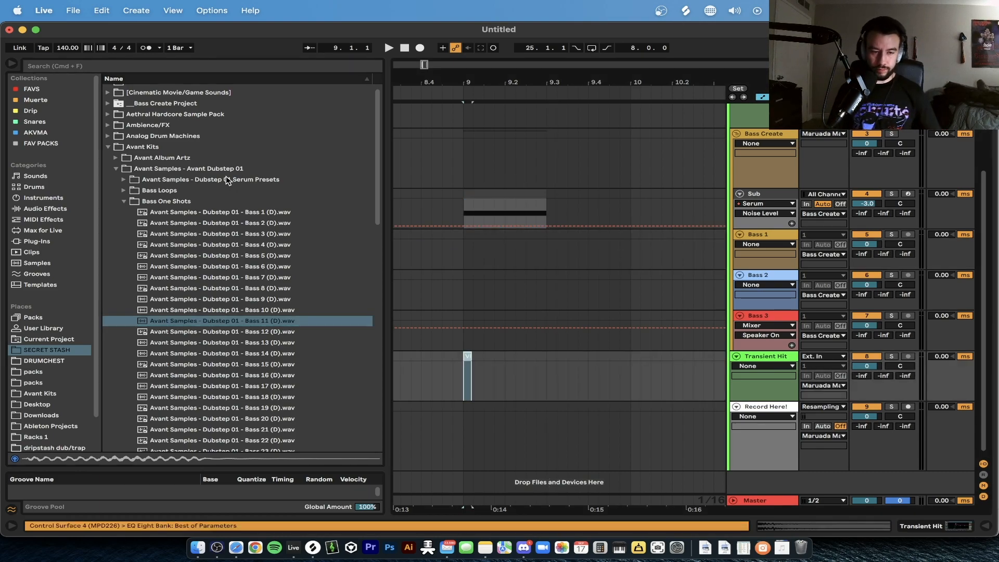
left_click(232, 256)
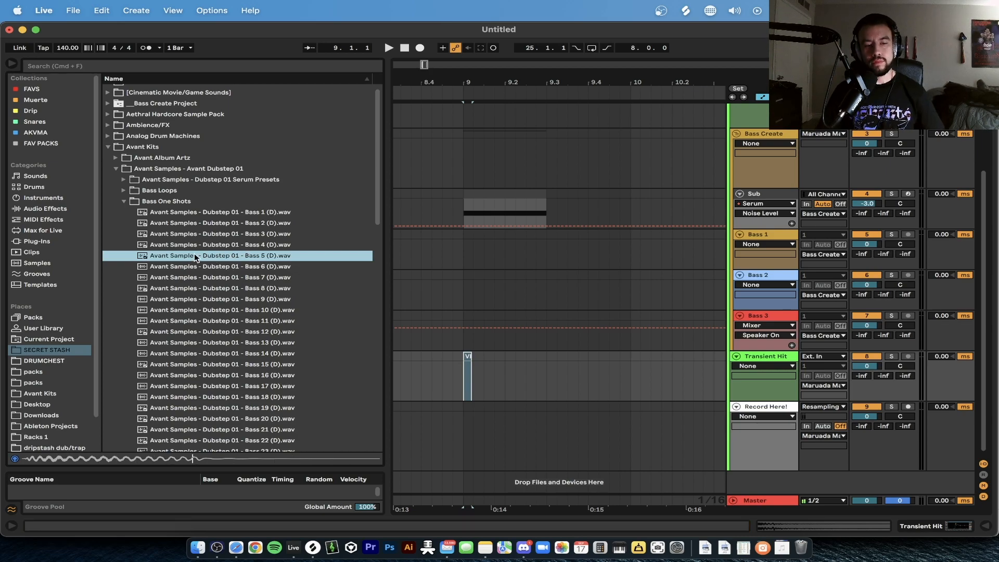
left_click_drag(232, 258, 465, 258)
key("plus")
scroll(514, 244, "up", 2)
key("space")
Toggle the Bass 1 track's solo on and off and listen to the Bass 5 clip against the Sub.
left_click(889, 258)
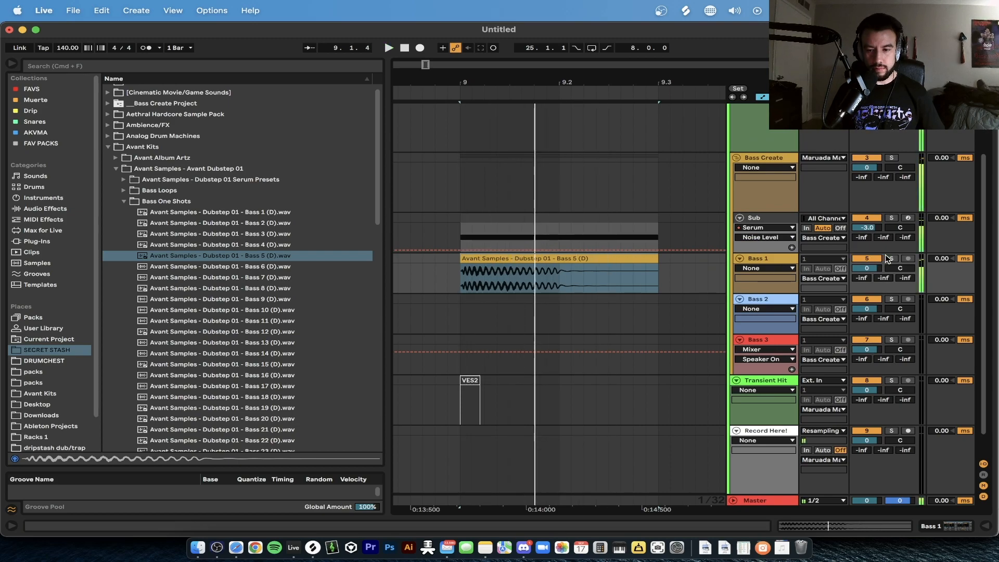
left_click(888, 258)
left_click(617, 268)
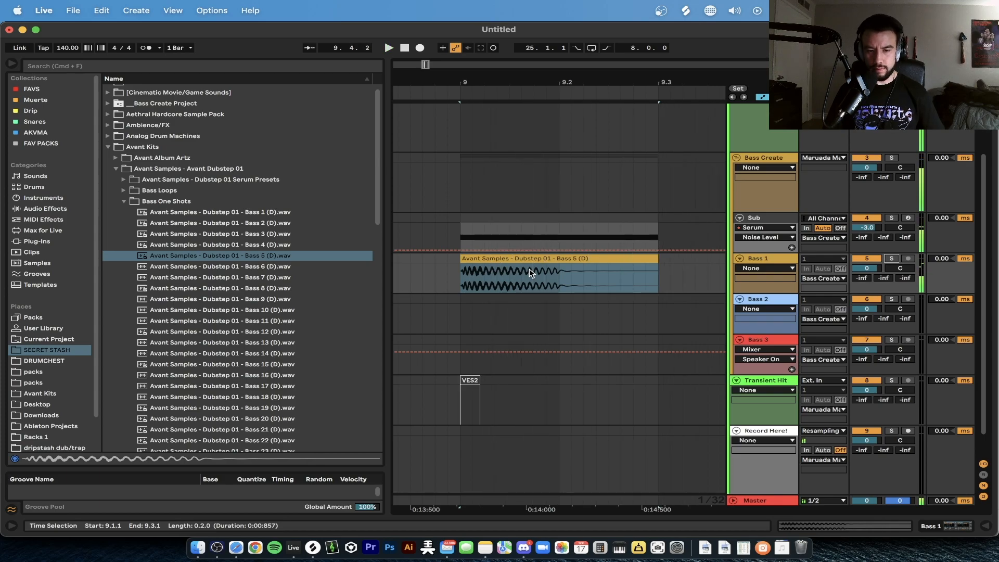
scroll(529, 271, "up", 1)
key("space")
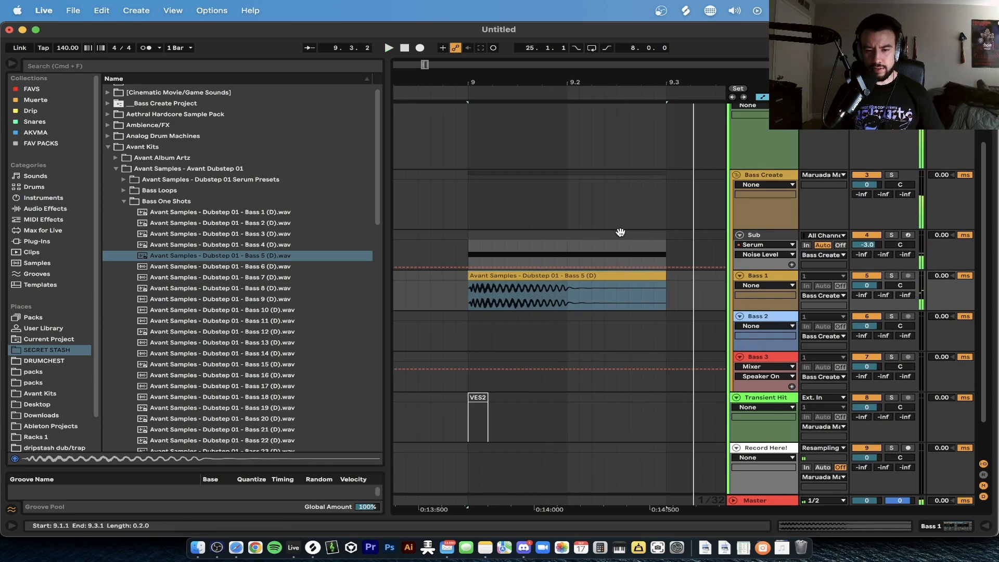
Insert an audio track below Sub, set its input to Resampling, and arm it for recording.
left_click(654, 234)
mouse_move(654, 234)
left_mouse_down()
mouse_move(569, 231)
mouse_move(666, 232)
left_mouse_up()
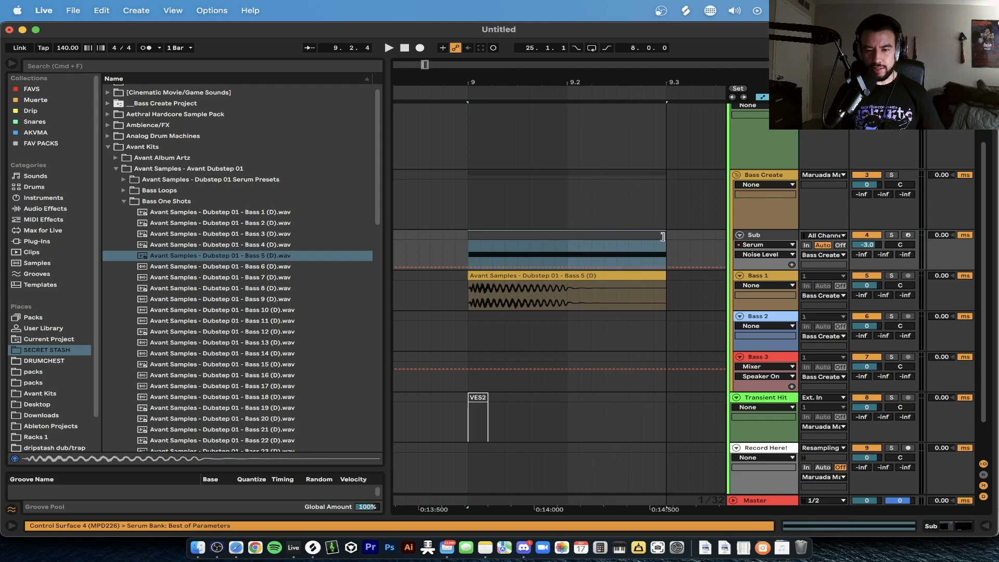
left_click(768, 237)
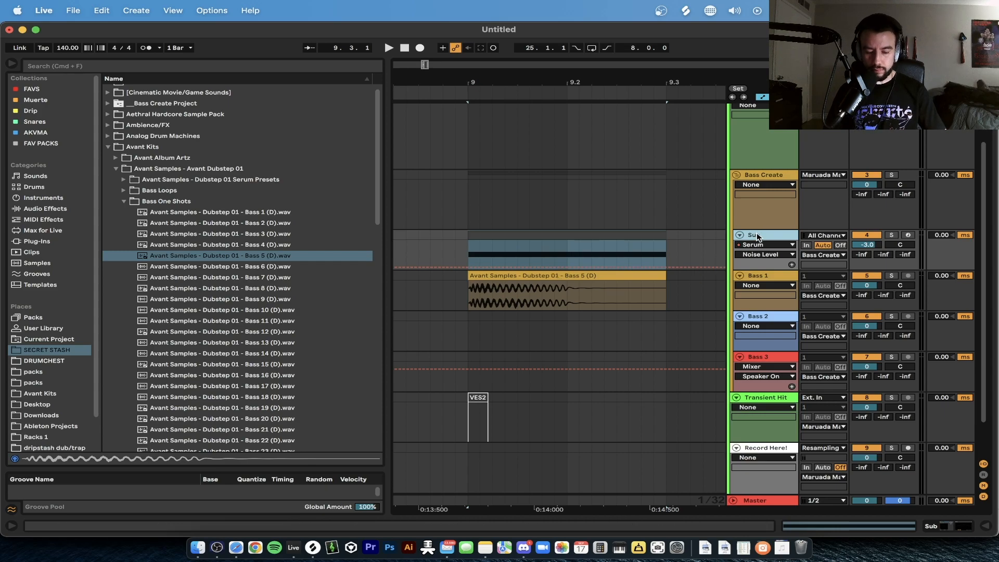
key("super+t")
left_click(813, 276)
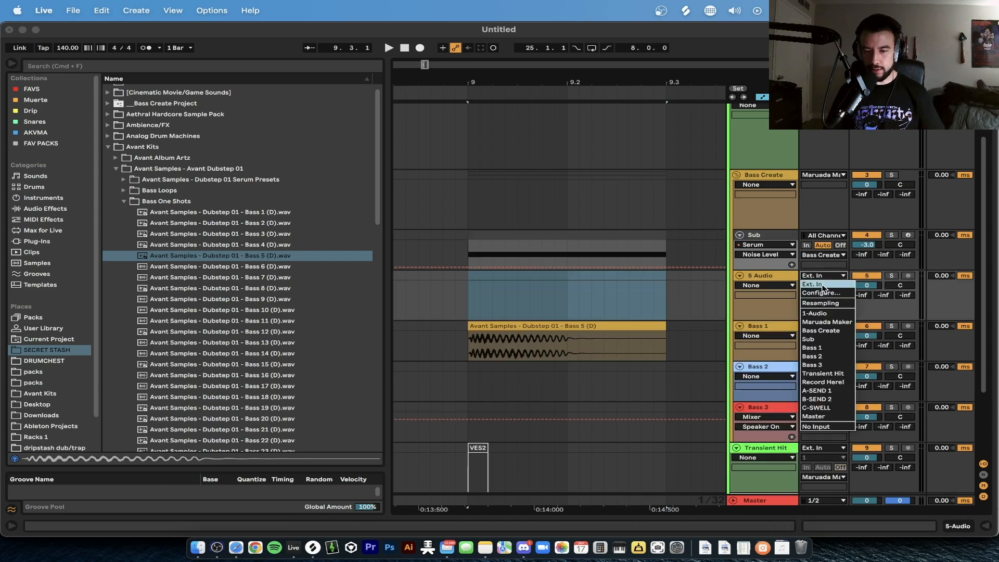
left_click(825, 306)
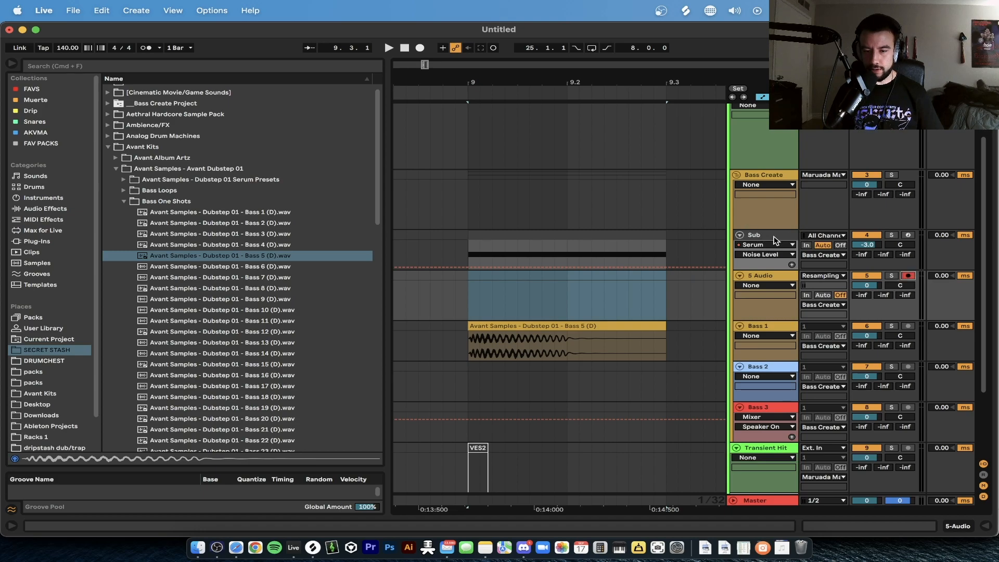
Solo the Sub track and record its sound onto the new audio track from 9.1.1 to about bar 10.
left_click(890, 236)
left_click(469, 290)
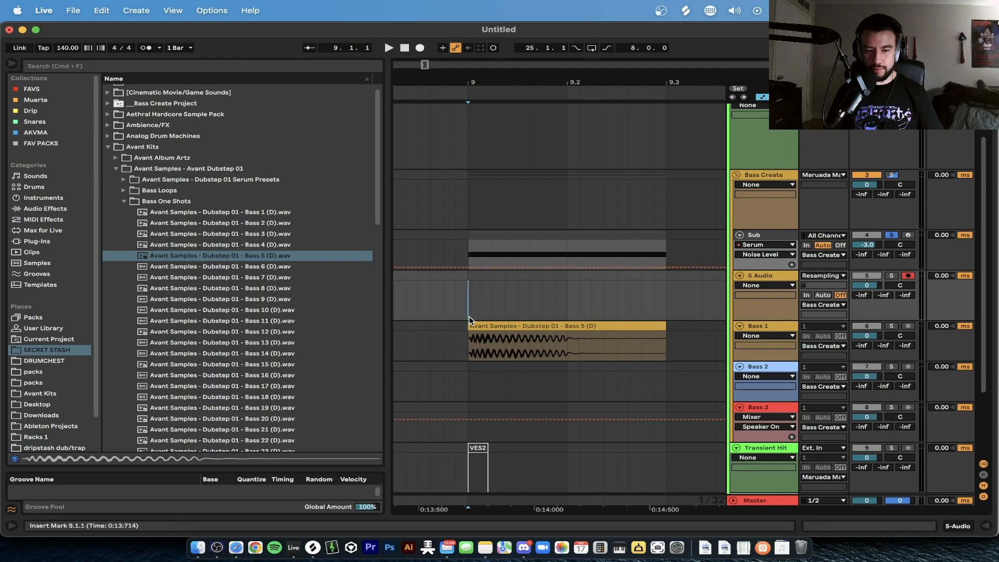
left_click_drag(661, 290, 468, 291)
left_click(466, 302)
left_click(419, 49)
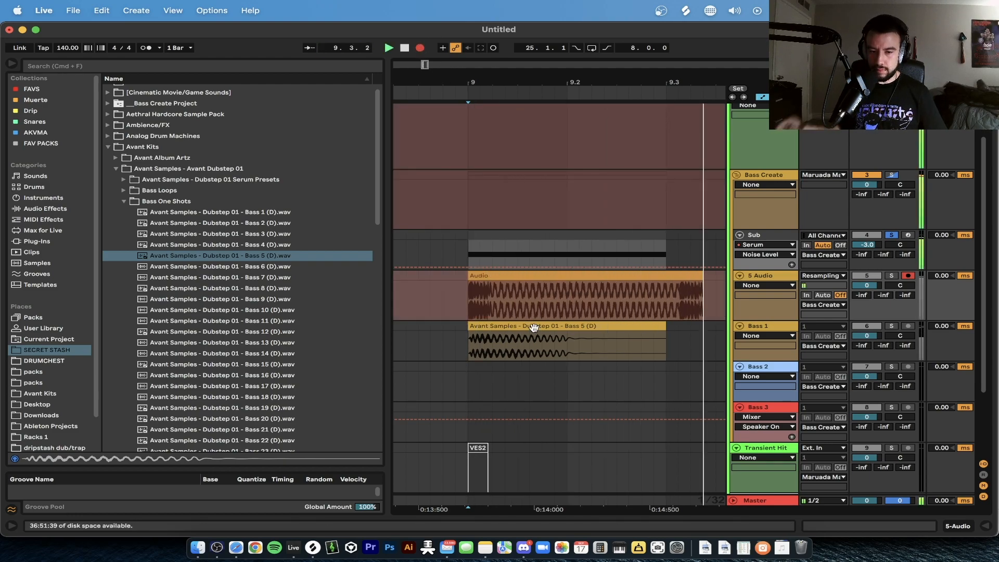
key("space")
Deactivate the original Sub clip at bar 9.
scroll(537, 315, "down", 3)
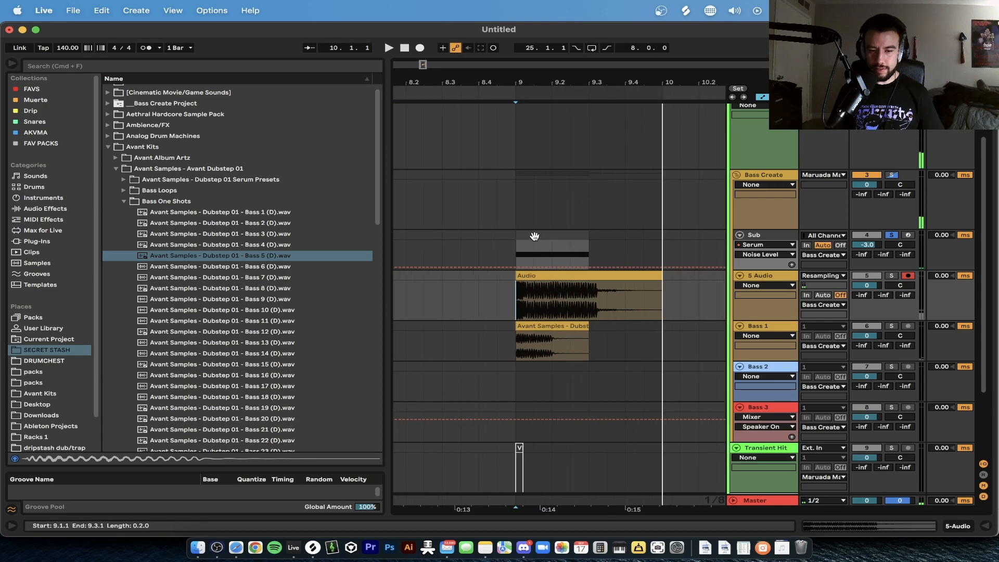
left_click(534, 235)
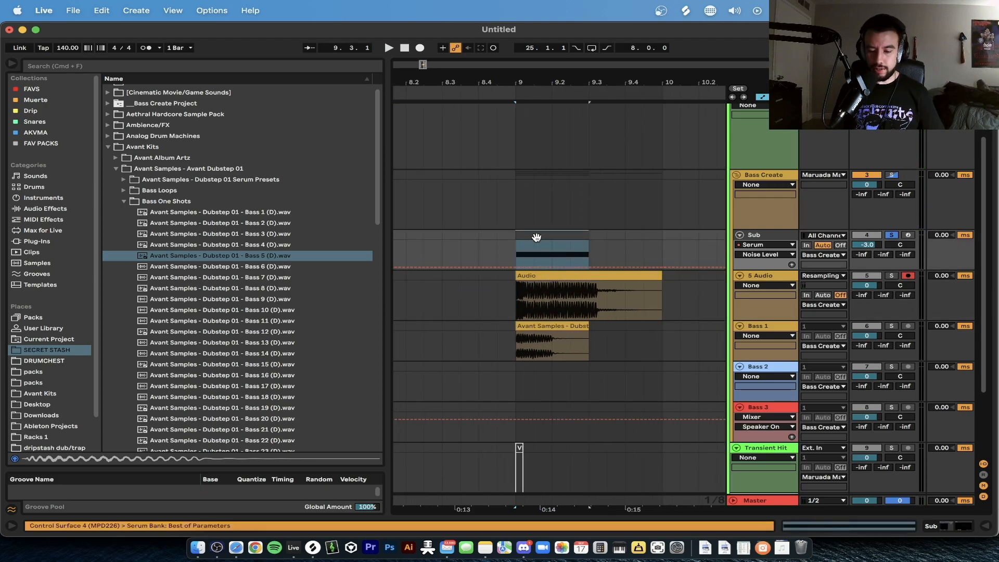
key("0")
scroll(535, 236, "up", 3)
scroll(537, 238, "right", 3)
scroll(537, 238, "down", 2)
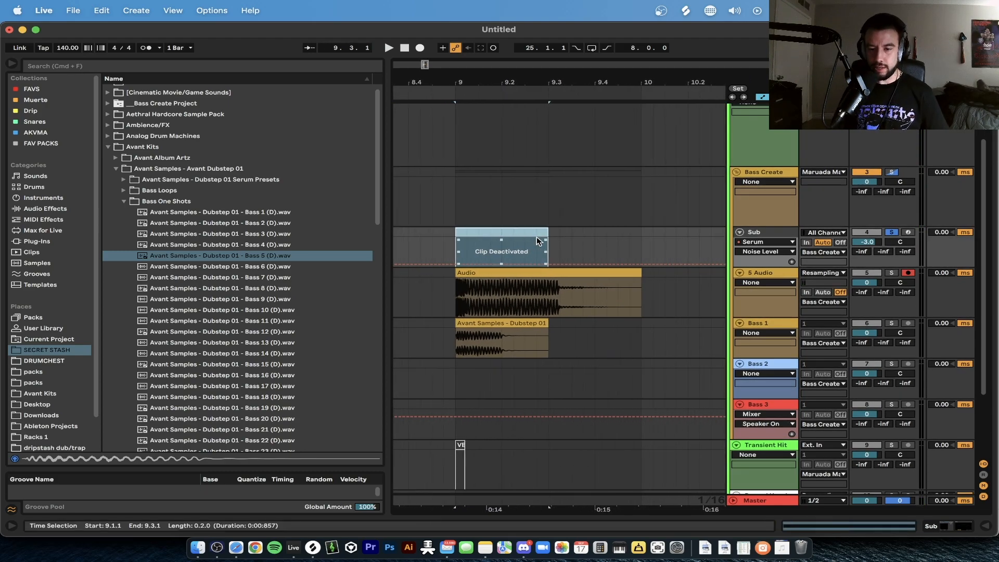
Trim the recorded Audio clip to end at about 9.3.3, leave automation mode, and add a long fade-out to it.
left_click(567, 273)
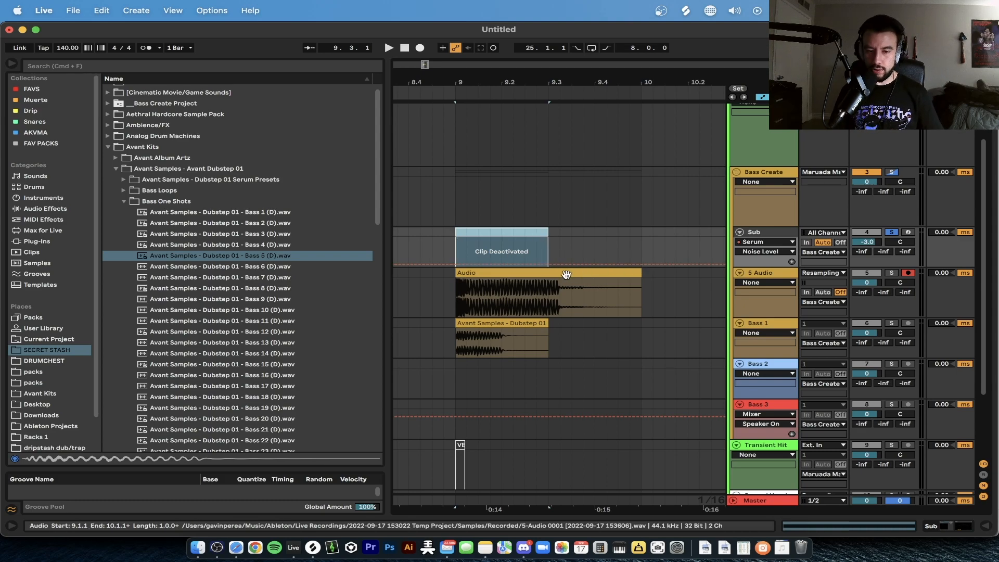
left_click_drag(640, 281, 569, 282)
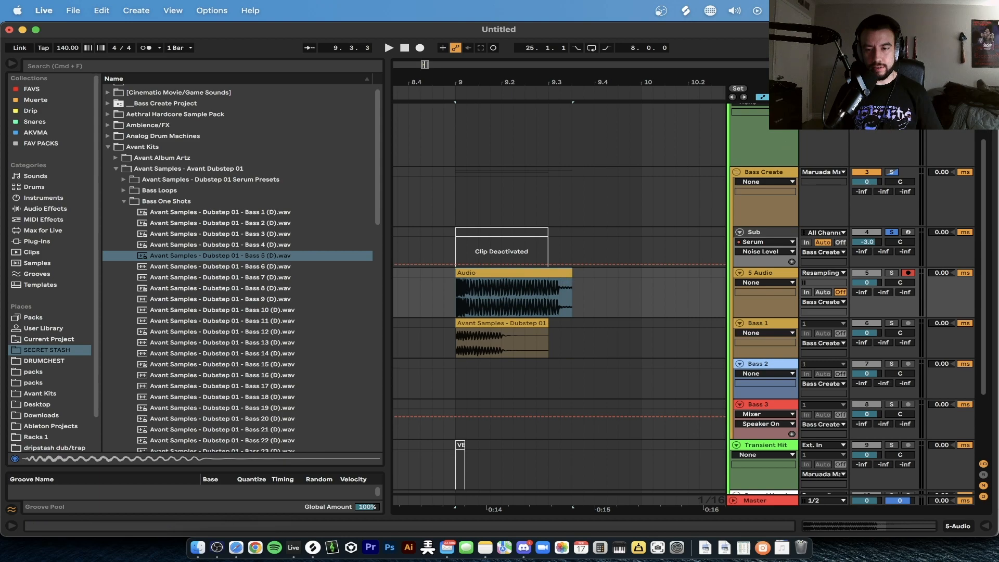
key("a")
left_click(472, 322)
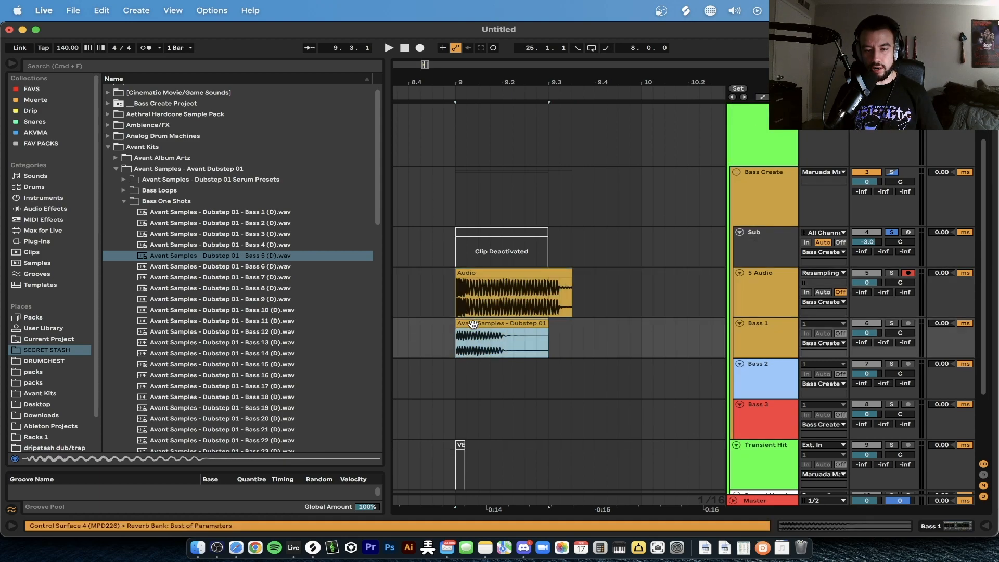
left_click(570, 282)
scroll(571, 283, "up", 2)
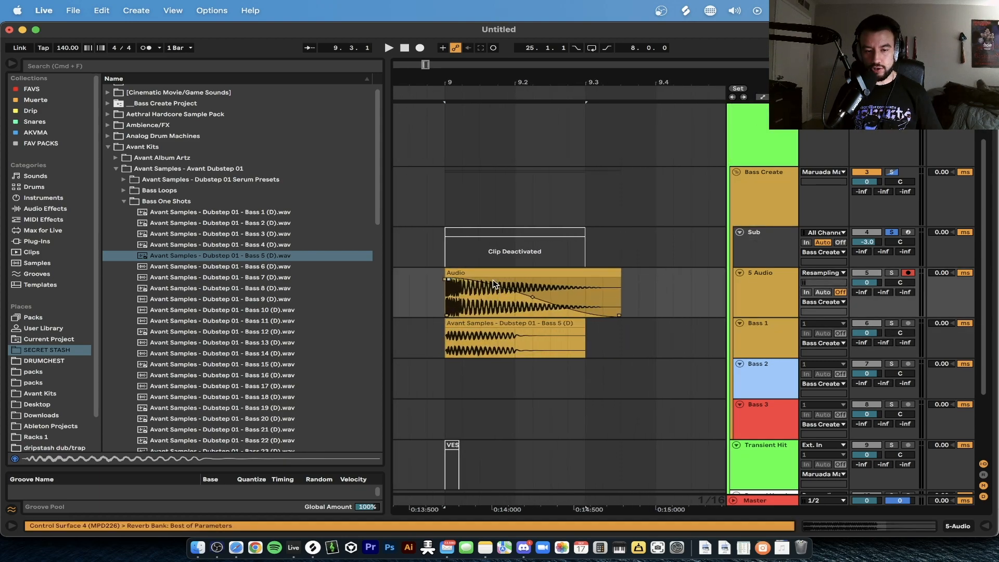
Turn off the Sub's solo, play the layers, and shorten the recorded Audio clip to end at 9.3.1.
key("space")
scroll(475, 284, "up", 3)
scroll(476, 281, "down", 1)
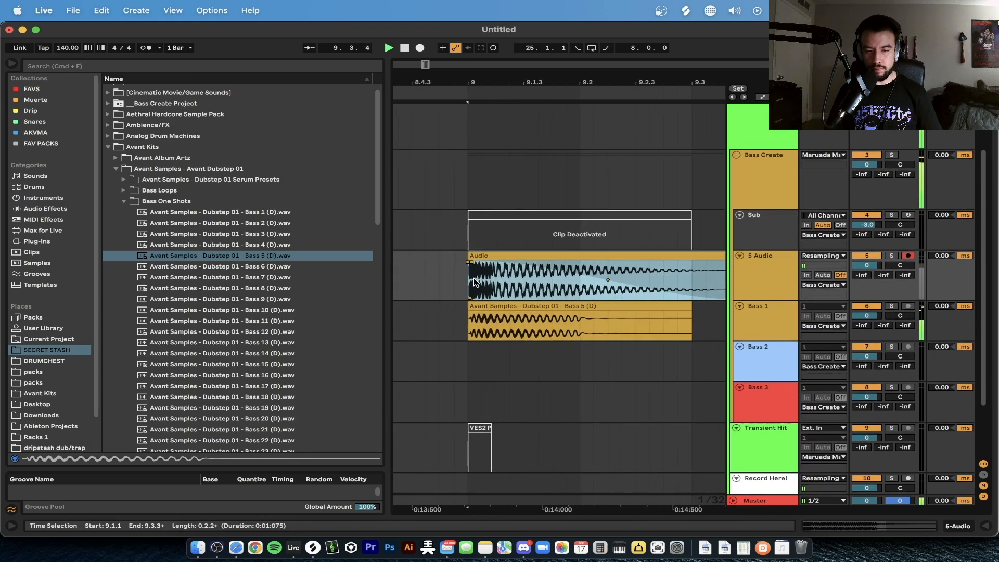
scroll(473, 276, "down", 4)
key("space")
left_click_drag(622, 252, 589, 255)
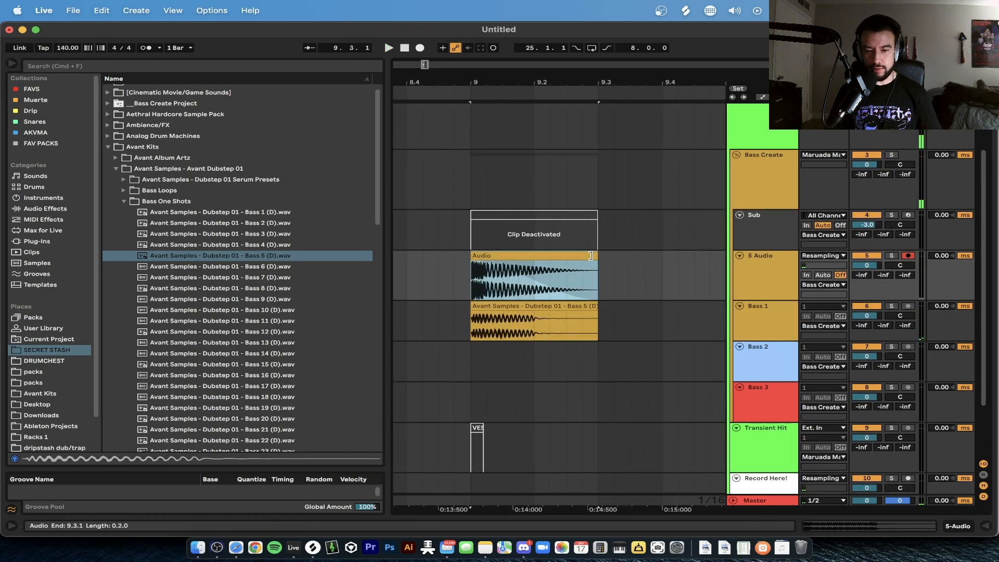
Play the shortened sub recording repeatedly together with the Bass 5 clip to check the layering.
key("space")
key("space")
key("space")
scroll(458, 342, "down", 1)
key("space")
scroll(458, 342, "down", 2)
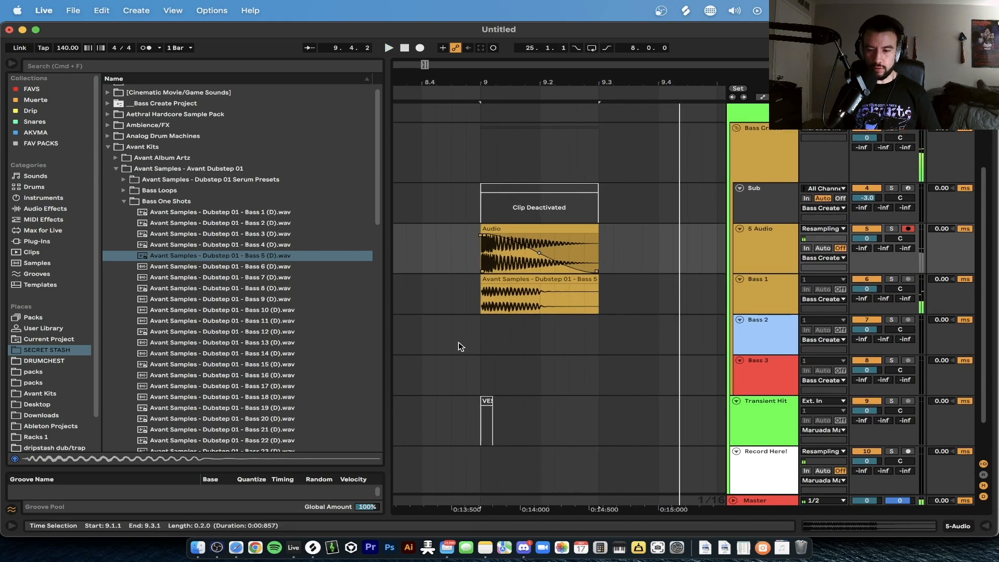
Audition one shots for the Bass 2 track, place Bass 13 (D).wav on it at bar 9, and play the layers.
left_click(754, 327)
left_click(270, 300)
left_click(253, 321)
left_click(247, 331)
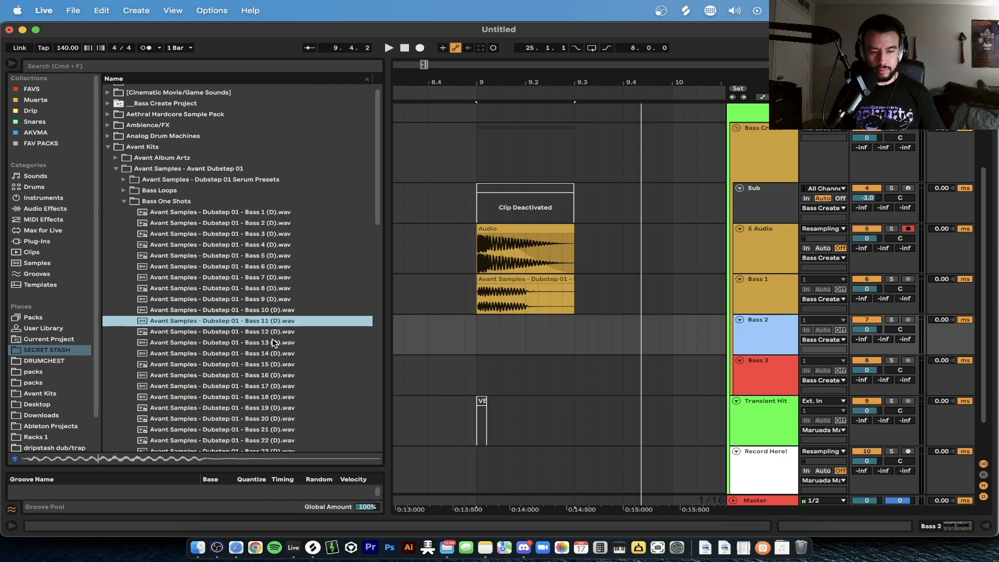
left_click(287, 386)
left_click(259, 342)
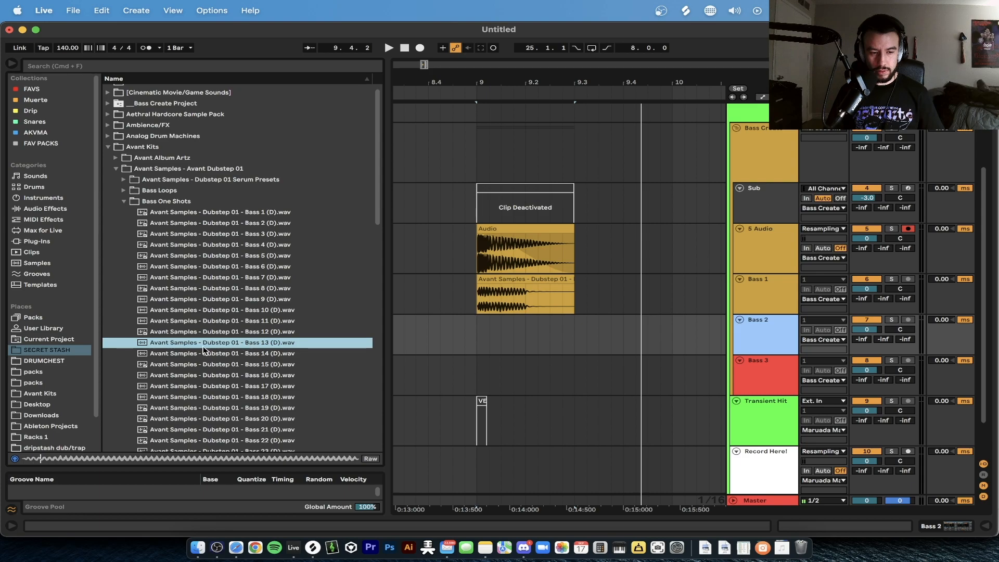
left_click_drag(213, 341, 481, 325)
key("space")
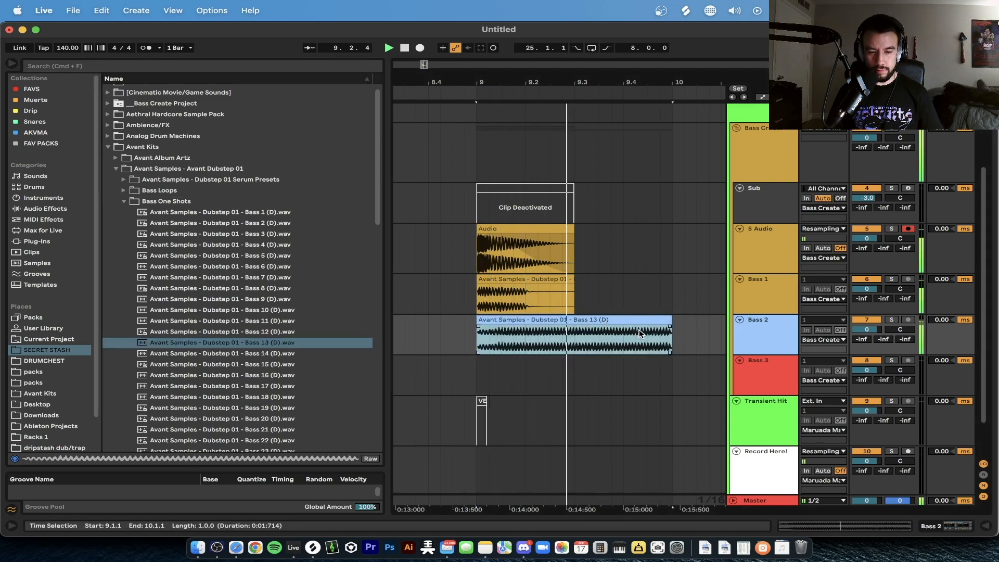
Shorten the Bass 13 clip to end at 9.3.1 and add a long fade-out across it.
scroll(488, 341, "up", 2)
left_click_drag(470, 342, 474, 322)
left_click(523, 369)
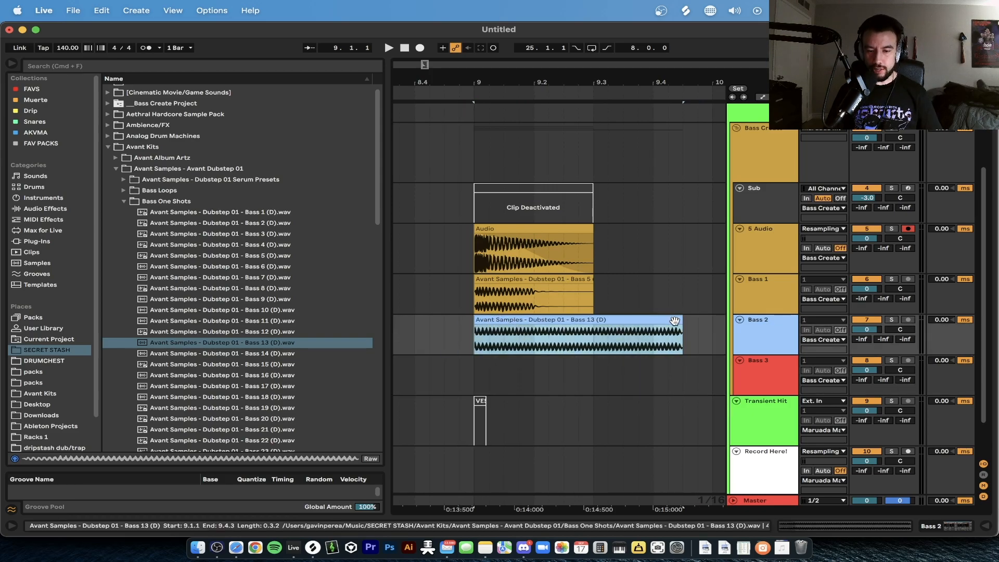
left_click_drag(681, 322, 496, 326)
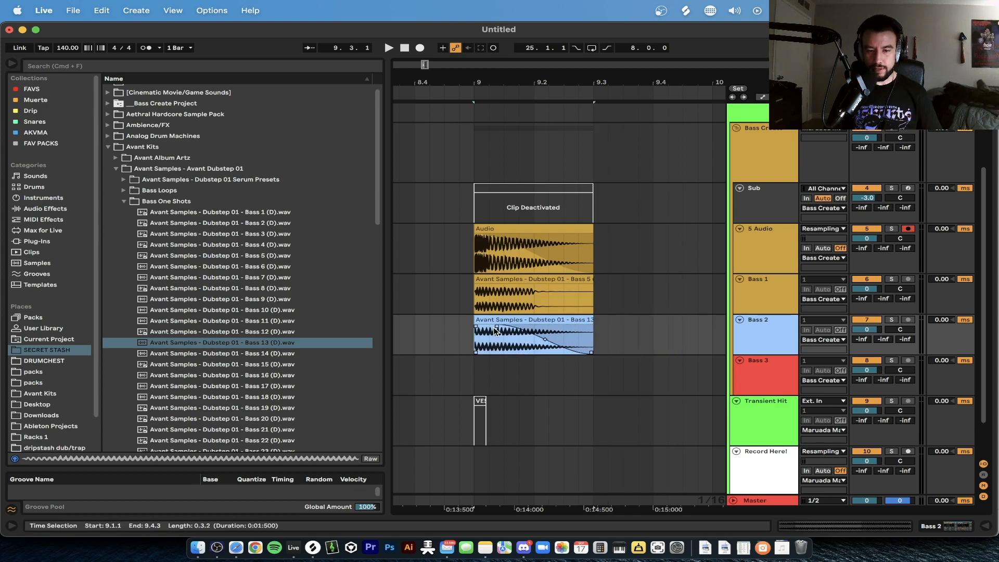
Select the Bass 1 and Bass 2 clips in turn and play them back layered with the recorded sub.
left_click(486, 277, "shift")
key("space")
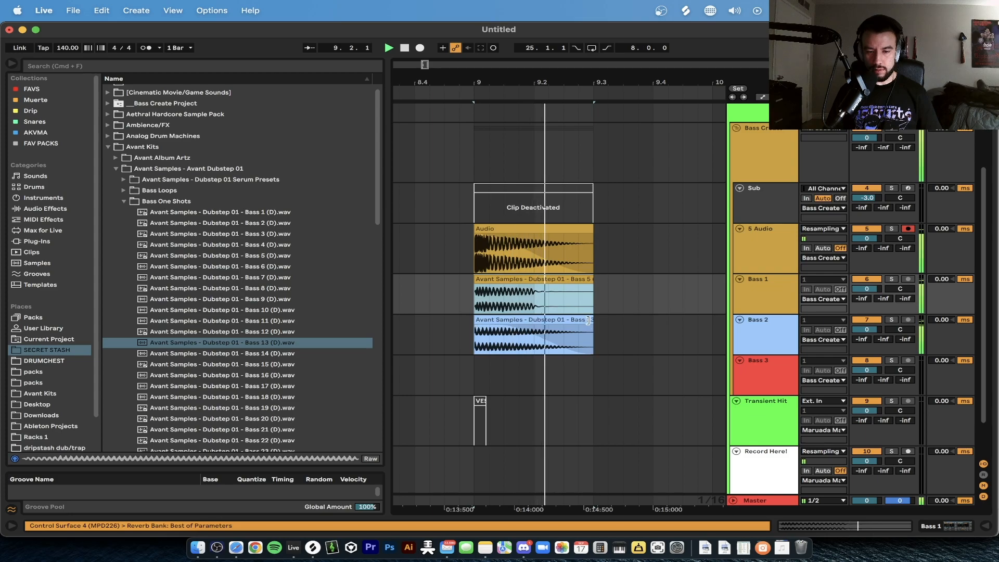
left_click(544, 339)
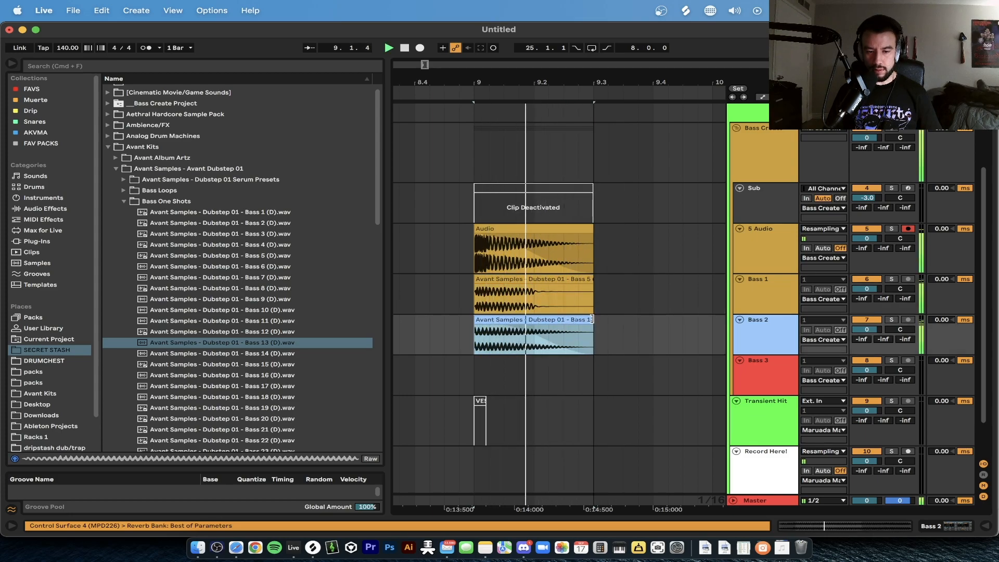
scroll(449, 282, "down", 2)
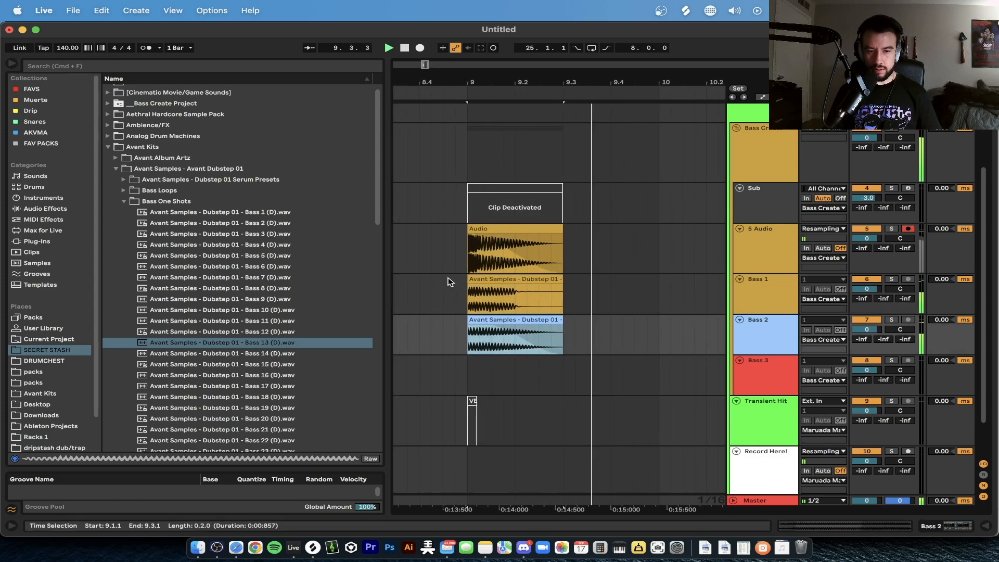
scroll(723, 312, "down", 2)
Audition more one shots for the Bass 3 track and place the sample listed after Bass 28 on it at bar 9.
left_click(772, 333)
scroll(253, 357, "down", 3)
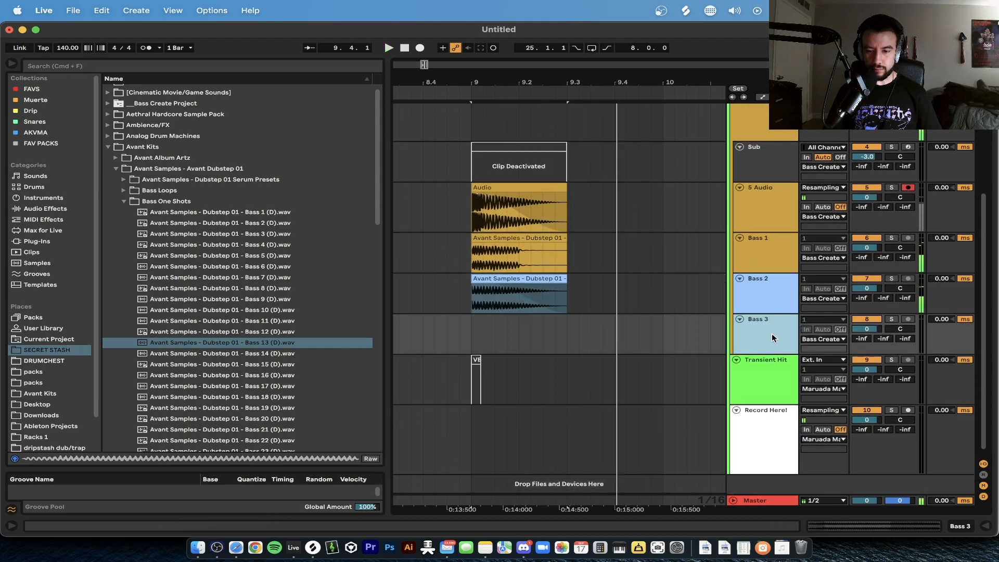
left_click(242, 342)
left_click(225, 372)
scroll(226, 372, "down", 2)
left_click(226, 370)
scroll(239, 336, "down", 3)
left_click_drag(241, 338, 466, 326)
Play all the bass layers together and open the Bass 3 clip's sample settings.
key("space")
key("space")
double_click(497, 319)
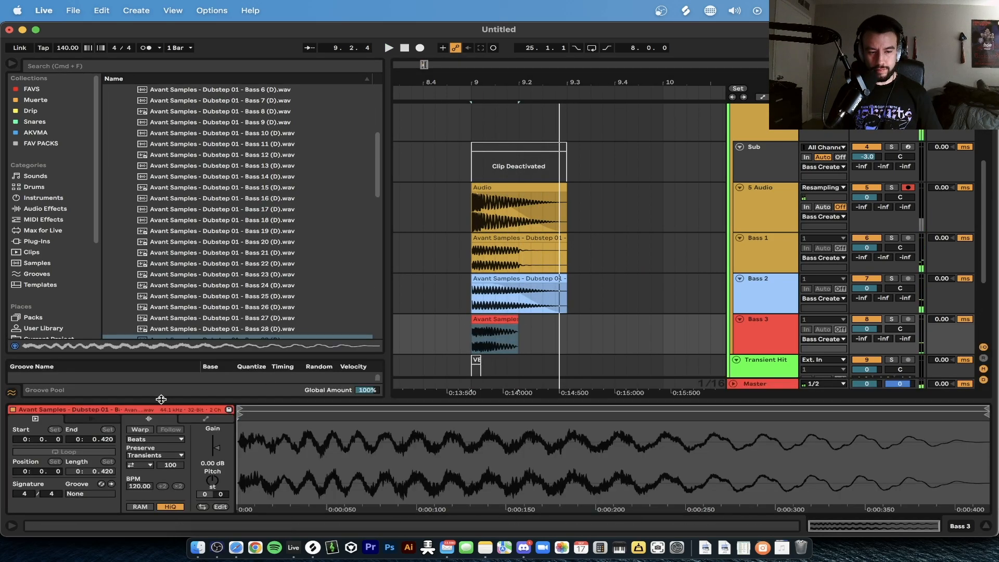
Turn on warping in Complex mode for the Bass 3 clip, stretch it to end just after 9.2.3 and play it back.
left_click(139, 431)
left_click(148, 439)
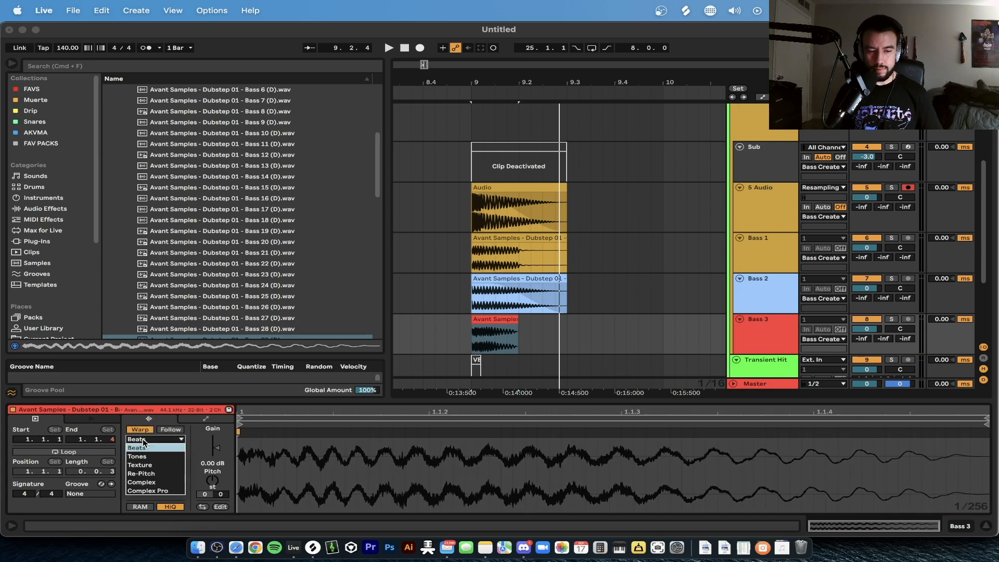
left_click(150, 485)
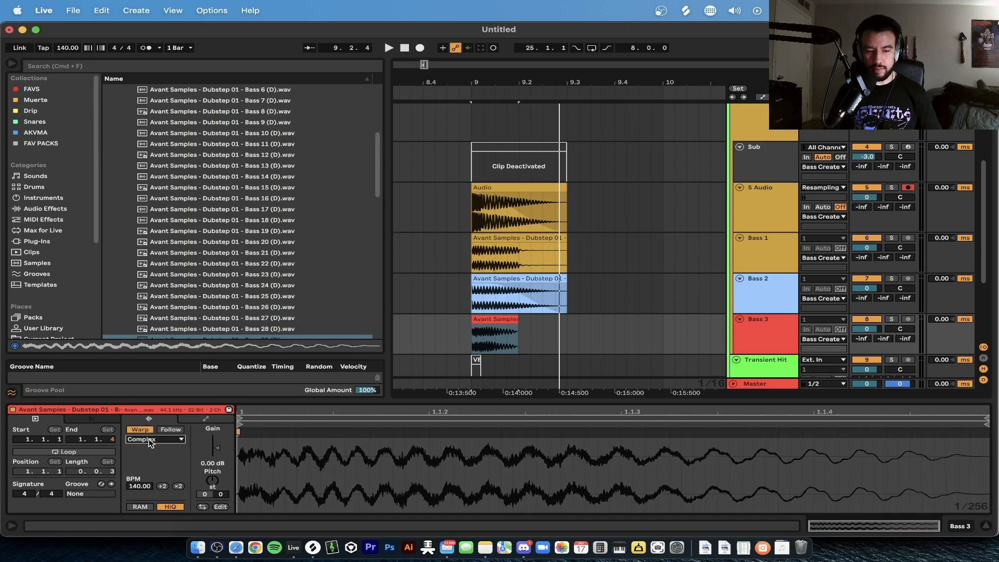
scroll(517, 322, "up", 2)
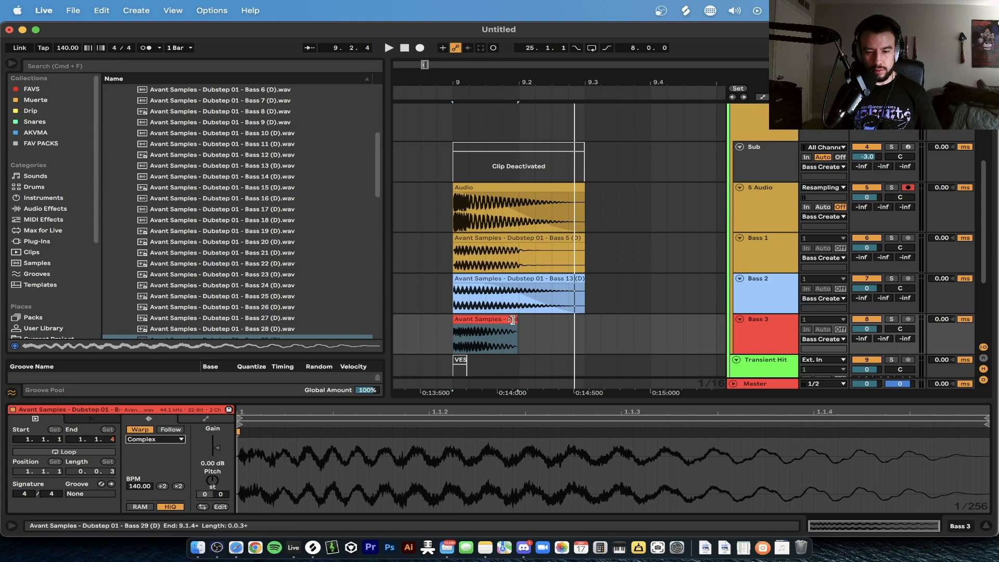
left_click_drag(521, 321, 561, 320)
key("space")
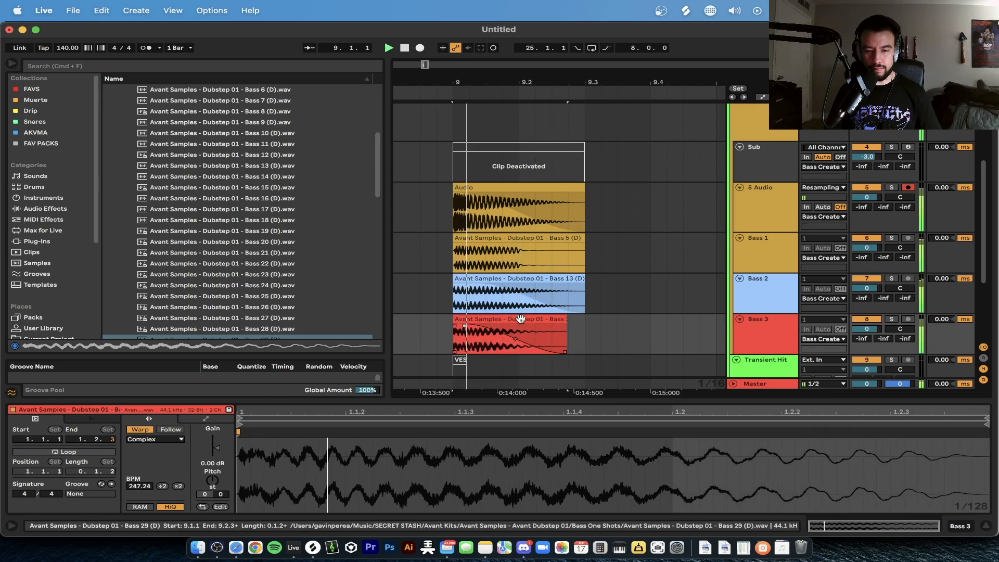
key("space")
key("space")
Shorten the Bass 3 clip to end at 9.2.1, reshape its fade-out into a steeper curve and play the layers.
key("space")
left_click_drag(565, 319, 481, 360)
key("space")
key("space")
key("space")
key("space")
key("space")
key("space")
key("space")
key("space")
key("space")
key("space")
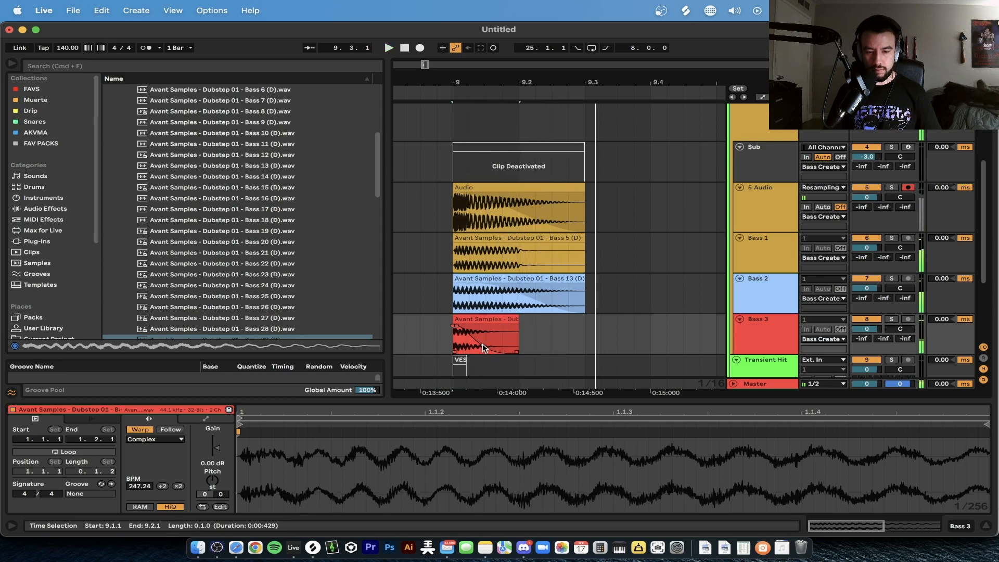
key("super+alt+l")
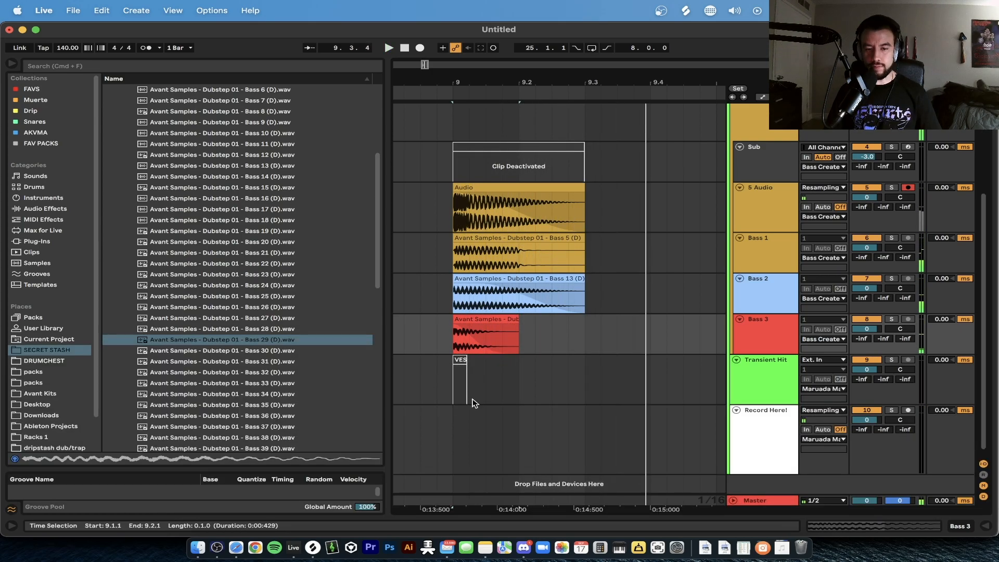
key("minus")
key("space")
Insert a new audio track below Bass 3 and place the Bass 11 (D) one shot on it at bar 9.
left_click(756, 332)
key("super+t")
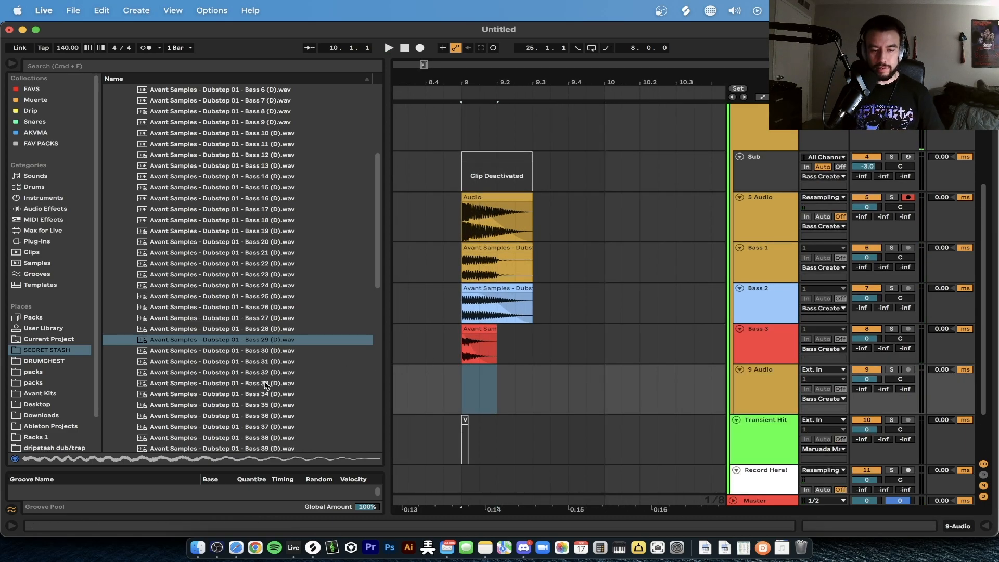
scroll(266, 384, "down", 8)
scroll(262, 383, "up", 6)
scroll(243, 361, "up", 5)
scroll(243, 361, "up", 2)
left_click(312, 271)
left_click_drag(271, 277, 470, 387)
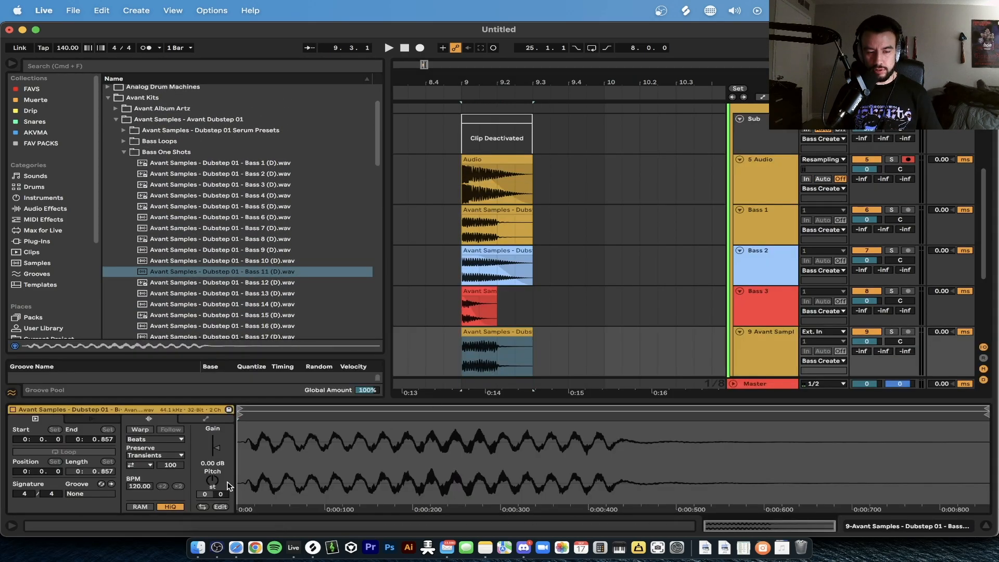
Warp the Bass 11 clip, try transposing it against the D minor scale chart, and undo its placement.
left_click(139, 429)
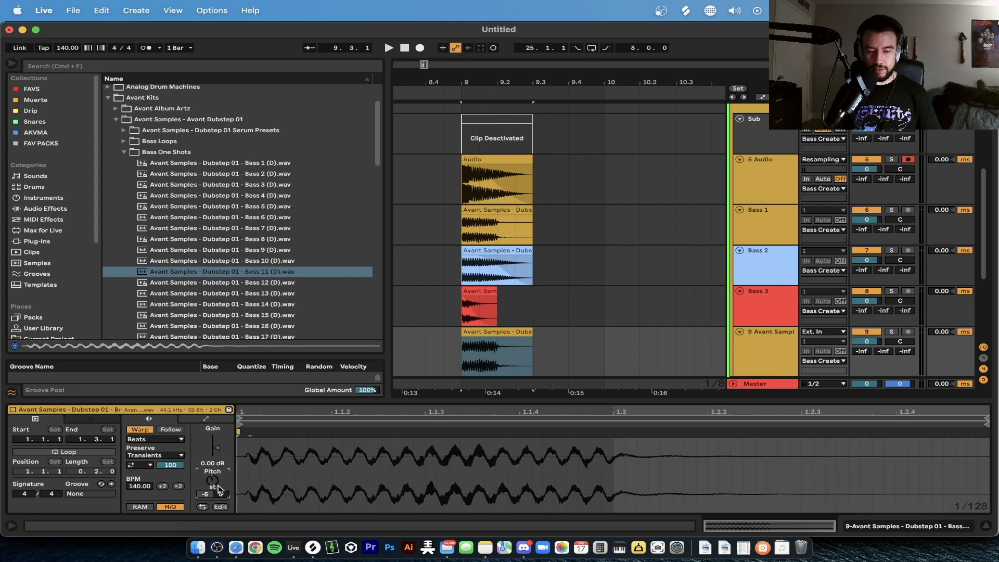
left_click(724, 547)
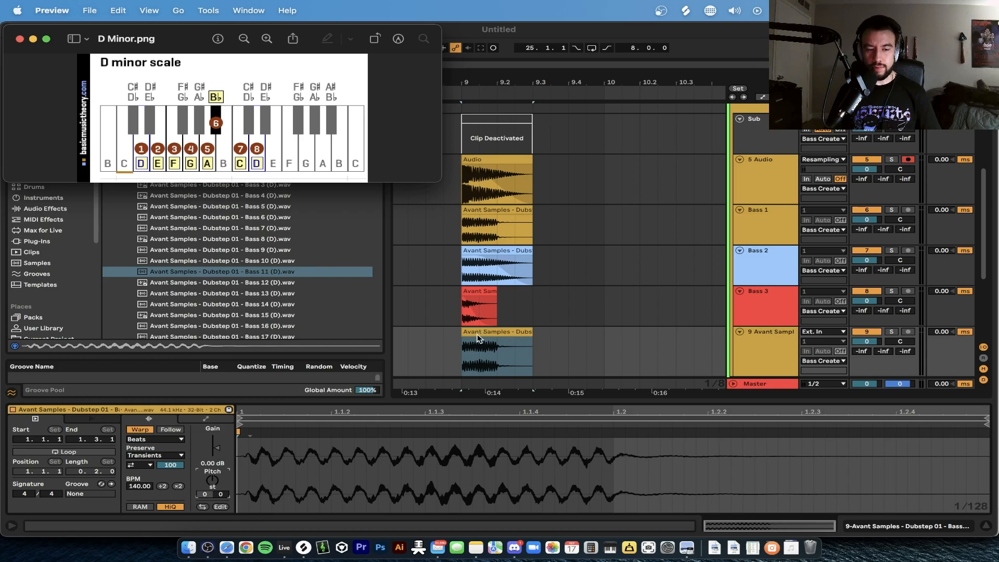
left_click(222, 474)
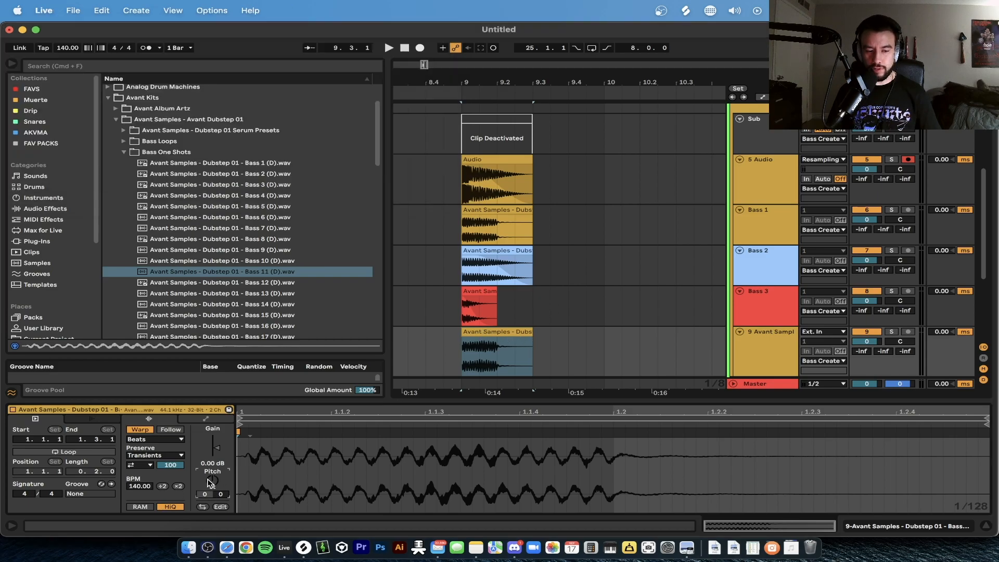
scroll(478, 332, "up", 3)
left_click(466, 331)
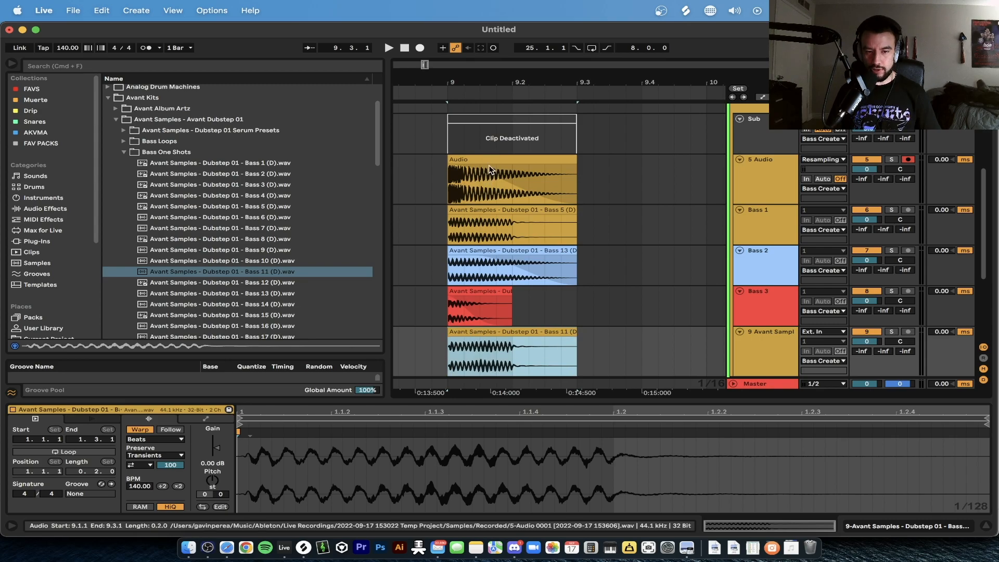
key("super+alt+l")
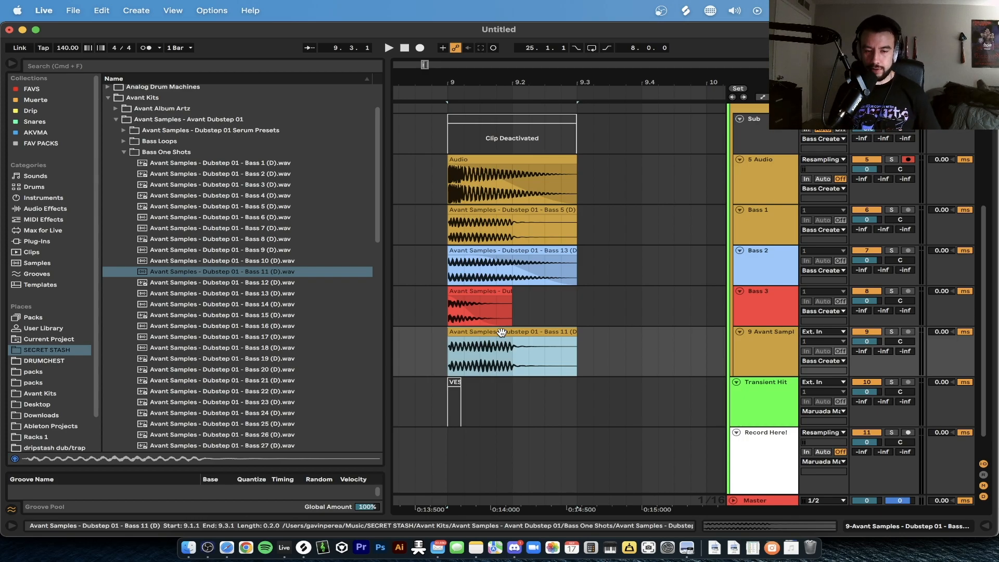
key("super+z")
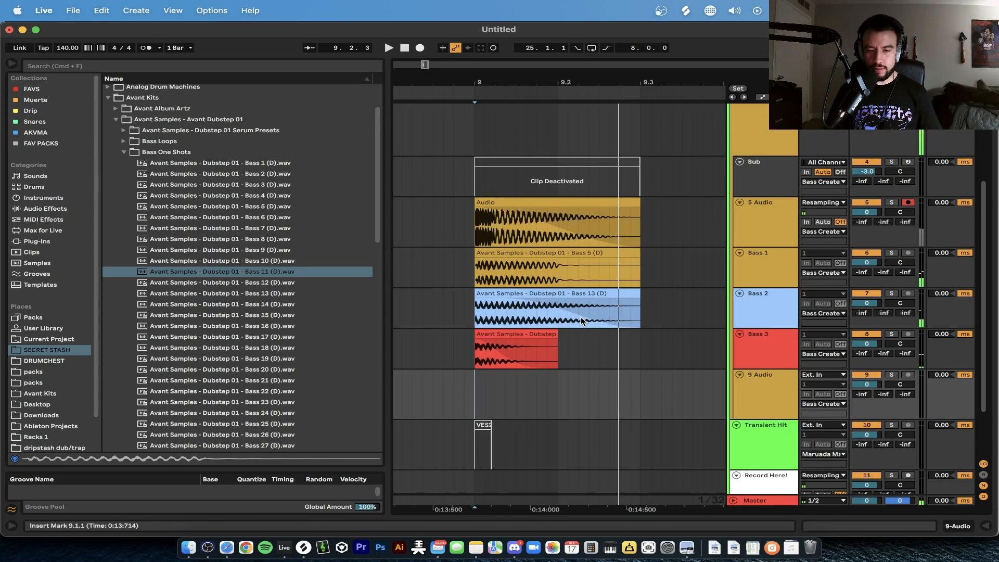
Steepen the fade-out curve on the Bass 2 clip and play the layers back.
left_click_drag(572, 314, 558, 330)
key("space")
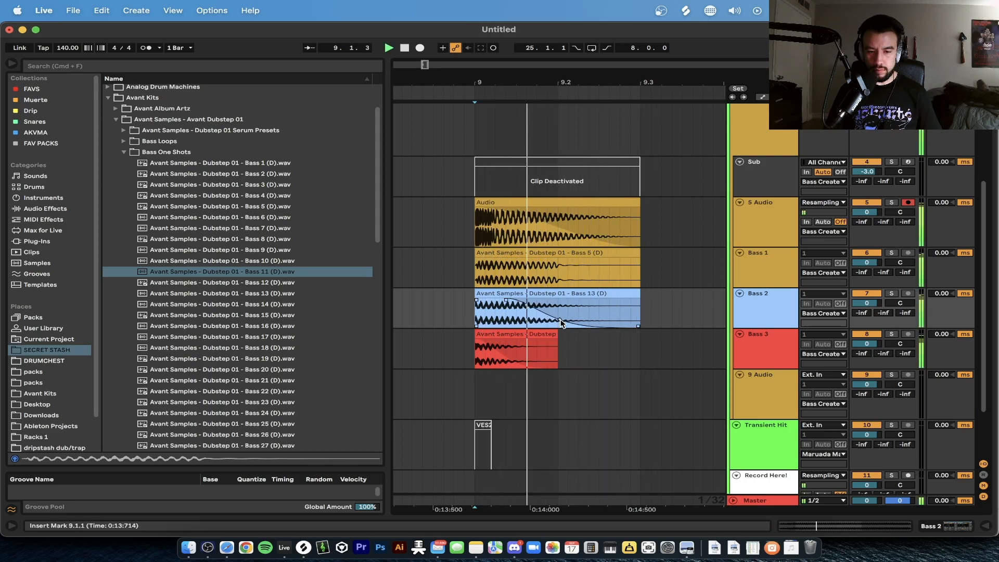
key("space")
Delete the empty audio track between Bass 3 and Transient Hit.
scroll(544, 361, "down", 2)
scroll(562, 302, "down", 1)
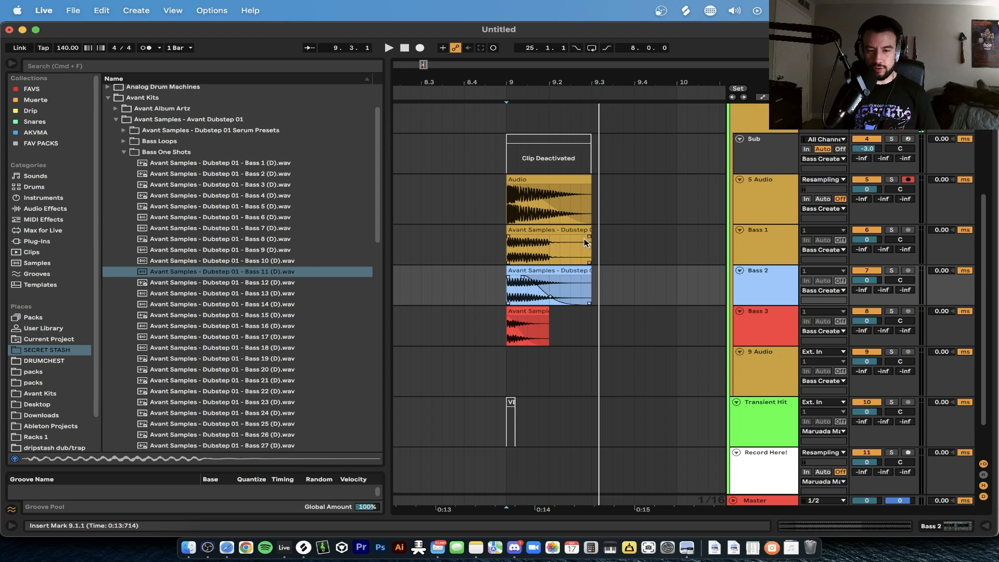
scroll(564, 372, "down", 2)
left_click(757, 346)
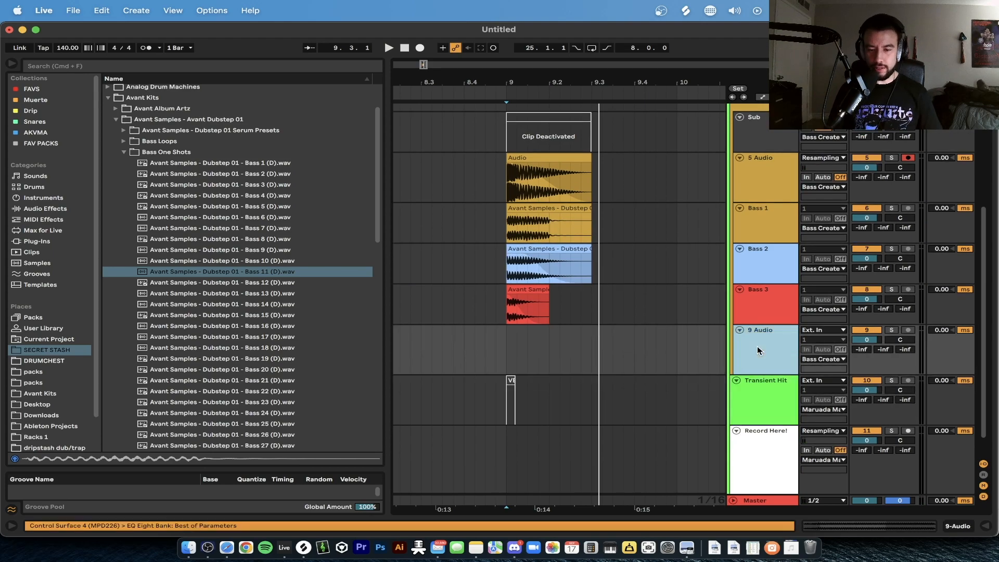
key("Delete")
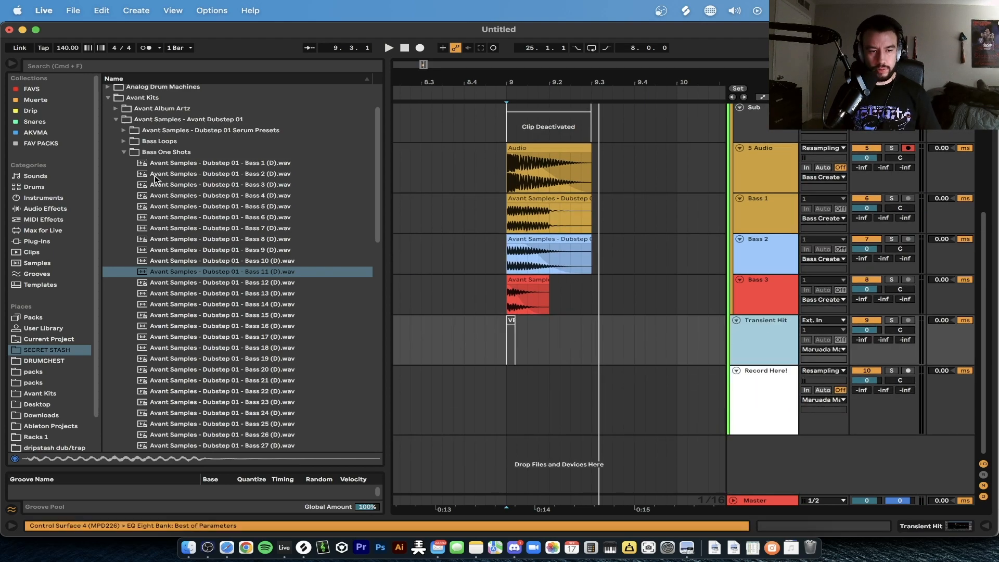
Audition the snares in the Avant Dubstep 01 drums folder and place Snare 8 on the Transient Hit track at bar 9.
left_click(127, 153)
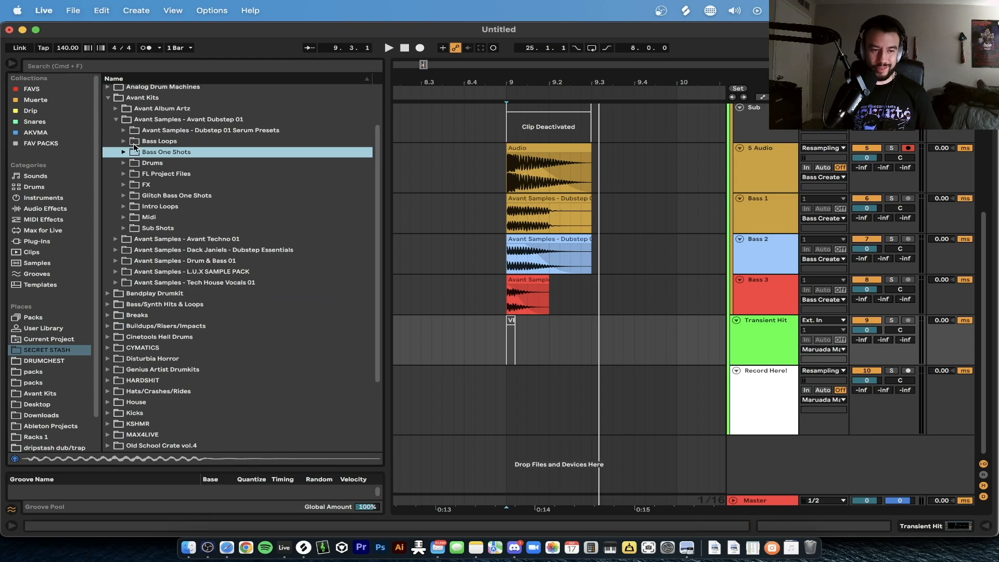
left_click(123, 163)
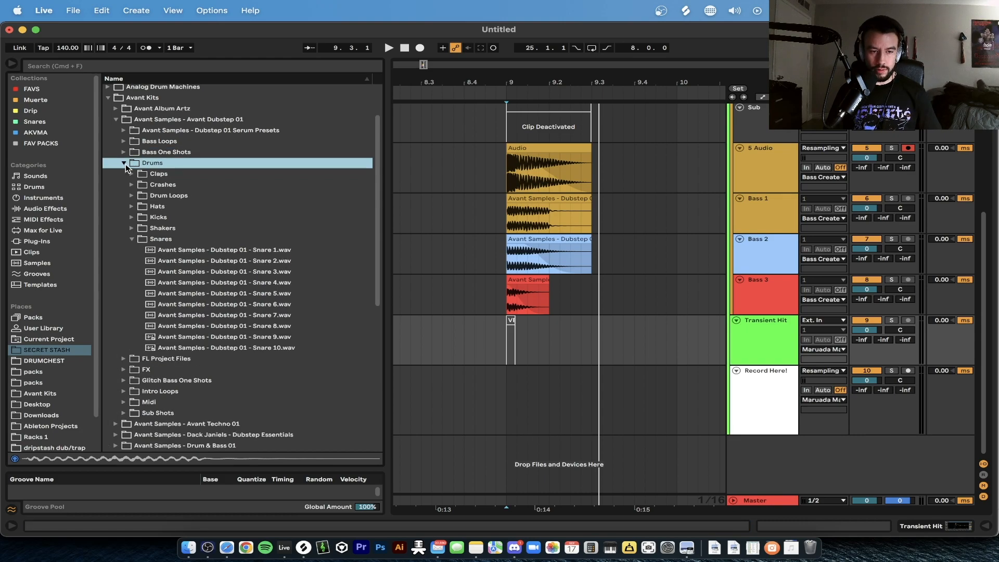
left_click(164, 272)
left_click(211, 328)
left_click(204, 283)
left_click(232, 327)
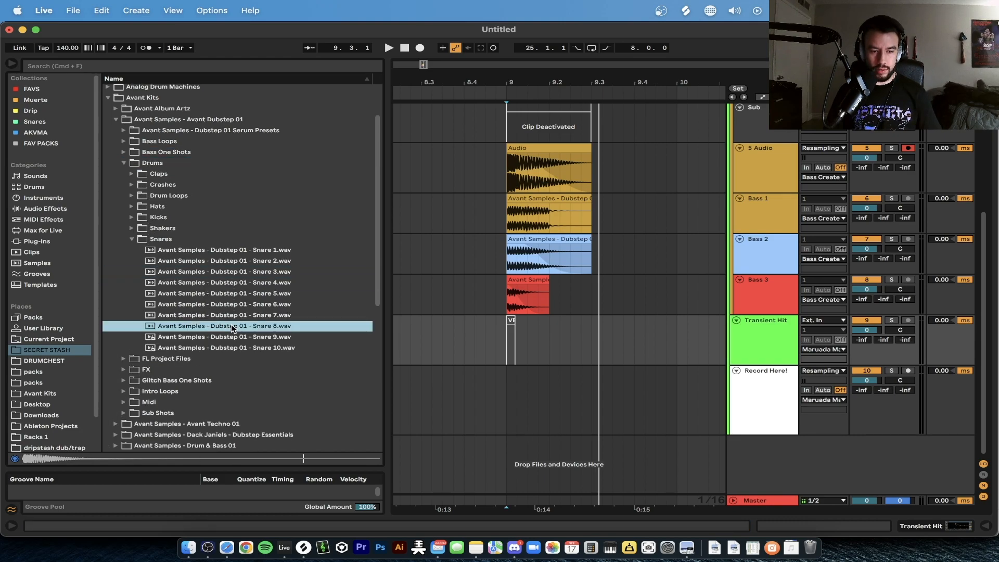
left_click(258, 338)
left_click(248, 330)
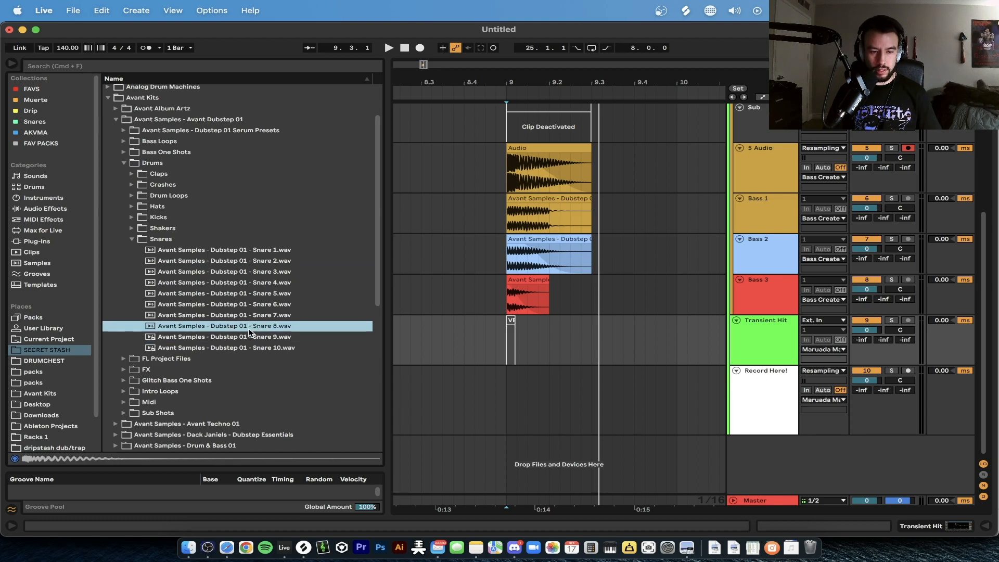
left_click_drag(245, 332, 510, 338)
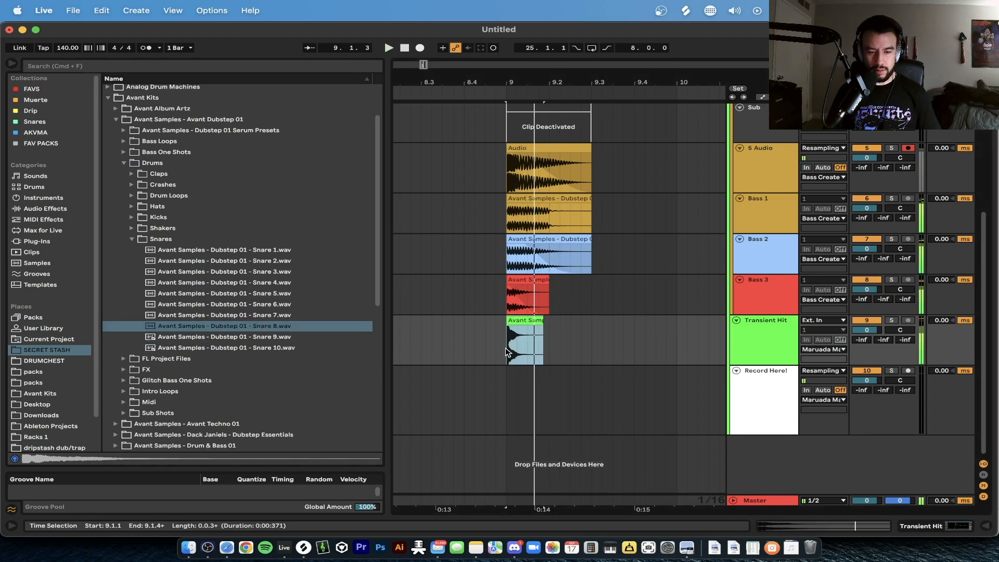
Play the snare with the bass layers, solo the Transient Hit track and listen to it alone.
key("space")
left_click(891, 320)
key("space")
key("space")
key("space")
key("space")
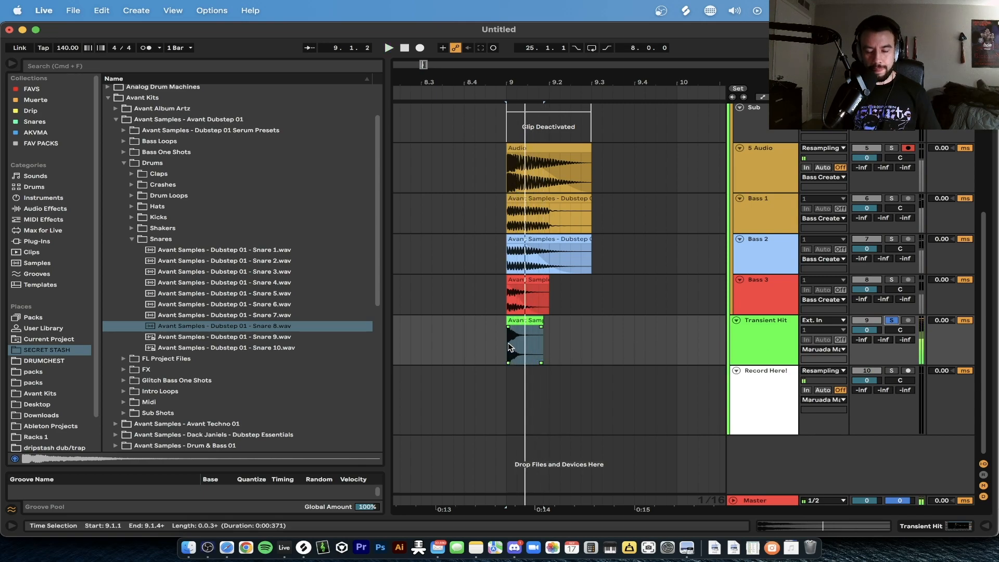
Open the Snare 8 clip's sample settings and transpose it to -16 semitones while playing it back.
scroll(509, 347, "up", 4)
left_click(509, 347)
double_click(509, 347)
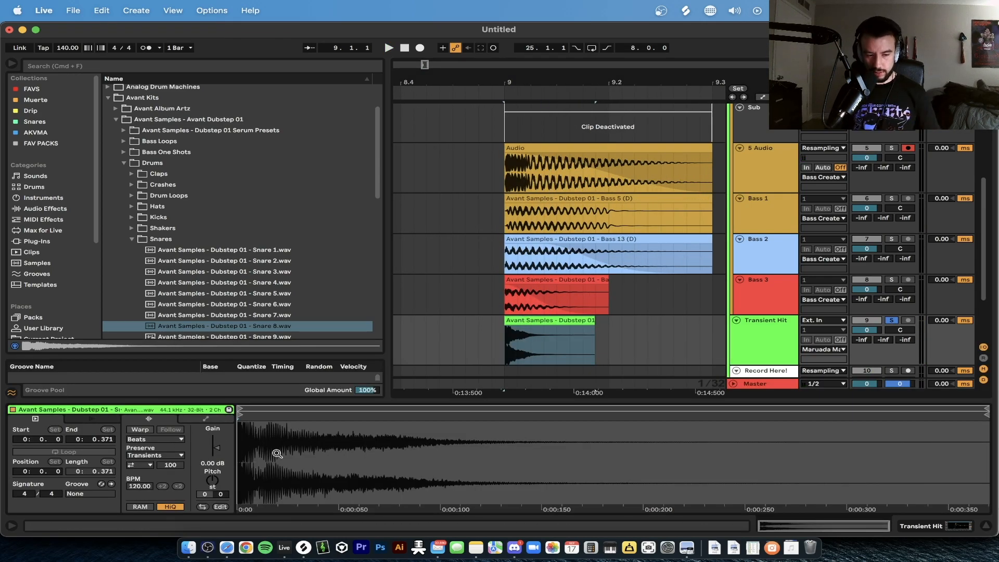
key("space")
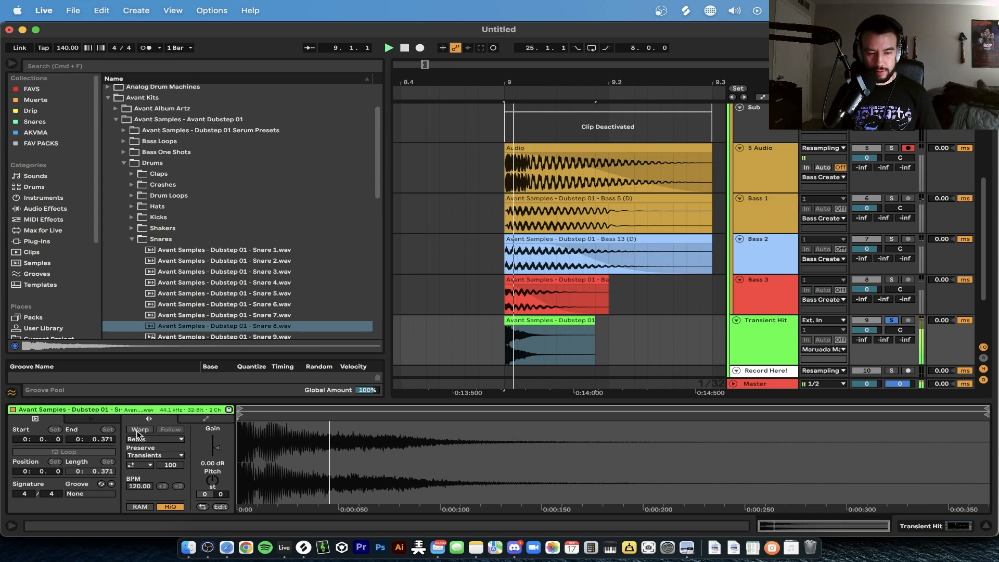
left_click_drag(213, 480, 212, 505)
key("space")
key("space")
key("space")
key("space")
key("space")
key("space")
key("space")
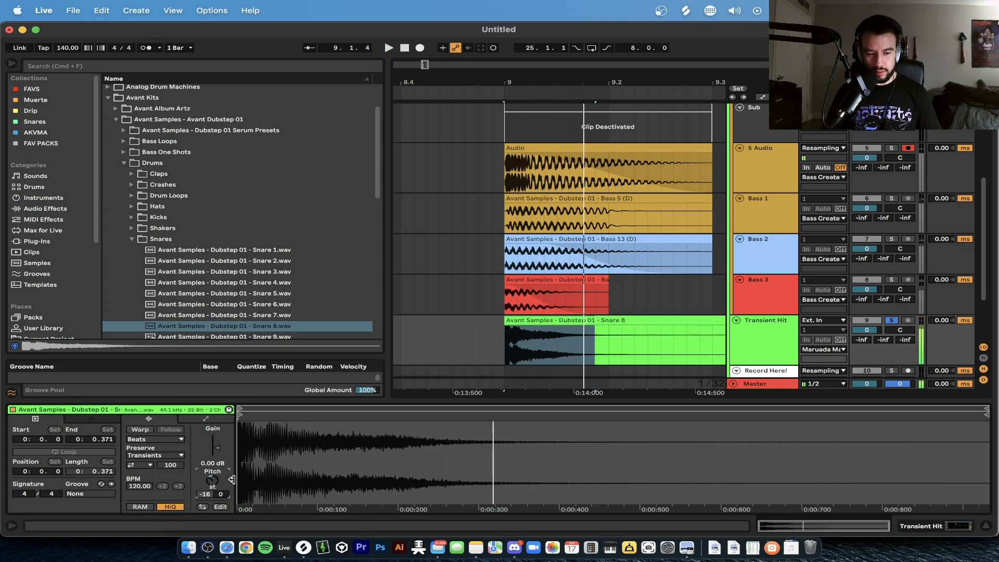
Split the Snare 8 clip at 9.1.3 and delete the part after the split.
left_click(571, 347)
key("cmd+e")
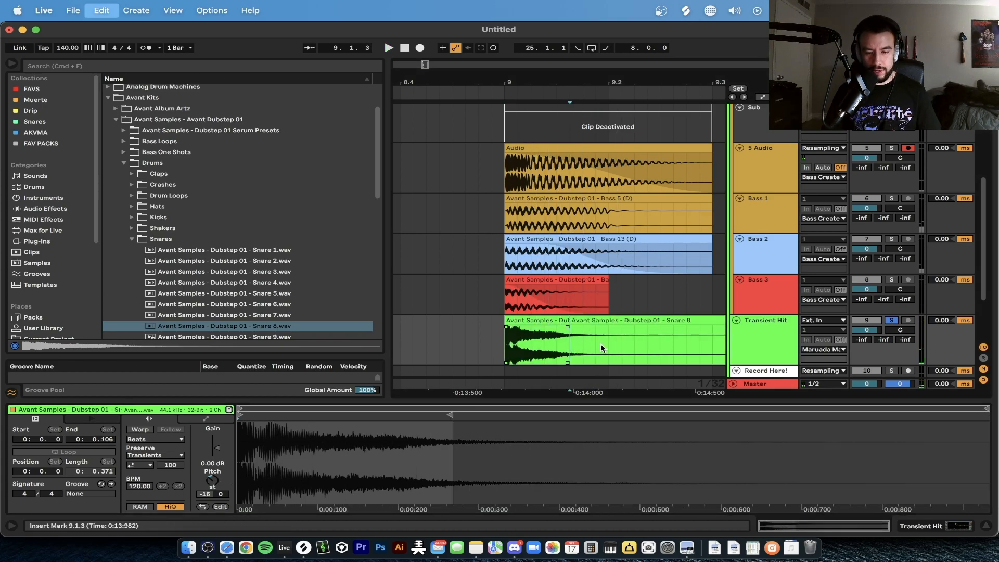
left_click(583, 323)
key("Delete")
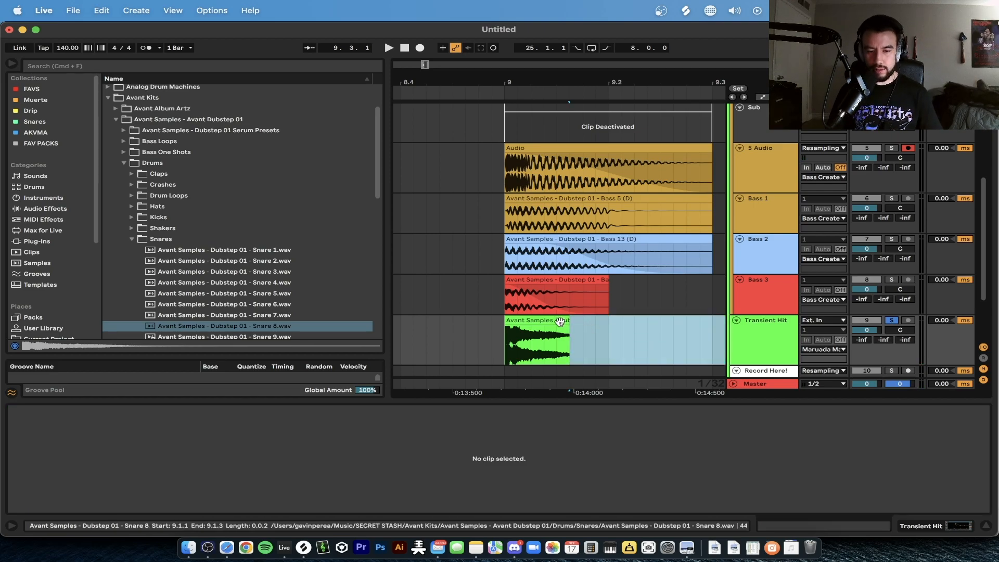
Add a long, steeply curved fade-out across the shortened Snare 8 clip and play it back repeatedly.
left_click(567, 327)
left_click_drag(566, 327, 527, 370)
key("space")
key("space")
key("space")
key("space")
key("space")
key("space")
key("space")
key("space")
key("space")
key("space")
key("space")
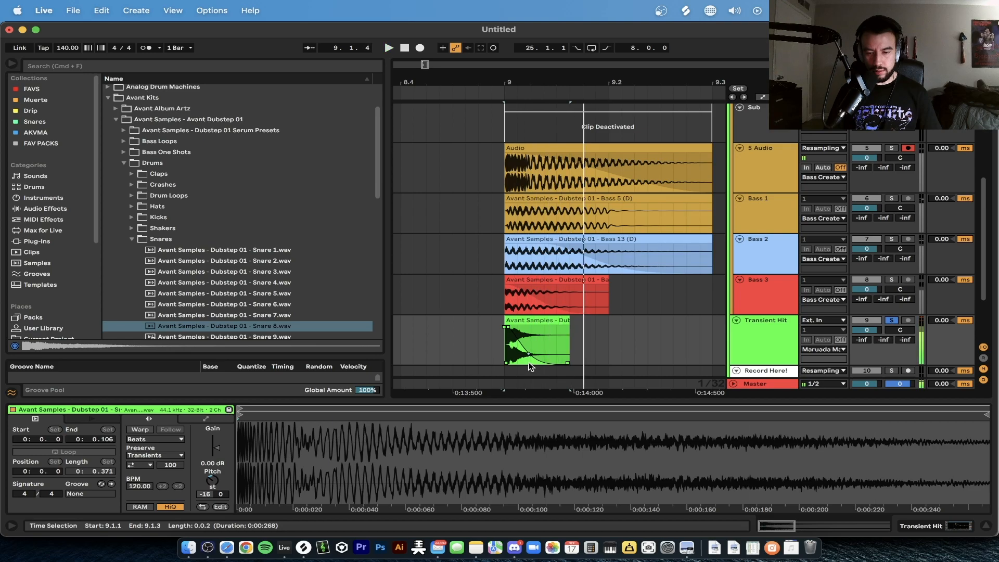
Show the Transient Hit track's EQ Eight and listen to the snare through it.
scroll(657, 310, "down", 2)
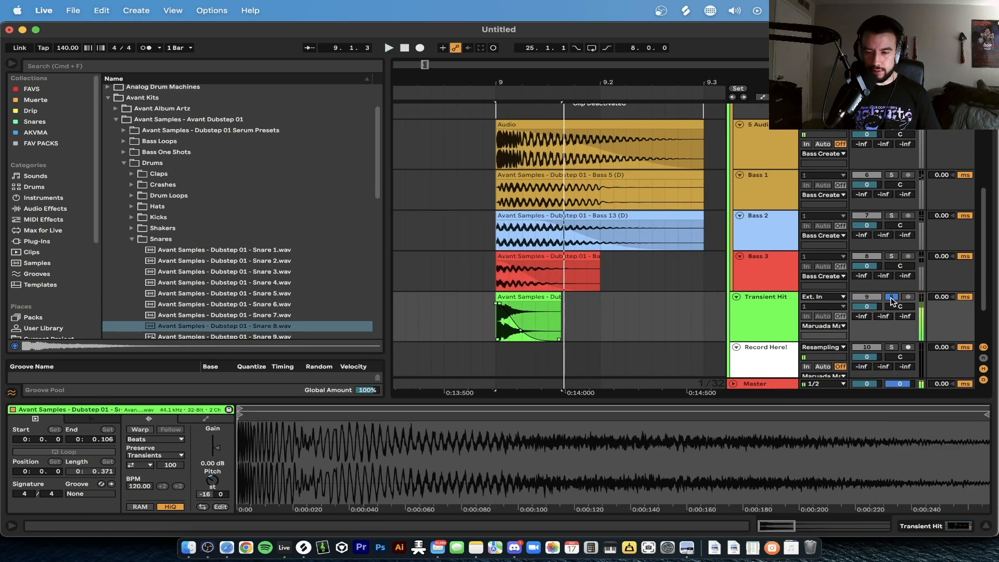
left_click(762, 299)
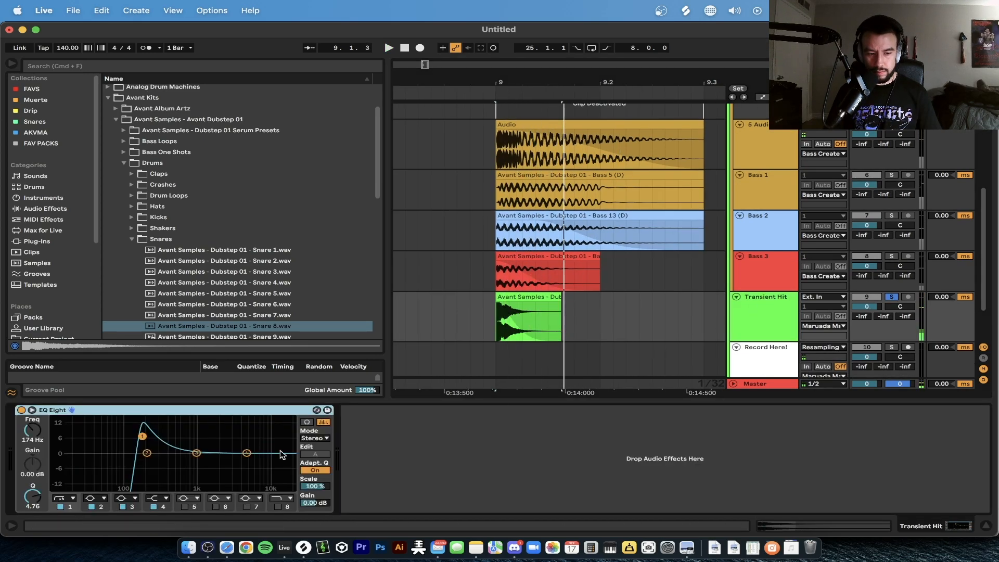
key("space")
key("space")
key("space")
Unsolo the Transient Hit track, hide the device view and play the snare together with all the bass layers.
left_click(890, 296)
key("space")
key("space")
key("space")
key("space")
key("space")
key("space")
key("super+alt+l")
key("space")
key("space")
scroll(535, 379, "down", 3)
key("space")
key("space")
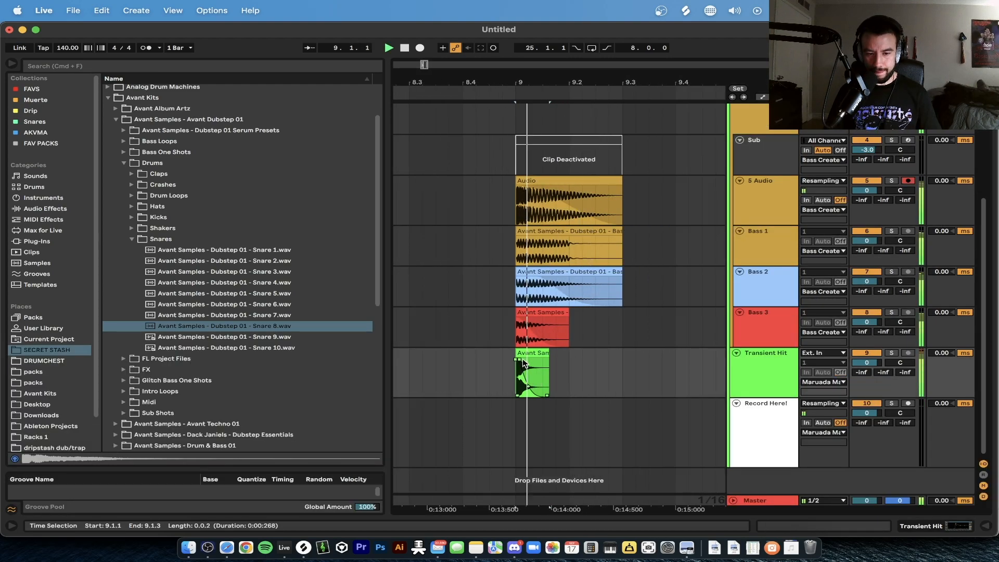
Open the Snare 8 clip on the Transient Hit track and set its pitch to -17 st, comparing it with -16 during playback.
double_click(522, 364)
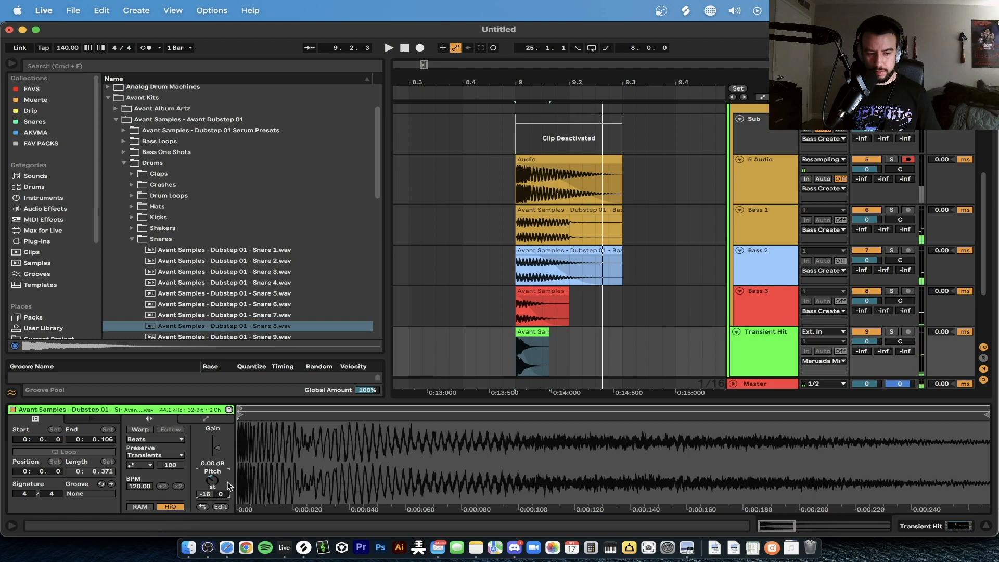
scroll(228, 485, "down", 1)
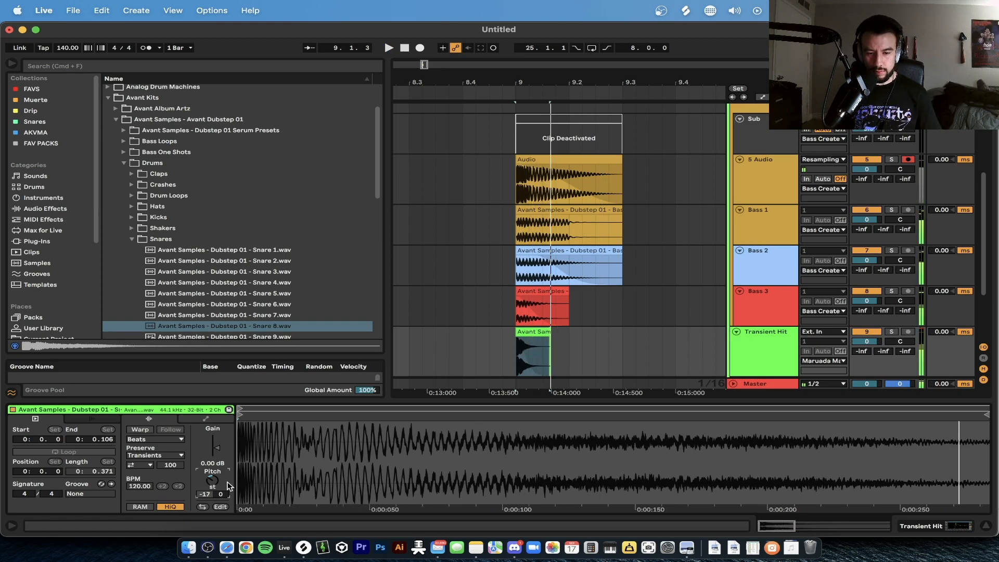
scroll(228, 485, "up", 2)
scroll(227, 485, "down", 1)
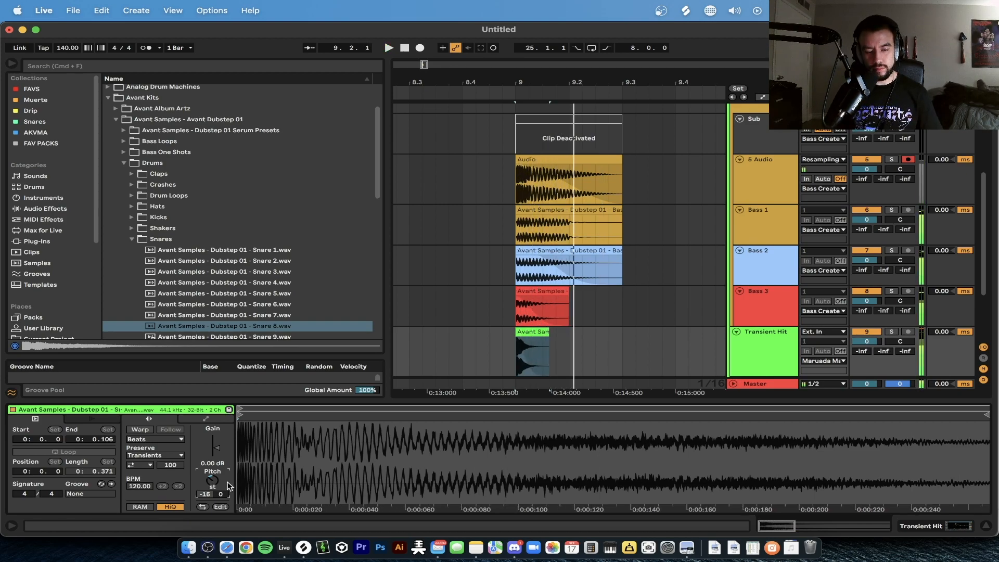
scroll(227, 486, "down", 1)
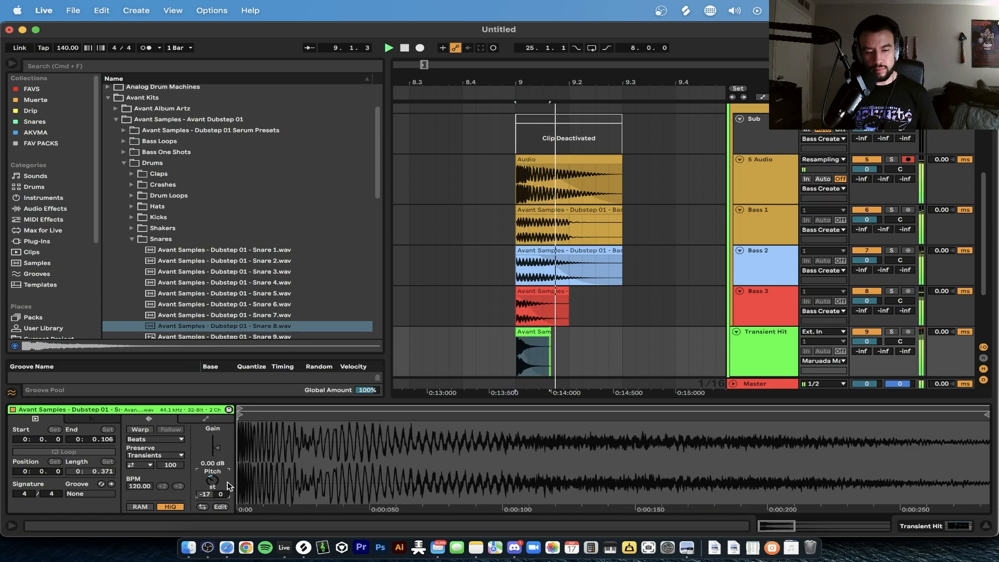
scroll(227, 485, "up", 1)
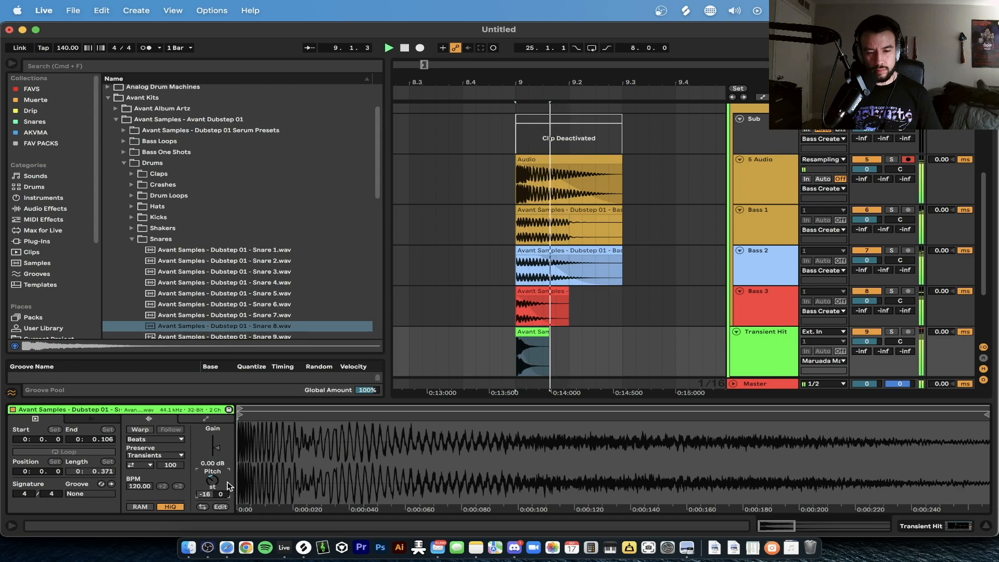
scroll(227, 485, "down", 1)
Steepen the fade-out curve on the Snare 8 clip and listen to the tighter transient.
left_click(535, 347)
scroll(535, 348, "up", 3)
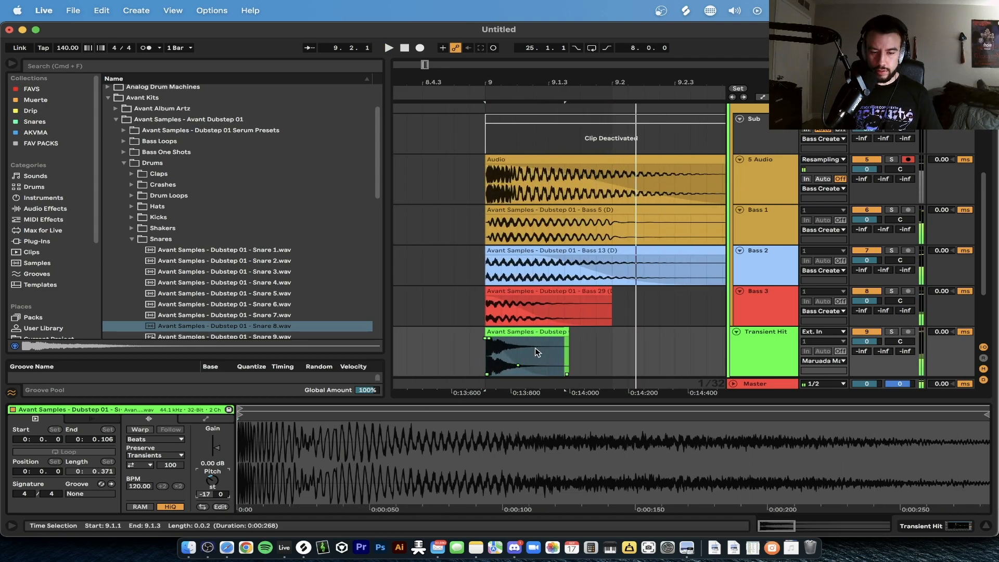
left_click_drag(516, 366, 504, 366)
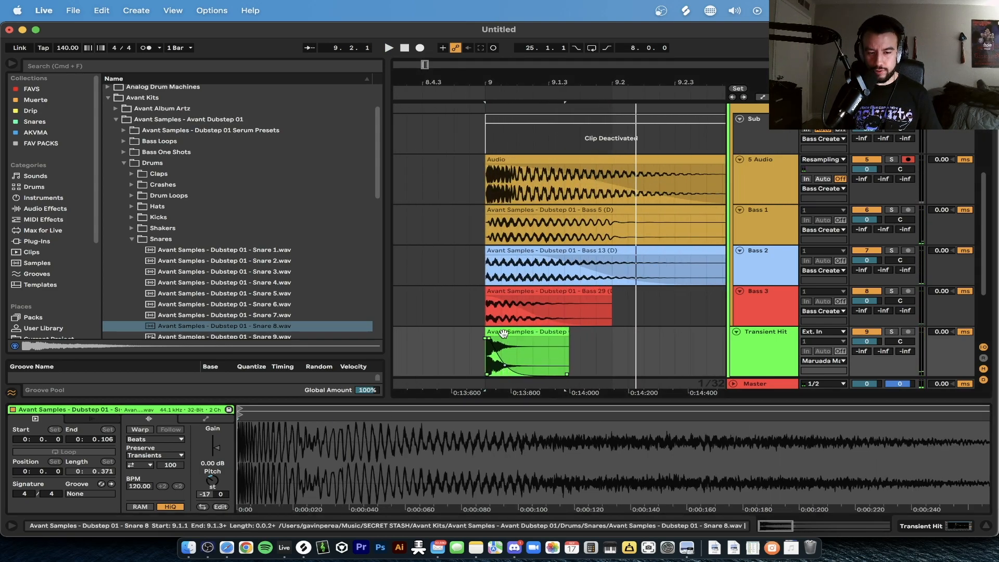
key("space")
key("space")
key("space")
Hide the clip view and play all the bass layers with the reshaped snare transient.
key("super+alt+l")
scroll(513, 402, "down", 3)
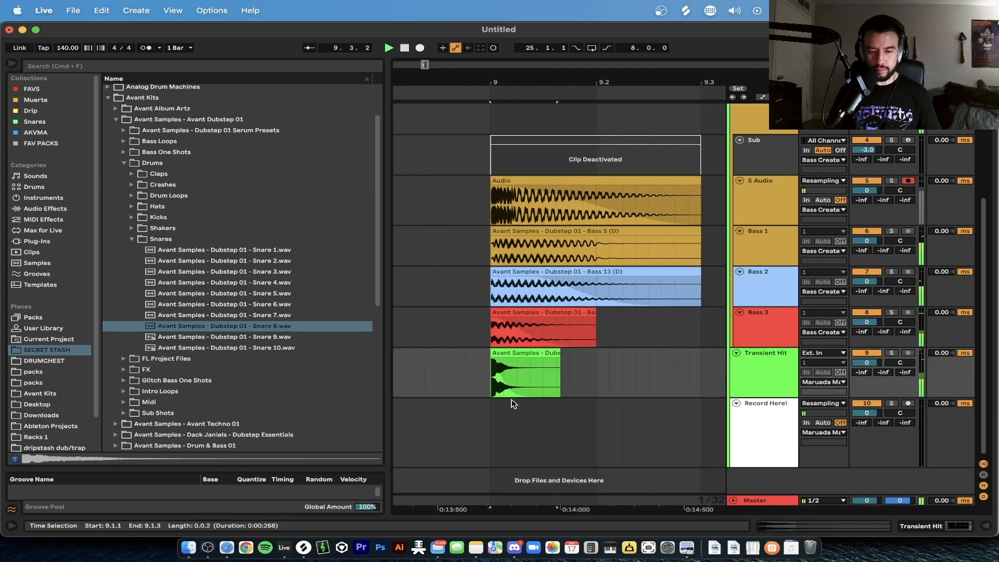
key("space")
key("space")
key("minus")
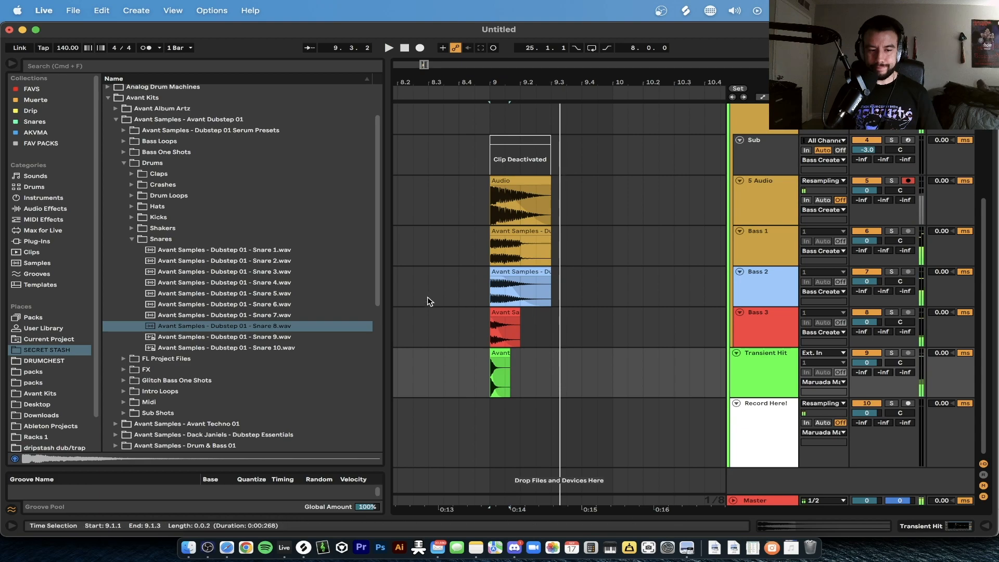
Hide the browser, arm the Record Here! track and resample the full layered bass onto it from 9.1.1.
key("super+alt+b")
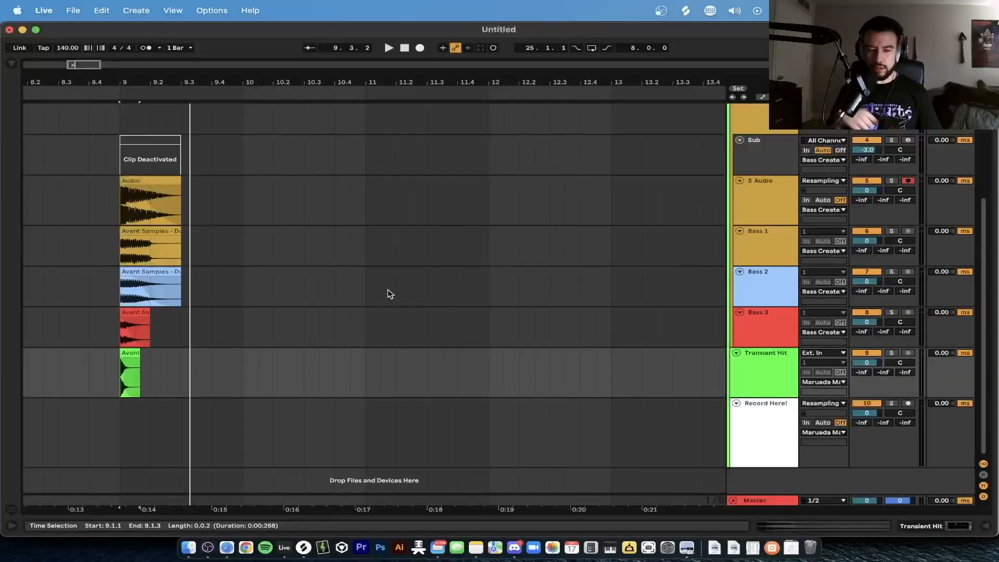
scroll(388, 289, "left", 4)
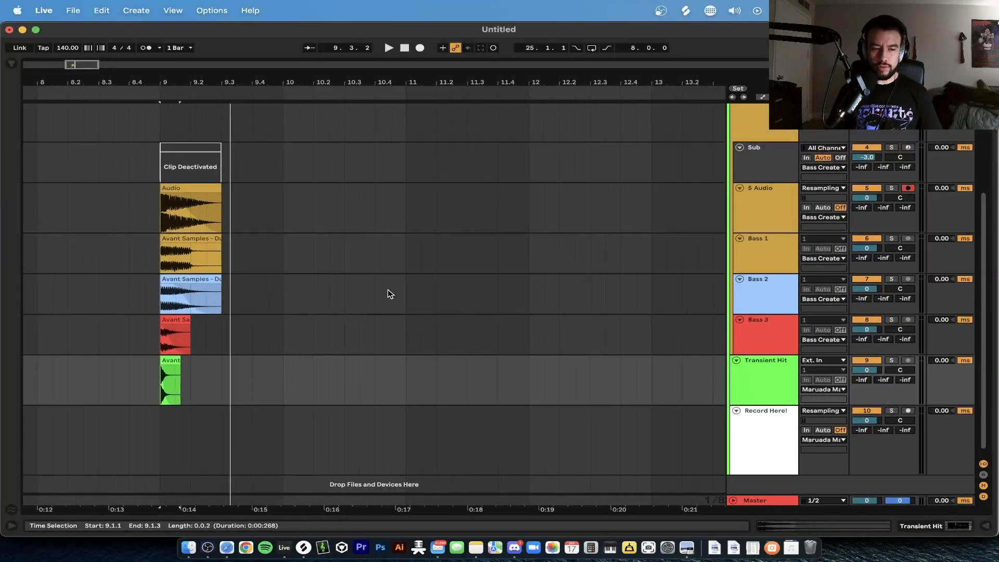
scroll(309, 332, "up", 4)
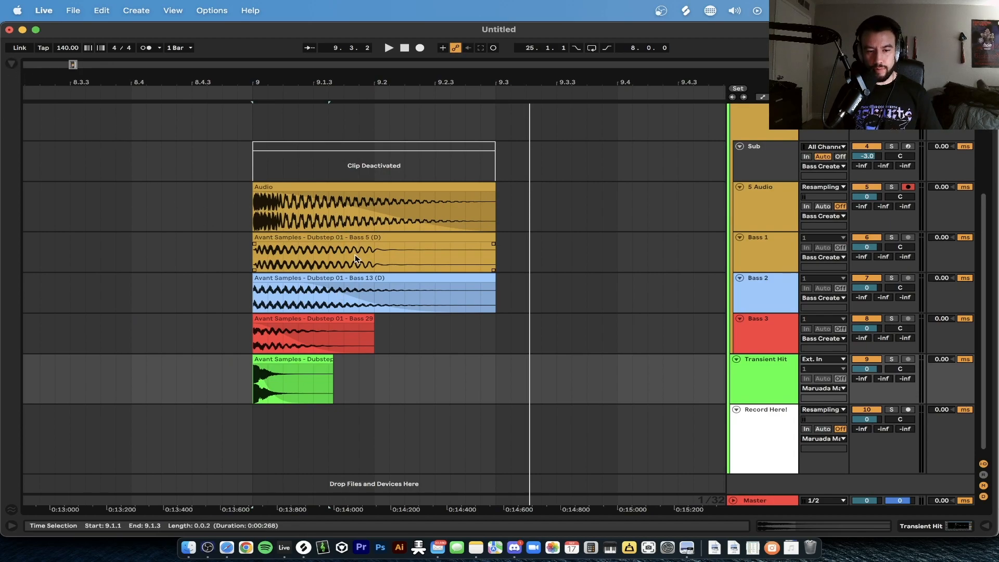
scroll(355, 258, "down", 4)
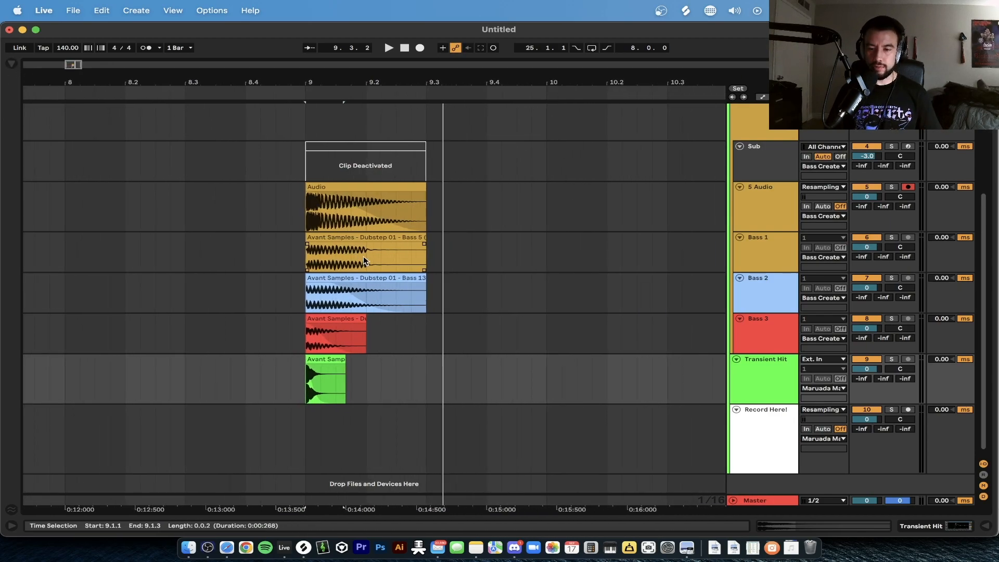
scroll(323, 415, "down", 2)
left_click(323, 415)
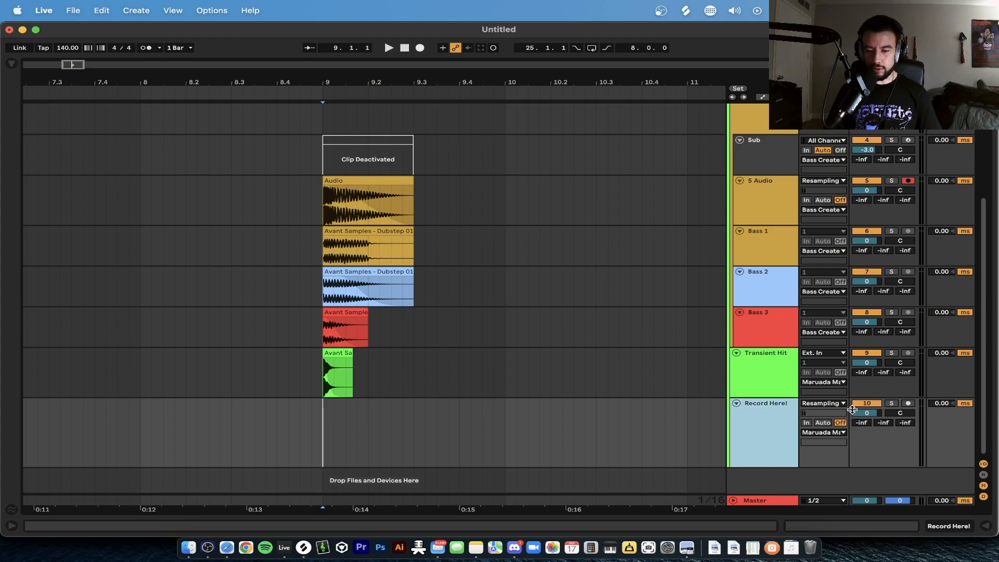
left_click(908, 404)
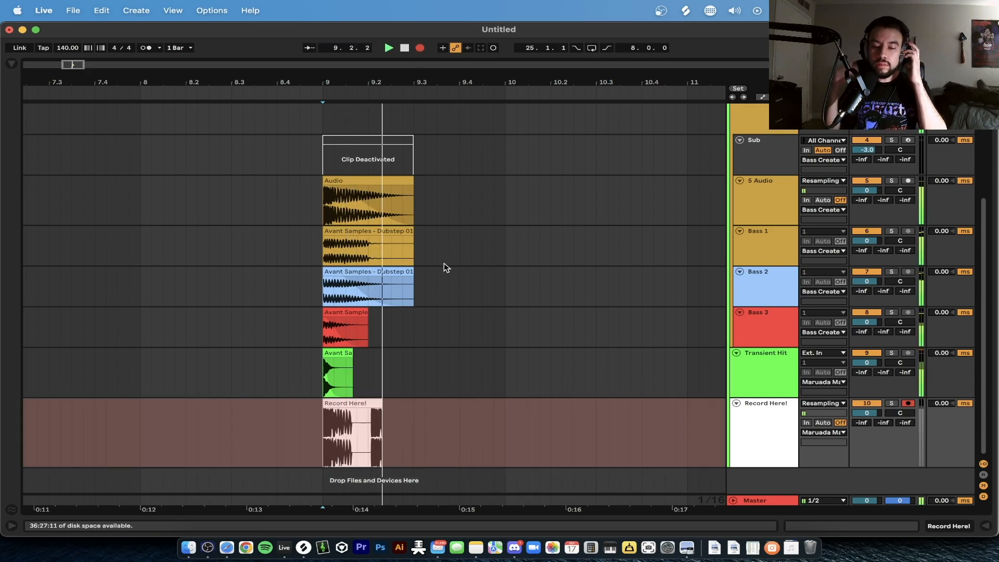
key("F9")
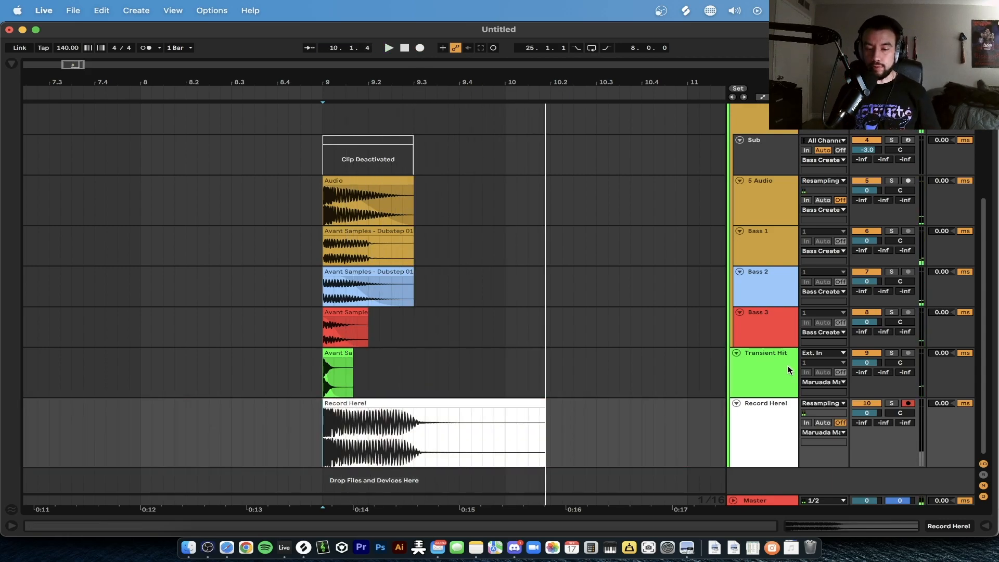
Solo the Record Here! track and play the newly recorded bass clip repeatedly.
left_click(891, 403)
left_click(387, 403)
key("space")
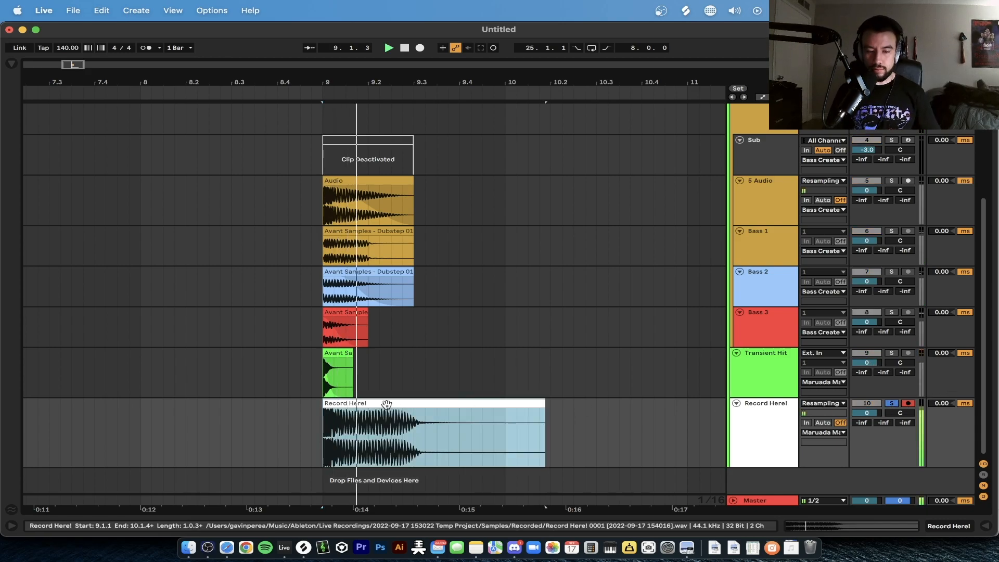
key("space")
key("space")
key("space")
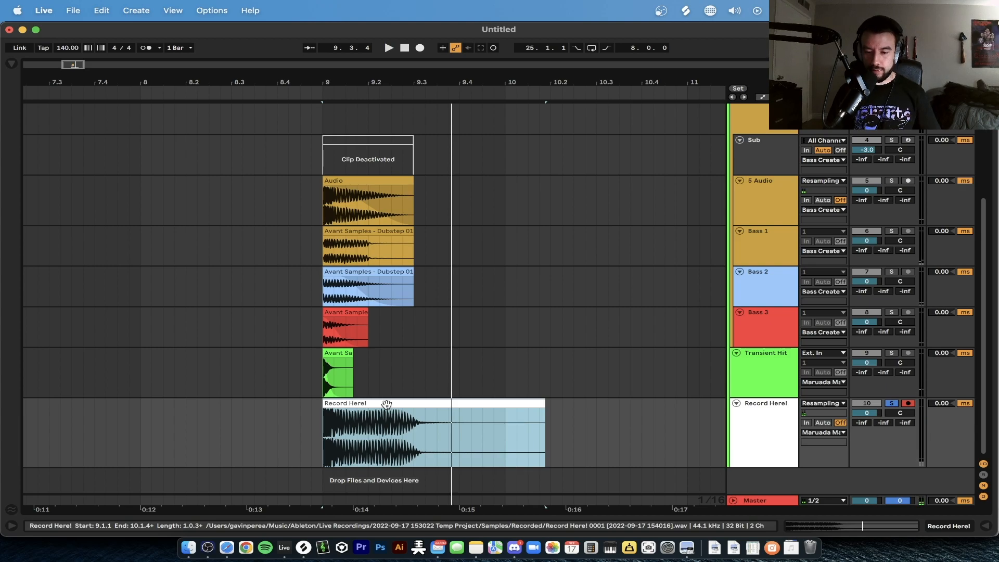
left_click(771, 433)
key("space")
key("space")
key("space")
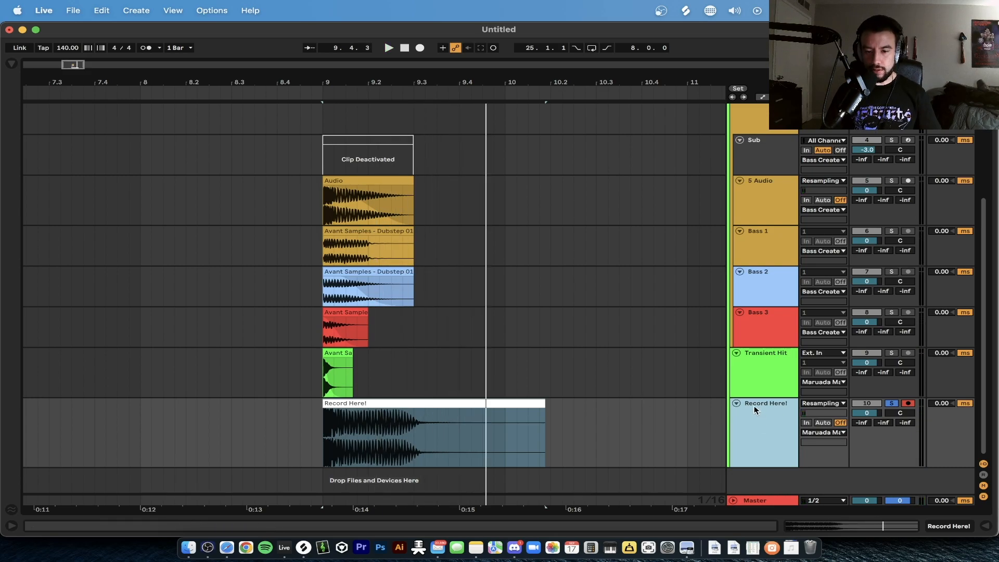
Try playing the recording with the Record Here! track moved out of the Maruada Maker group, and undo the move.
left_click_drag(753, 405, 754, 479)
key("space")
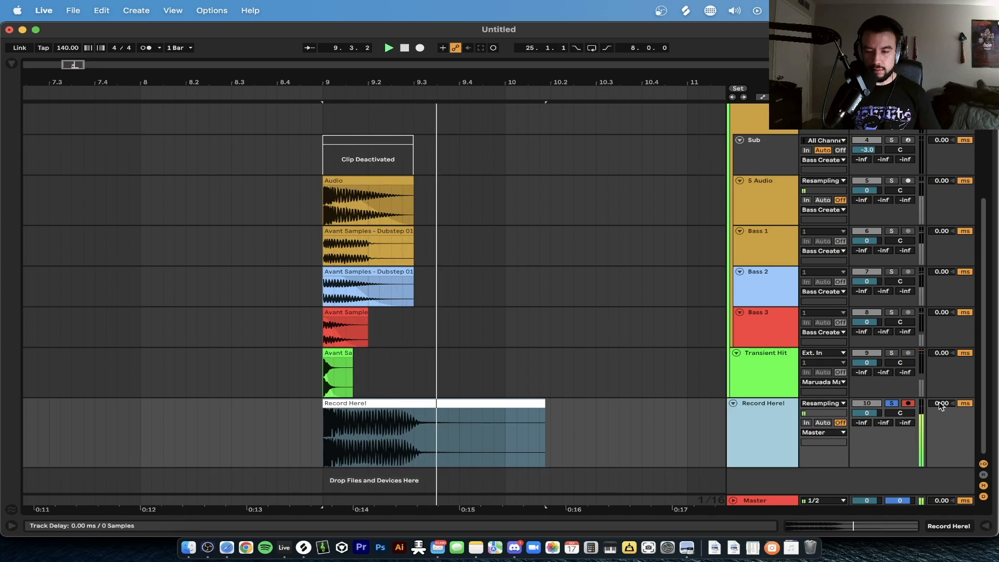
left_click(735, 411)
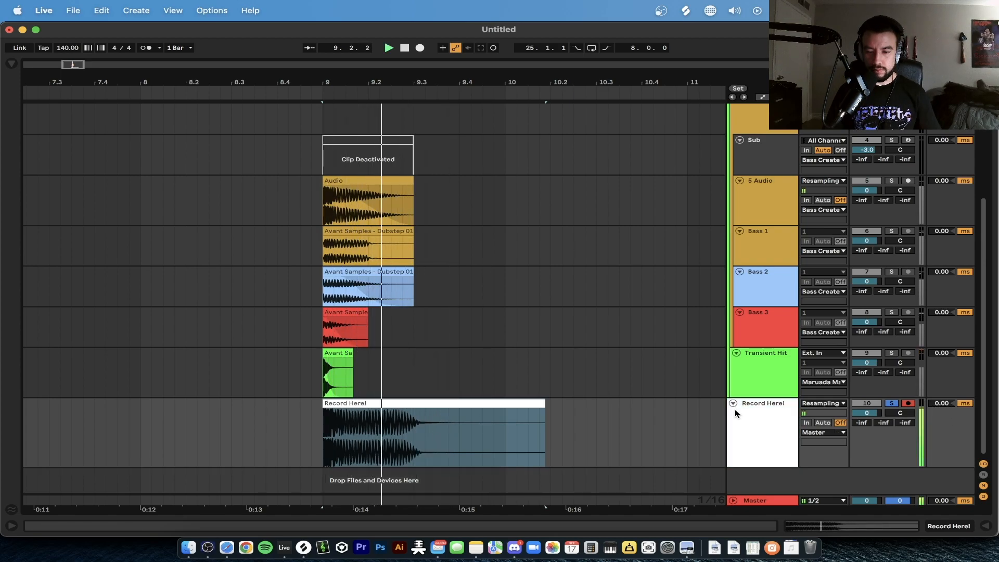
key("space")
left_click(492, 405)
key("space")
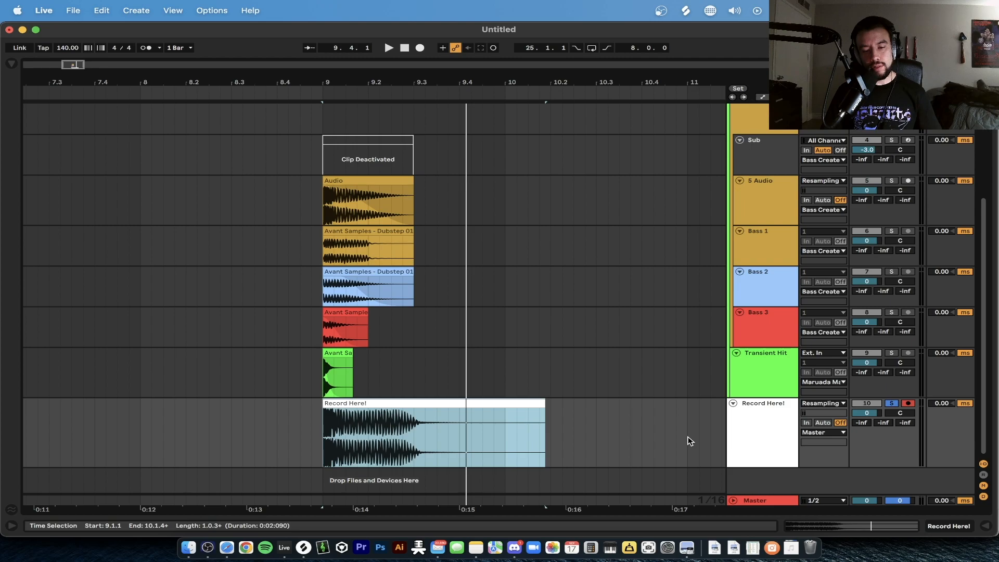
key("super+z")
Unsolo the Record Here! track and delete the 1 Audio track above the Maruada Maker group.
scroll(724, 431, "left", 1)
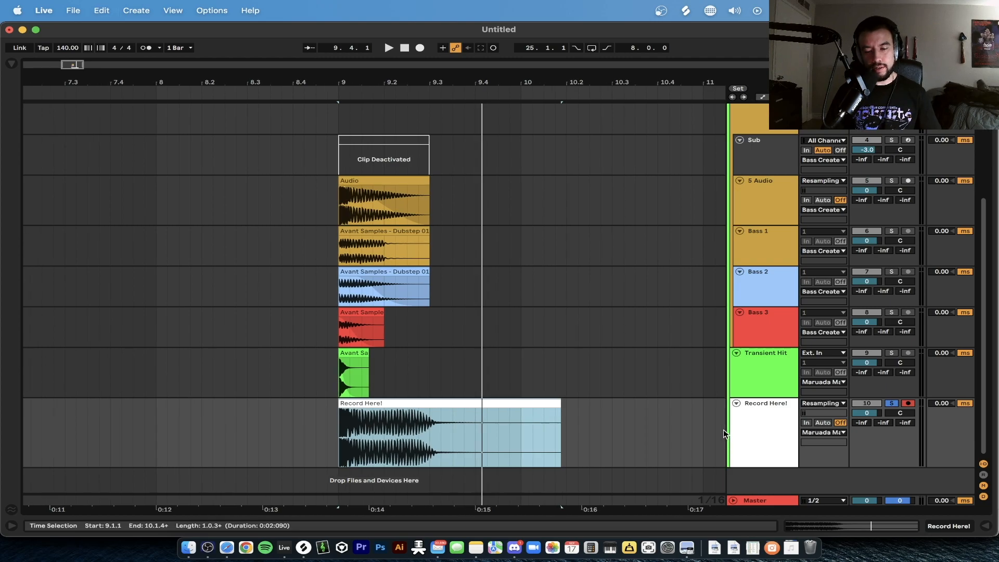
scroll(512, 399, "down", 2)
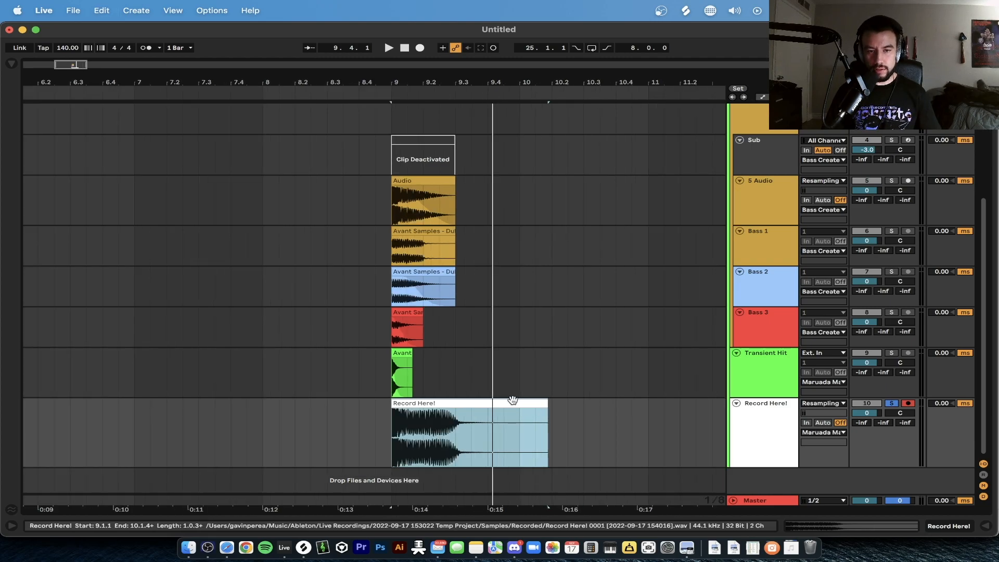
scroll(440, 407, "down", 2)
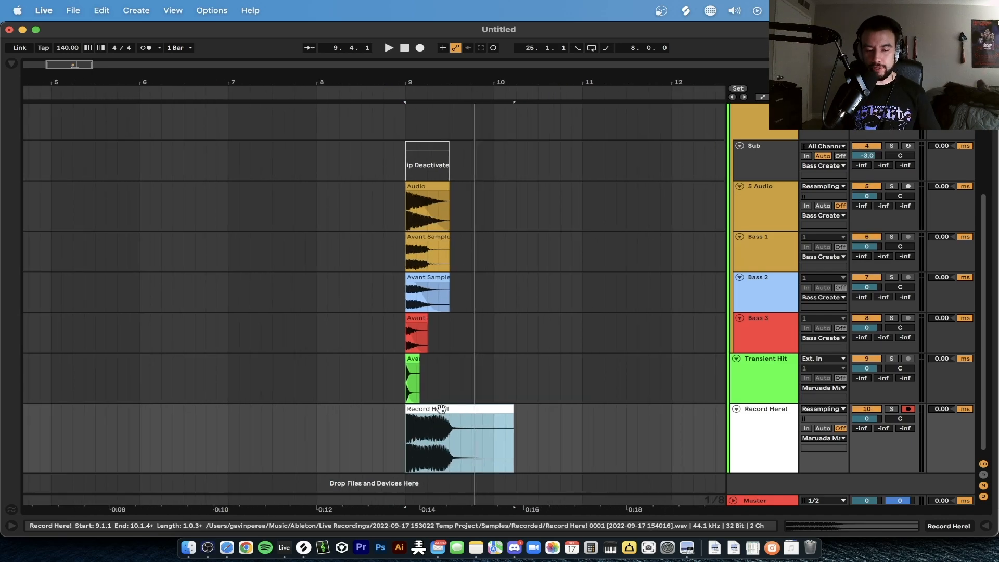
scroll(430, 408, "down", 1)
scroll(420, 422, "up", 3)
scroll(420, 421, "up", 5)
double_click(734, 204)
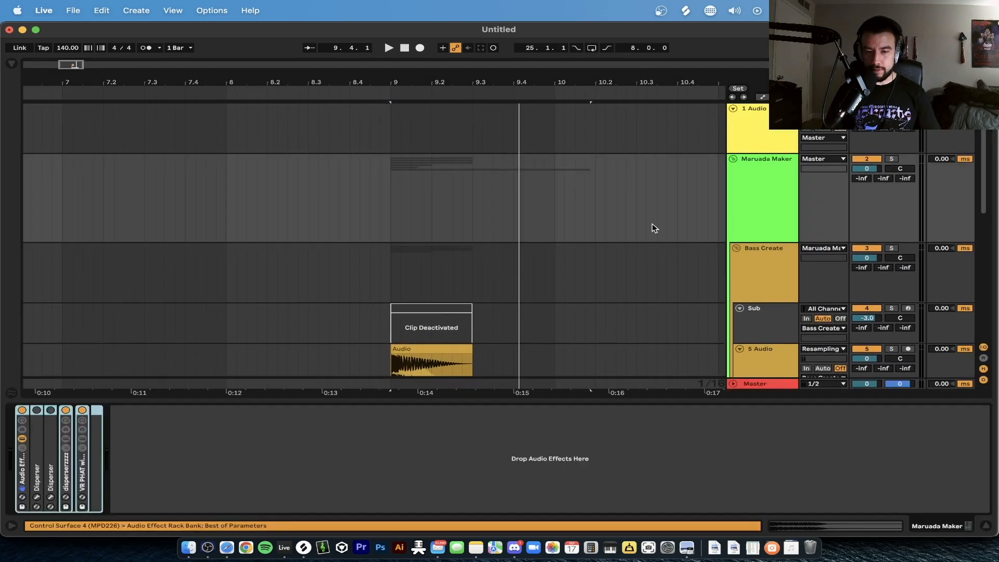
left_click(781, 132)
key("Delete")
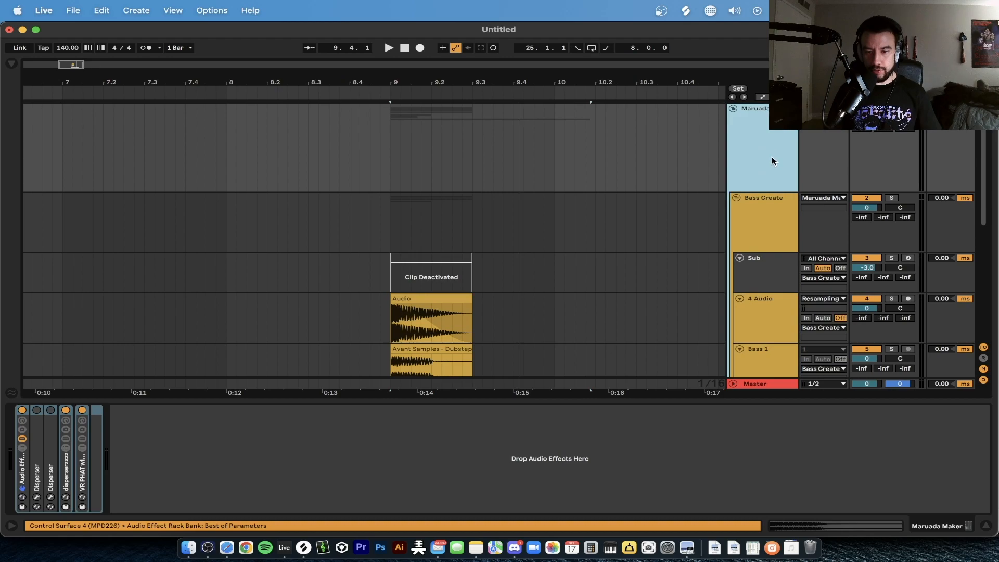
Select the Record Here! clip and play it together with the active layers.
scroll(563, 287, "down", 5)
left_click(484, 286)
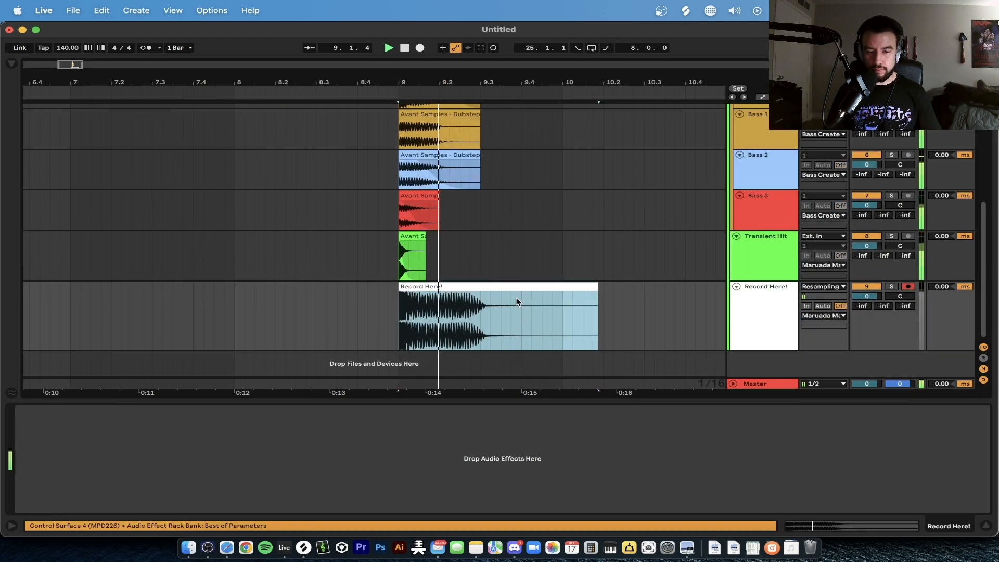
scroll(603, 245, "up", 5)
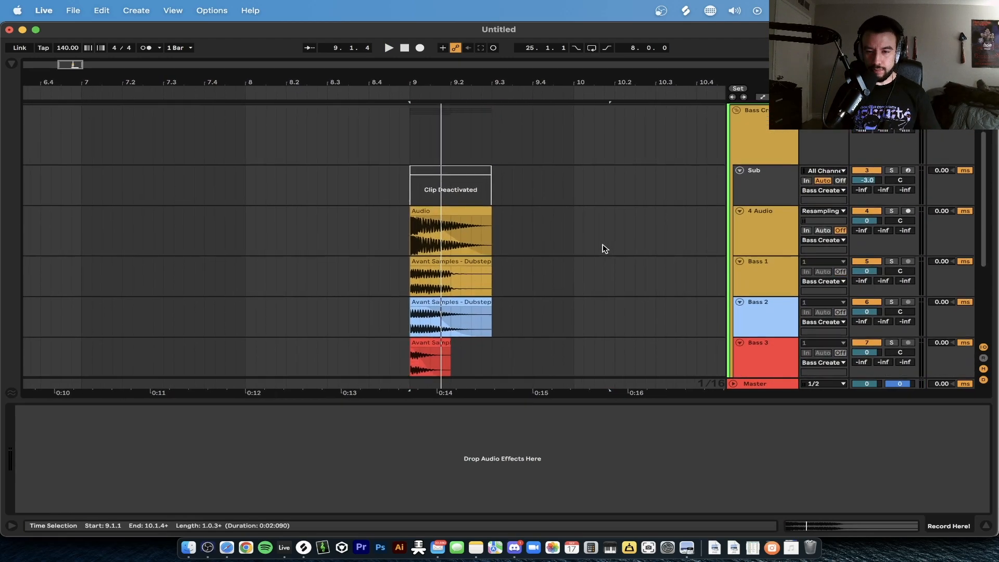
scroll(602, 249, "down", 3)
Deactivate and collapse the Bass Create group and the Transient Hit track.
scroll(754, 294, "up", 5)
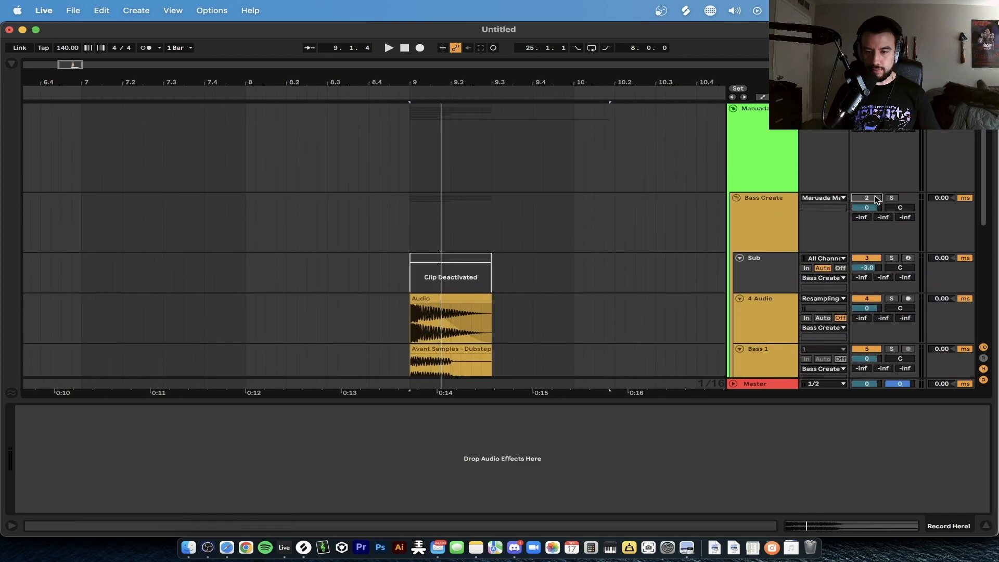
left_click(736, 197)
left_click(736, 209)
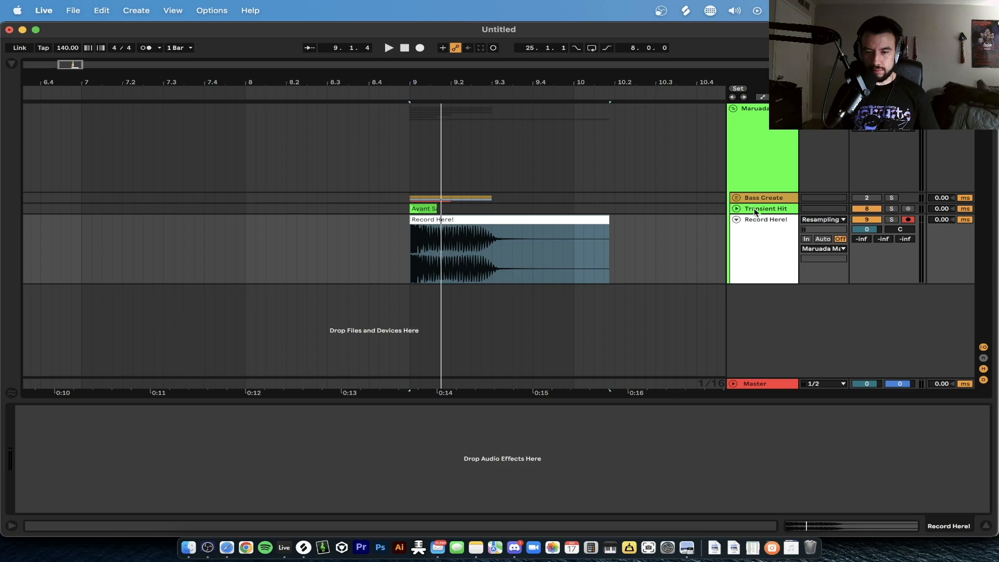
left_click(774, 210)
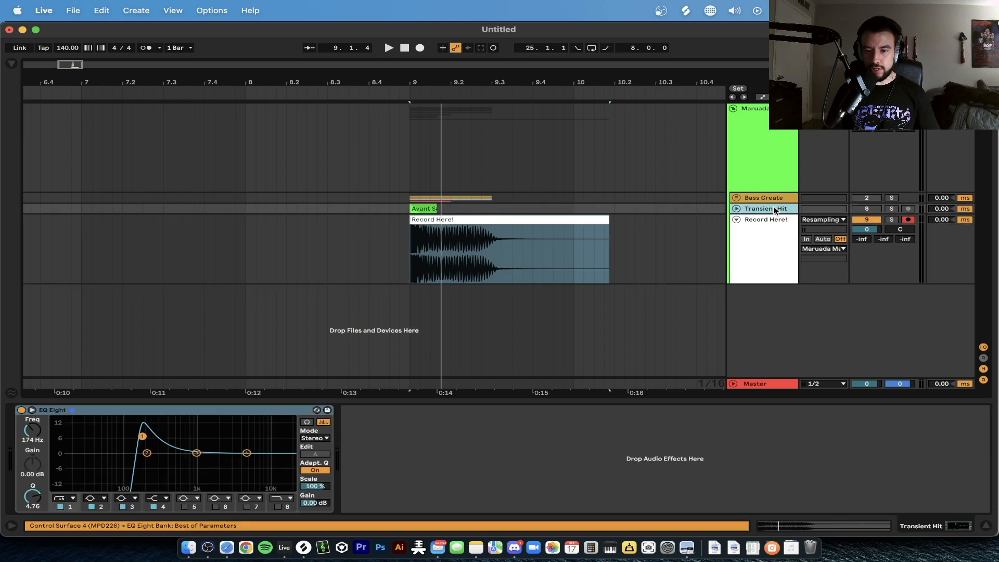
Select the Record Here! clip and play it without the source layers.
left_click(450, 218)
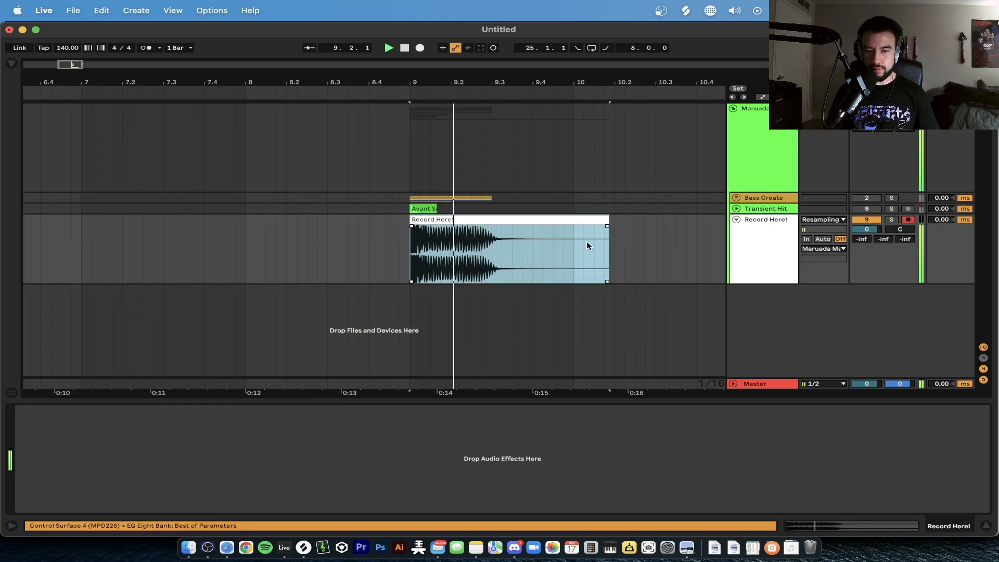
key("space")
key("space")
Trim the end of the Record Here! clip back to a short hit within the first beat of bar 9 and play it.
scroll(428, 234, "up", 3)
scroll(427, 234, "down", 2)
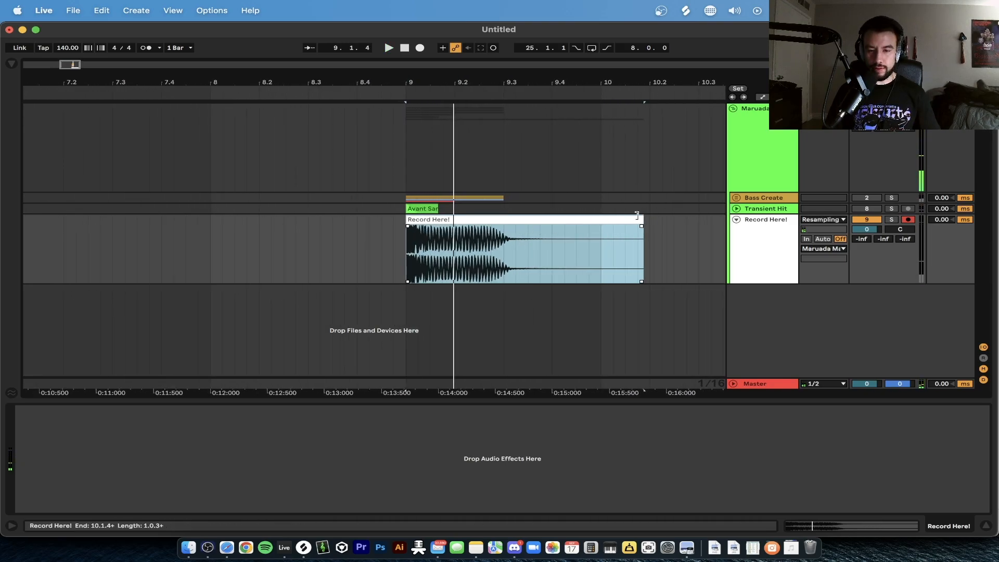
left_click_drag(642, 229, 430, 223)
key("space")
scroll(425, 219, "up", 2)
left_click(428, 224)
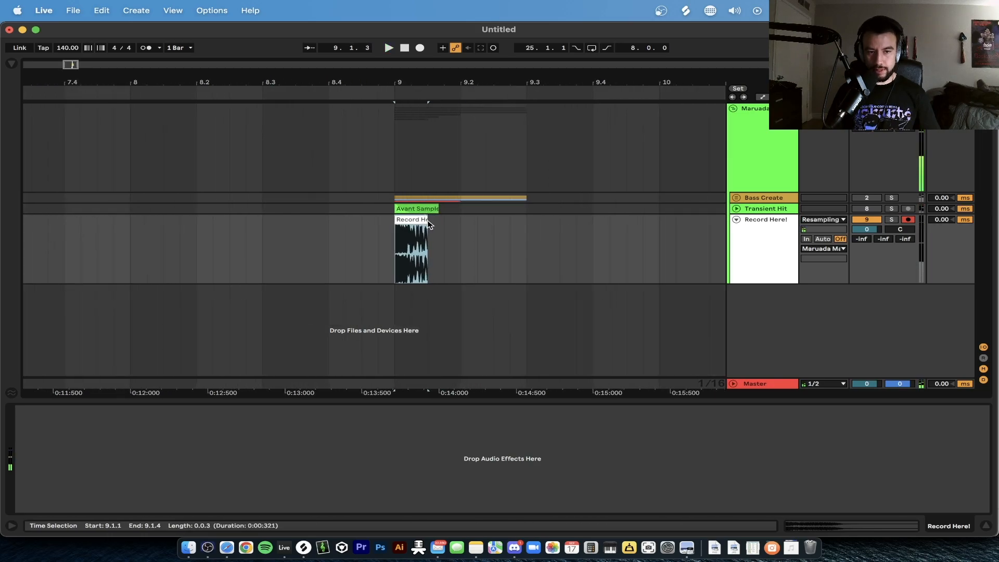
left_click(426, 217)
key("super+d")
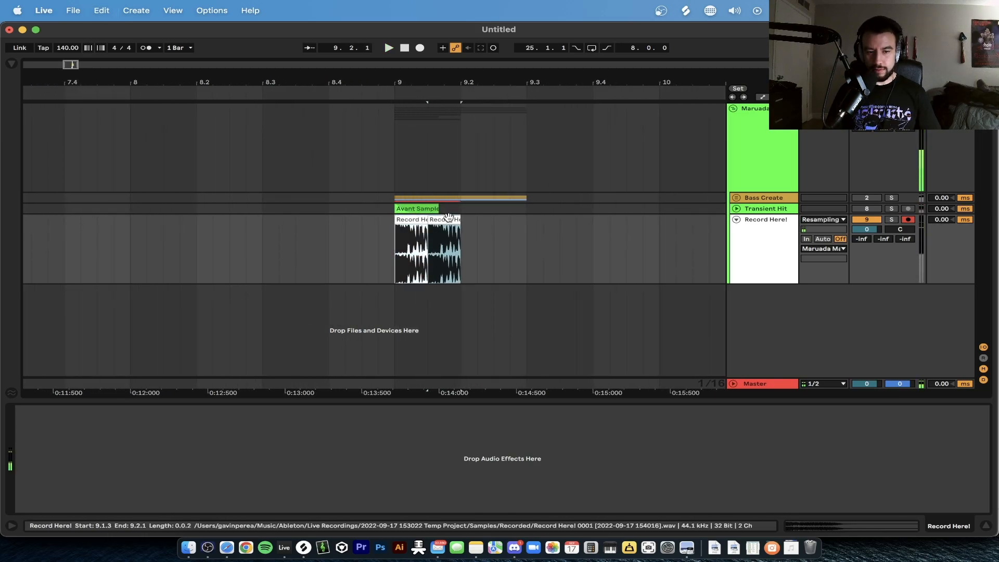
left_click_drag(460, 216, 561, 217)
key("space")
left_click(401, 219)
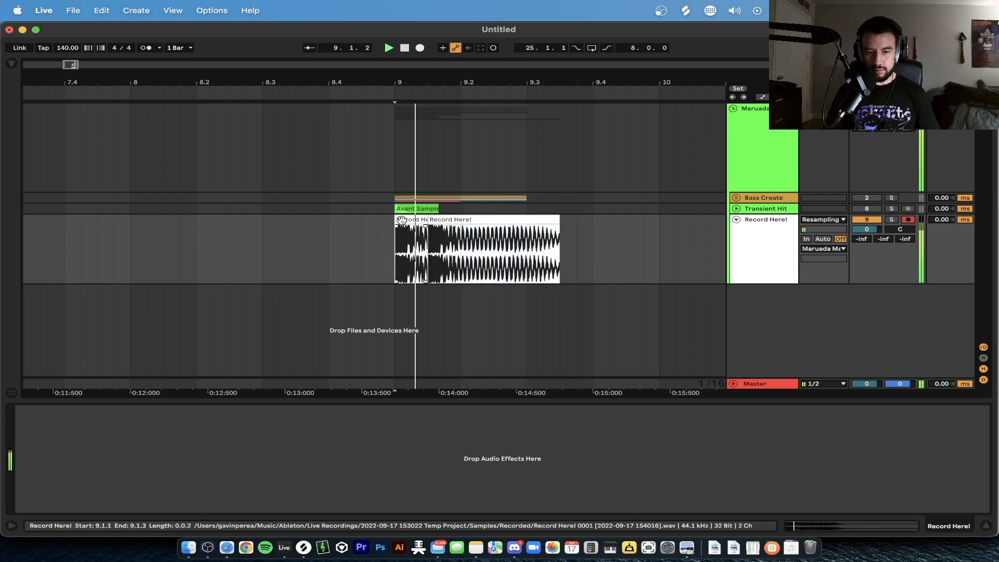
scroll(401, 220, "down", 3)
key("space")
key("super+z")
key("super+z")
key("super+z")
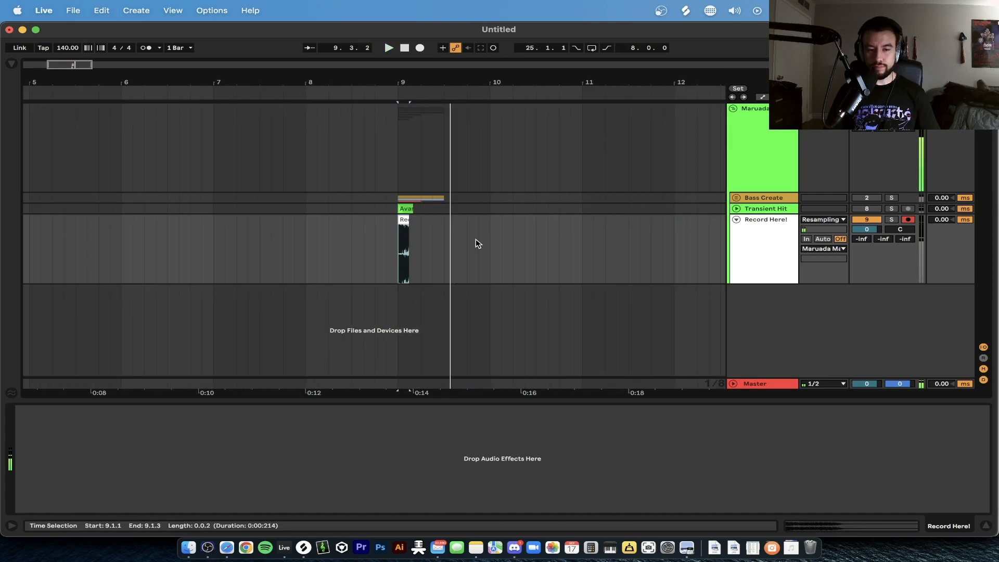
Hide the detail view, extend the Record Here! clip to end at 9.3.3 and play it.
left_click(427, 400)
scroll(427, 267, "up", 3)
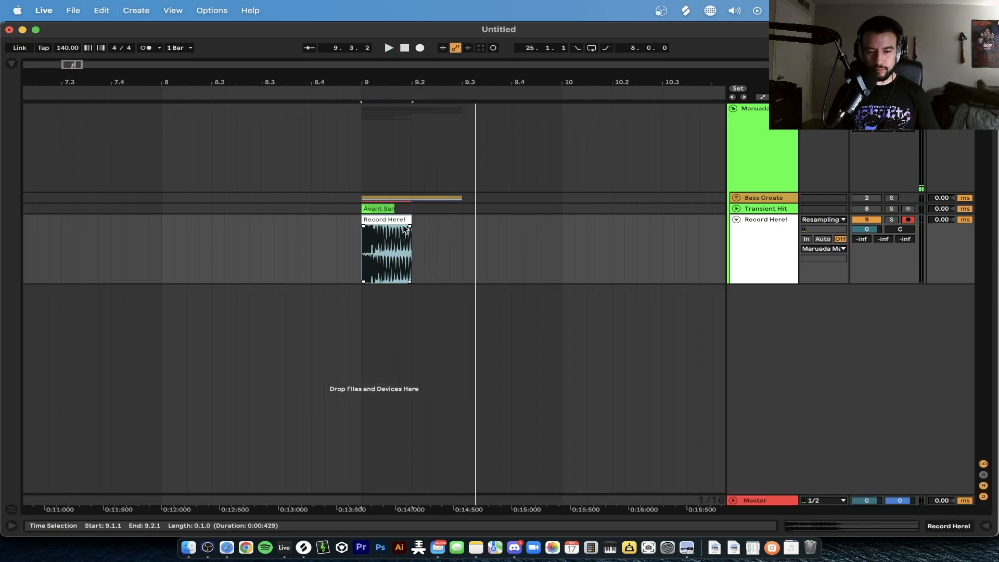
left_click_drag(410, 219, 494, 219)
key("super+z")
key("space")
mouse_move(462, 219)
left_mouse_down()
mouse_move(535, 226)
mouse_move(479, 219)
left_mouse_up()
key("space")
Duplicate the clip, shorten the copy to a faded 0.0.2 hit at 9.4.1, repeat it at 9.4.3 and play from bar 9.
key("super+d")
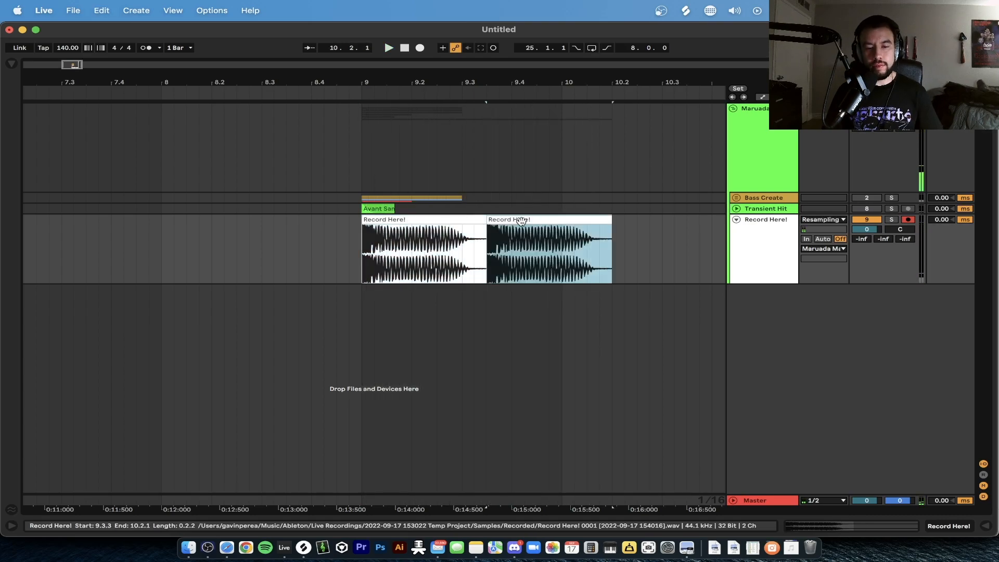
left_click_drag(633, 220, 536, 221)
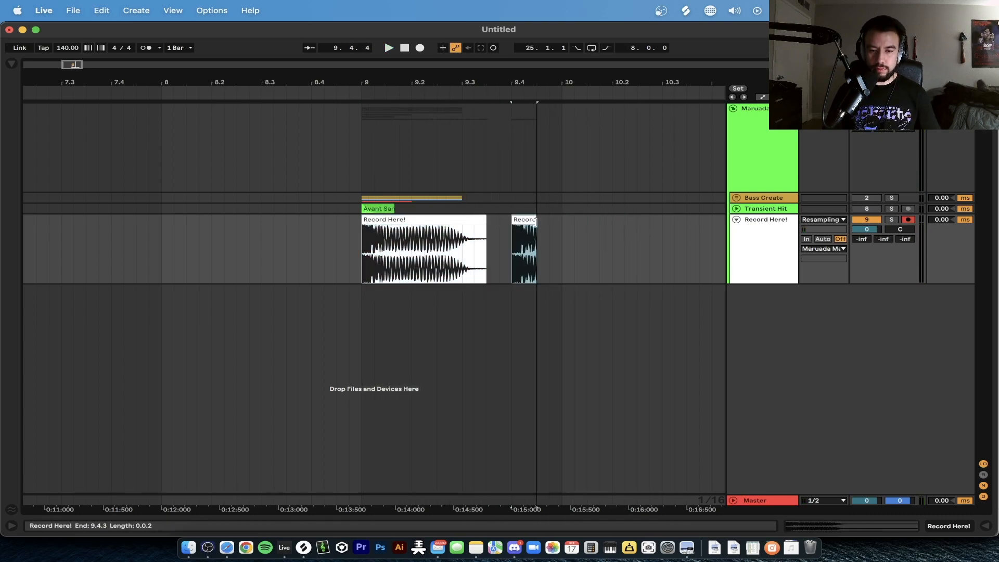
key("super+d")
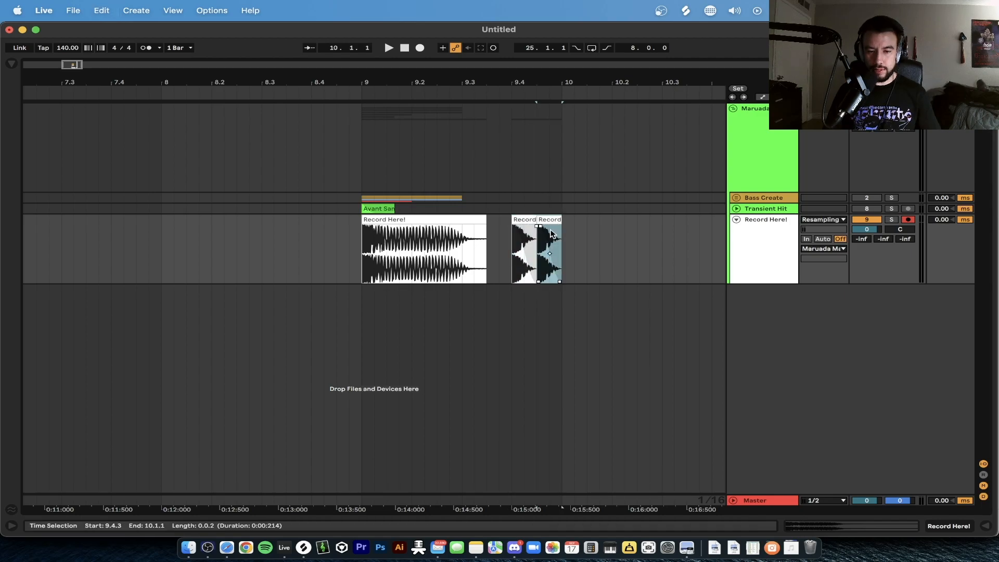
scroll(536, 223, "up", 3)
scroll(515, 220, "down", 3)
left_click(449, 219)
key("space")
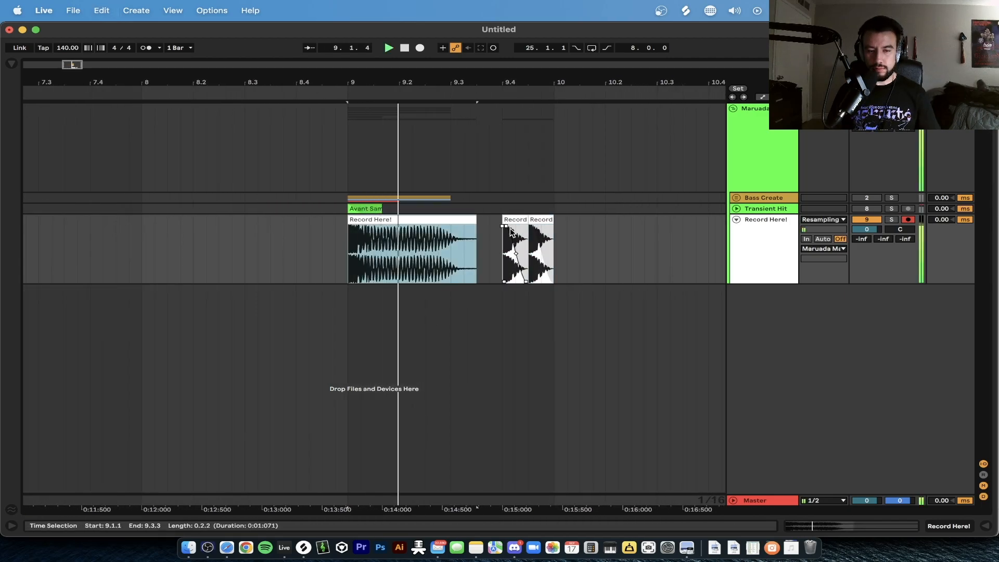
Paste the full clip at 10.1.1, cut it to one sixteenth and follow it with a longer copy from 10.1.2.
left_click(553, 241)
scroll(554, 241, "down", 2)
key("super+v")
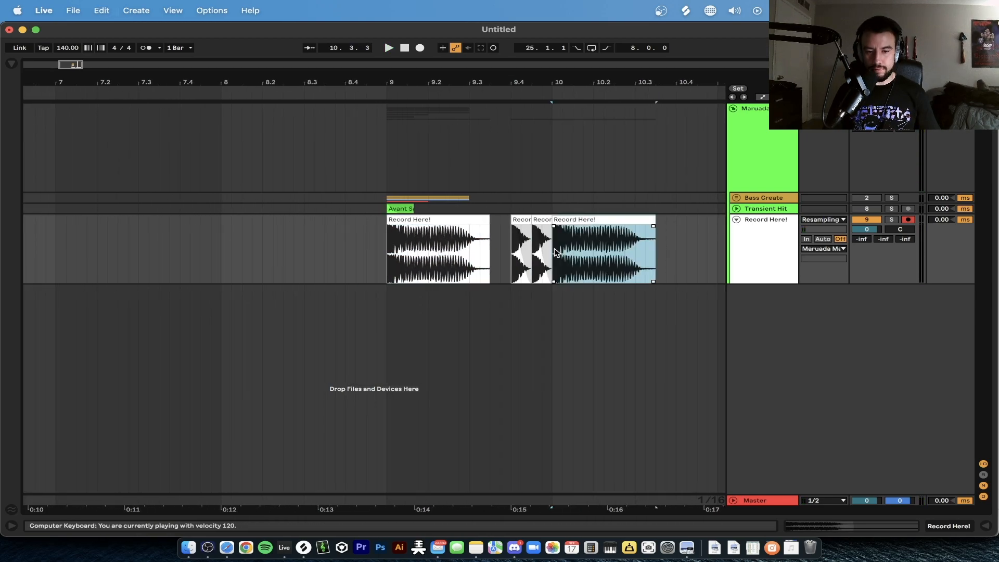
scroll(527, 216, "right", 3)
left_click_drag(531, 220, 645, 217)
scroll(454, 223, "up", 3)
key("super+d")
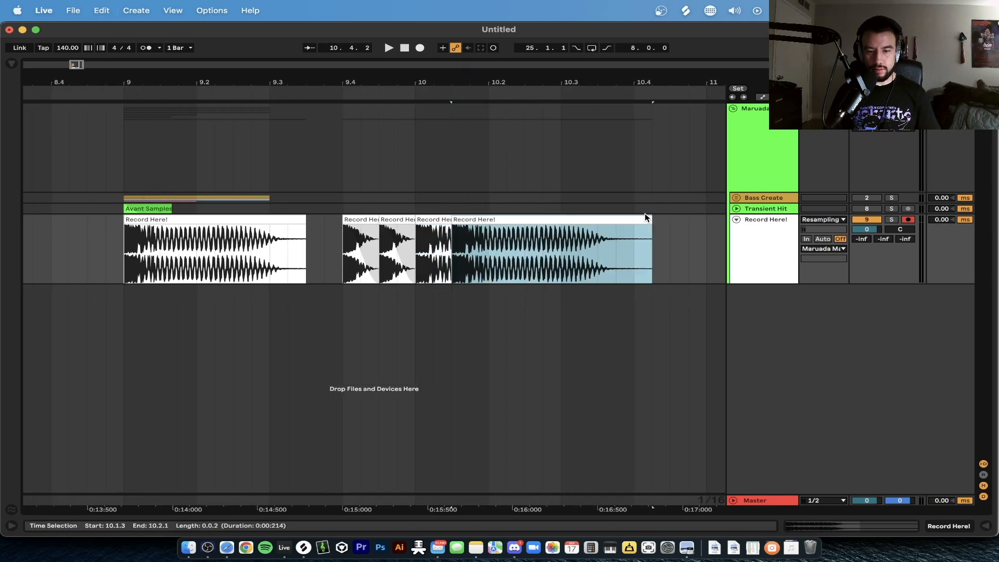
left_click_drag(517, 219, 500, 220)
left_click(506, 219)
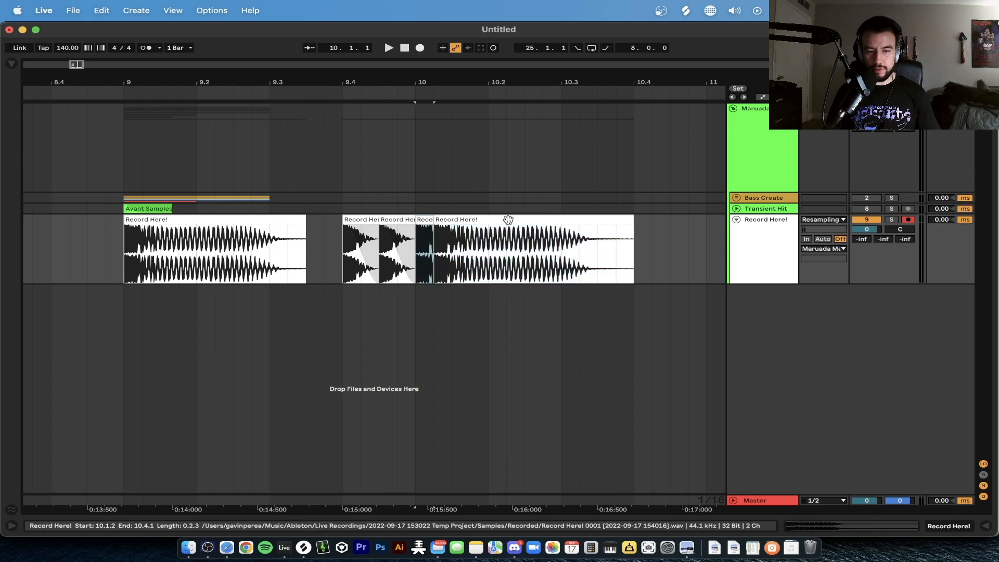
scroll(518, 222, "down", 2)
left_click(383, 245)
key("space")
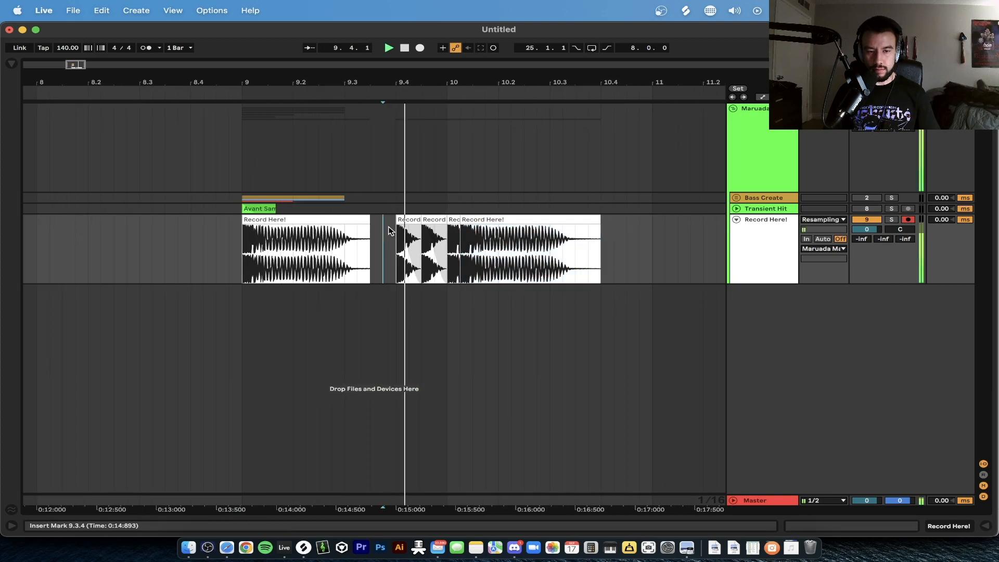
Trim the longer copy to end at 10.2.1, duplicate the one-beat pattern into the next beat and play from 9.1.1.
left_click_drag(593, 219, 455, 232)
key("space")
key("space")
key("space")
key("super+d")
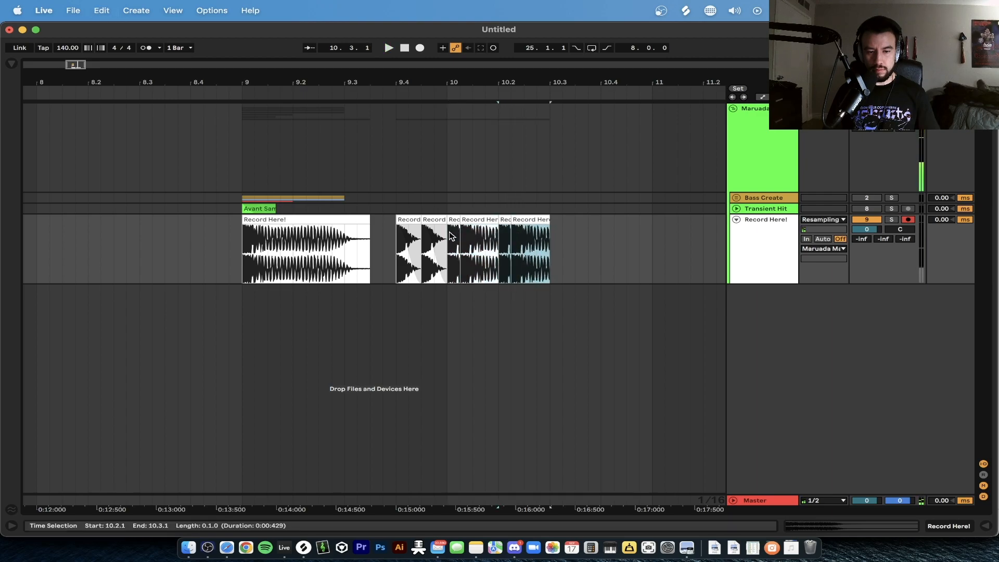
left_click(242, 262)
key("space")
key("space")
key("space")
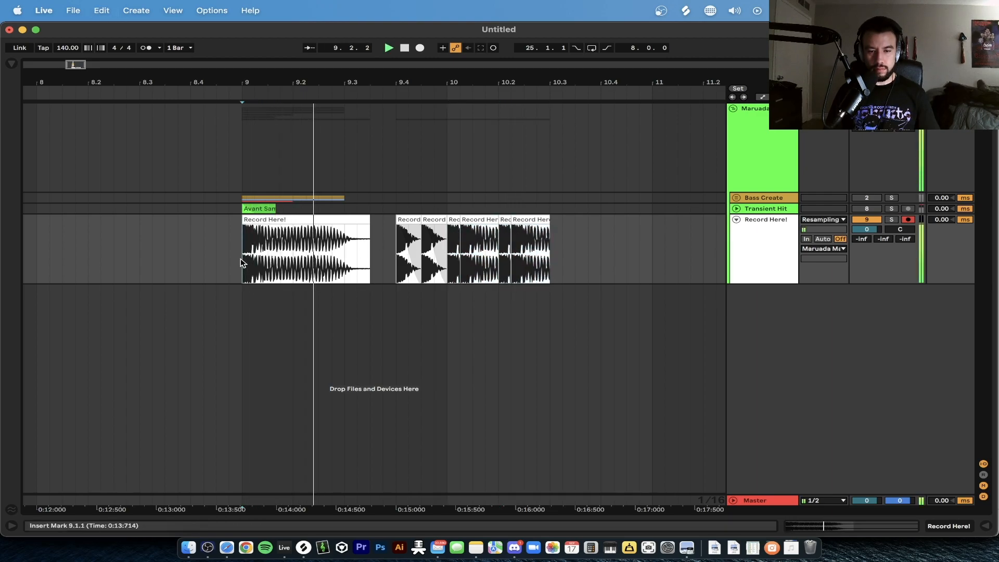
Duplicate the two-beat pattern at 10.1.1 to fill the rest of bar 10.
scroll(382, 244, "down", 3)
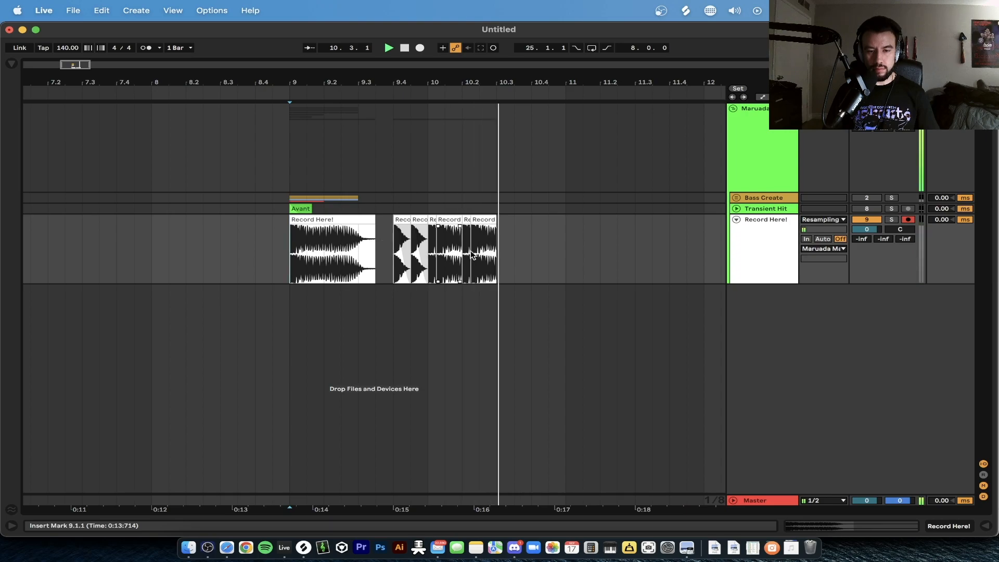
left_click_drag(498, 246, 428, 247)
key("super+d")
key("space")
Delete the second short hit at 9.4.3 and play the arrangement from 9.1.1.
left_click(416, 217)
key("Delete")
left_click(318, 221)
key("space")
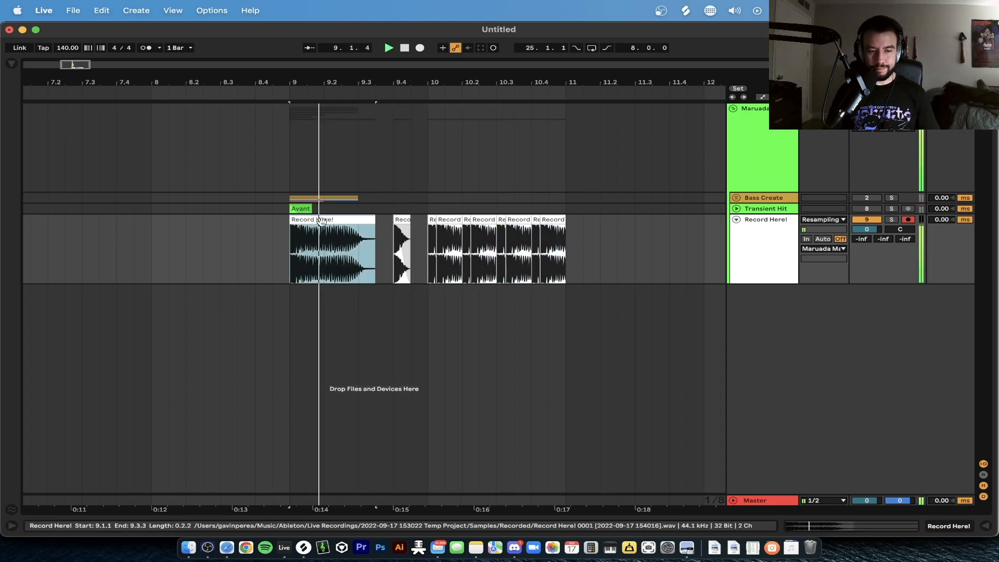
scroll(453, 254, "down", 3)
scroll(551, 261, "right", 2)
key("space")
key("space")
scroll(424, 245, "up", 3)
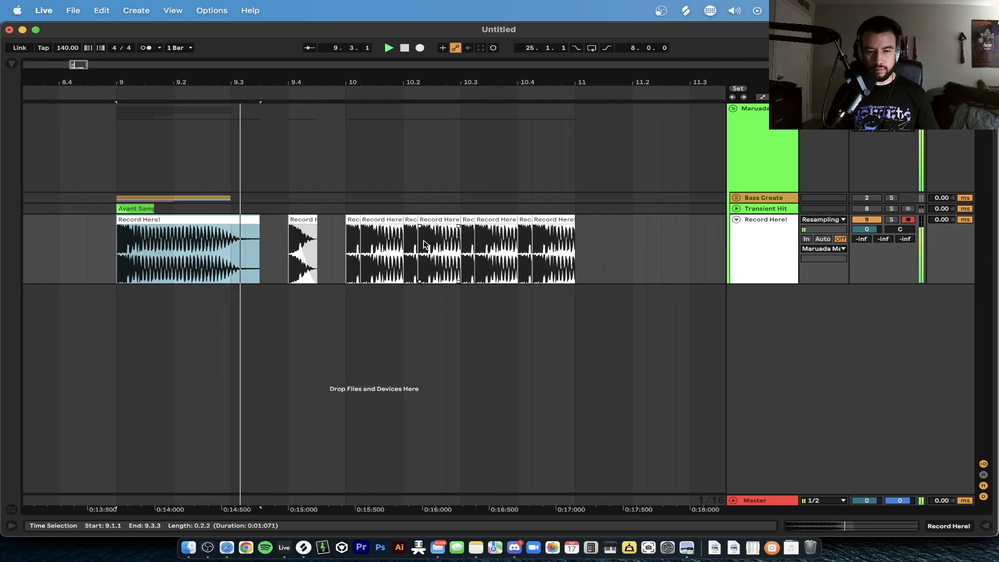
Delete the longer clip at 10.2.2, add a fade-out to the short hit at 10.2.1 and play from 9.1.1.
left_click(425, 222)
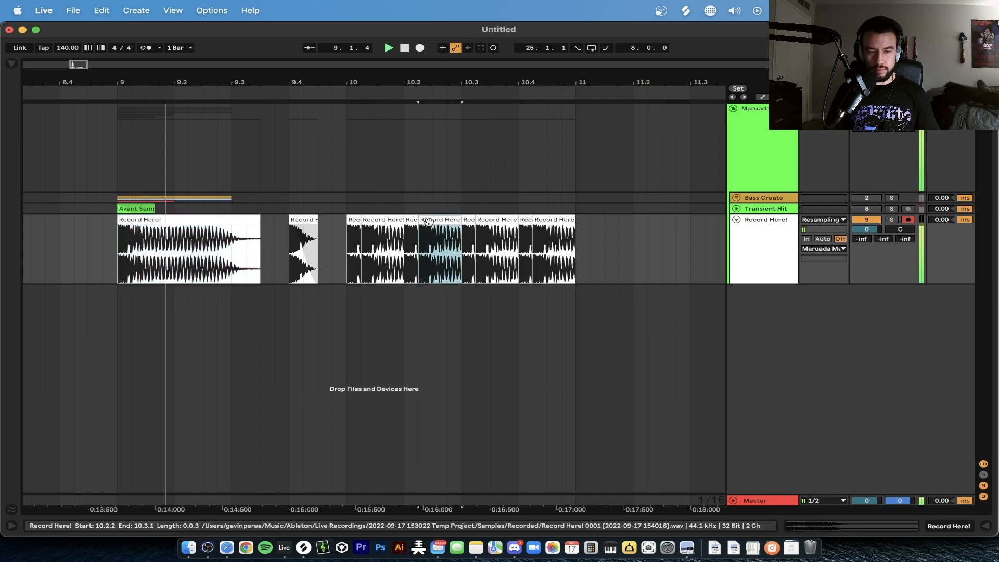
key("Delete")
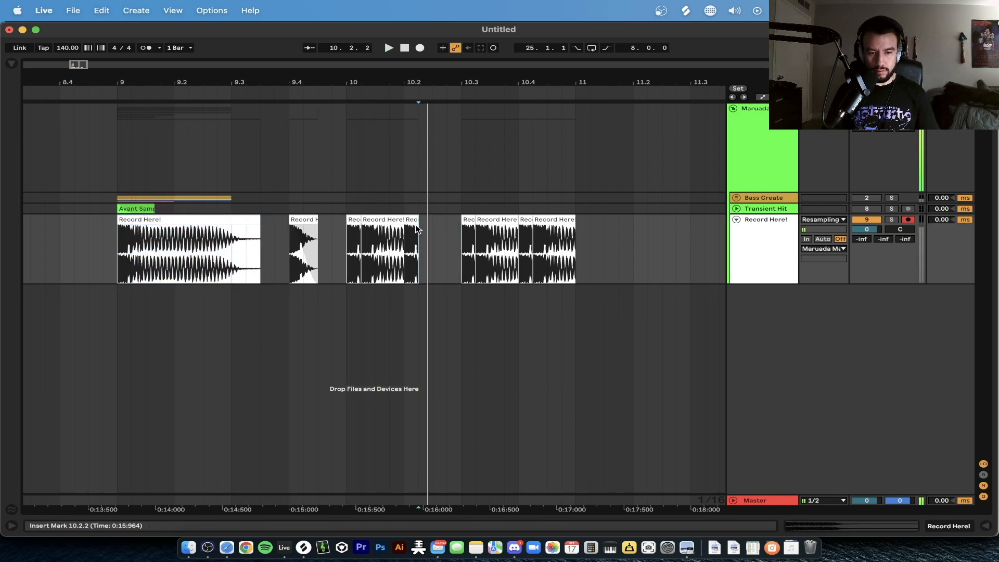
scroll(417, 229, "up", 3)
key("space")
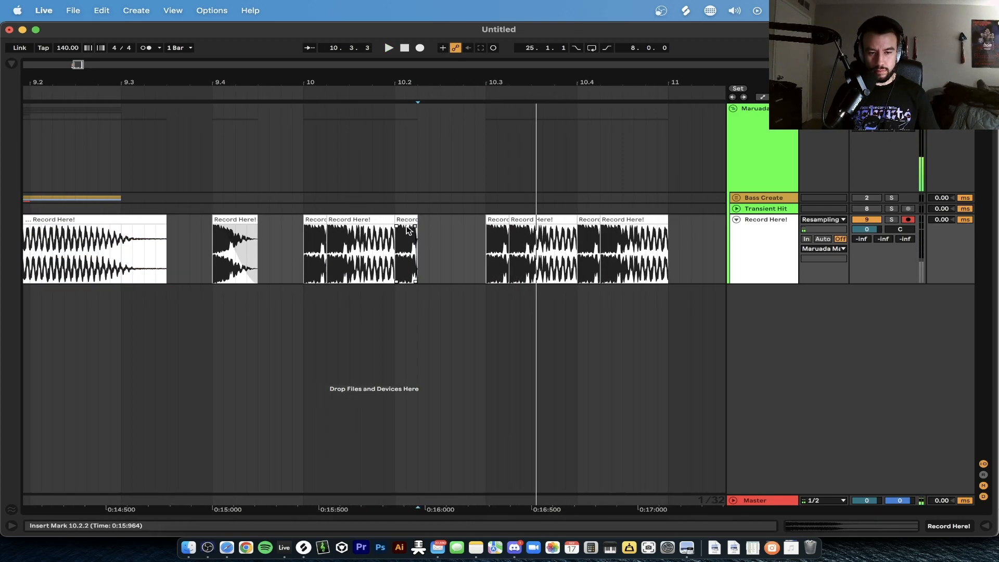
left_click_drag(414, 227, 394, 228)
scroll(394, 229, "down", 2)
scroll(393, 229, "left", 2)
left_click(206, 222)
key("space")
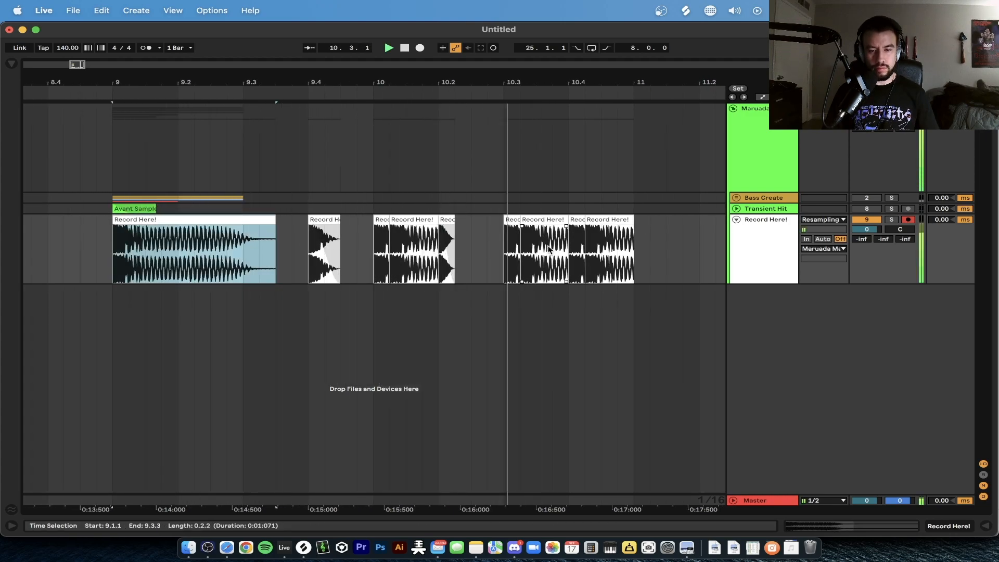
Delete the last clip at 10.4.2, reshape the fade-out of the hit at 10.2.1 and play the pattern.
left_click(596, 223)
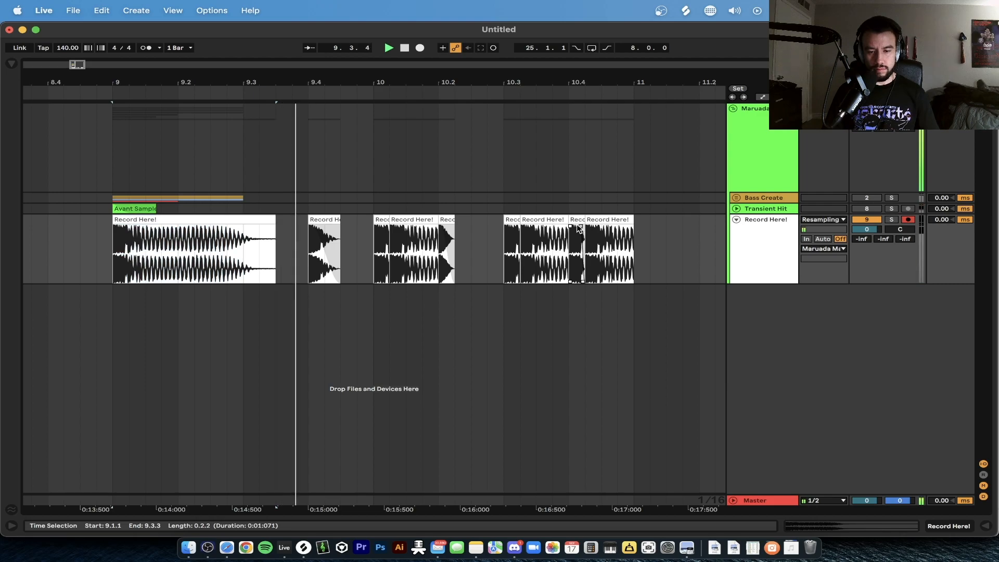
key("Delete")
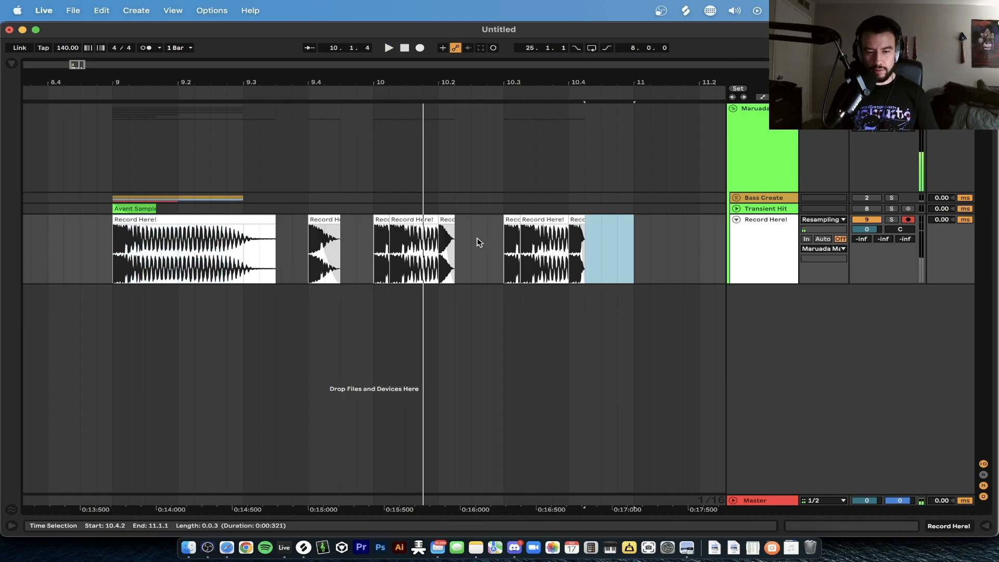
scroll(496, 237, "up", 3)
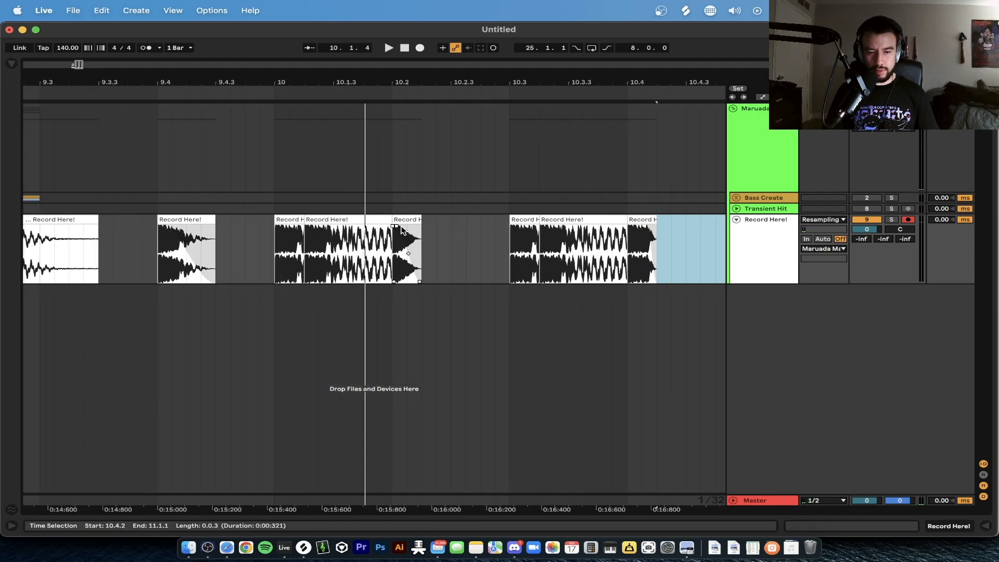
left_click_drag(403, 227, 409, 229)
left_click(288, 220)
key("space")
key("space")
scroll(289, 223, "down", 3)
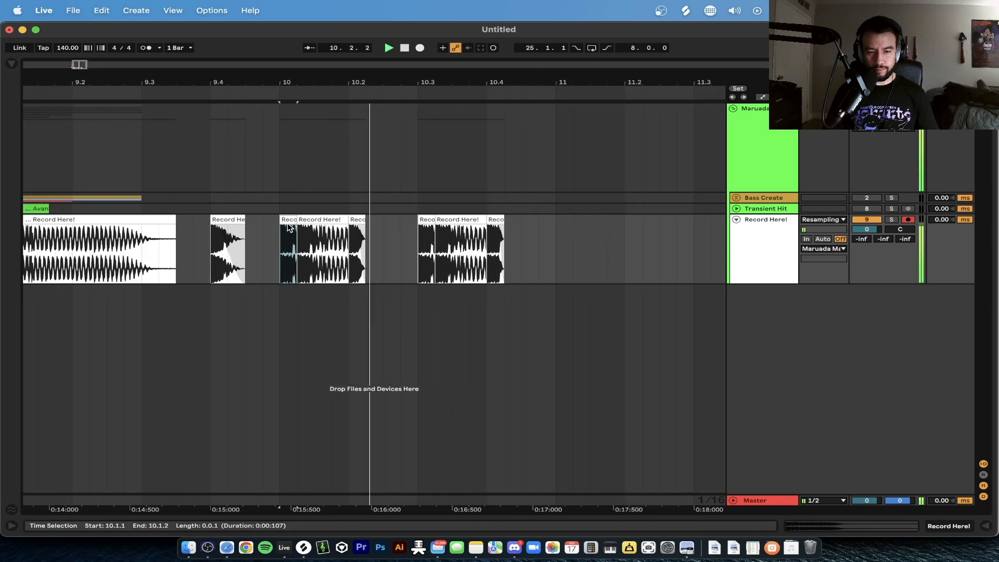
scroll(321, 232, "left", 3)
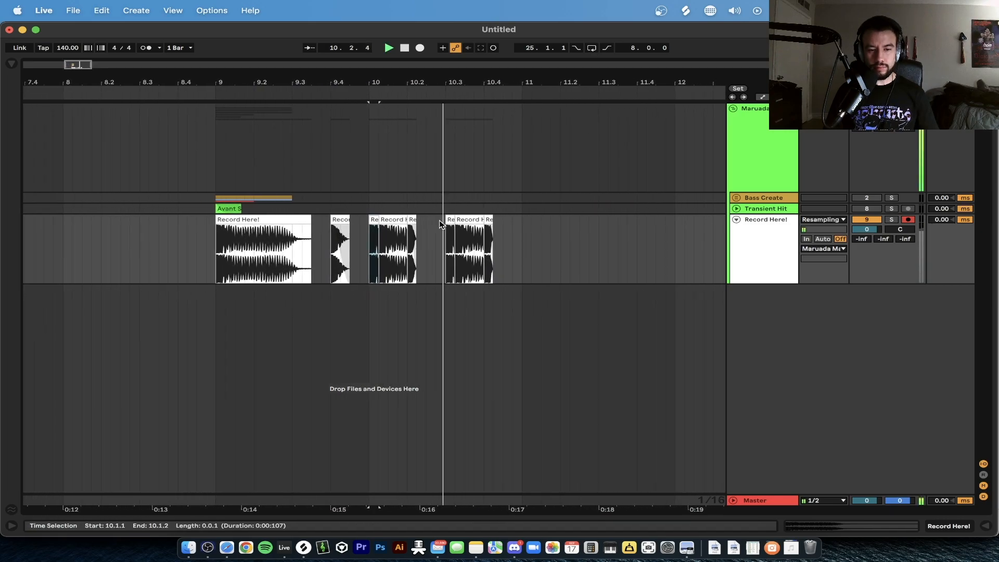
scroll(321, 233, "down", 2)
left_click(231, 242)
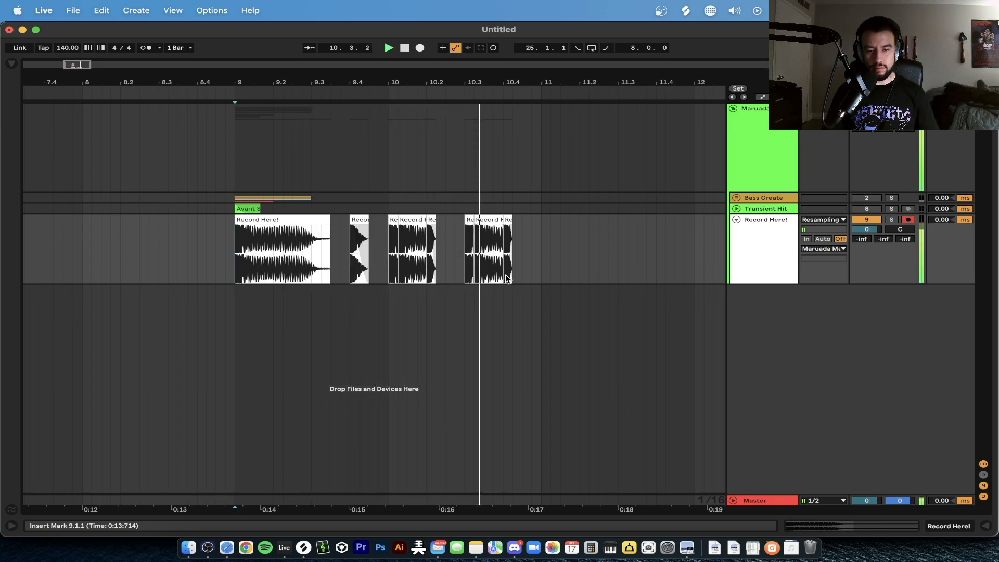
Duplicate the whole of bar 10 into bar 11 while listening to the pattern.
left_click_drag(546, 258, 389, 254)
key("super+d")
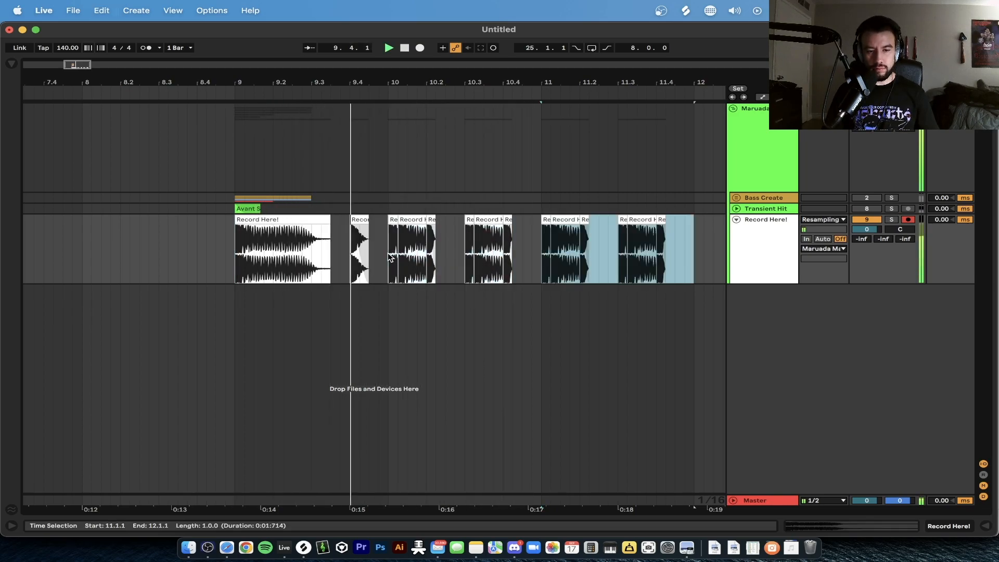
scroll(388, 253, "left", 1)
scroll(388, 254, "down", 2)
scroll(388, 255, "right", 2)
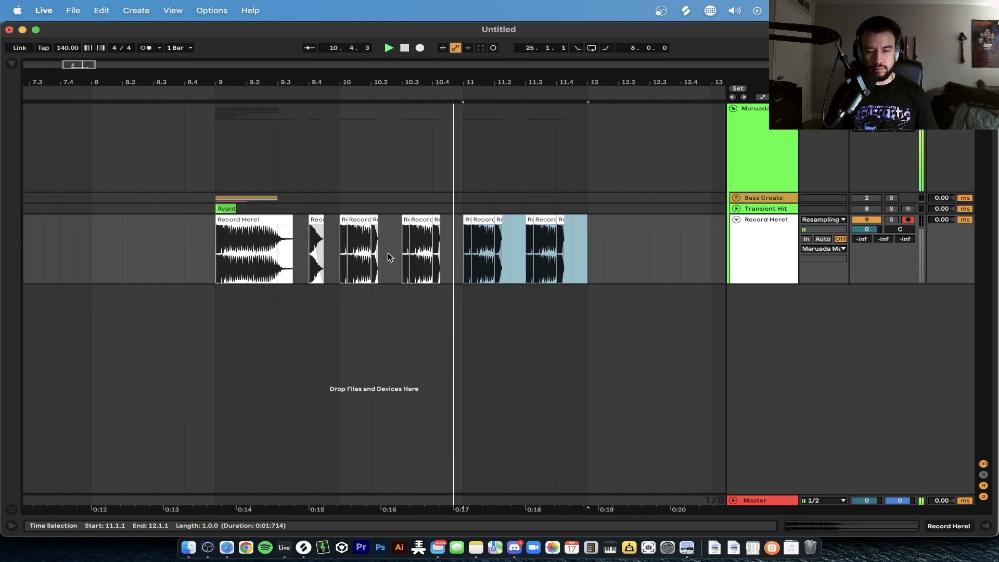
scroll(389, 256, "right", 1)
Lengthen the last hit in bar 11 to end at 11.4.4 and play from 9.1.1.
left_click(534, 234)
key("space")
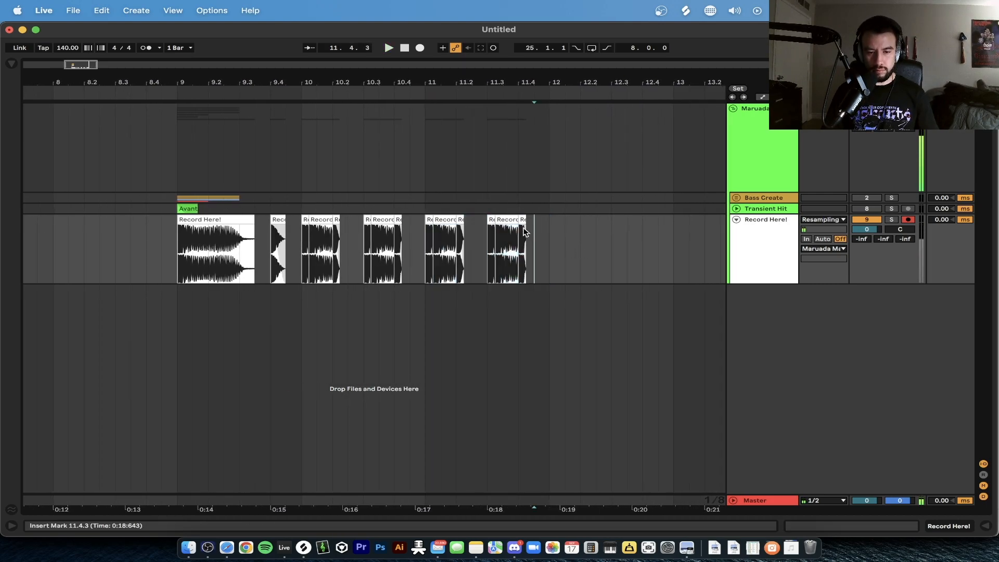
key("super+d")
left_click(223, 221)
key("space")
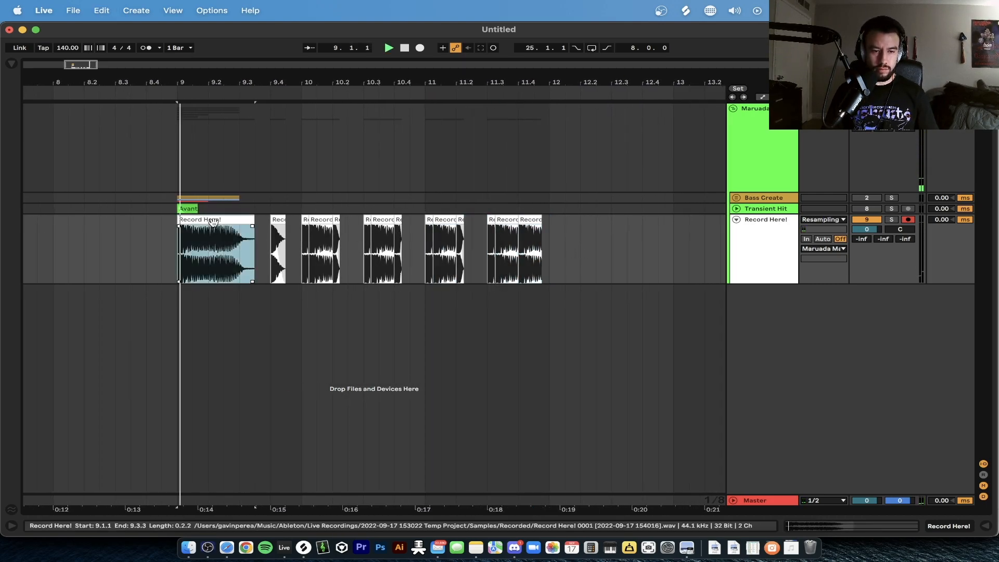
scroll(216, 221, "up", 3)
scroll(409, 222, "down", 2)
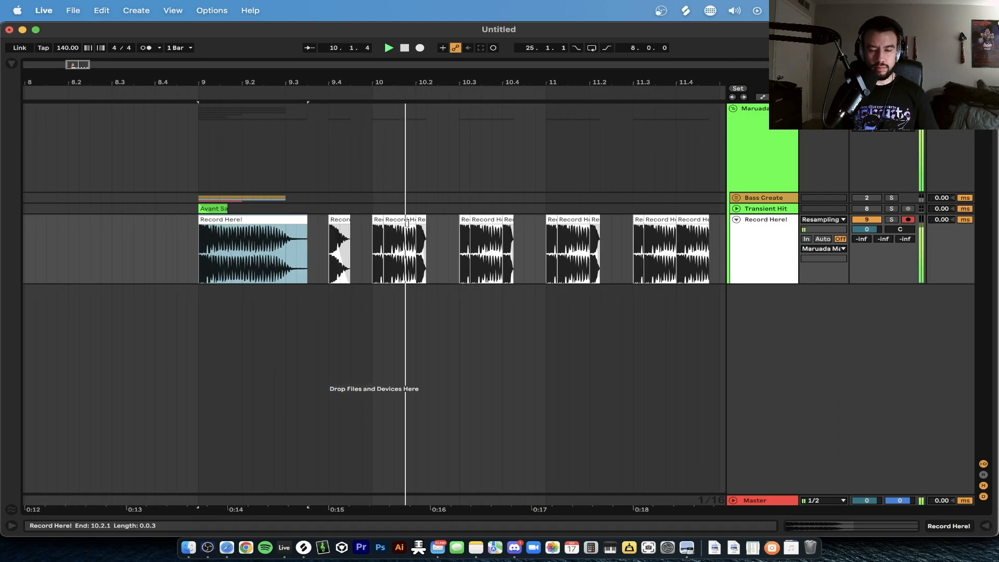
scroll(418, 225, "right", 3)
scroll(434, 220, "right", 1)
key("space")
Fill bar 11 from 11.1.1 to 11.4.4 with five back-to-back clips of 0.0.3 each and play them.
left_click_drag(435, 220, 424, 224)
key("super+d")
scroll(436, 219, "up", 3)
key("super+d")
left_click(412, 220)
key("space")
scroll(417, 220, "right", 2)
scroll(418, 220, "down", 2)
key("space")
Duplicate the six-beat section starting at 10.3.1 to 12.1.1 and play the copy.
scroll(534, 230, "down", 3)
left_click_drag(547, 234, 313, 235)
key("super+d")
scroll(314, 235, "down", 3)
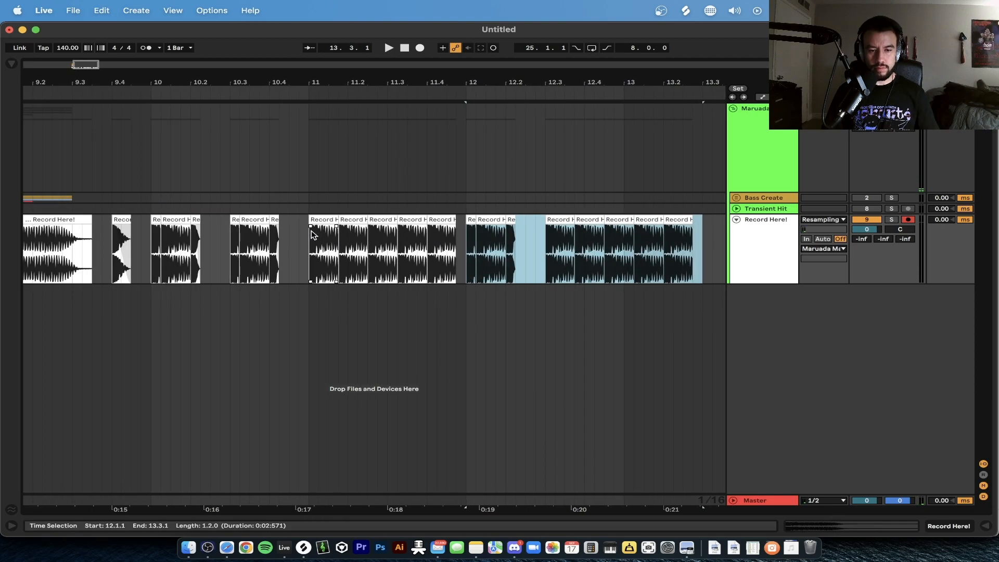
key("space")
Delete the duplicated clips from 12.3.1 onward and play the arrangement from 9.1.1.
scroll(435, 239, "down", 2)
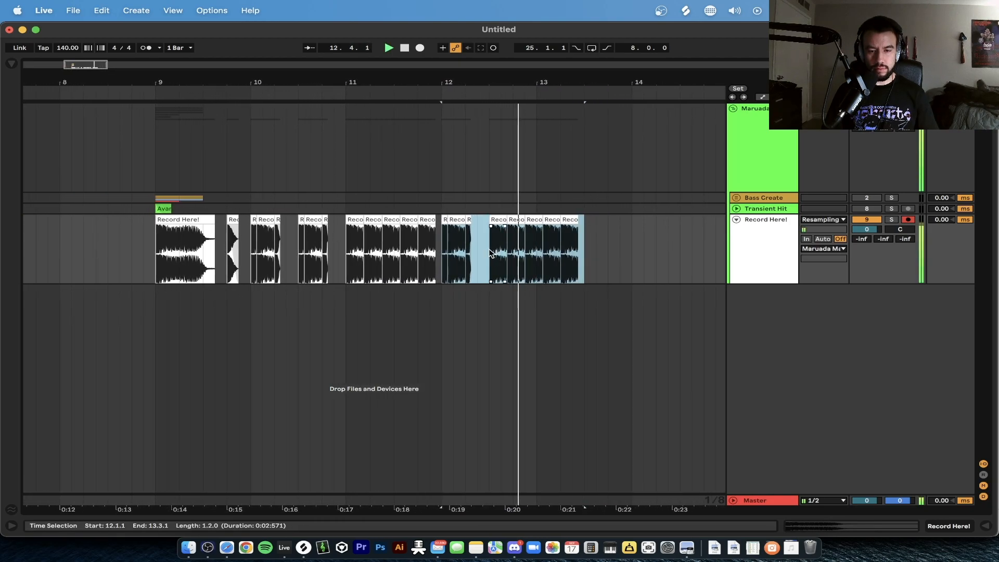
left_click_drag(489, 242, 602, 245)
key("Delete")
scroll(602, 246, "left", 1)
scroll(602, 246, "left", 3)
left_click(242, 239)
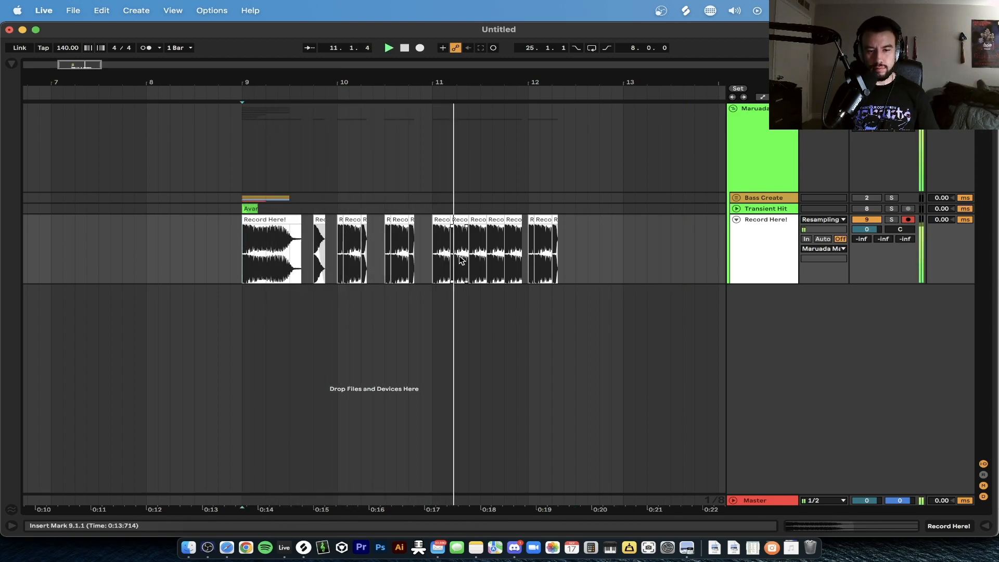
key("space")
key("space")
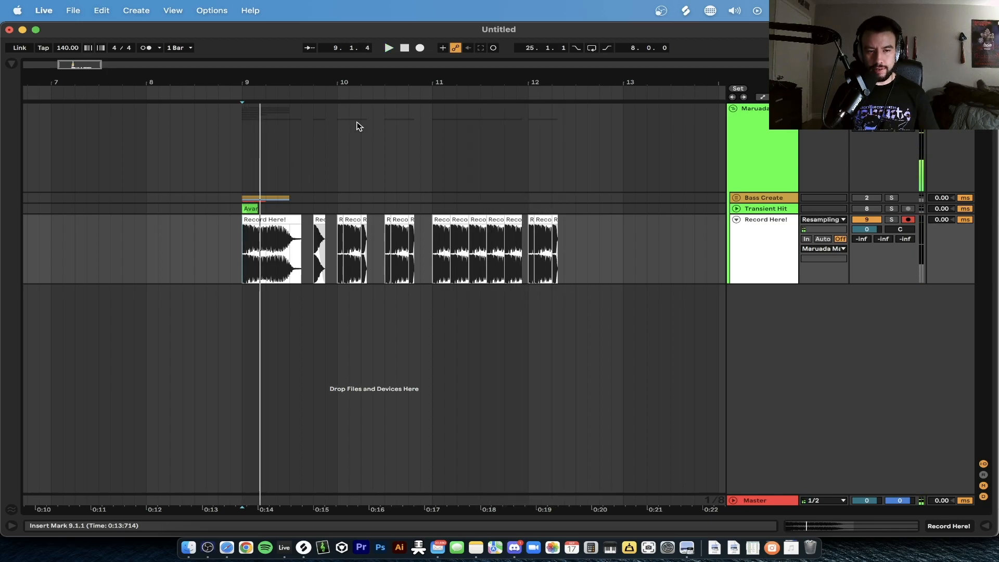
left_click_drag(622, 138, 542, 132)
left_click(612, 145)
left_click(593, 250)
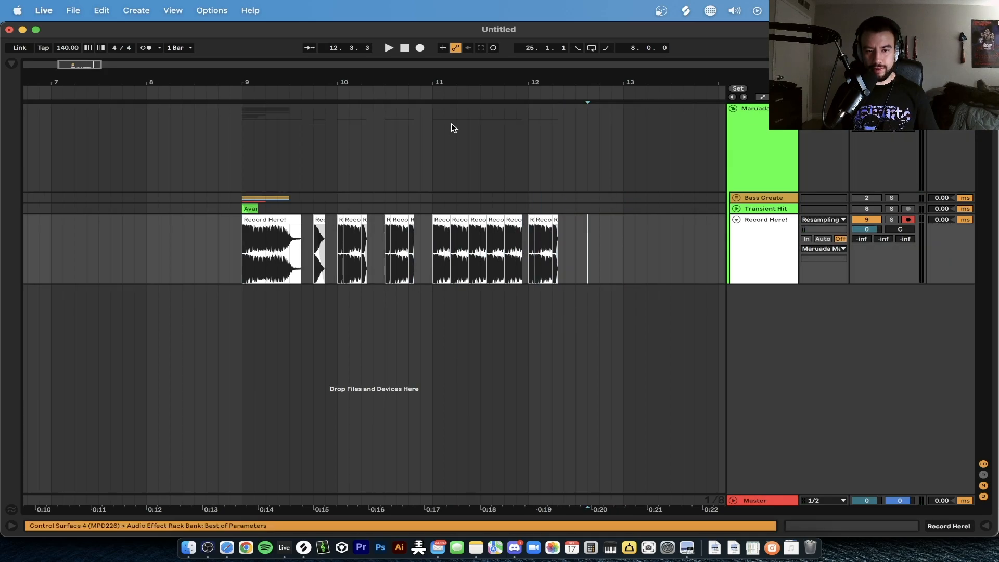
left_click_drag(436, 130, 611, 130)
left_click(536, 126)
left_click(623, 131)
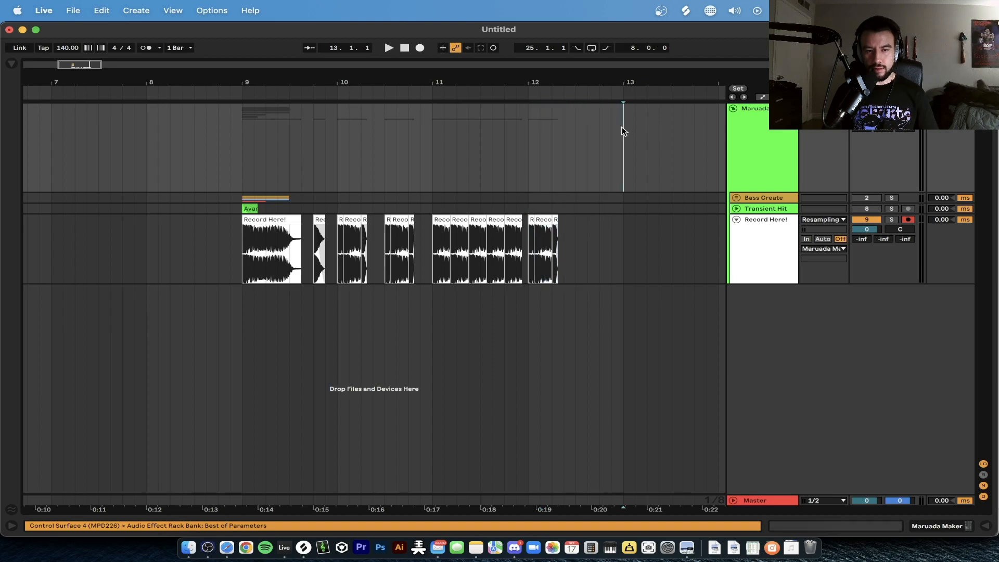
left_click(245, 138)
left_click_drag(245, 138, 338, 126)
left_click_drag(421, 129, 341, 126)
left_click(342, 124)
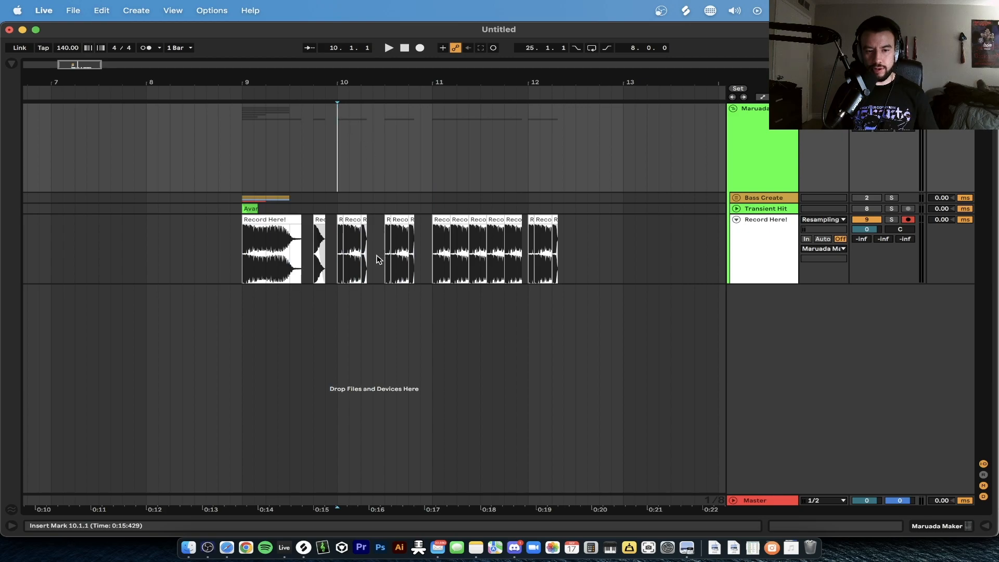
scroll(378, 258, "up", 5)
scroll(480, 247, "right", 1)
scroll(504, 154, "right", 2)
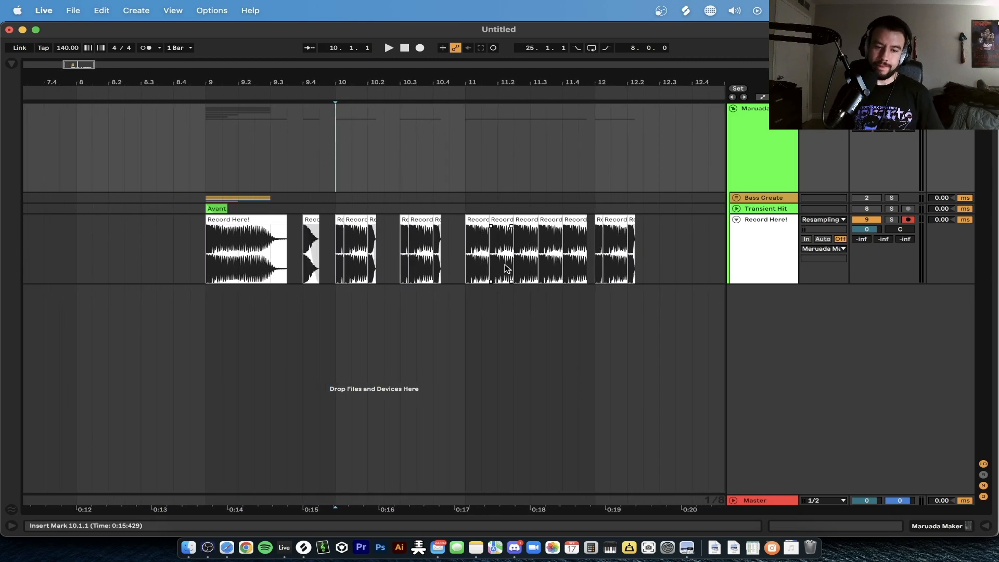
scroll(459, 254, "right", 2)
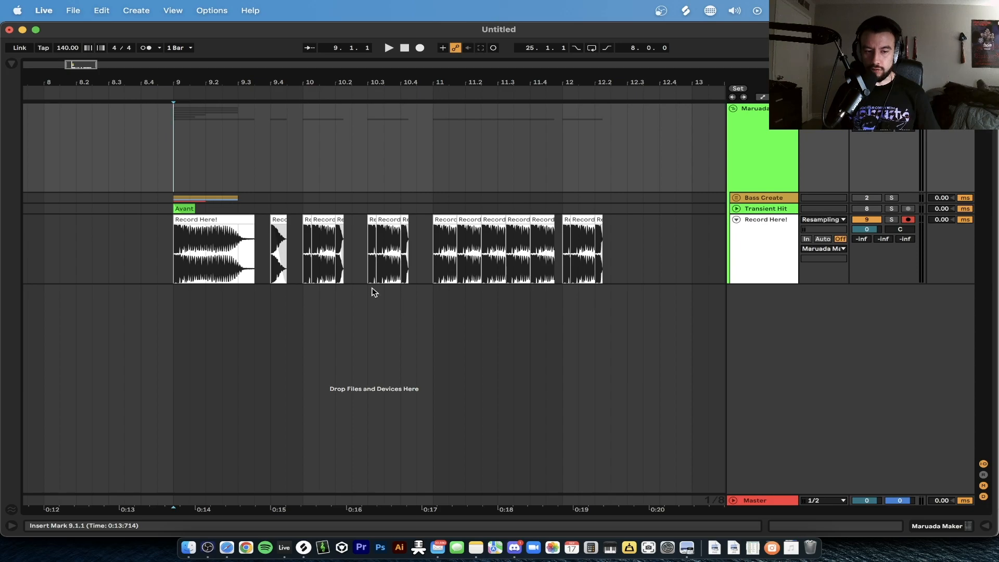
Play the chopped bass arrangement from the first clip at 9.1.1 through bar 11.
scroll(371, 292, "right", 1)
left_click(187, 220)
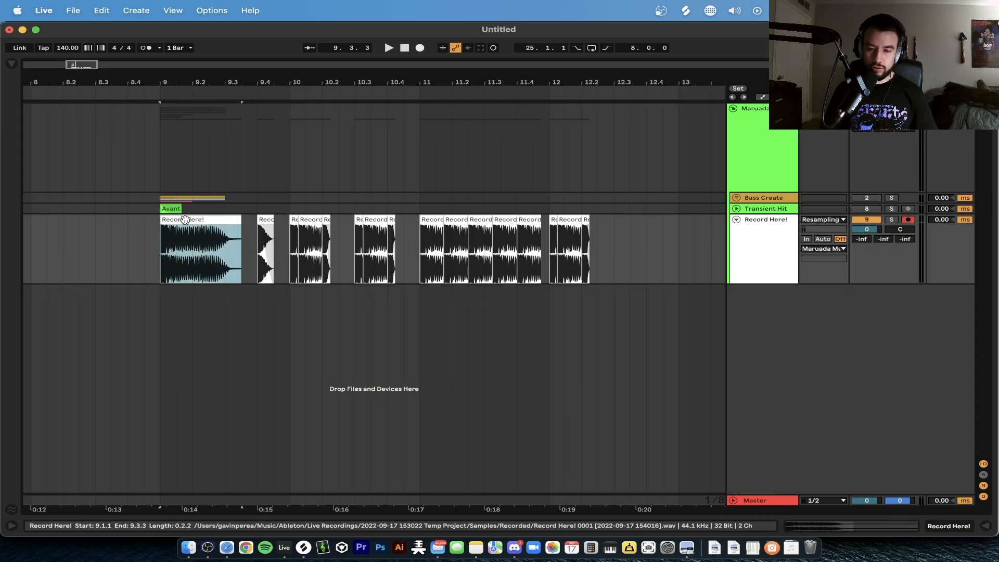
mouse_move(186, 216)
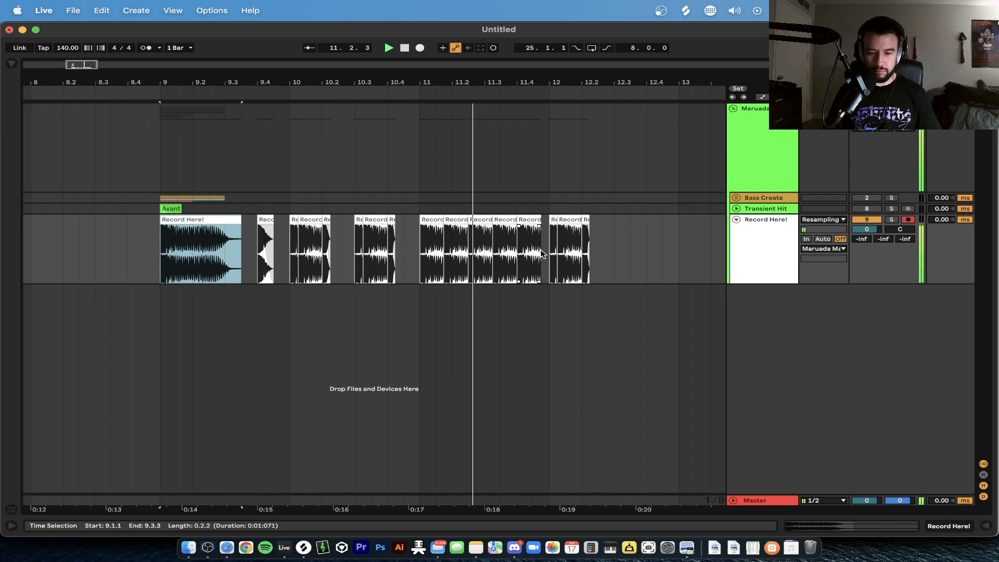
scroll(544, 254, "down", 2)
Duplicate the two-beat clip group at 12.1.1 to 12.3.1 and play the copy.
left_click_drag(599, 250, 548, 249)
key("super+d")
scroll(569, 250, "down", 2)
key("space")
key("space")
scroll(485, 223, "right", 3)
key("space")
Copy the first clip of bar 11 to 13.1.1 on the Record Here! track.
left_click(407, 220)
key("super+c")
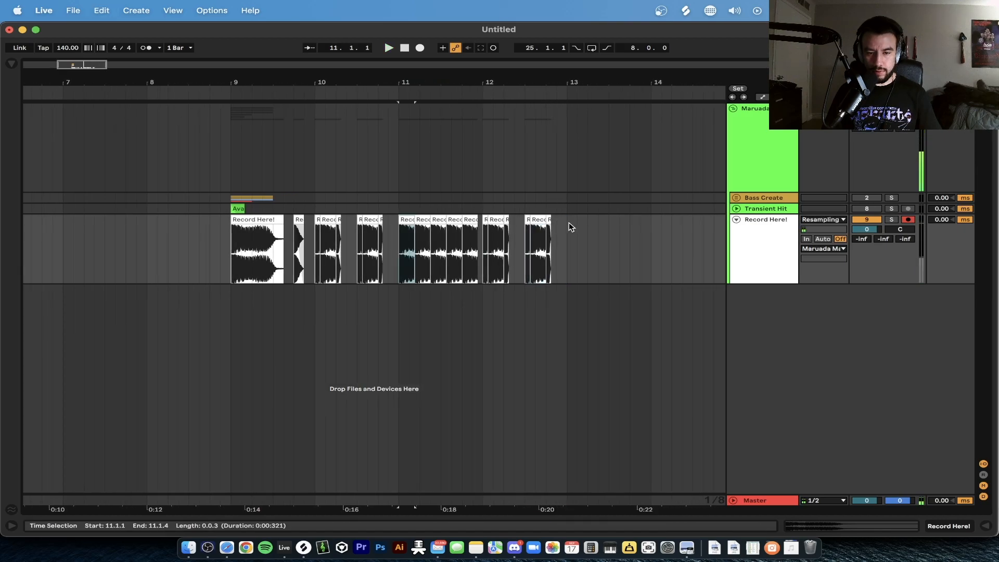
left_click(564, 233)
key("super+v")
scroll(564, 233, "up", 2)
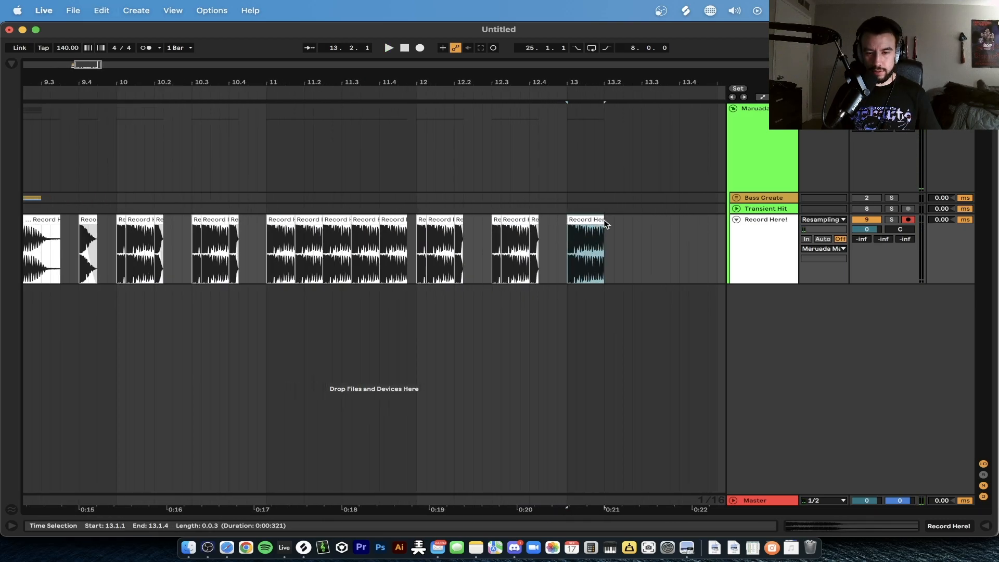
Lengthen the clip at 13.1.1 to one beat, duplicate it three times to fill bar 13, and play the bar.
key("super+d")
key("super+d")
key("super+d")
scroll(557, 221, "down", 2)
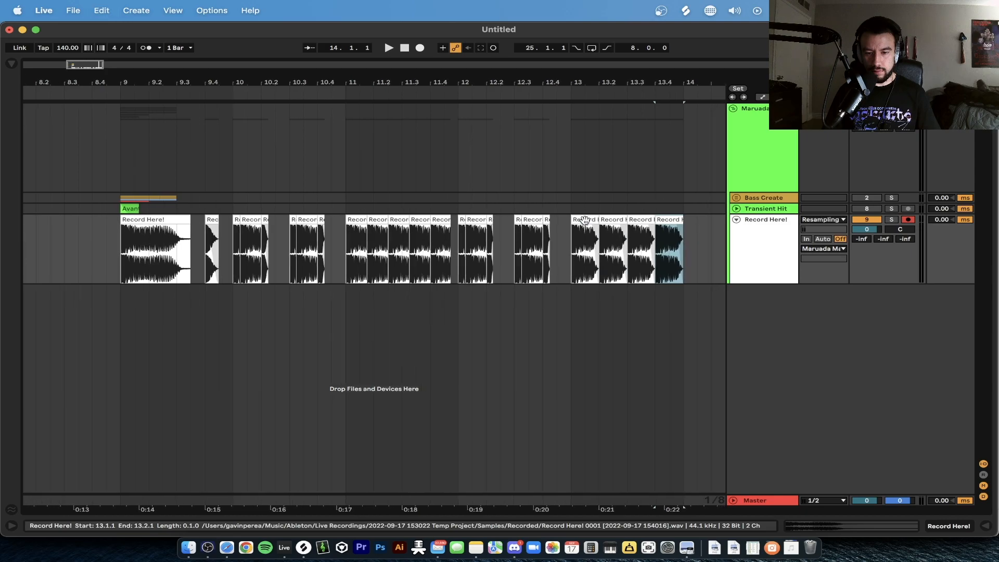
left_click(537, 219)
key("space")
scroll(538, 220, "down", 3)
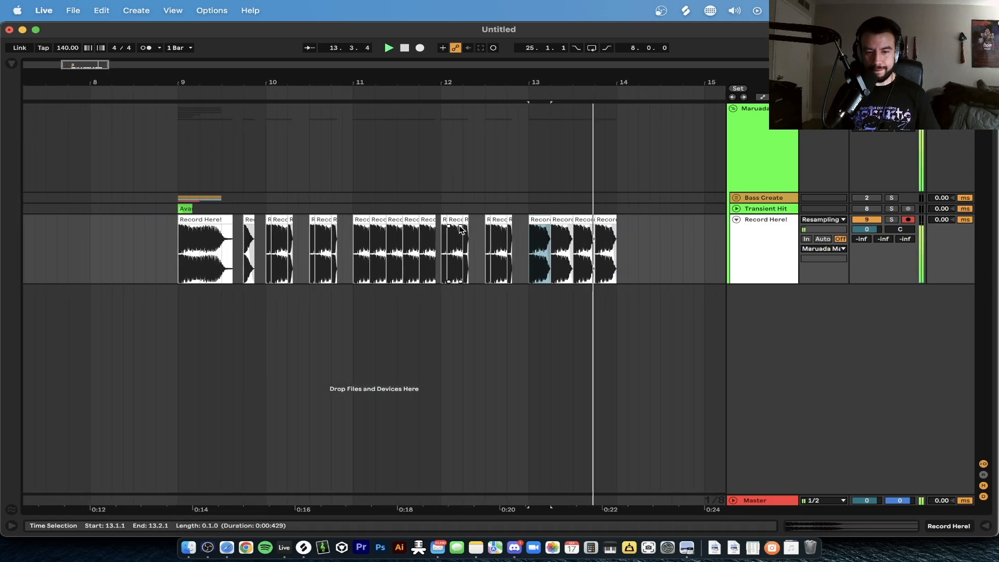
Play the whole bass pattern from 9.1.1 into bar 12.
left_click(204, 255)
key("space")
key("space")
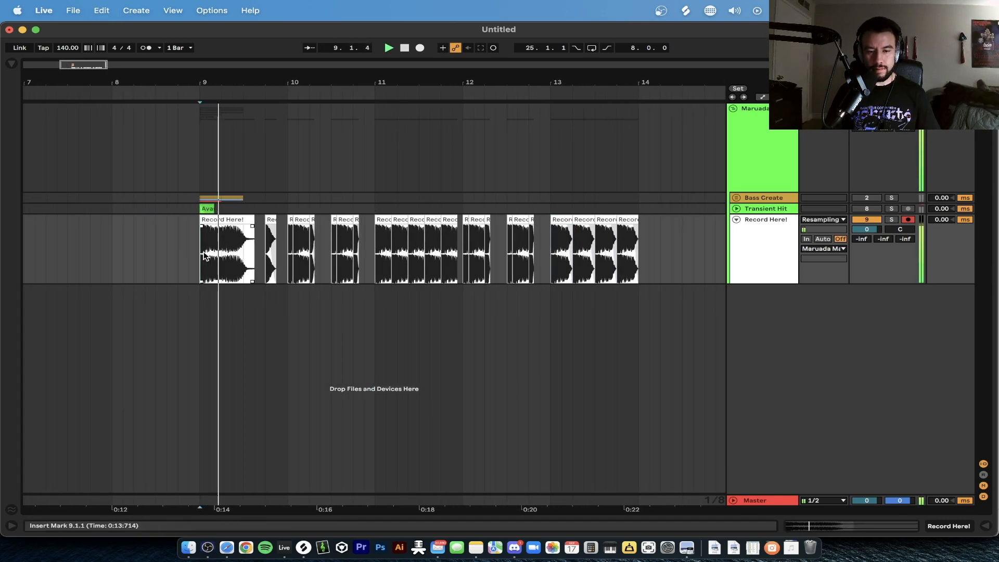
scroll(205, 255, "down", 1)
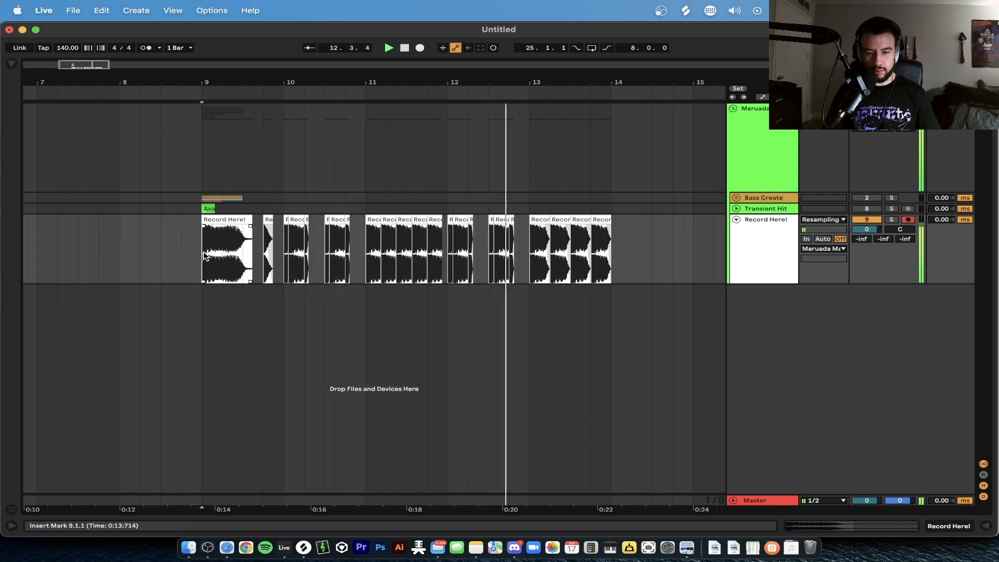
key("space")
Select the clips from 9.1.1 to 14.1.1, clear the selection, and replay the pattern from 9.1.1.
left_click_drag(615, 252, 472, 251)
left_click_drag(611, 241, 200, 242)
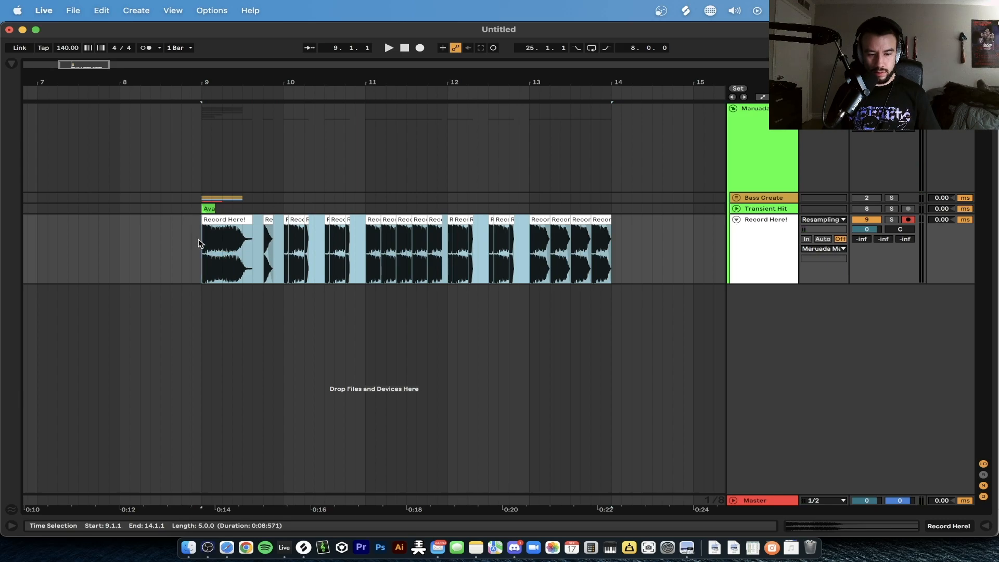
left_click(392, 246)
scroll(387, 244, "down", 2)
left_click(241, 184)
key("space")
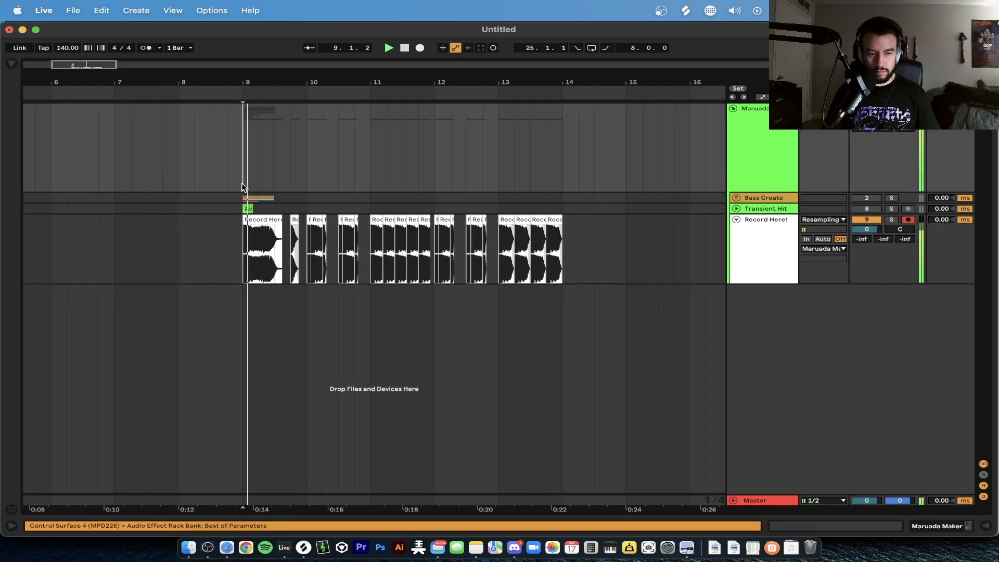
scroll(242, 187, "right", 2)
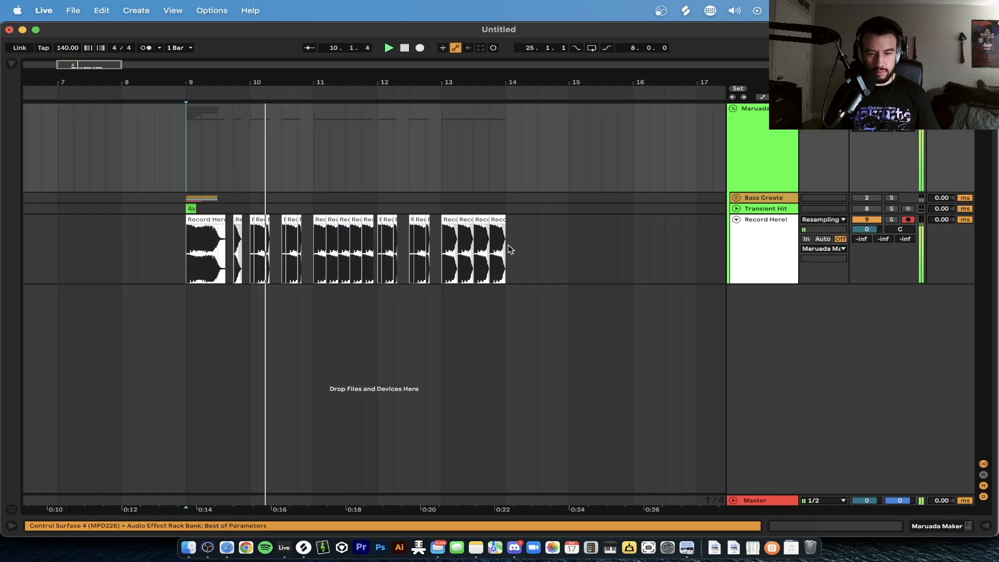
Duplicate the two bars from 12.1.1 to 14.1.1 so the copy starts at 14.1.1, and play it.
left_click_drag(507, 250, 380, 243)
key("super+d")
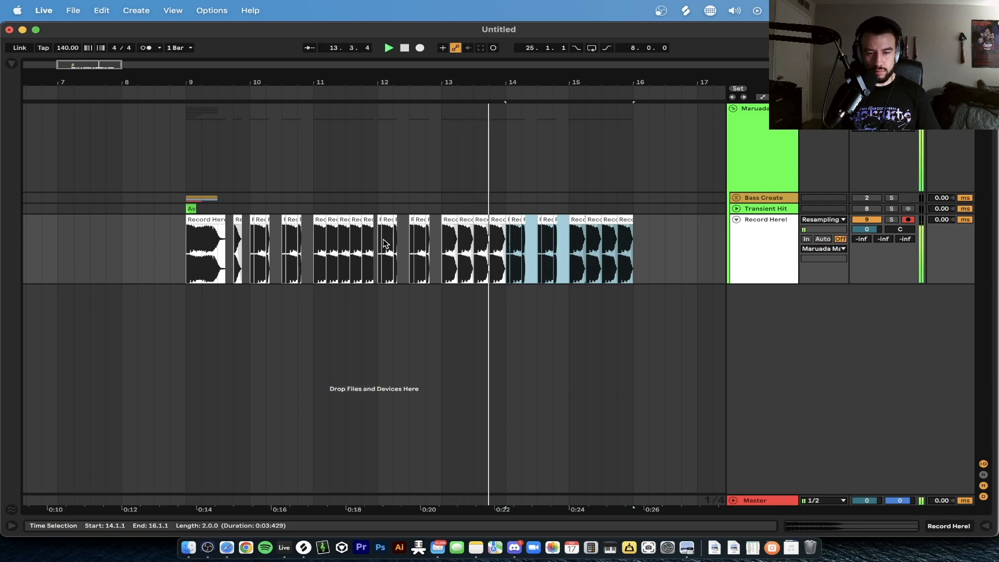
left_click(638, 260)
key("space")
Replace the four one-beat clips in bar 15 with a copy of bar 11's five clips and play them.
left_click_drag(312, 253, 357, 253)
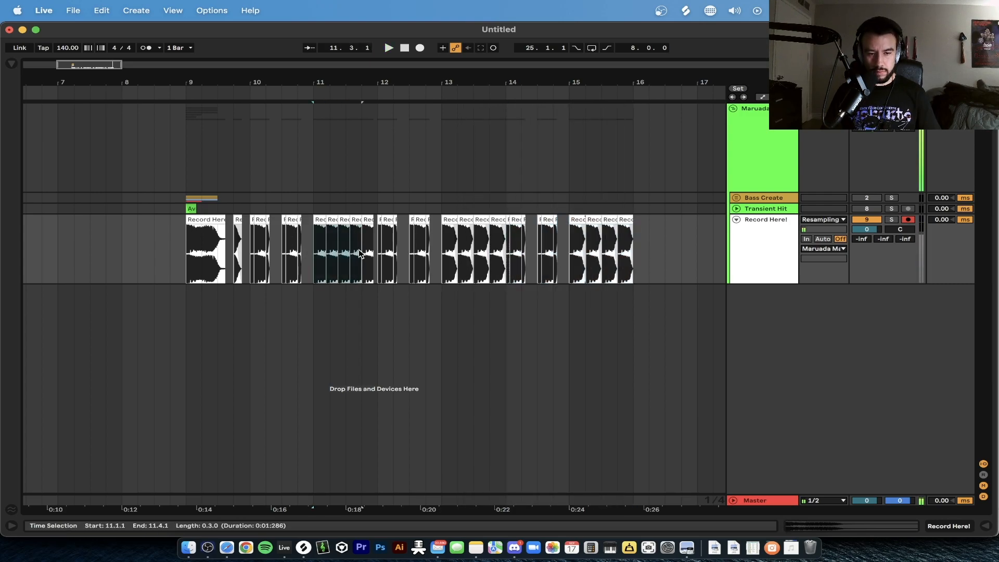
left_click(568, 254)
key("cmd+v")
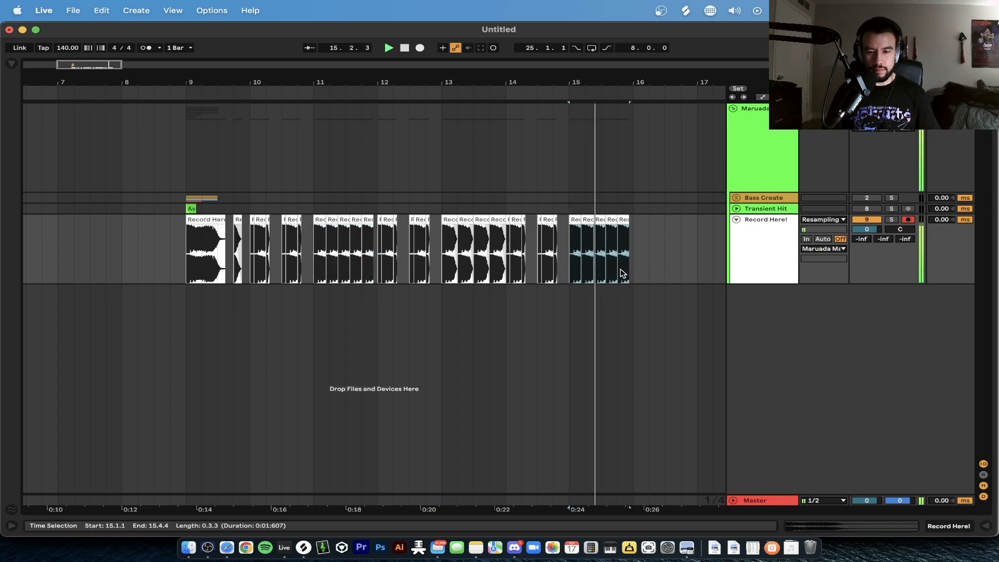
Select the clips from 10.1.1 to 16.1.1, then play the extended arrangement from the clip at 9.1.1.
left_click_drag(632, 260, 182, 238)
key("space")
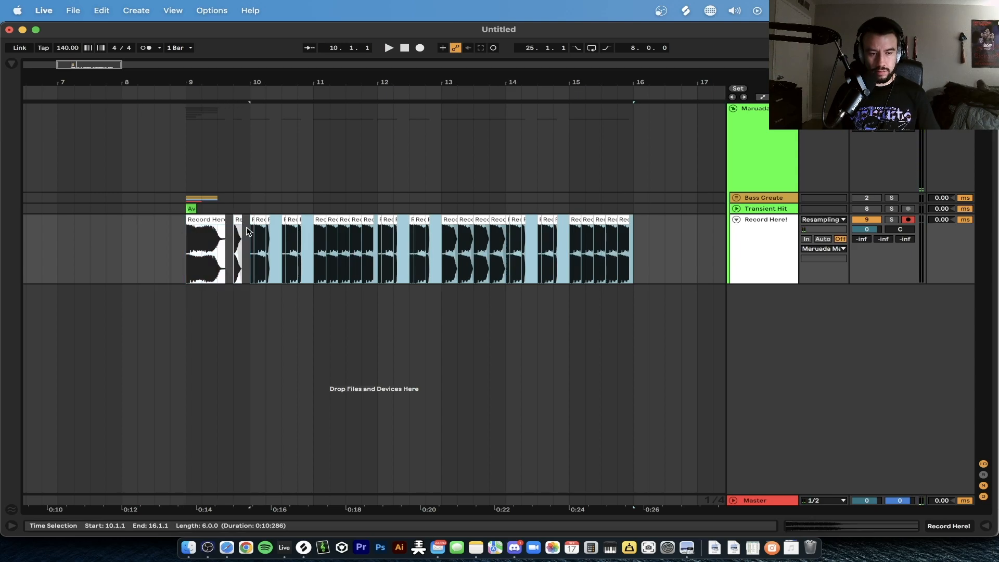
left_click(195, 219)
key("space")
key("minus")
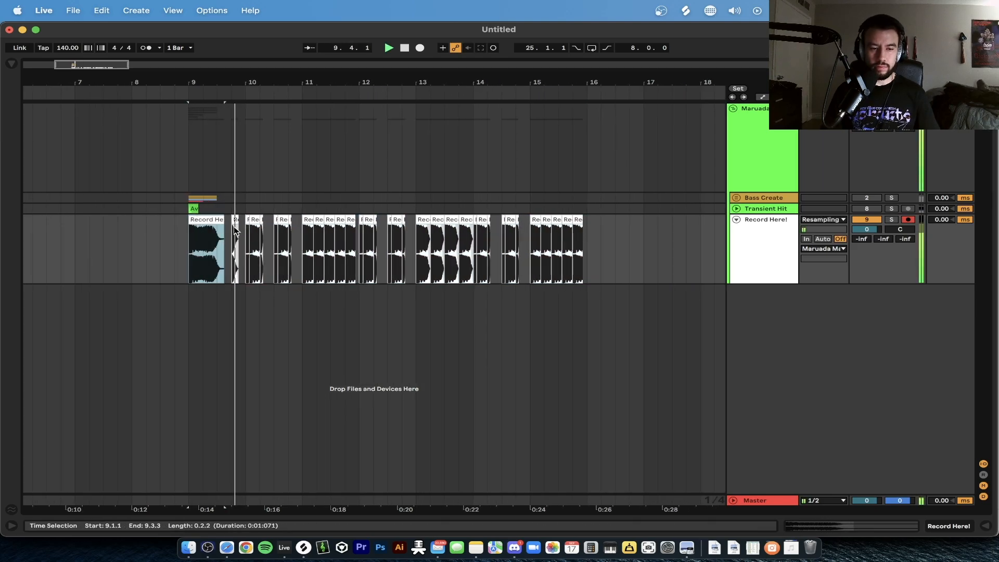
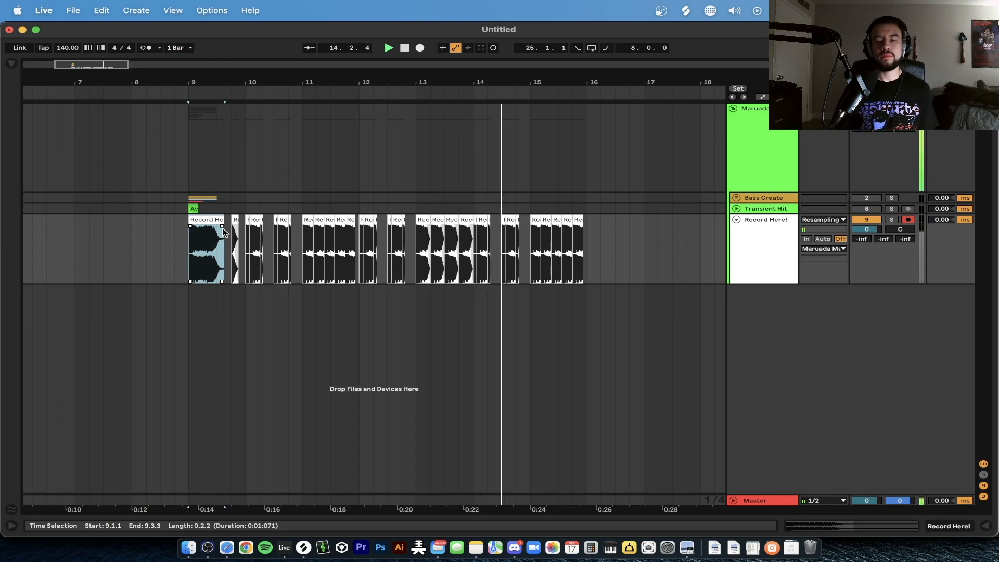
Play from 14.1.1 and place a copy of the short clip at 14.2.1 on 14.2.3.
left_click(475, 208)
key("space")
scroll(476, 208, "up", 10)
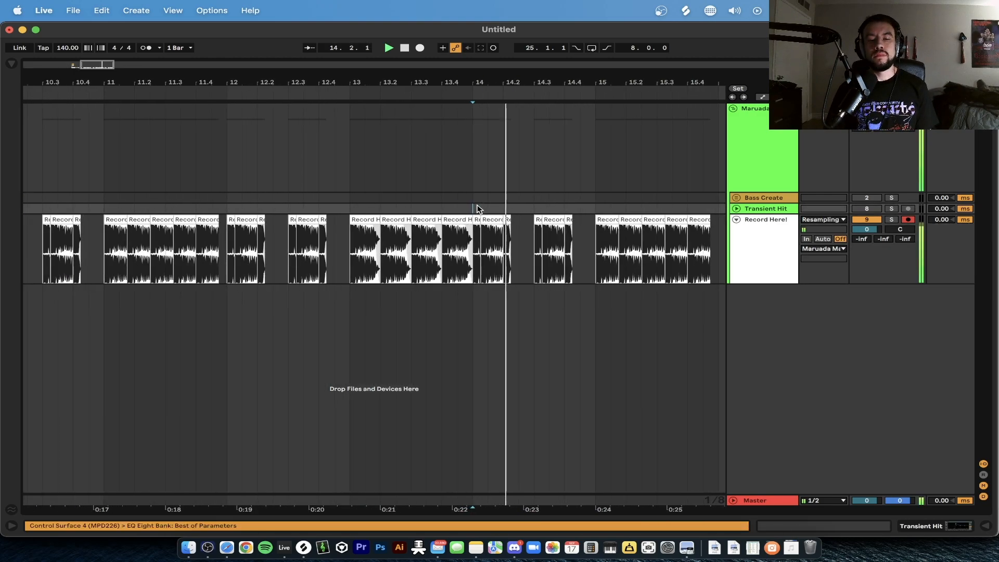
left_click(426, 221)
left_click_drag(426, 221, 441, 221)
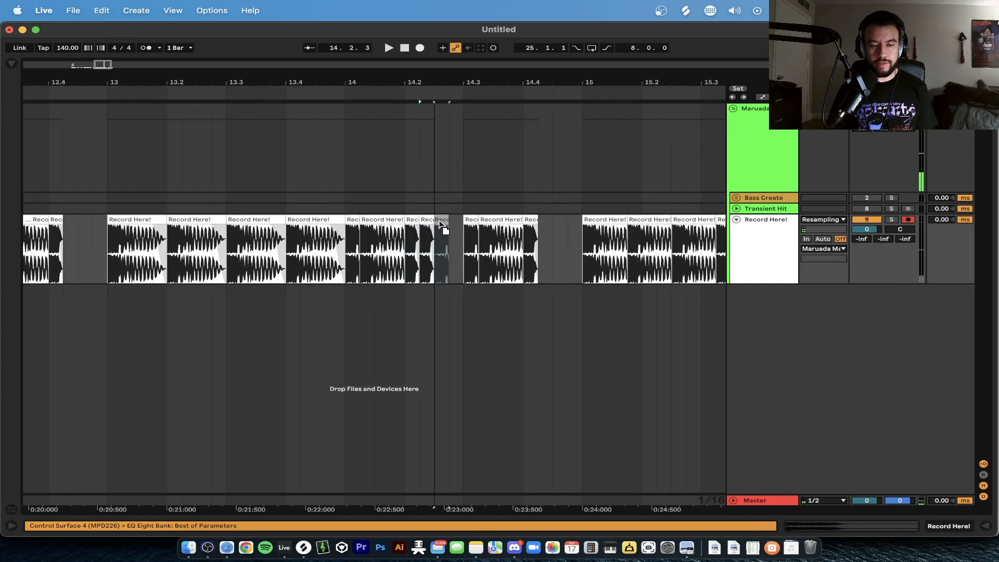
key("space")
scroll(470, 238, "up", 3)
scroll(446, 225, "up", 3)
left_click_drag(441, 221, 470, 220)
key("space")
key("super+d")
Fill beat 14.4 with repeated short slices, two of 1/32 and two of 1/16, and play the edit.
left_click(420, 220)
key("space")
key("space")
key("super+d")
key("super+d")
key("super+d")
left_click(417, 216)
Play the edited bar from 14.1.1, and replay the whole bass pattern from 9.1.1.
key("space")
scroll(416, 214, "down", 4)
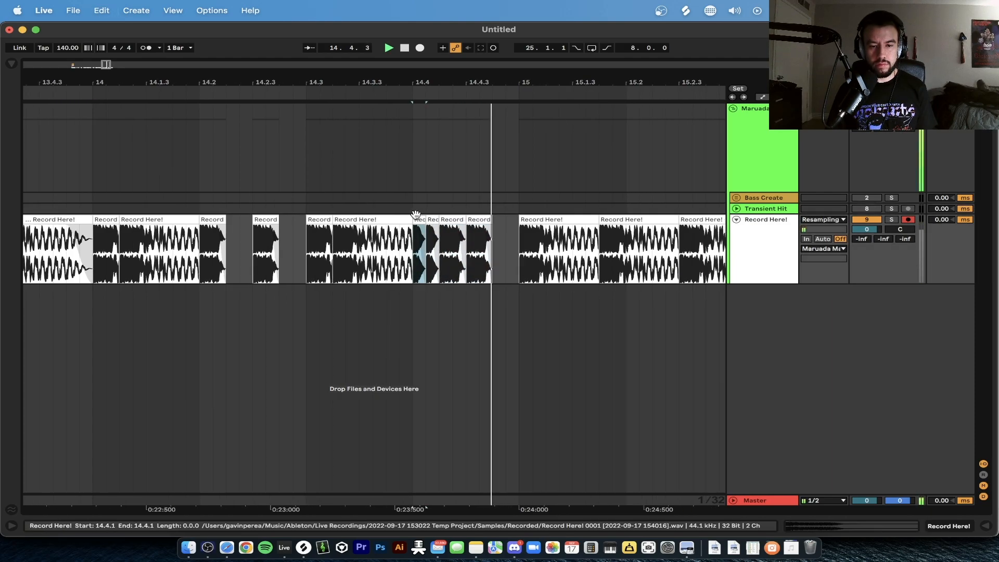
key("space")
key("space")
left_click(289, 196)
key("space")
key("space")
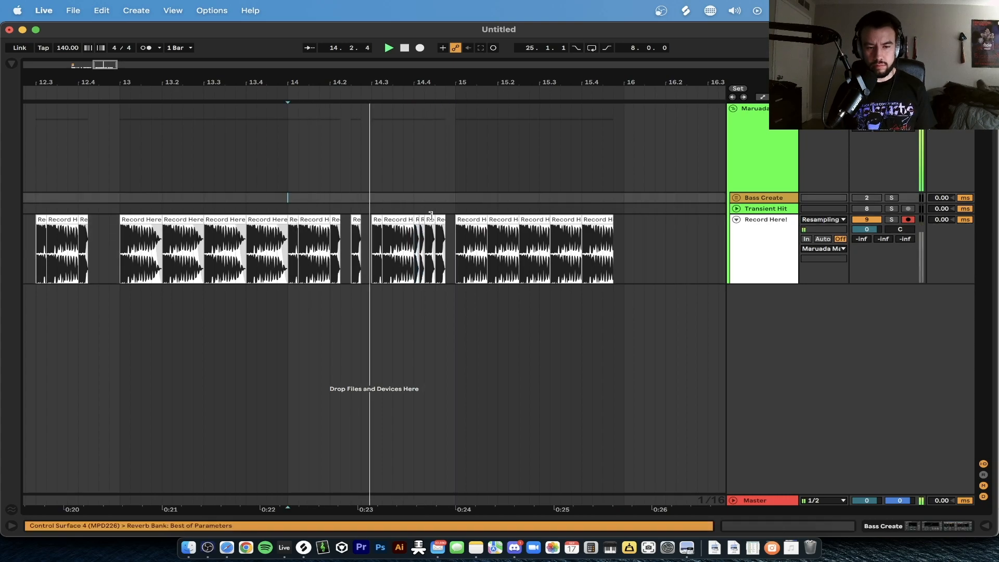
scroll(433, 215, "up", 3)
scroll(433, 214, "down", 8)
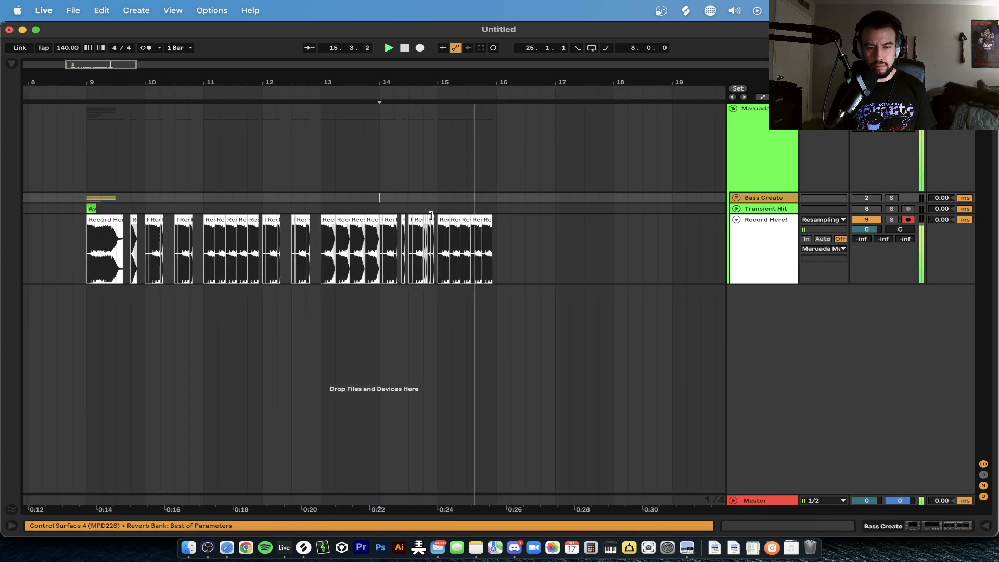
left_click(182, 170)
left_click(185, 169)
key("space")
key("space")
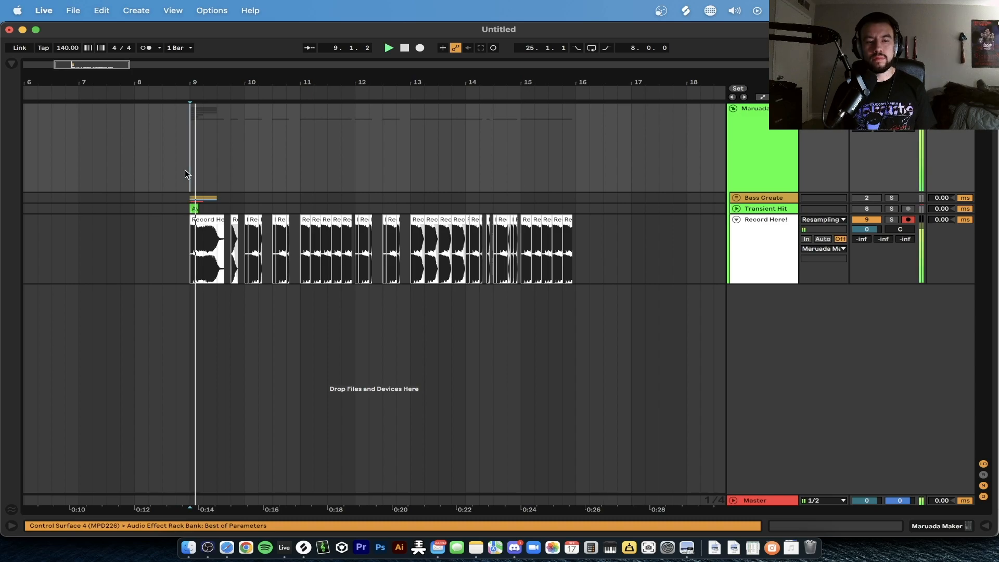
Add an audio track below the Record Here! track for the kick.
scroll(186, 169, "left", 1)
left_click(758, 256)
left_click(751, 138)
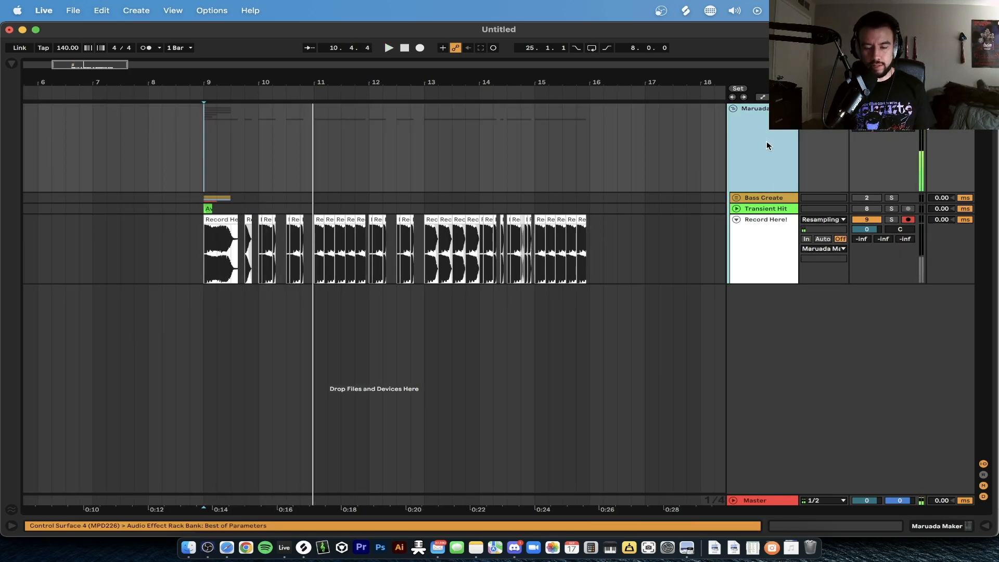
key("super+t")
left_click(769, 298)
Search the browser for "agony kick" and place Agony Tearout Kick 7.wav at 9.1.1 on the new track.
key("super+f")
type("agony")
left_click(229, 260)
left_click(192, 445)
scroll(188, 331, "down", 8)
left_click(189, 343)
type("kick")
left_click(171, 295)
left_click_drag(166, 262, 560, 292)
key("plus")
key("space")
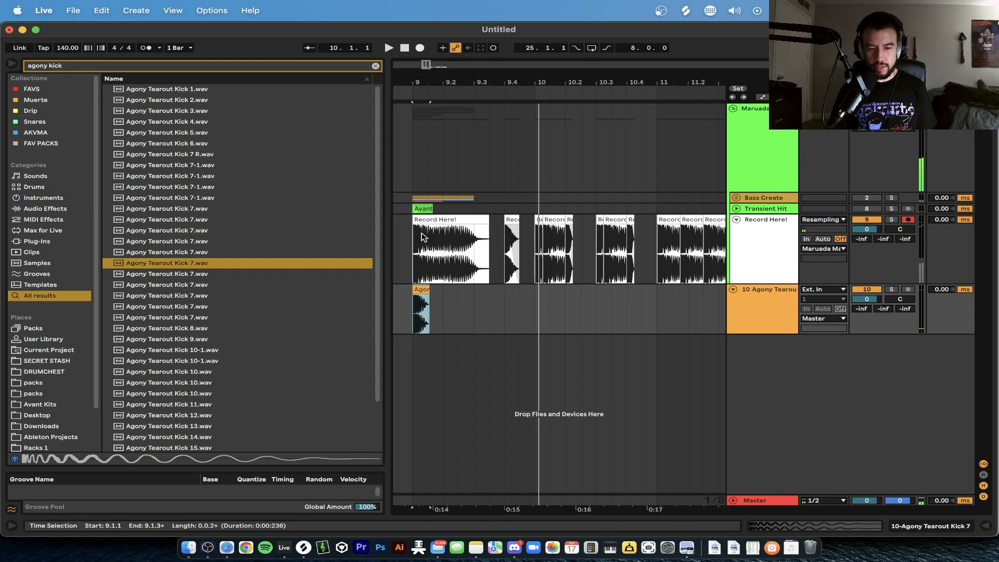
Paste the kick at 10.1.1 and 10.3.1, and duplicate it in half-bar steps from 11.1.1.
key("super+v")
key("minus")
left_click(574, 313)
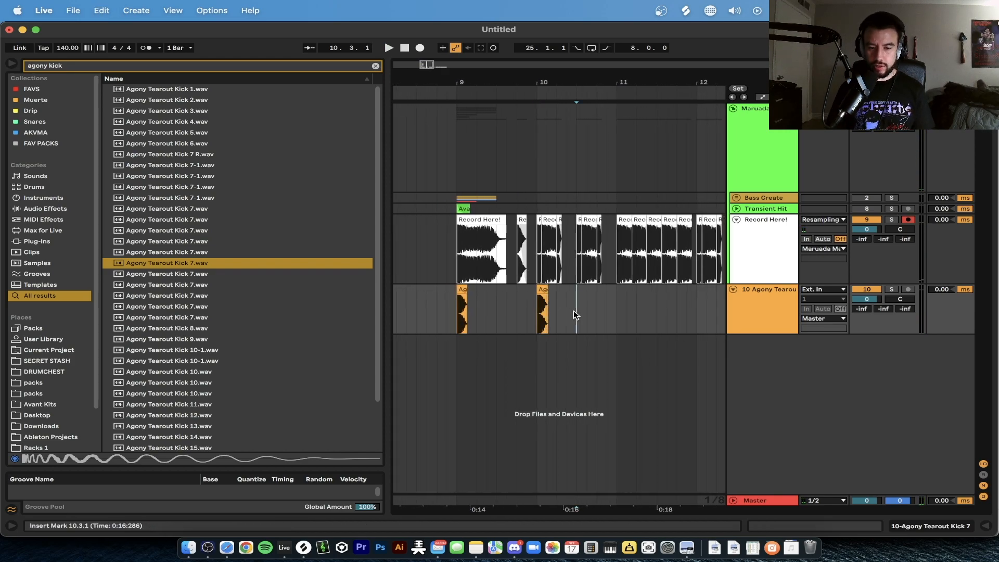
key("super+v")
key("super+d")
key("super+d")
key("super+d")
key("super+d")
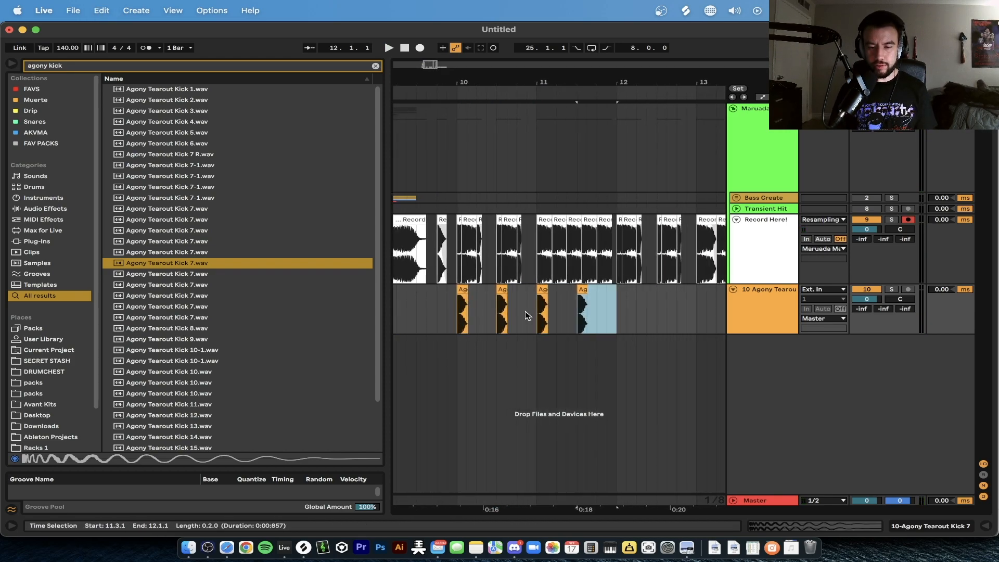
Select a full bar of the kick pattern and duplicate it until the half-bar kicks reach 16.1.1.
scroll(525, 311, "down", 3)
left_click(475, 305)
scroll(488, 319, "up", 2)
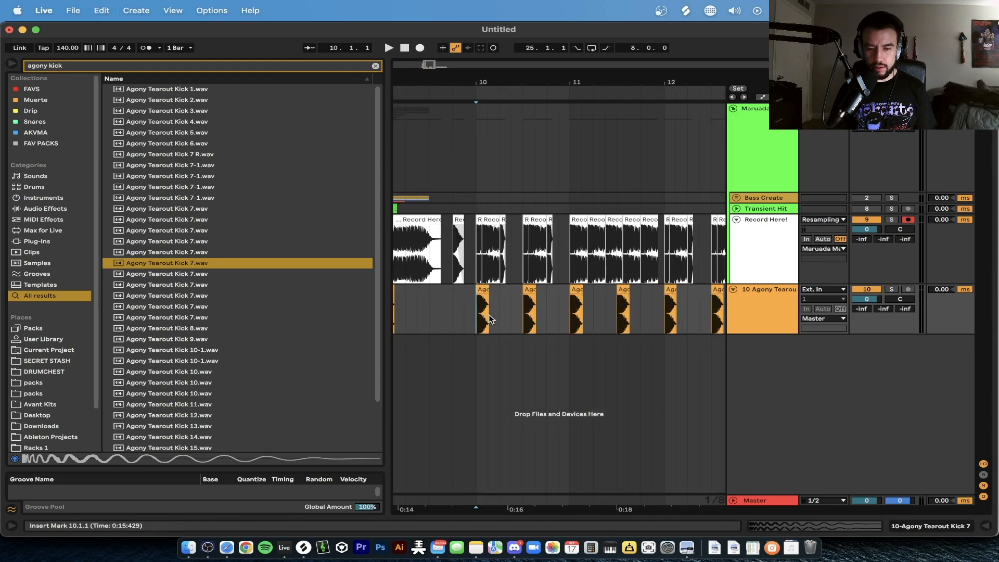
left_click_drag(567, 313, 479, 312)
key("super+d")
key("super+d")
key("super+d")
key("super+d")
scroll(479, 311, "down", 3)
scroll(479, 312, "down", 2)
key("super+d")
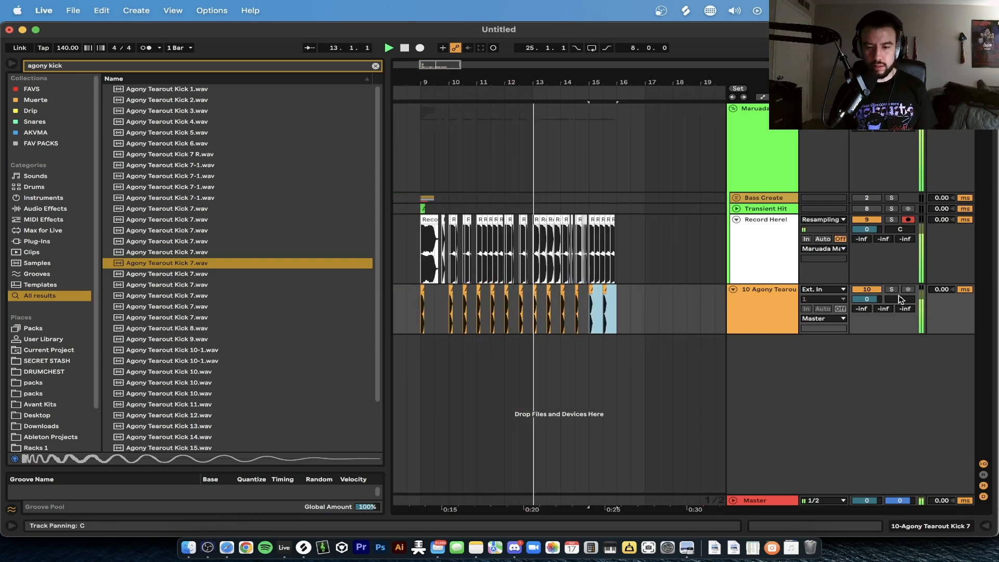
Add an audio track below the kick and search the browser for "agony snare".
key("super+t")
left_click(421, 358)
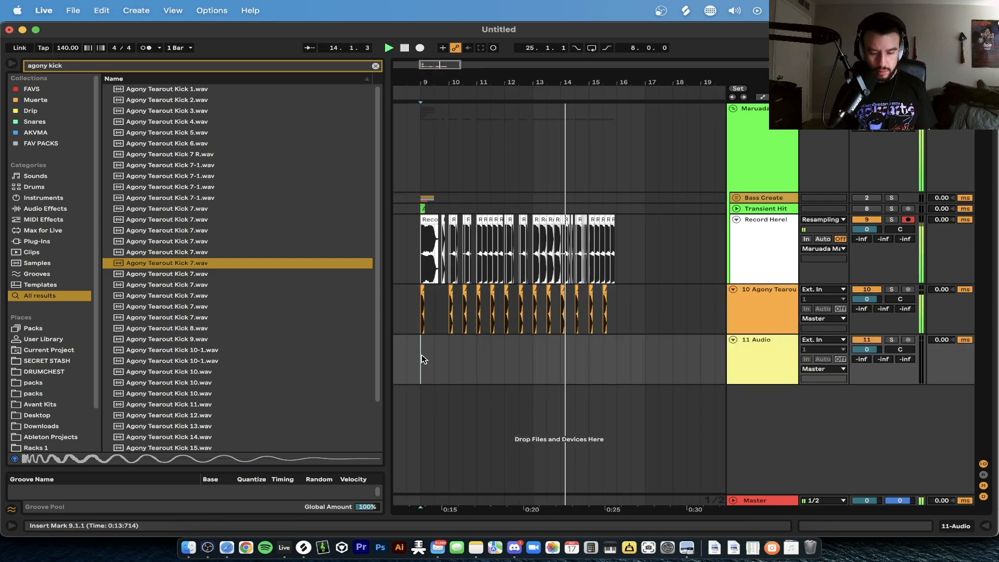
key("super+f")
type("agony snare")
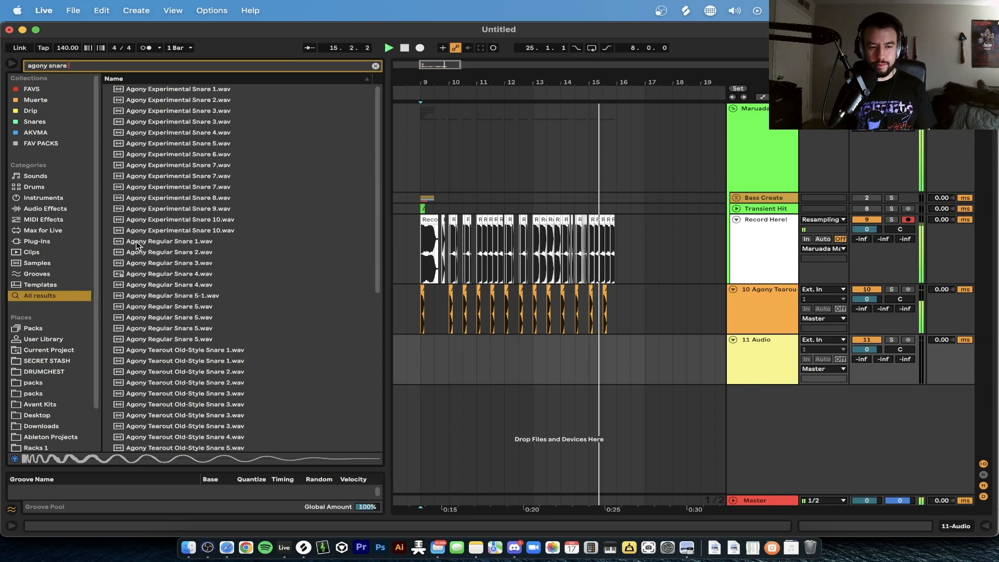
Audition the Agony Regular Snare samples on their own and against the pattern playing from 9.1.1.
left_click(139, 252)
left_click(193, 275)
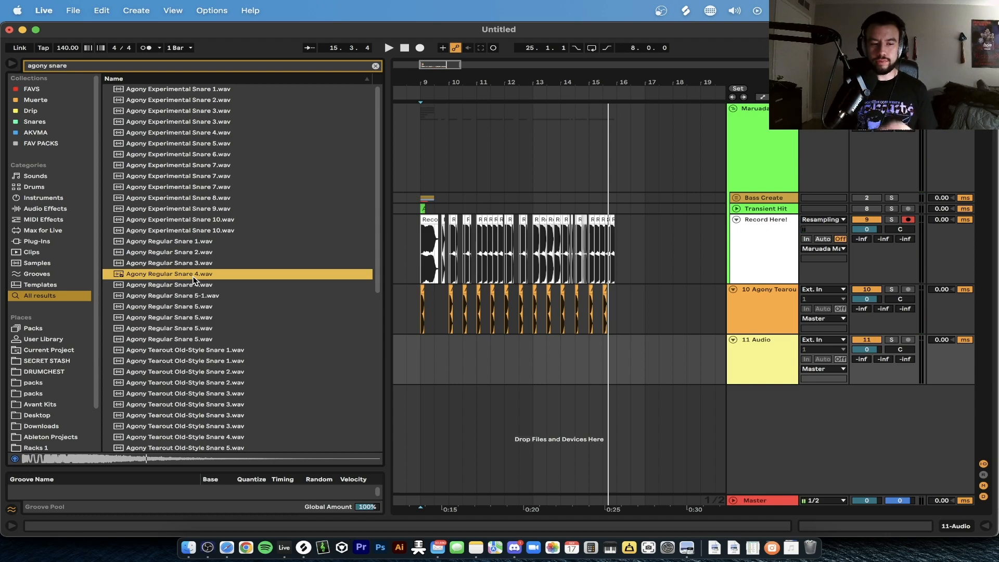
scroll(177, 278, "down", 2)
left_click(182, 234)
left_click(196, 245)
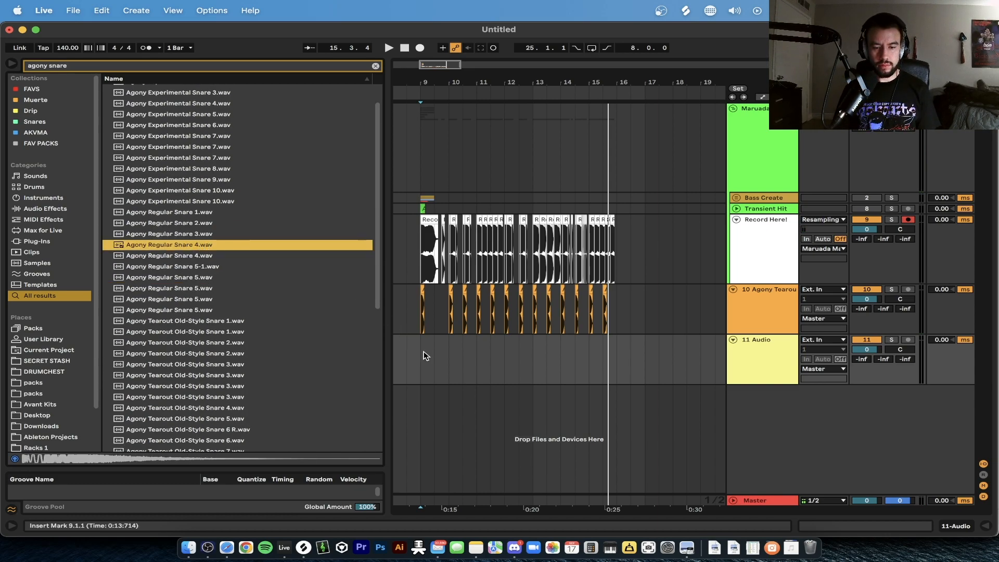
left_click(422, 349)
key("space")
scroll(468, 365, "up", 5)
scroll(470, 367, "left", 2)
left_click(194, 232)
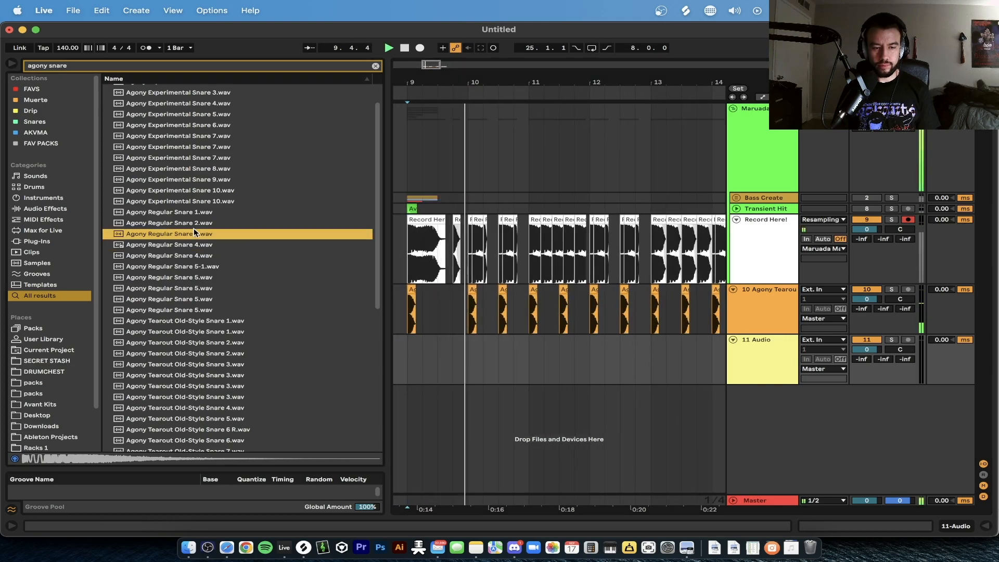
Place Agony Regular Snare 4.wav at 10.3.1 on the new track and play from 10.1.1.
left_click_drag(198, 243, 488, 363)
left_click(469, 357)
key("space")
key("space")
scroll(500, 357, "up", 2)
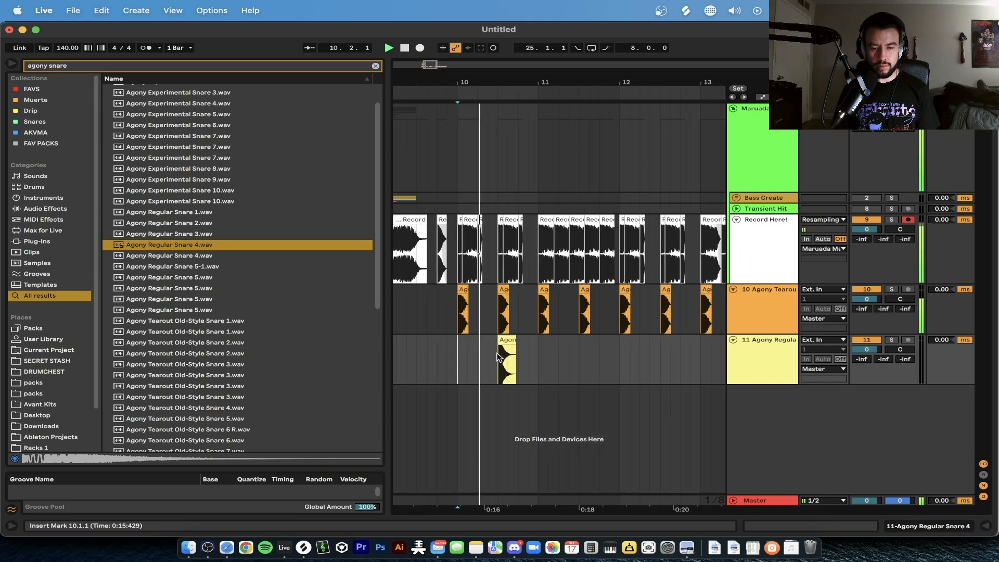
Repeat the regular snare on beat 3 of bars 11 to 15 and set its track volume to -1.5 dB.
left_click(506, 340)
left_click(579, 356)
key("super+v")
scroll(580, 355, "down", 2)
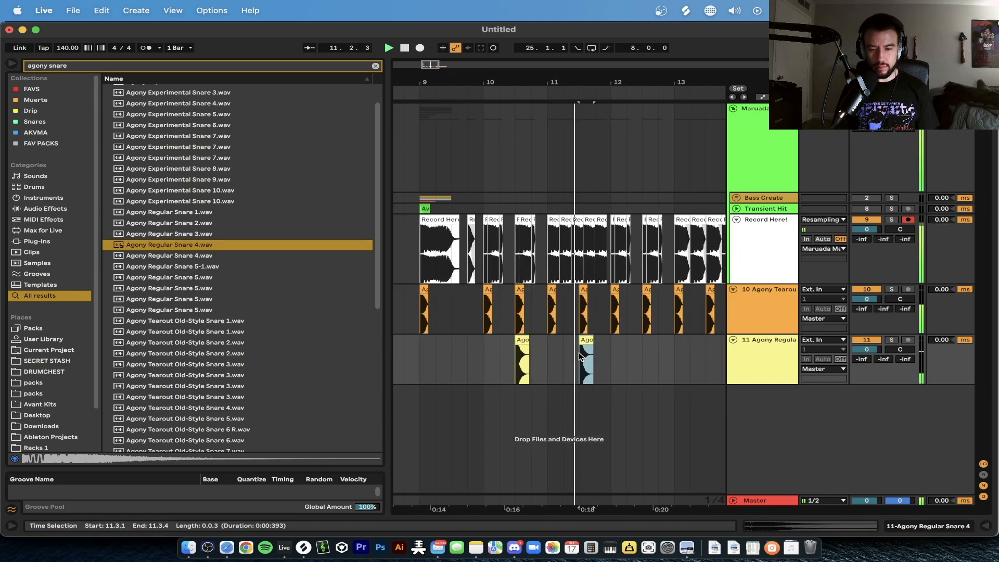
left_click_drag(546, 358, 495, 357)
key("super+d")
key("super+d")
key("super+d")
key("super+d")
key("super+d")
scroll(479, 357, "down", 2)
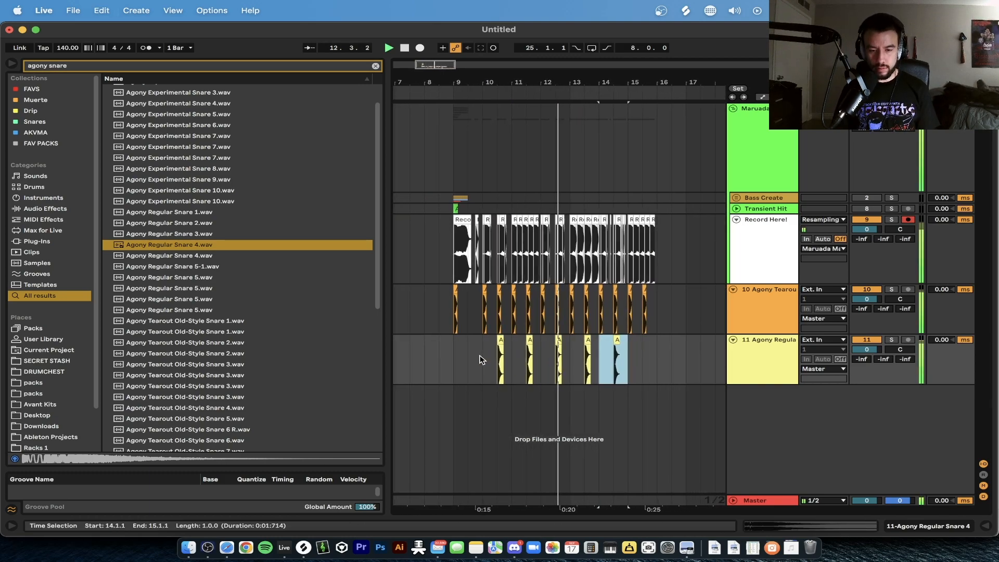
left_click_drag(880, 351, 881, 358)
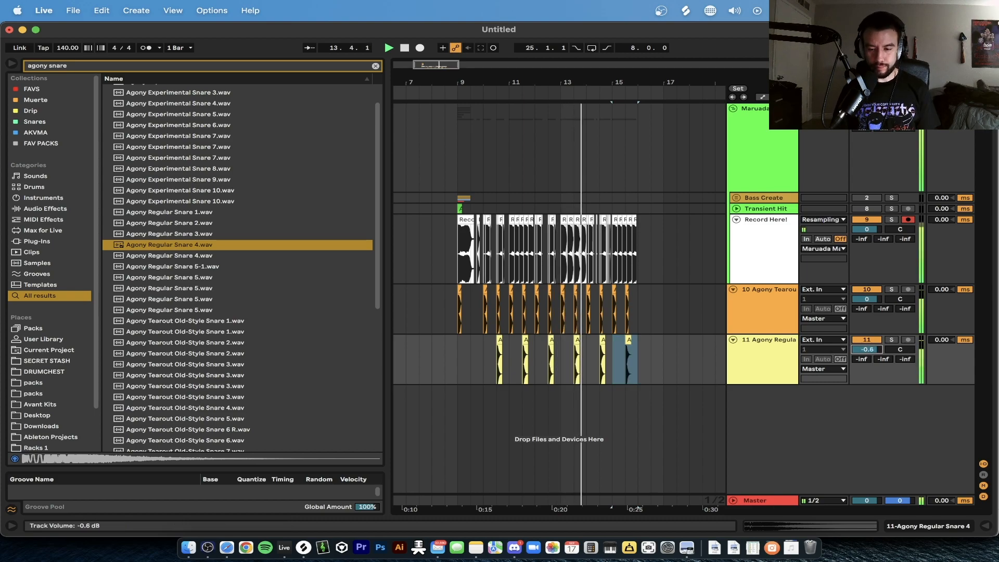
Add an audio track with Agony Tearout Pan Snare 4.wav at 10.3.1, and play from 9.1.1.
key("super+t")
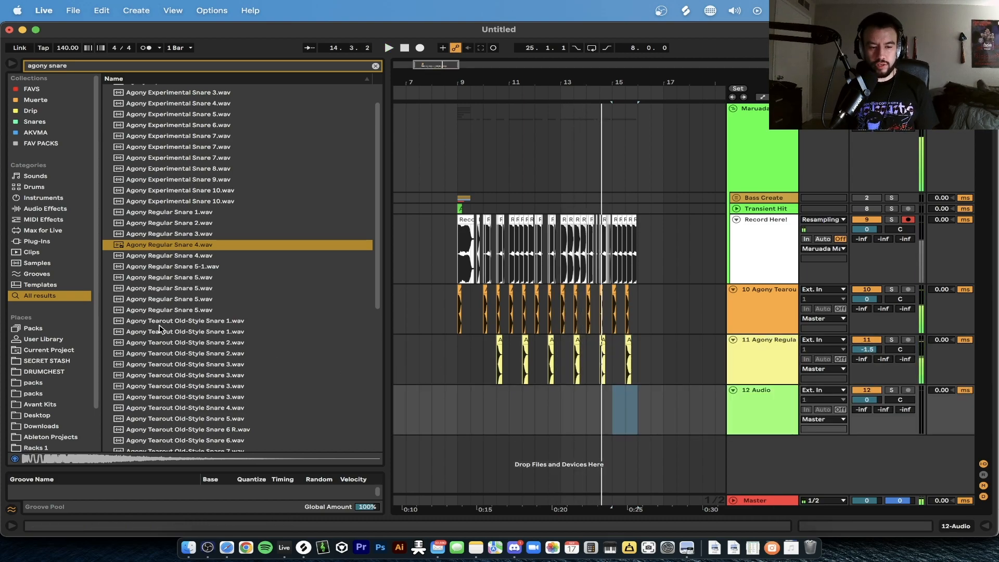
key("Down")
key("Down")
key("Down")
key("Down")
key("Down")
key("Down")
key("Down")
key("Down")
key("Down")
key("Down")
key("Down")
key("Down")
key("Down")
key("Down")
key("Down")
key("Down")
key("Down")
key("Down")
key("Down")
key("Down")
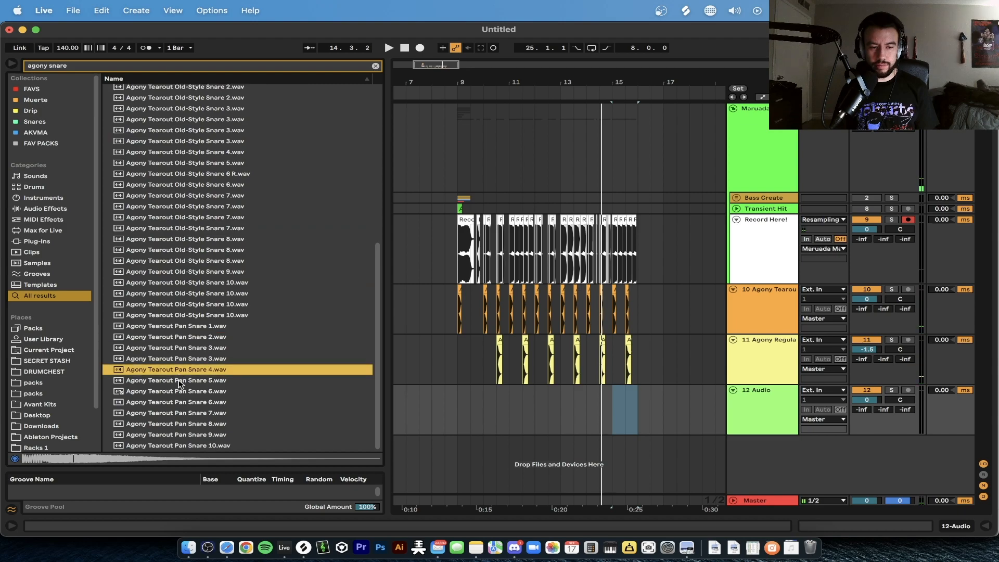
mouse_move(182, 373)
left_mouse_down()
mouse_move(513, 397)
mouse_move(496, 401)
left_mouse_up()
left_click(457, 401)
key("space")
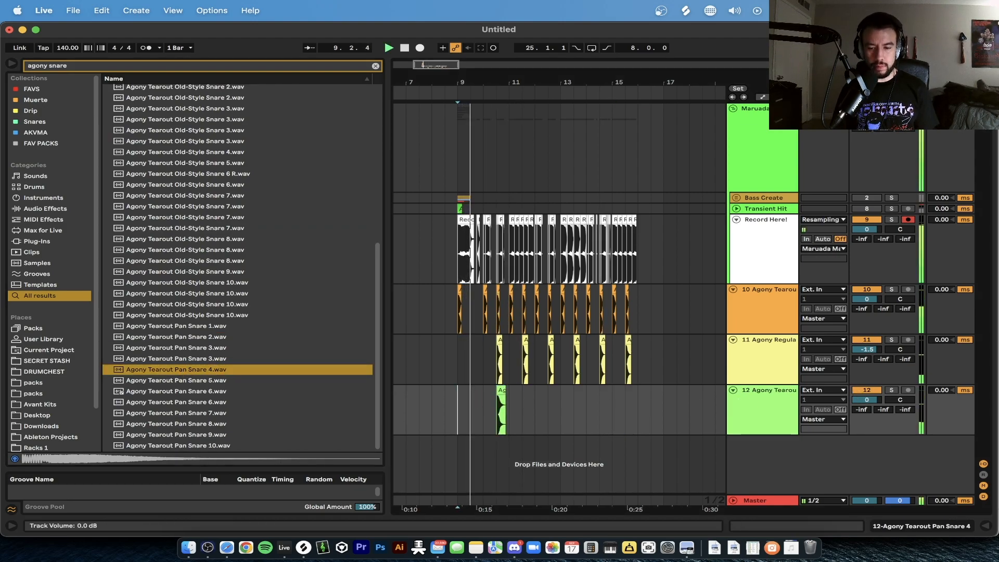
Copy the pan snare to 11.3.1 and 12.3.1, and set its track volume to -6.0 dB.
scroll(473, 419, "up", 5)
scroll(596, 397, "down", 5)
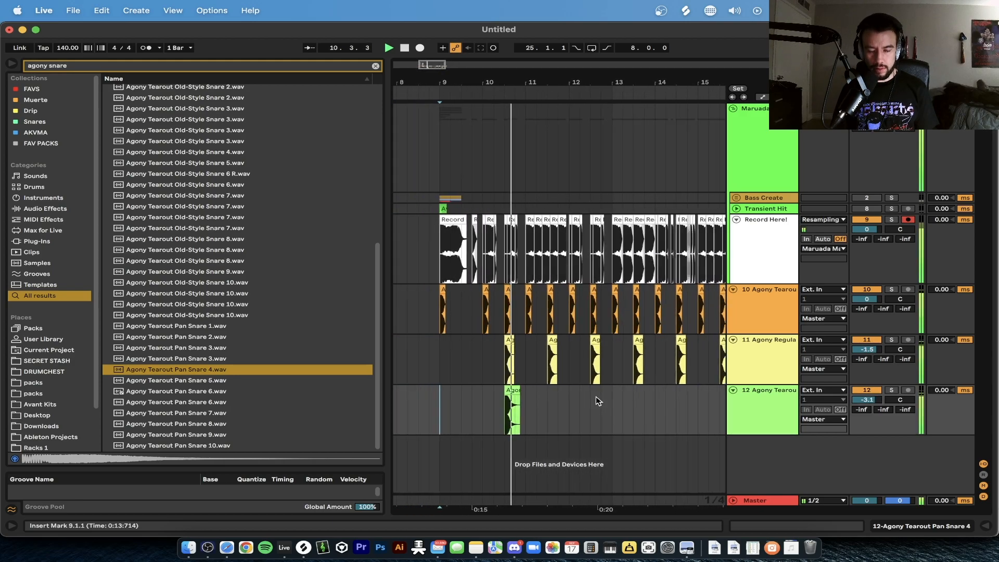
left_click(539, 390)
key("super+c")
left_click(563, 400)
key("super+v")
left_click(594, 400)
key("super+v")
left_click_drag(859, 401, 859, 412)
Paste the pan snare at 13.3.1, 14.3.1 and 15.3.1.
left_click(623, 404)
key("super+v")
left_click(655, 405)
key("super+v")
left_click(685, 406)
key("super+v")
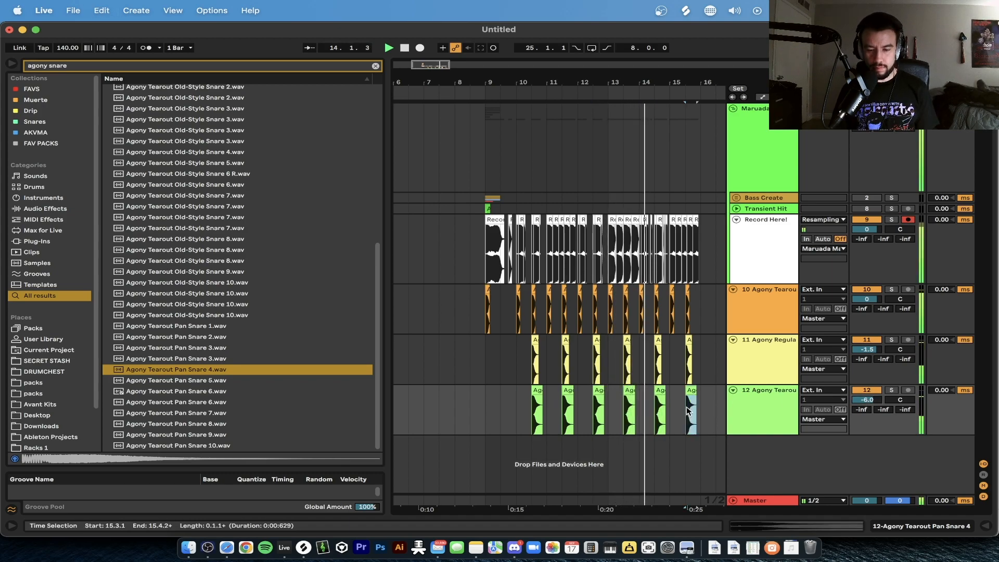
Place Agony Experimental Snare 7.wav over the pan snare at 10.3.1 and play it.
scroll(213, 218, "up", 3)
scroll(208, 213, "up", 10)
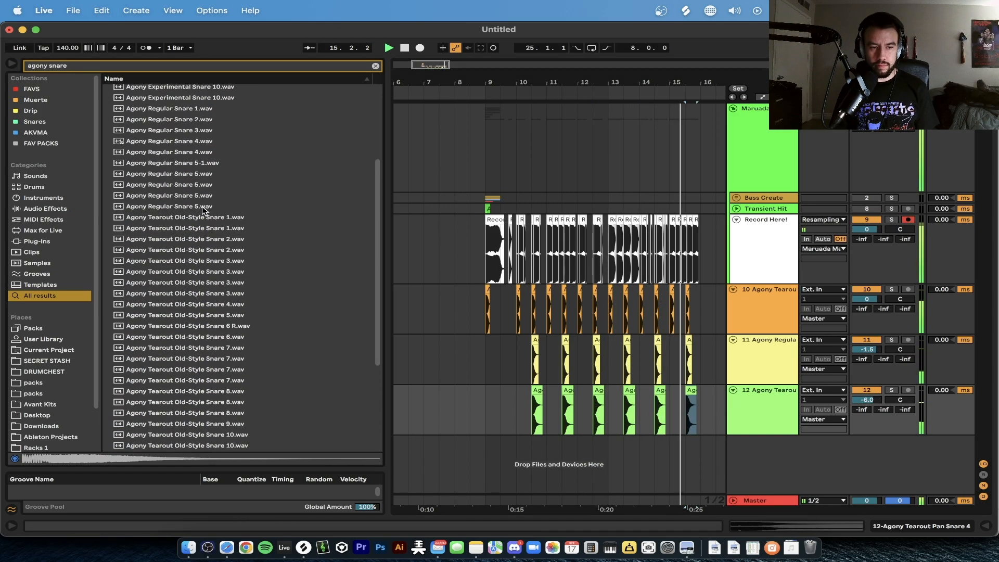
left_click(186, 165)
left_click_drag(188, 165, 630, 417)
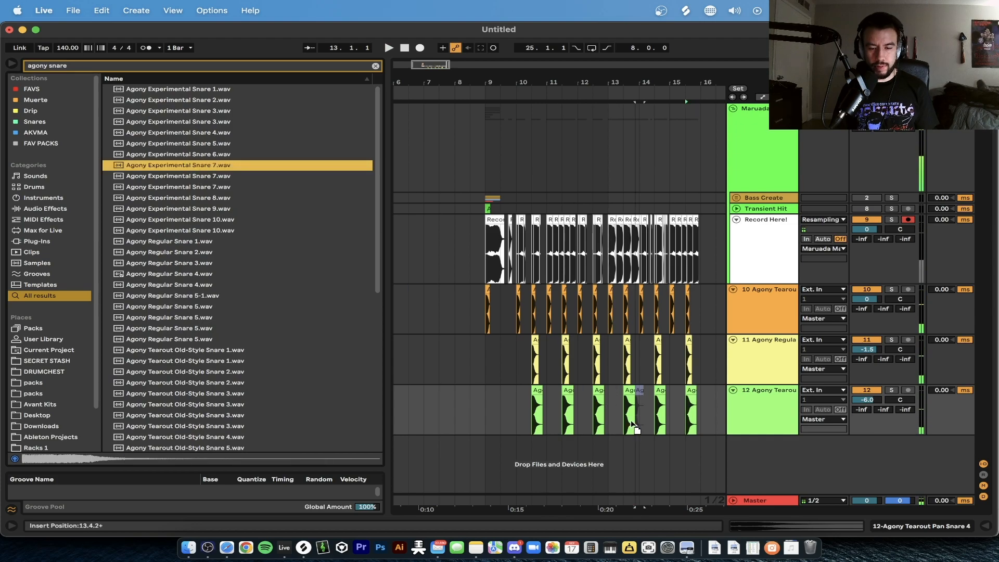
left_click_drag(543, 416, 532, 416)
key("space")
scroll(532, 411, "up", 5)
key("space")
key("space")
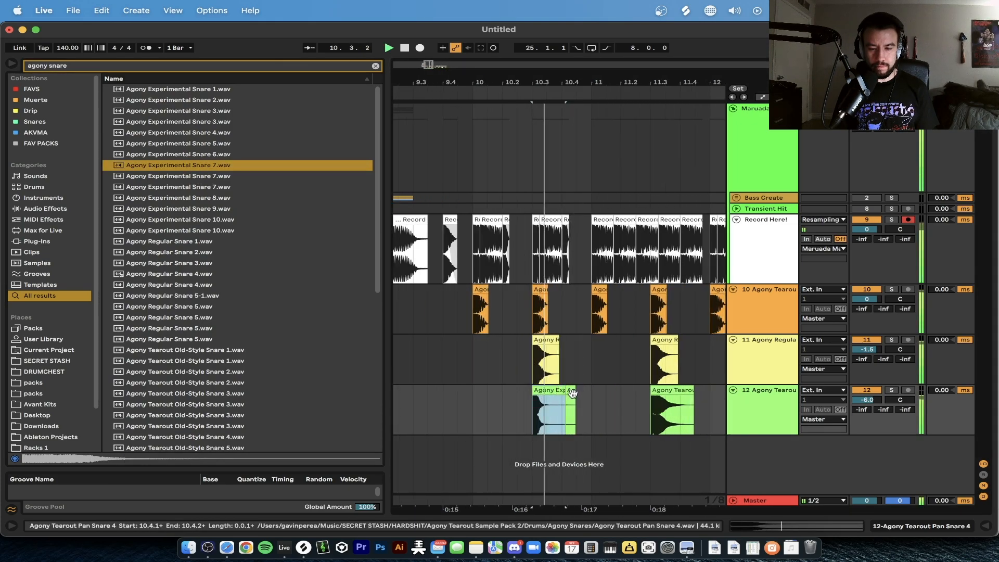
Delete the leftover pan snare tail in bar 10, copy the experimental snare, and delete all pan snare clips after bar 10.
left_click(572, 391)
key("space")
left_click(580, 364)
left_click(546, 390)
key("super+c")
scroll(541, 392, "down", 5)
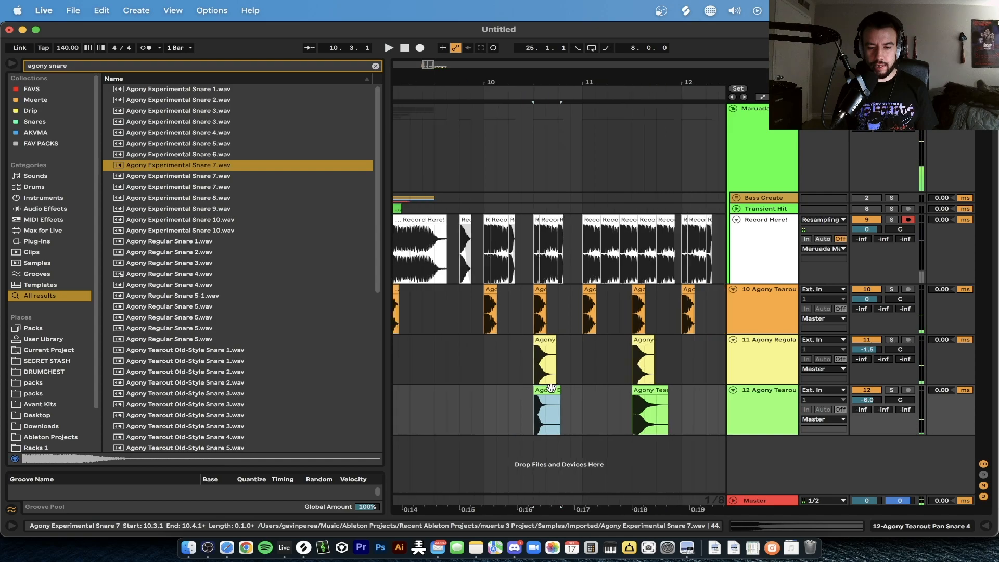
left_click_drag(493, 409, 725, 408)
key("Delete")
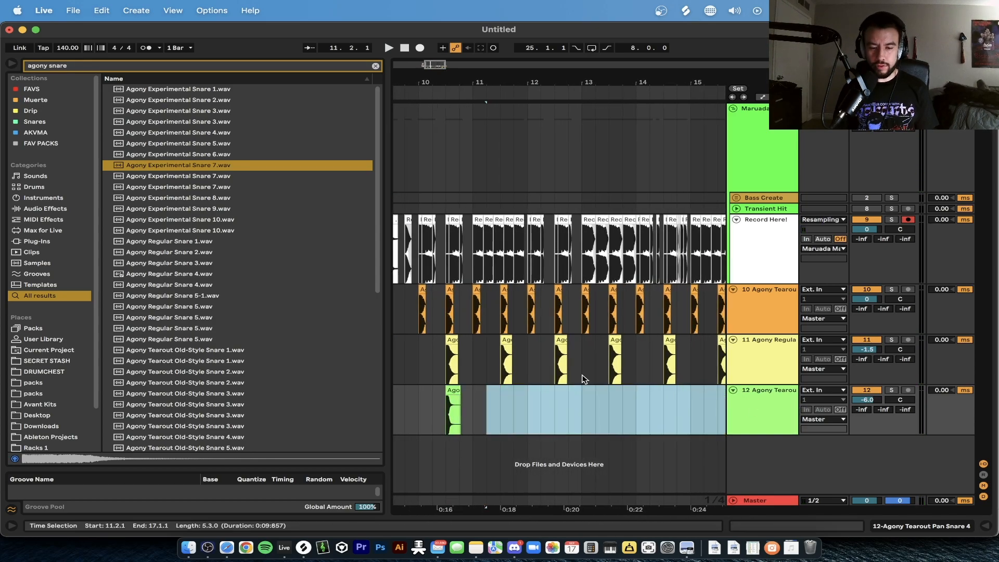
Paste the experimental snare on beat 3 of bars 11 to 15 and play from 9.1.1.
left_click(498, 407)
key("super+v")
scroll(497, 407, "down", 2)
left_click(546, 409)
key("super+v")
left_click(598, 410)
key("ctrl+v")
key("ctrl+v")
scroll(608, 406, "left", 5)
left_click(513, 373)
key("space")
scroll(513, 374, "right", 3)
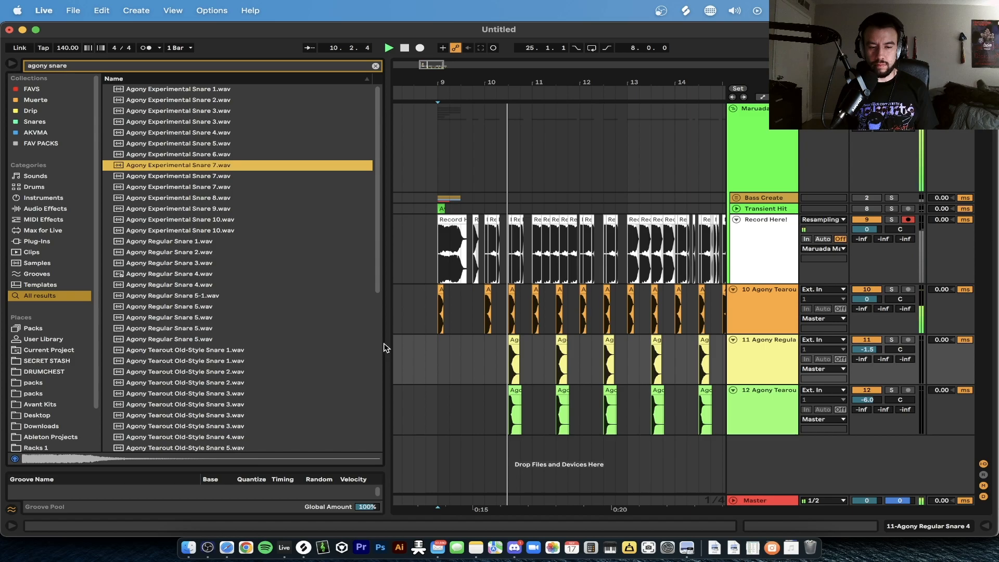
Narrow the browser, find Convolver Snare.adv and load it onto the experimental snare track.
left_click_drag(383, 329, 301, 319)
scroll(457, 366, "up", 3)
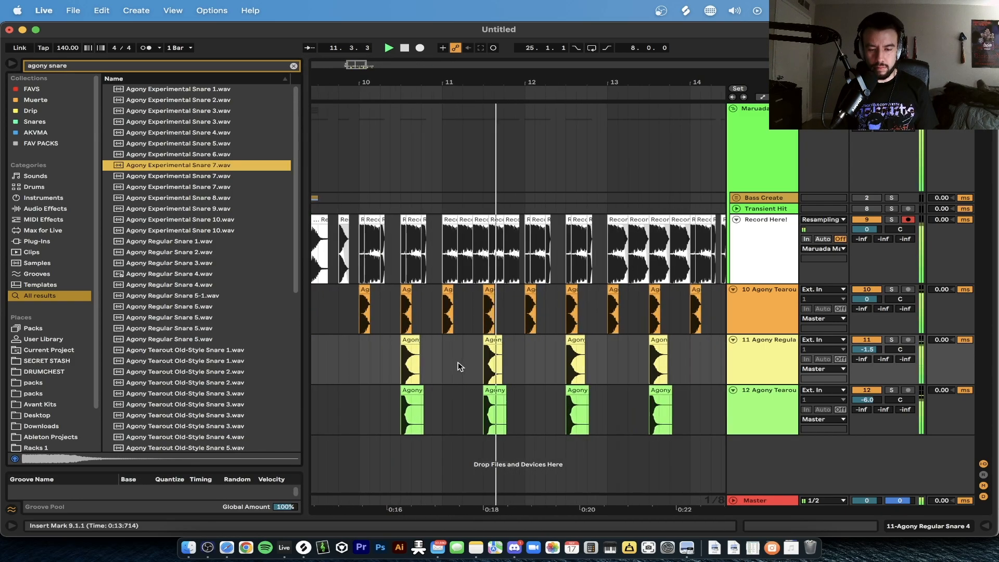
scroll(458, 367, "down", 2)
double_click(745, 400)
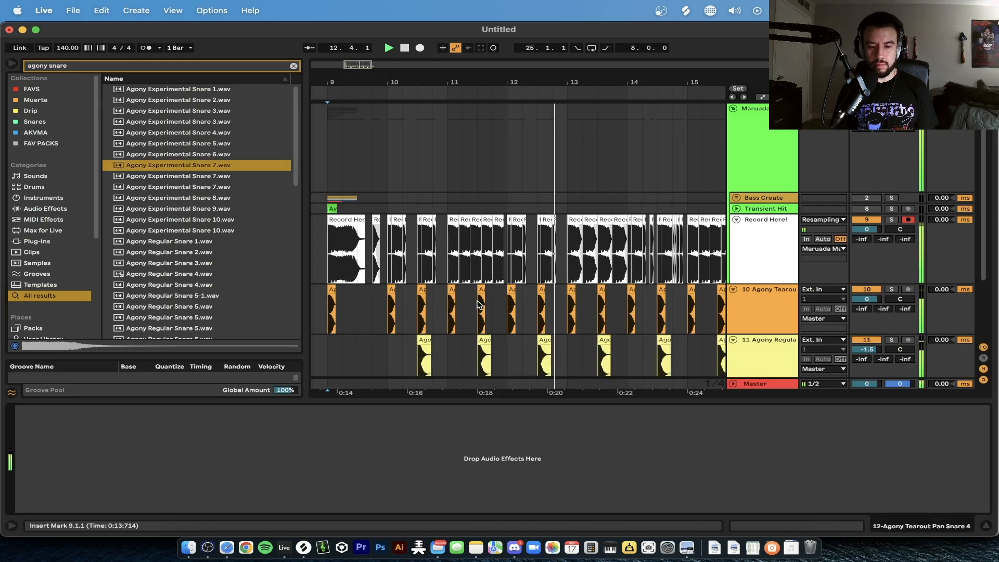
scroll(476, 304, "down", 4)
key("super+f")
type("convo")
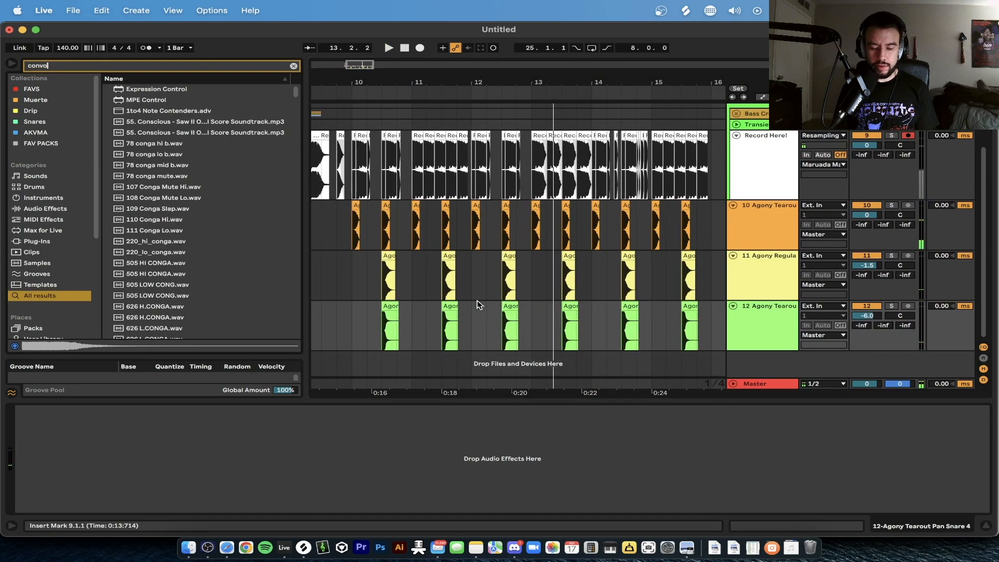
double_click(162, 111)
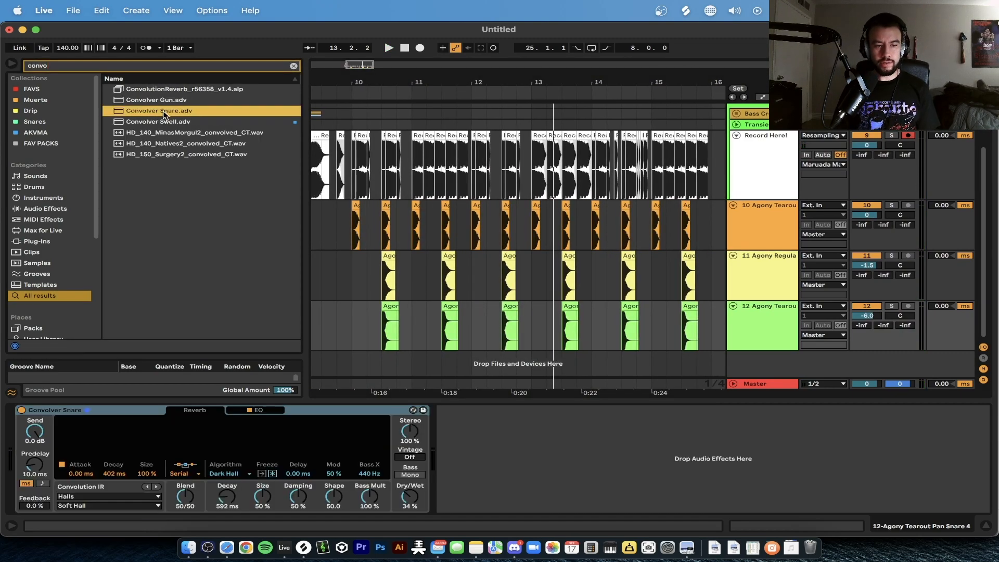
Play from 10.1.1 and set Convolver Snare's Dry/Wet to 24% on the experimental snare track.
left_click(98, 414)
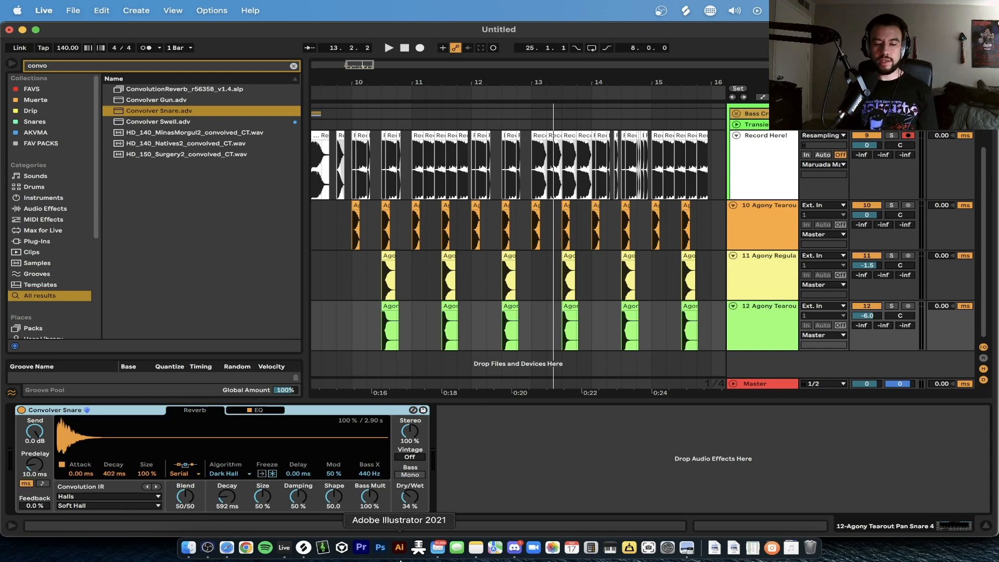
left_click(387, 402)
left_click(358, 413)
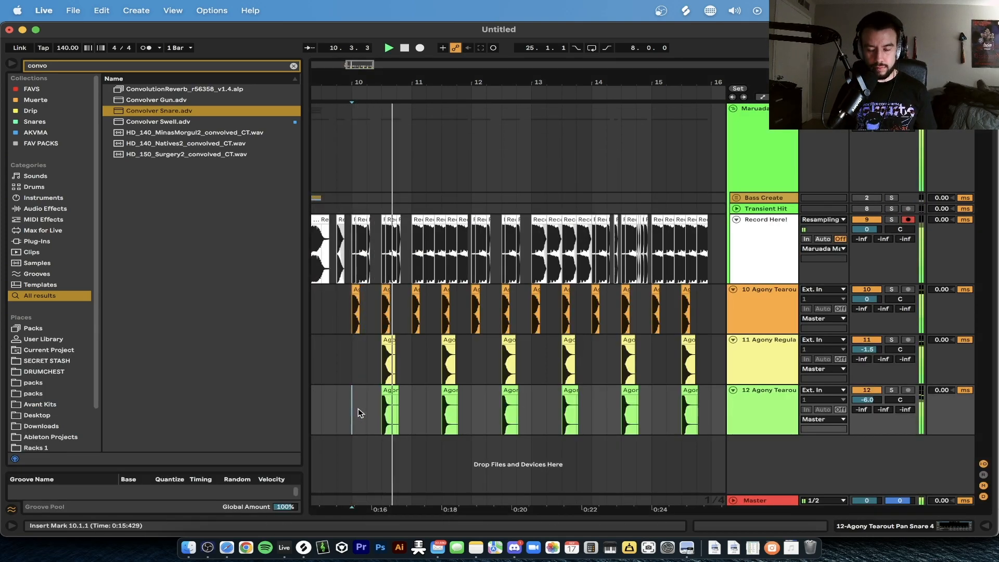
scroll(358, 408, "left", 3)
scroll(358, 408, "down", 3)
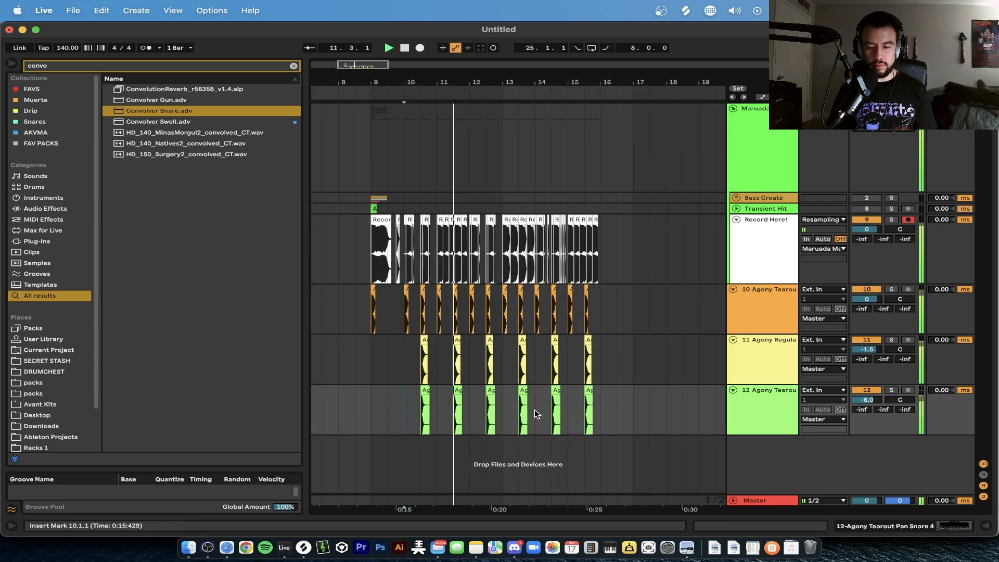
double_click(772, 395)
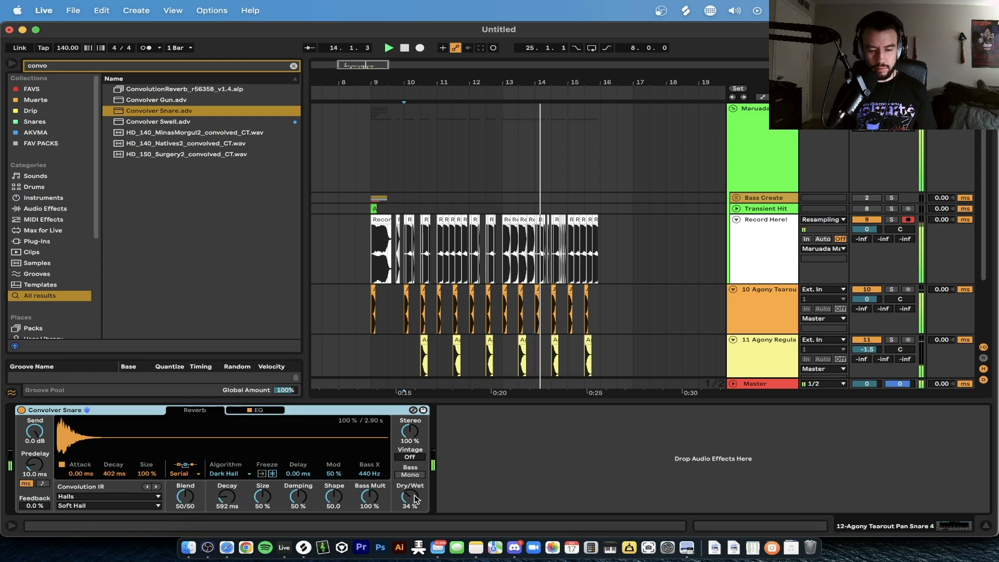
left_click_drag(410, 497, 410, 508)
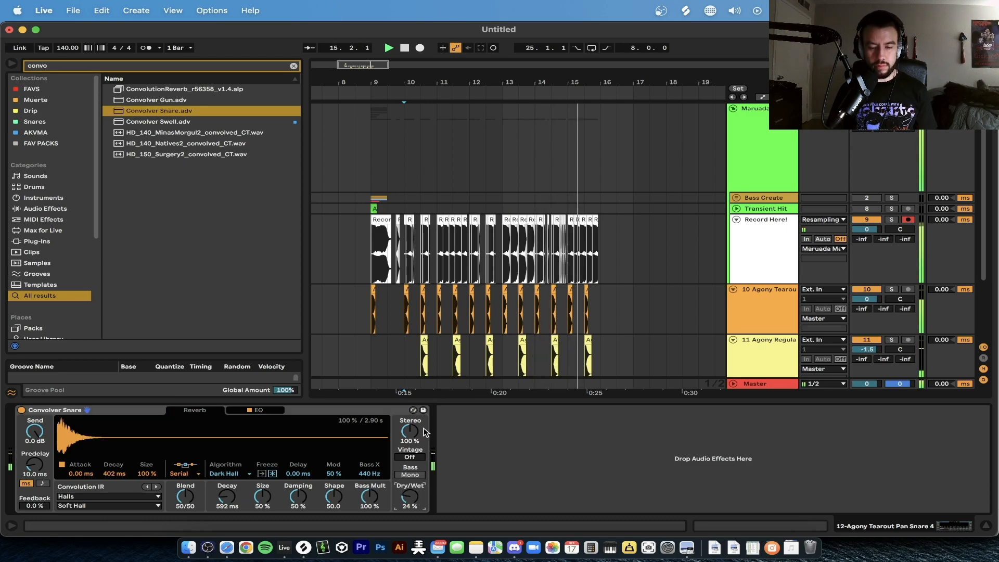
Play the arrangement from 9.1.1 and duplicate the Record Here! track with all its chopped clips.
left_click(392, 402)
scroll(392, 404, "down", 5)
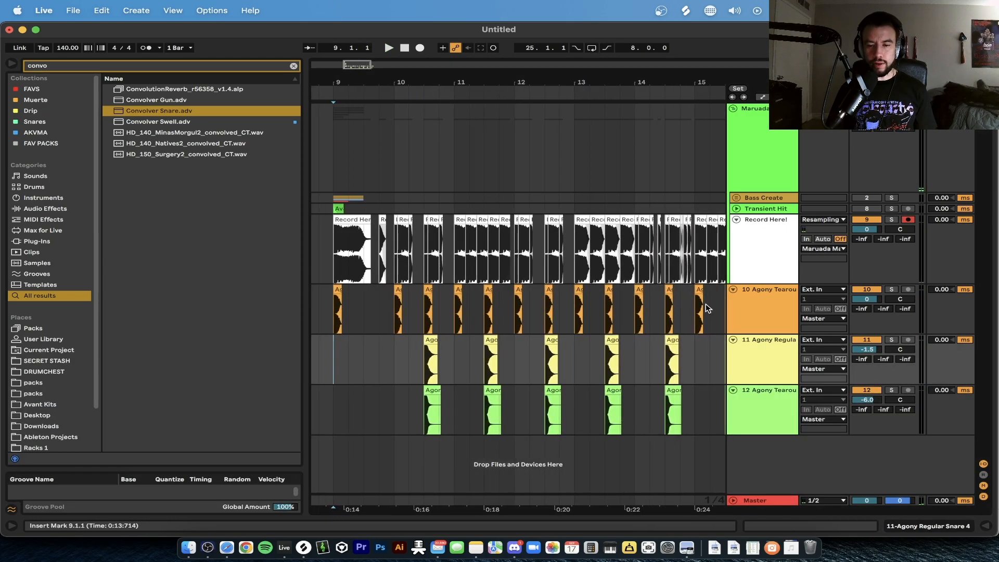
left_click(743, 267)
scroll(453, 256, "down", 3)
key("space")
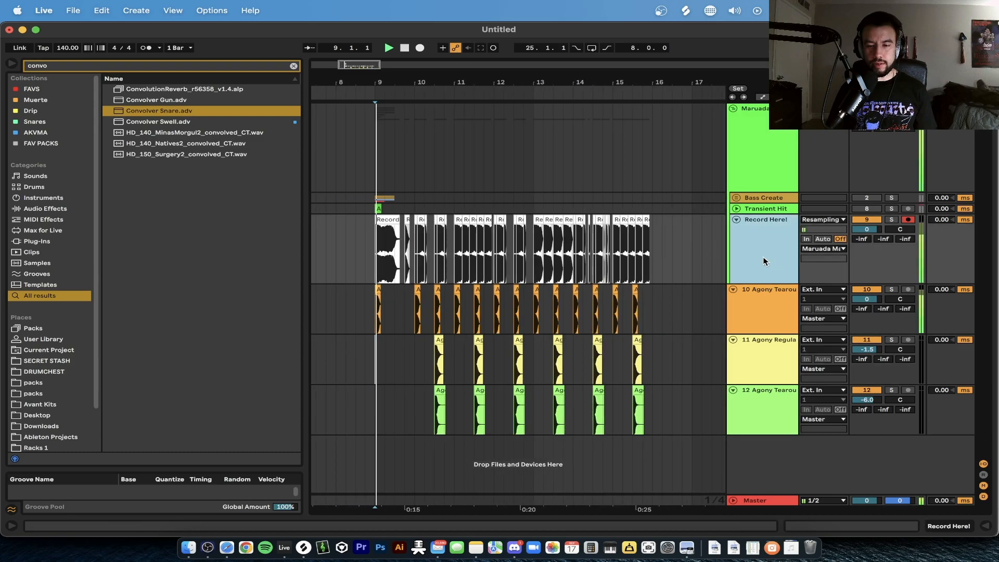
scroll(385, 270, "up", 5)
scroll(385, 270, "down", 5)
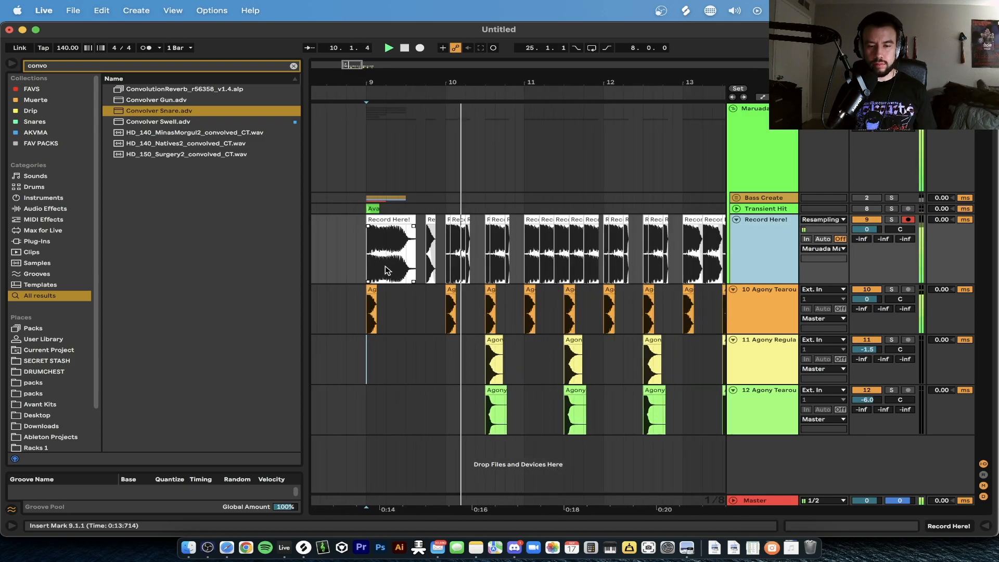
scroll(385, 269, "down", 2)
left_click(772, 245)
key("super+d")
Load the ezSides.adg rack onto the duplicated Record Here! track and close its Multiply plugin window.
double_click(764, 307)
key("super+f")
type("ezside")
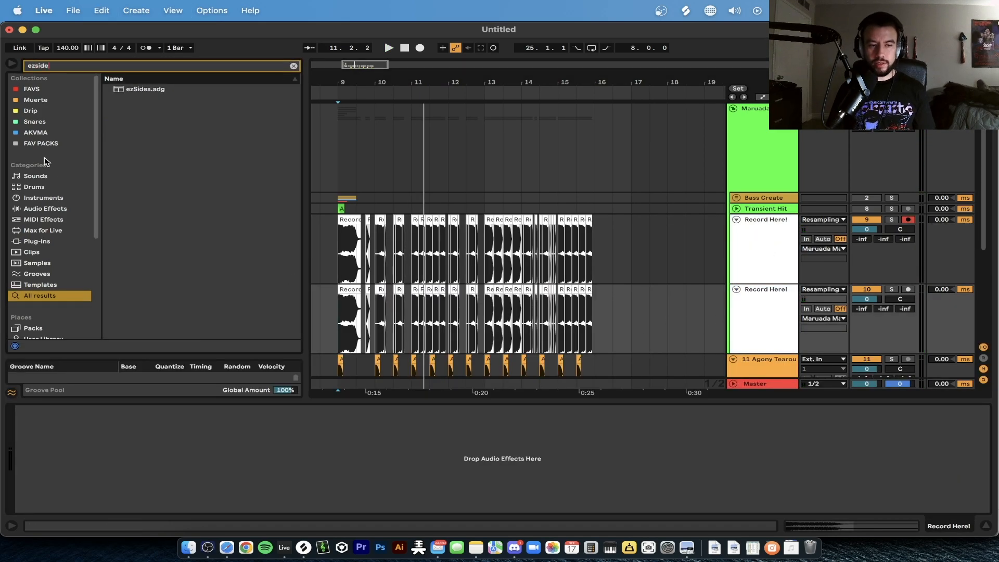
double_click(126, 94)
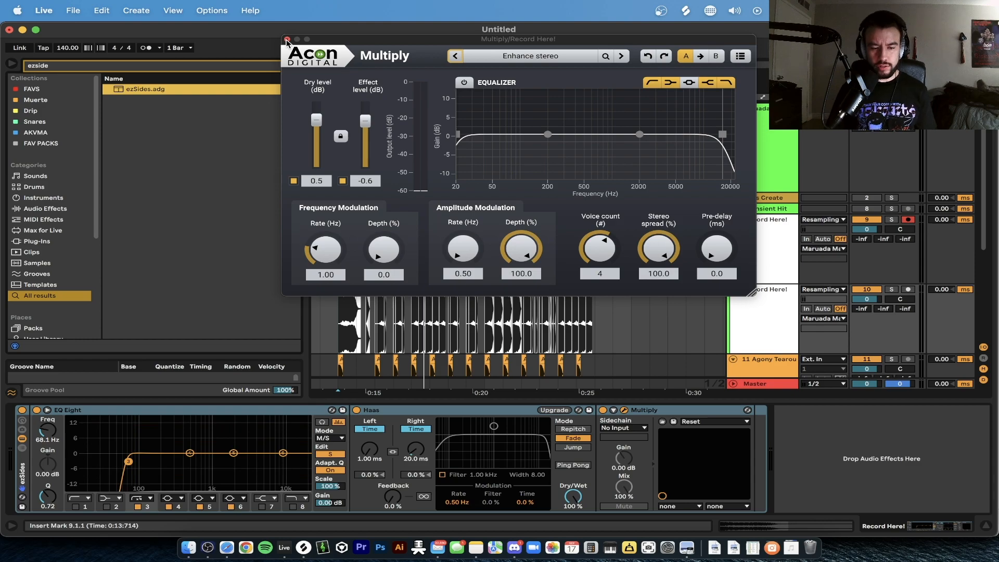
left_click(287, 39)
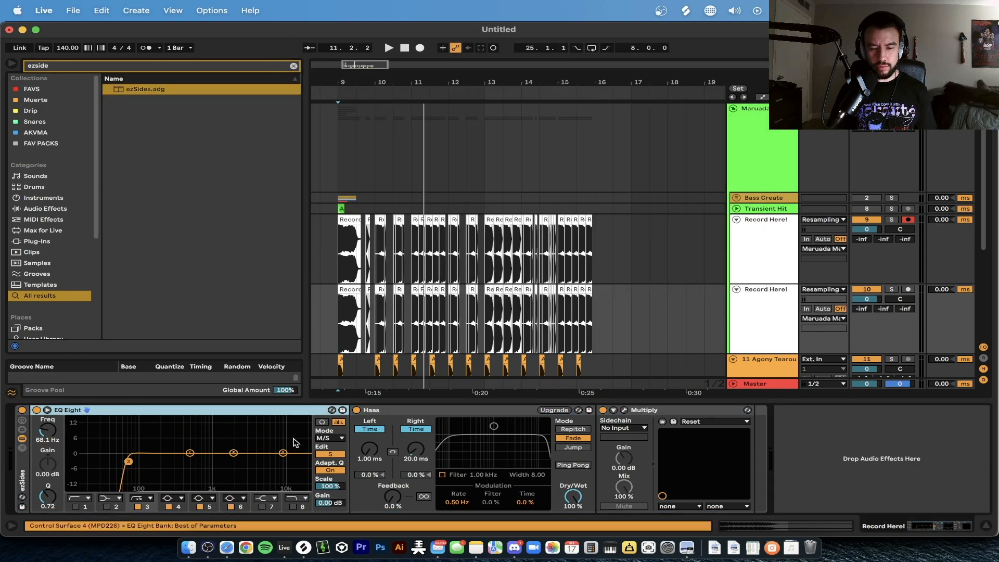
Review the ezSides EQ Eight and Multiply settings, and turn on Ping Pong in the Haas delay.
left_click(329, 438)
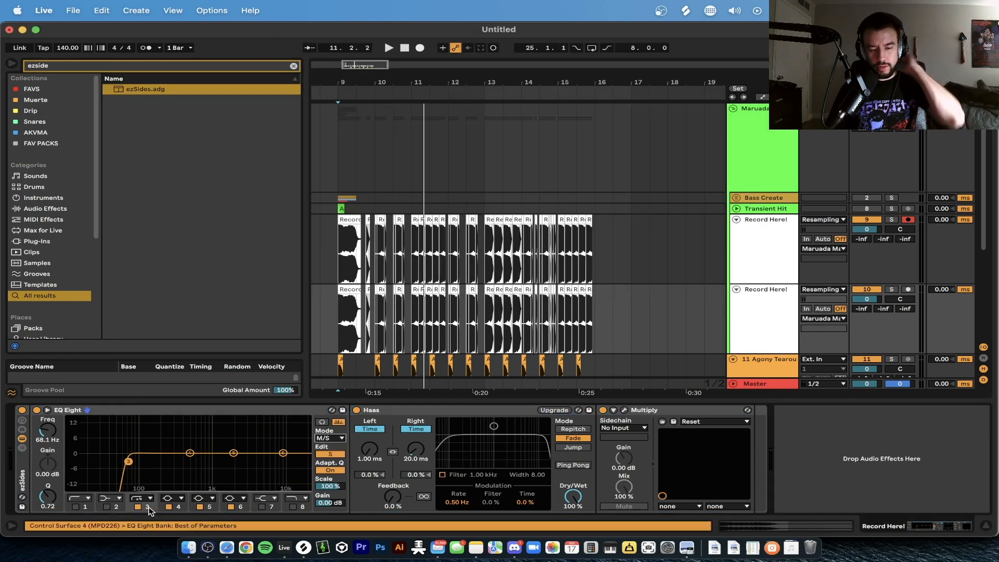
left_click(391, 416)
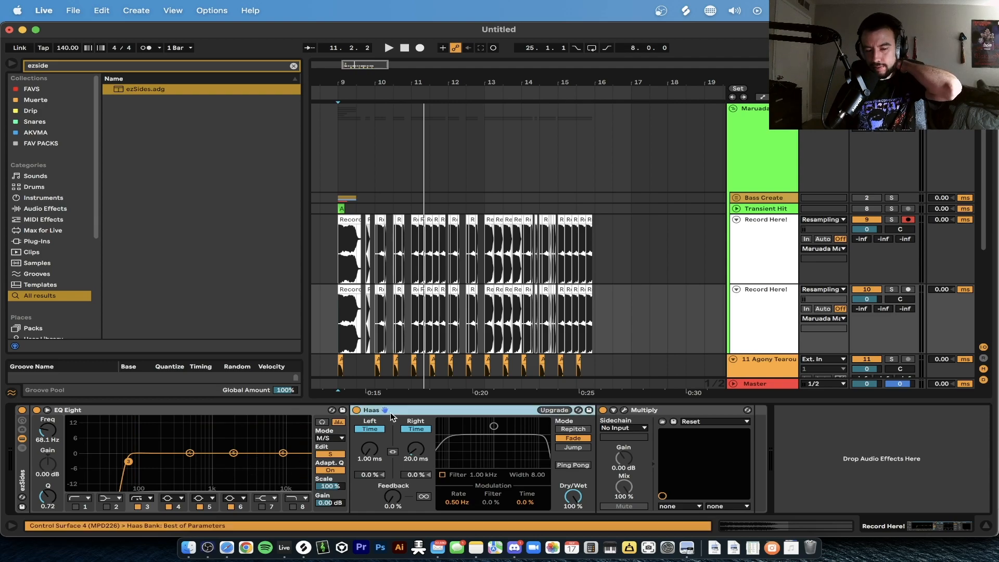
left_click(568, 465)
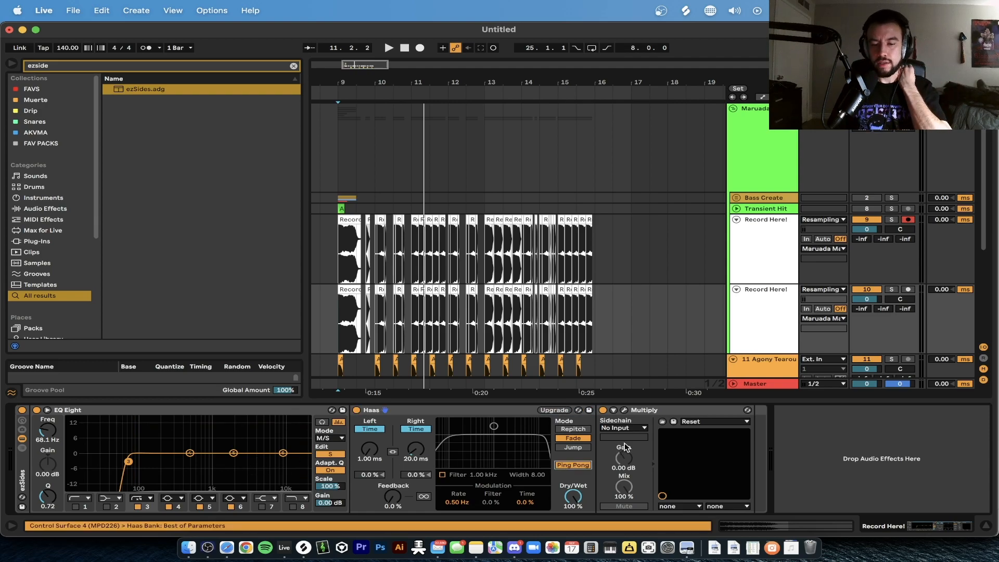
left_click(634, 410)
left_click(624, 410)
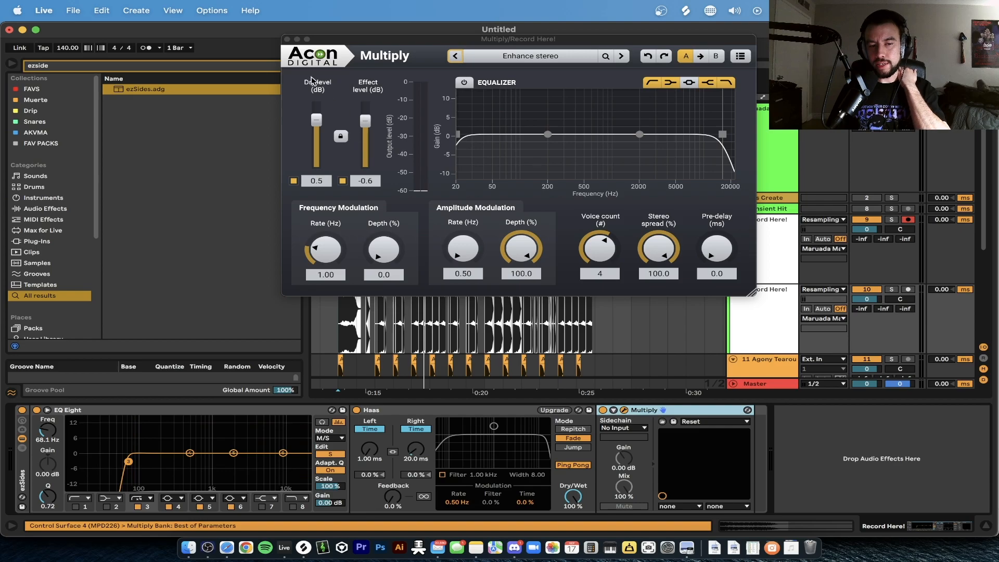
left_click(287, 39)
Solo and play the duplicated Record Here! track, and raise its EQ Eight low cut to 132 Hz.
left_click(437, 400)
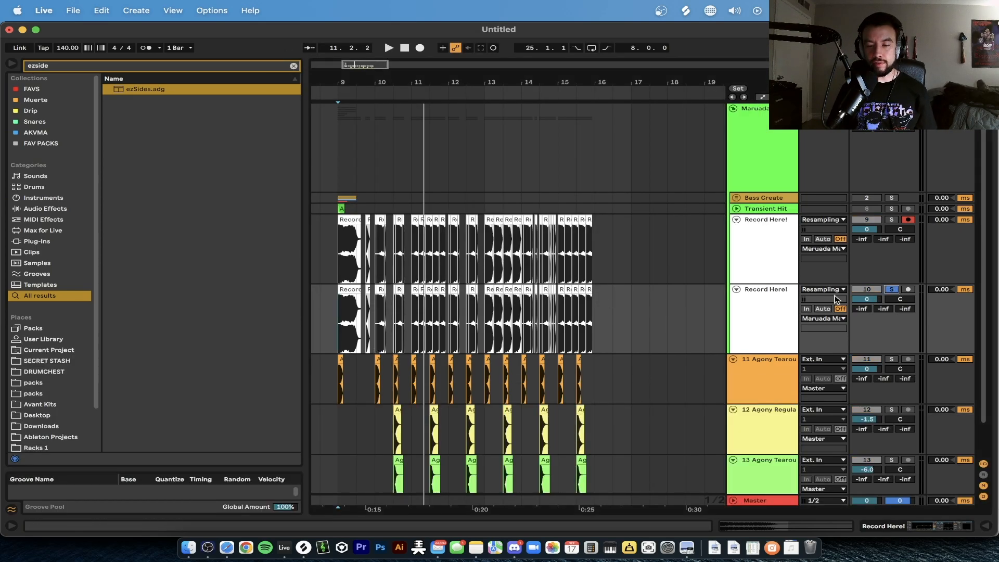
scroll(434, 338, "up", 5)
scroll(433, 338, "down", 7)
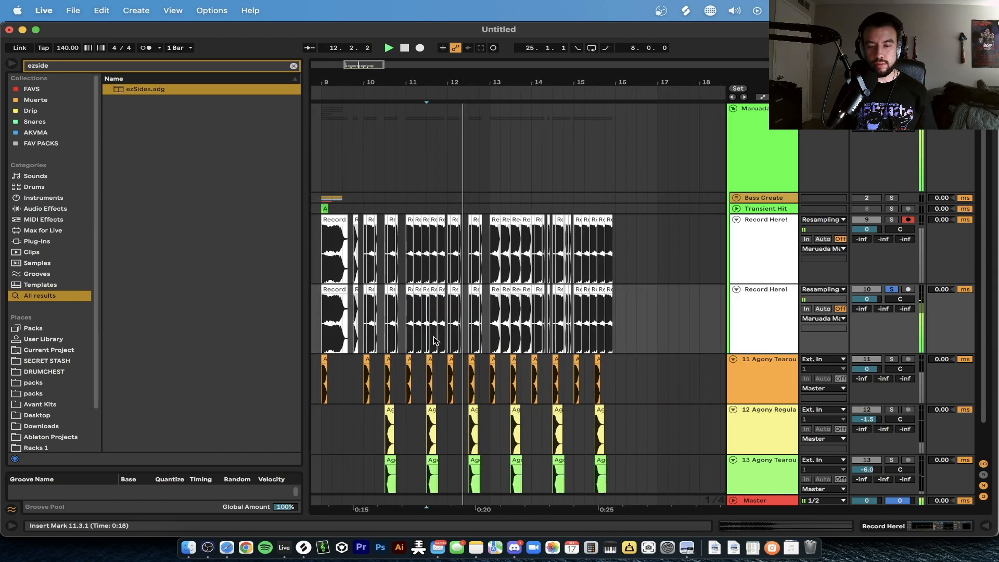
double_click(775, 327)
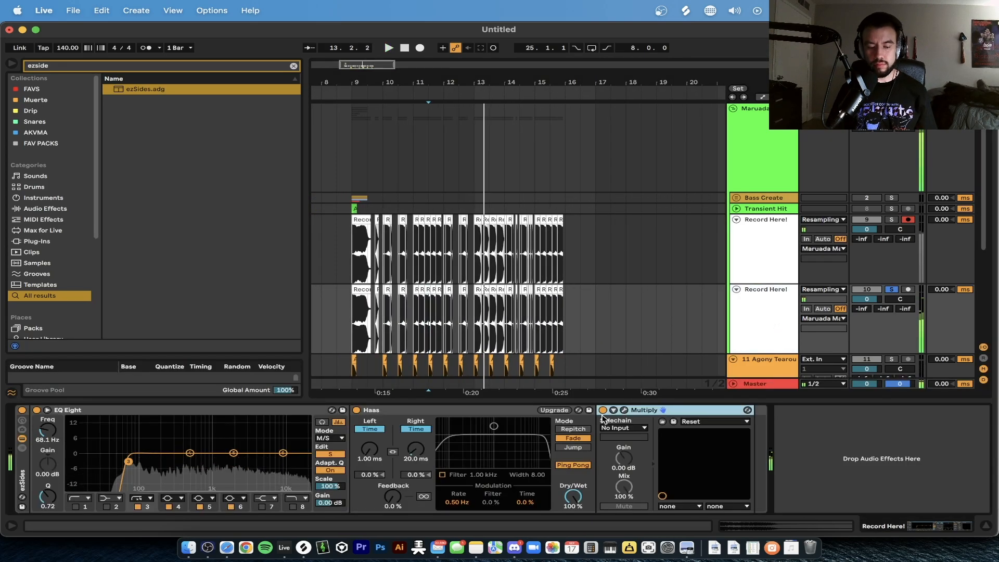
left_click_drag(129, 461, 149, 461)
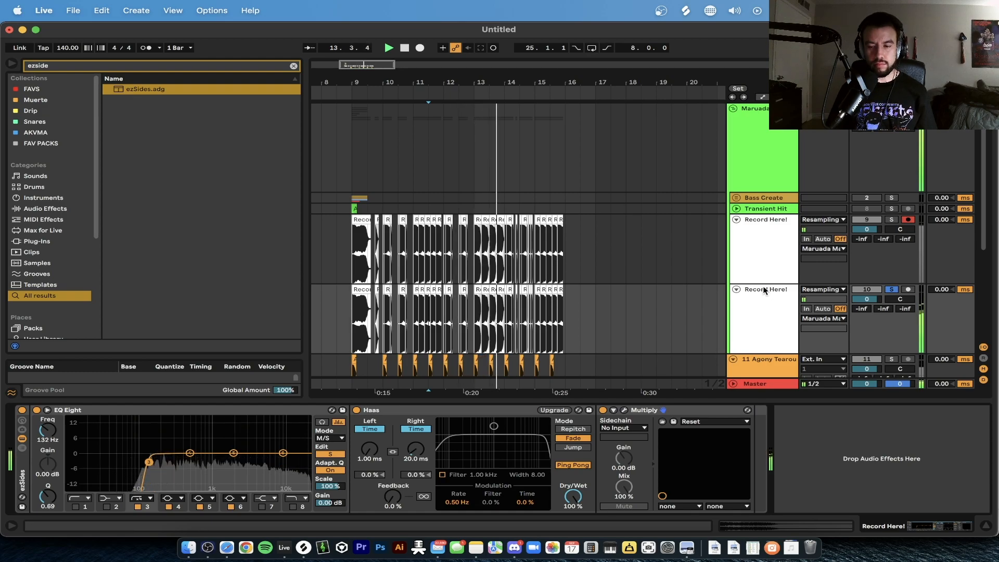
Unsolo the duplicate and play from 9.1.1 and 11.1.1, toggling solos to compare the original bass with and without the ezSides layer.
left_click(889, 289)
key("space")
scroll(598, 302, "down", 2)
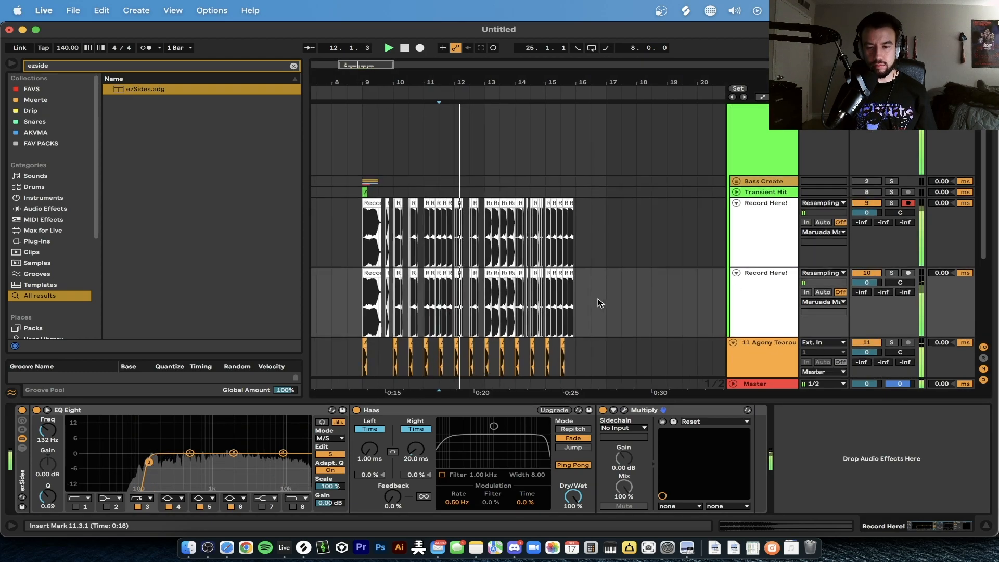
left_click(355, 236)
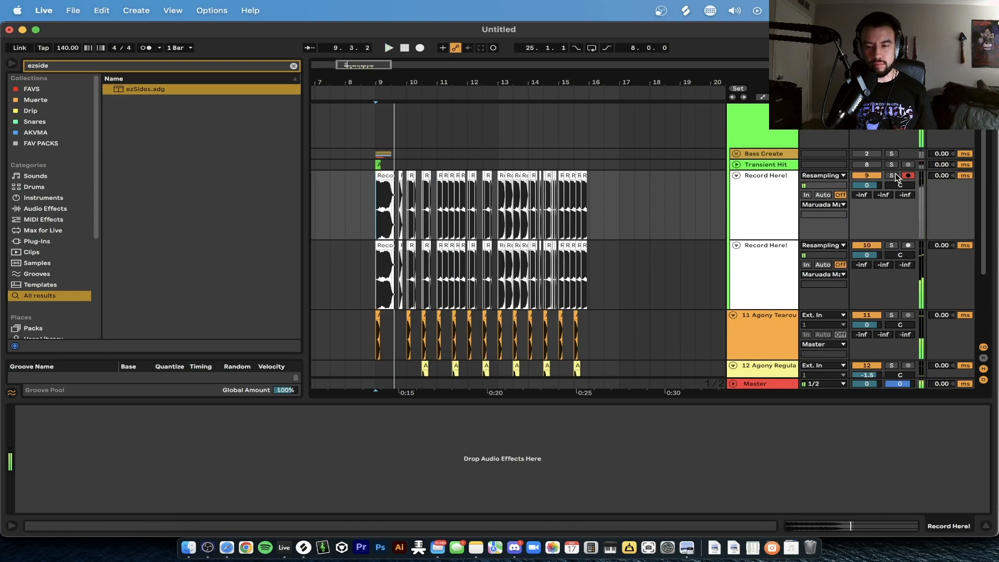
key("space")
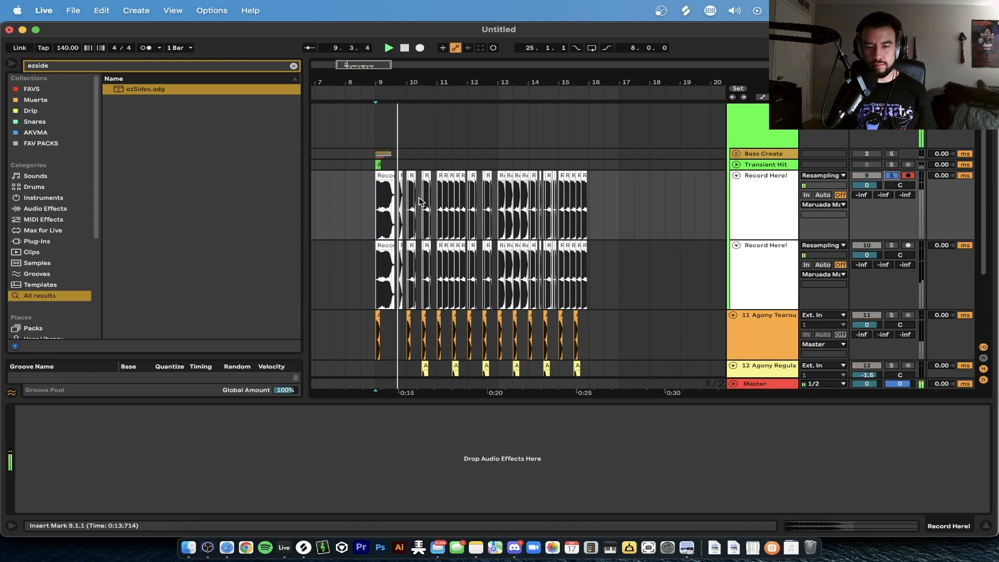
left_click(437, 164)
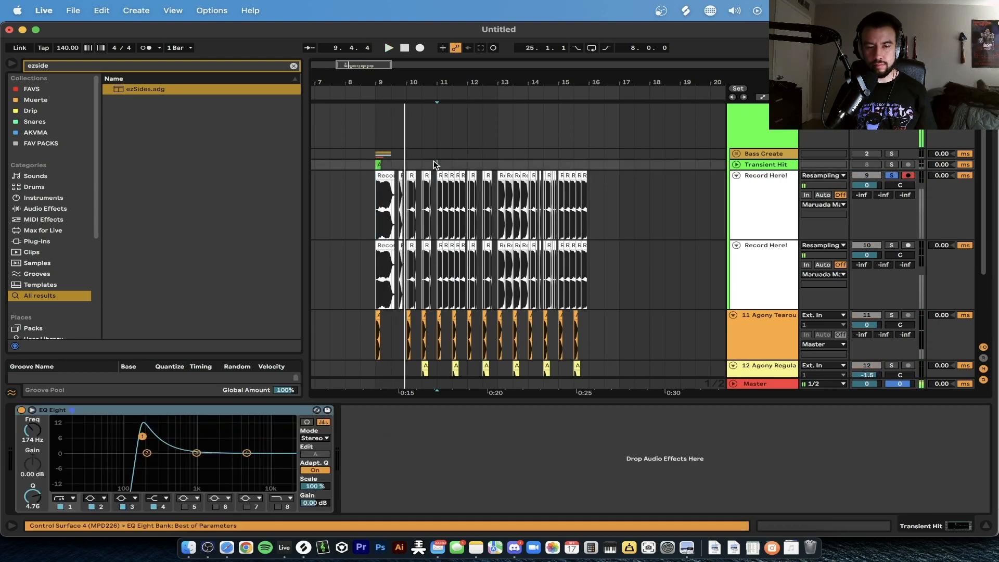
key("space")
left_click(891, 245)
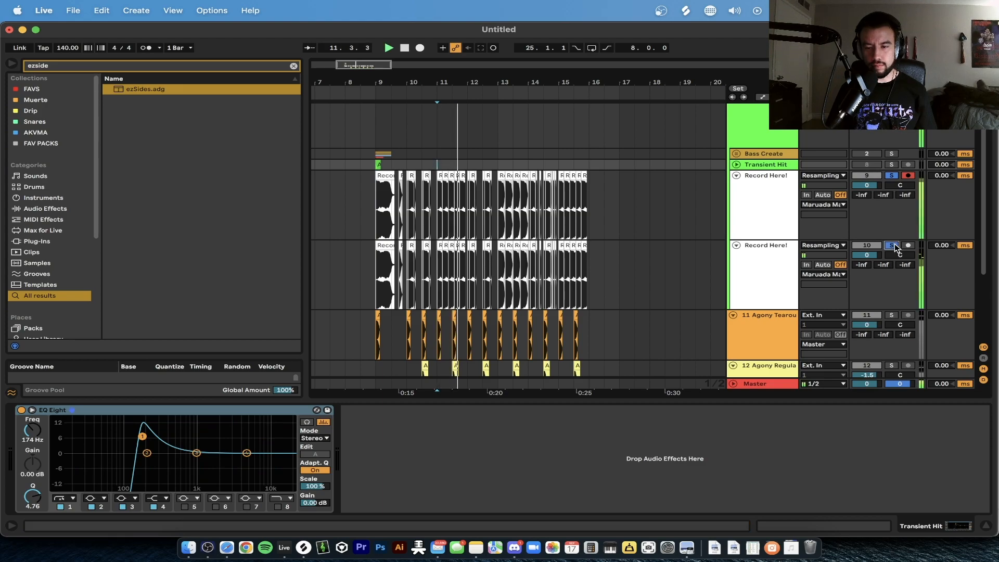
left_click(891, 245)
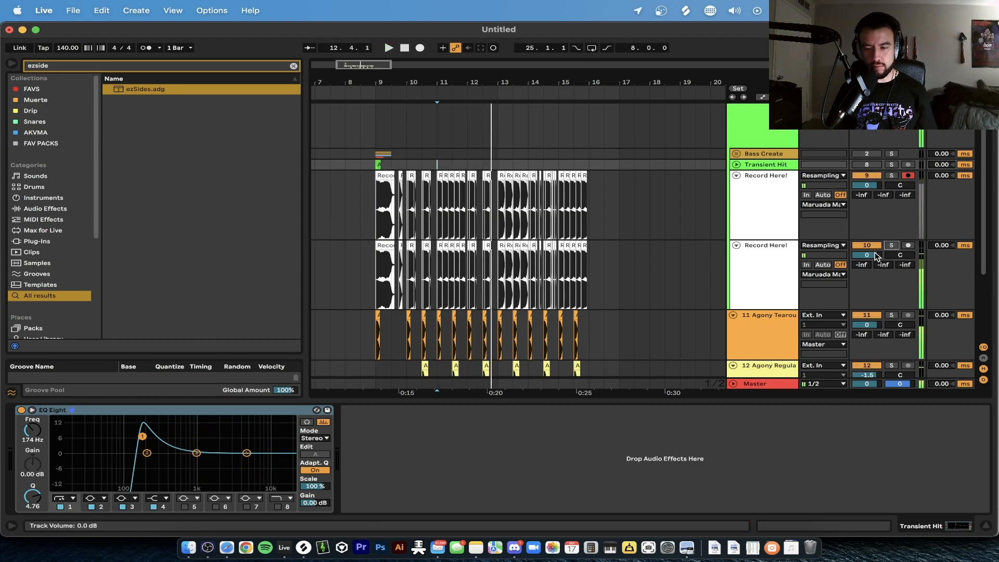
Lower the ezSides duplicate track's volume to -2.4 dB during playback from 11.1.1 and hide the device view.
key("space")
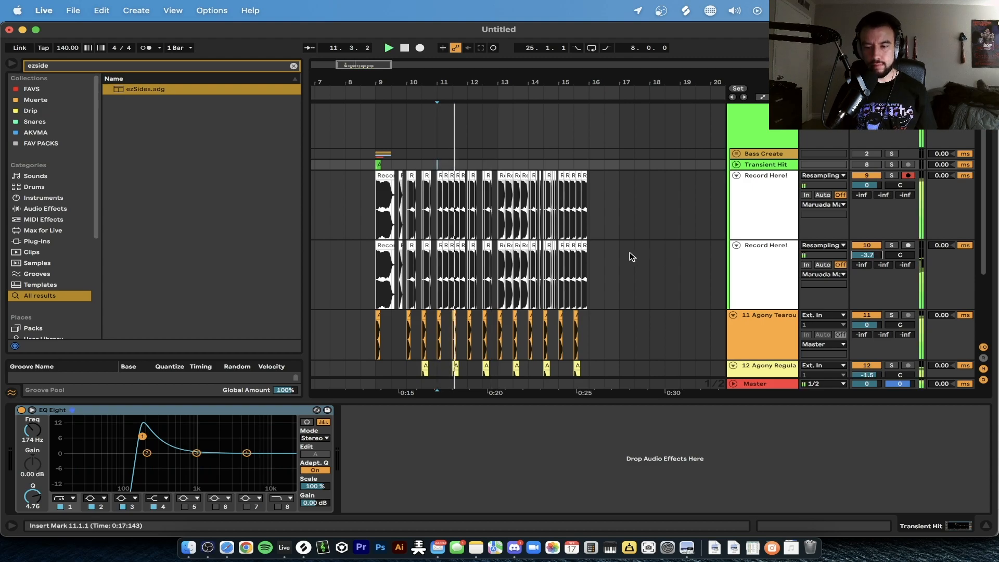
left_click_drag(866, 255, 866, 258)
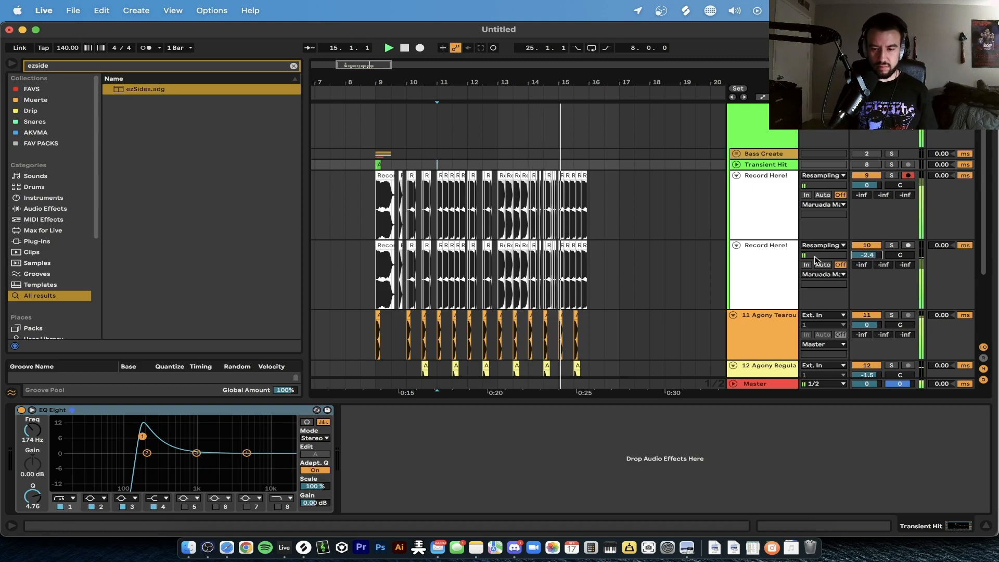
key("super+alt+l")
left_click_drag(538, 396, 577, 395)
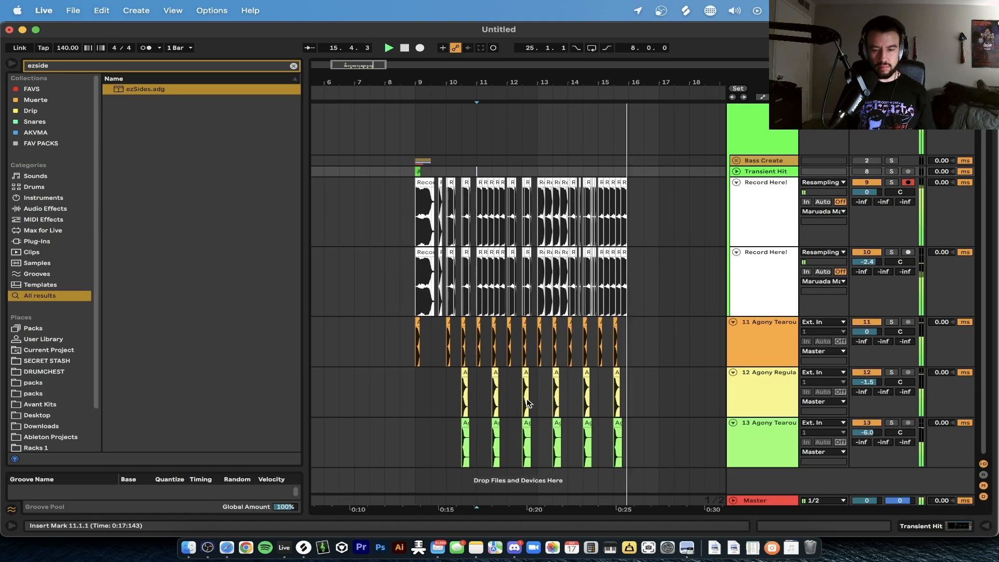
Play the full arrangement from 9.1.1 and stop at the first snare in bar 10.
left_click(412, 389)
key("space")
key("space")
scroll(446, 391, "right", 1)
scroll(450, 394, "down", 2)
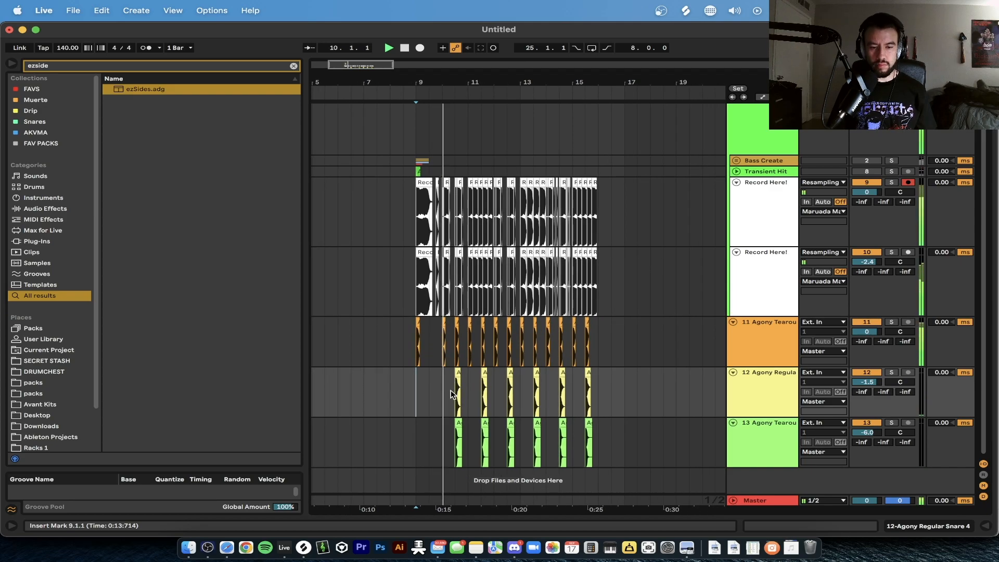
scroll(452, 394, "up", 5)
key("space")
Search the browser for "breath" and preview a few of the first samples, including Breath04.wav.
key("super+f")
type("br")
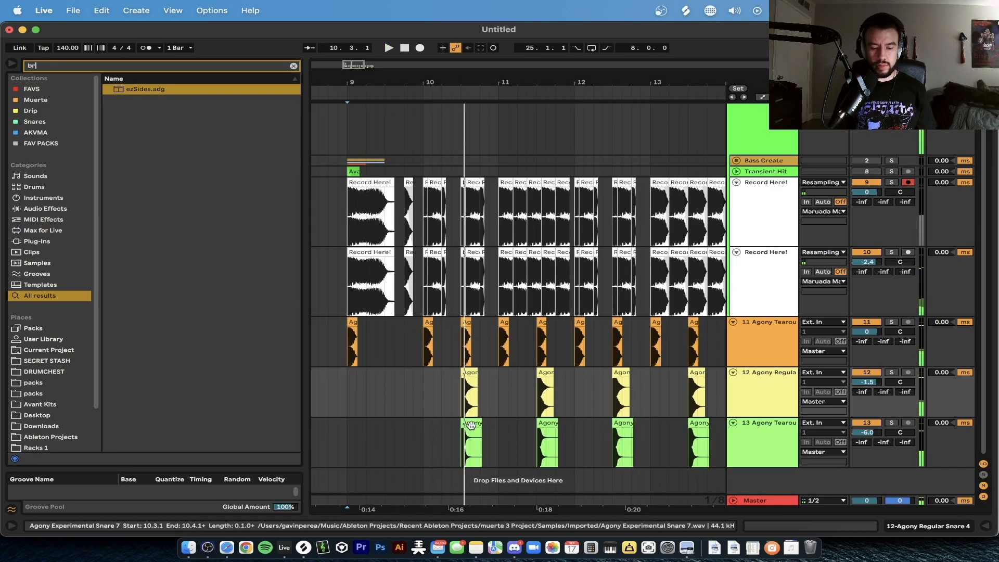
type("eath")
left_click(156, 143)
left_click(161, 285)
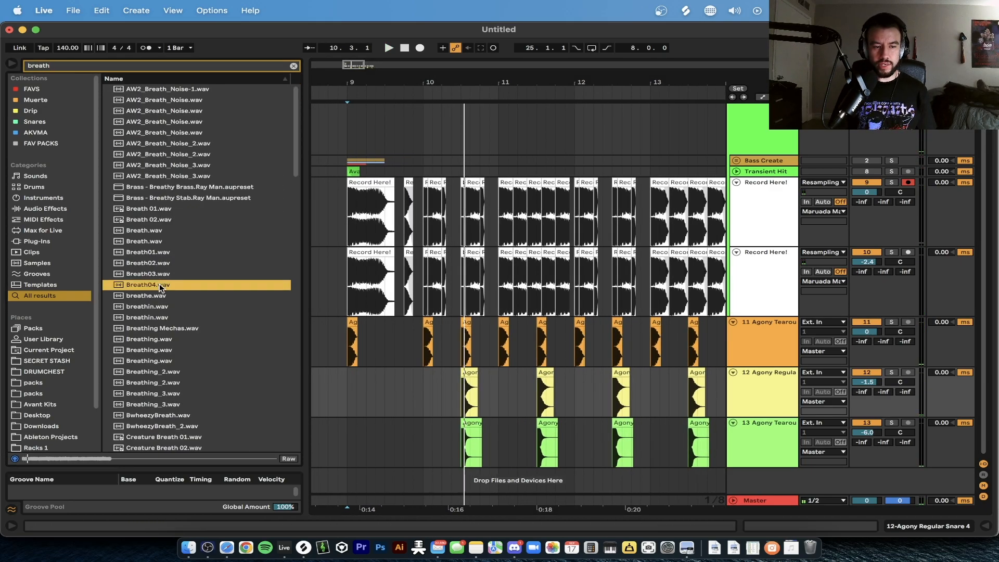
Preview the Cymatics breathe samples and select Cymatics - Breathe 7.wav.
scroll(158, 291, "down", 7)
left_click(155, 305)
left_click(155, 348)
scroll(155, 349, "down", 5)
left_click(168, 229)
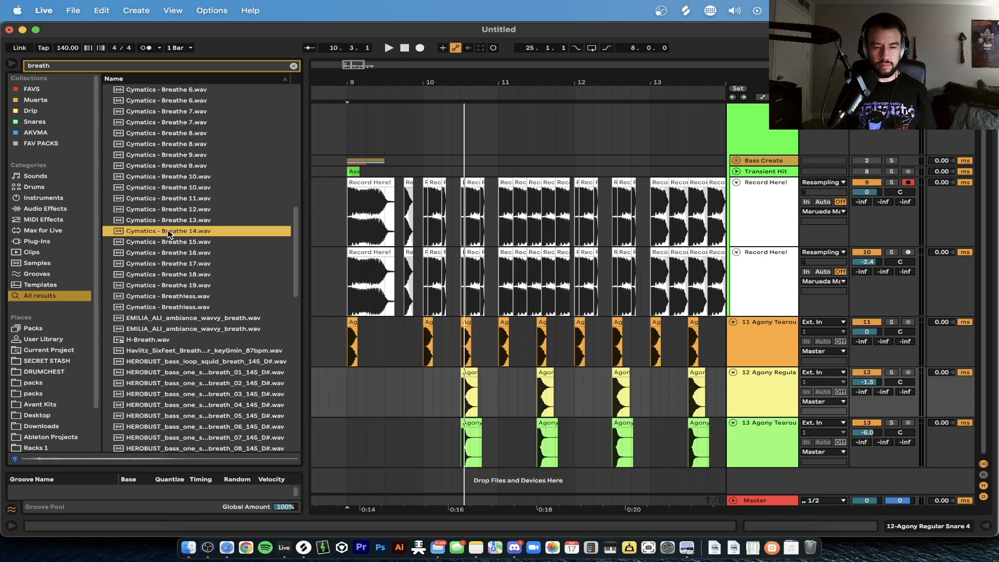
left_click(163, 122)
scroll(163, 121, "up", 4)
left_click(173, 181)
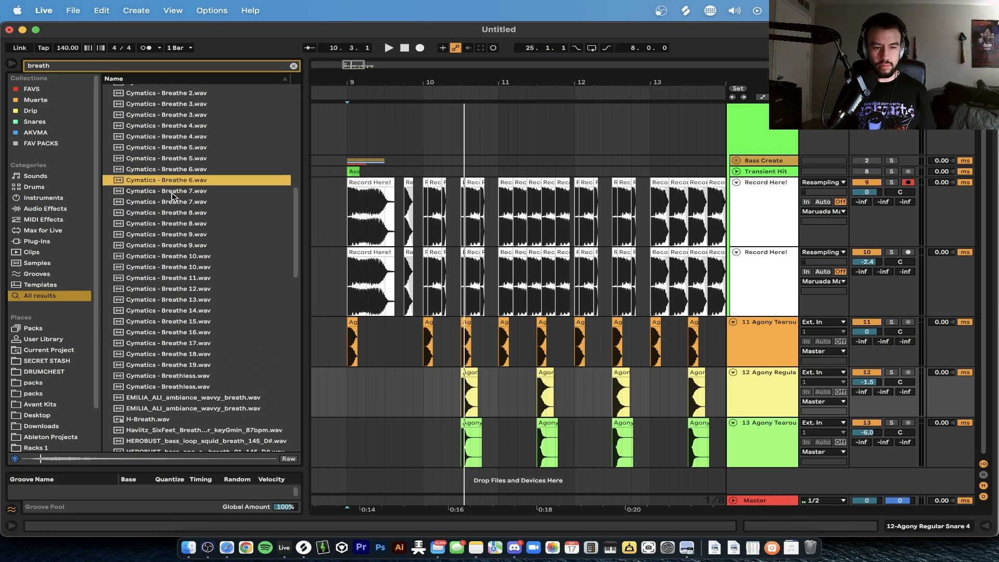
left_click(170, 203)
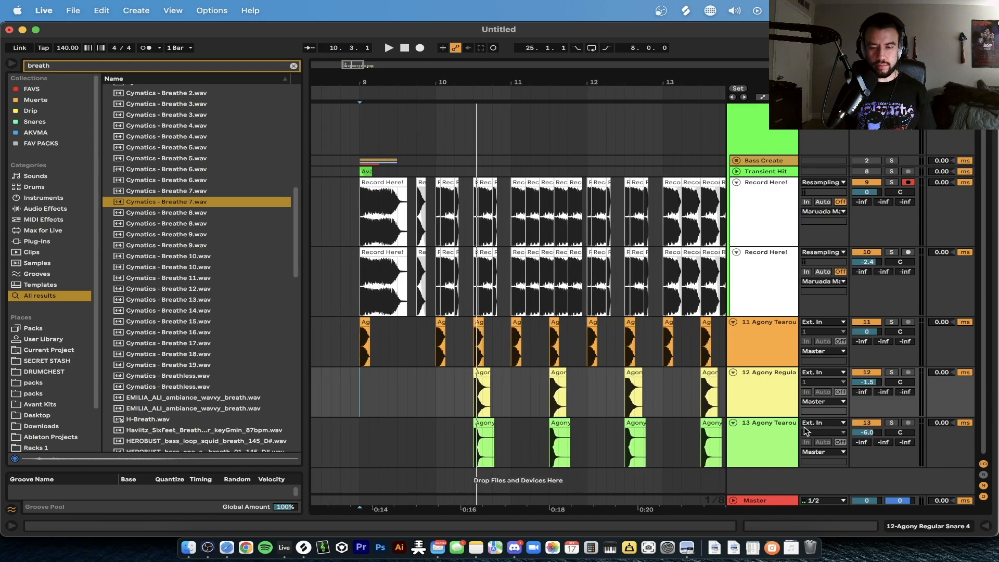
Insert an audio track below the experimental snare track, place Cymatics - Breathe 7.wav at 11.1.3 and play from 10.1.1.
left_click(760, 429)
key("super+t")
left_click(446, 437)
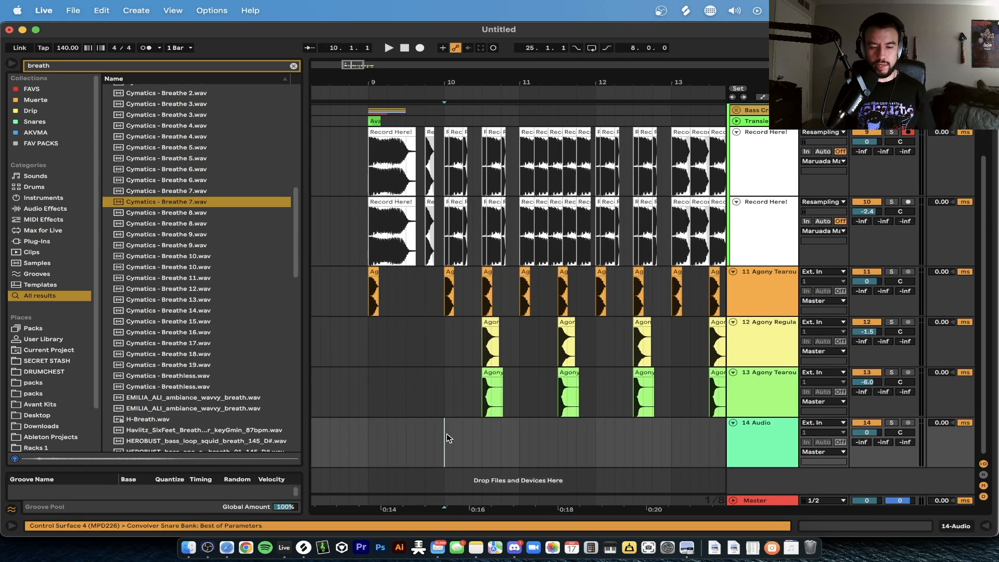
left_click_drag(196, 203, 532, 442)
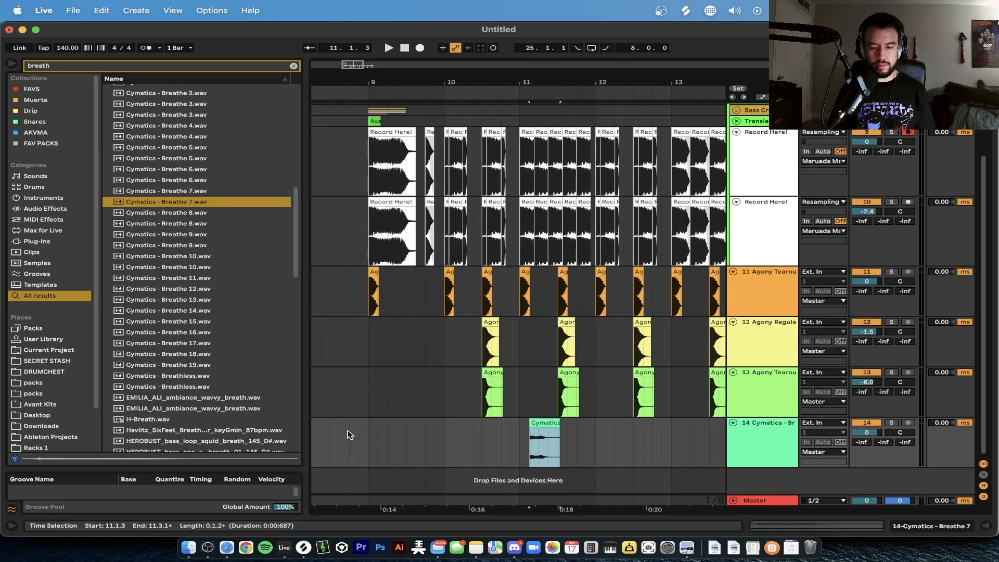
key("space")
Move the breath clip to 10.2.1, delete everything in it after 10.2.3 and play from 10.1.1.
key("space")
scroll(462, 437, "up", 3)
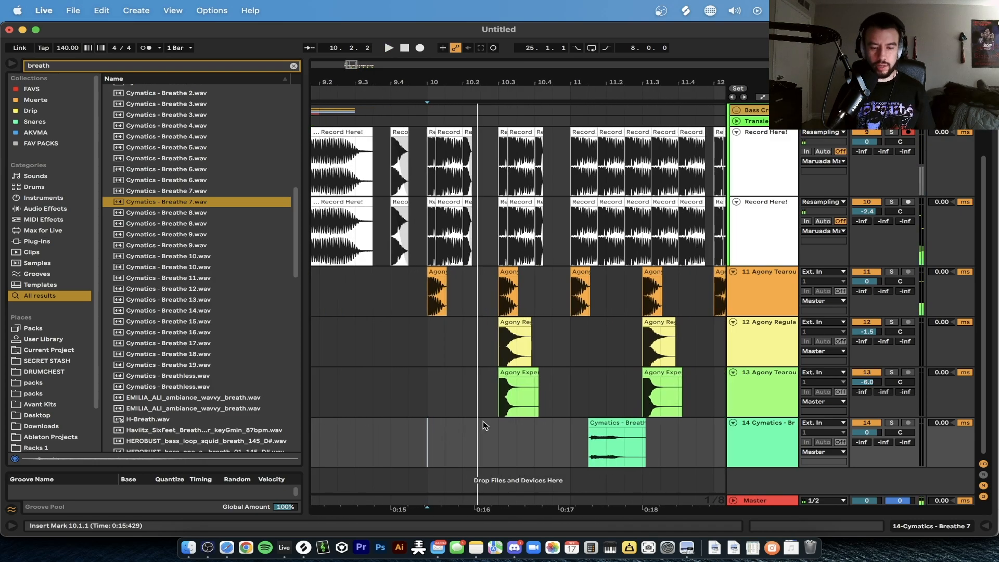
left_click_drag(619, 436, 495, 426)
key("space")
key("space")
left_click(480, 440)
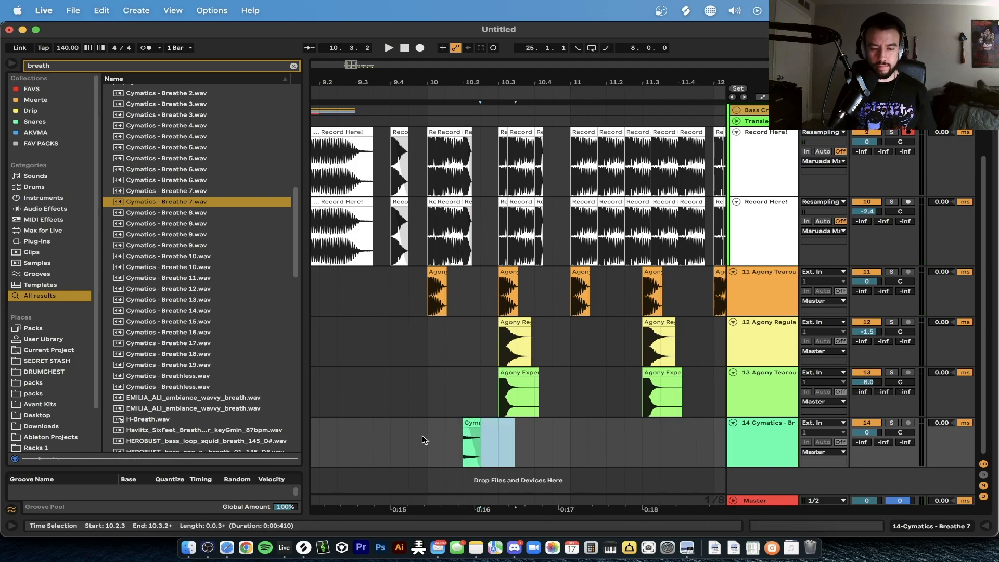
key("Delete")
left_click(422, 435)
key("space")
Copy the trimmed breath clip and paste it at 10.4.1.
left_click(473, 424)
key("super+c")
left_click(534, 430)
key("super+v")
scroll(530, 432, "down", 1)
scroll(536, 433, "down", 2)
Duplicate the breath track's two-beat section from 10.1.1 to 10.3.1 repeatedly until it fills the arrangement up to 16.1.1.
left_click_drag(461, 439, 506, 440)
key("space")
key("space")
key("super+d")
key("super+d")
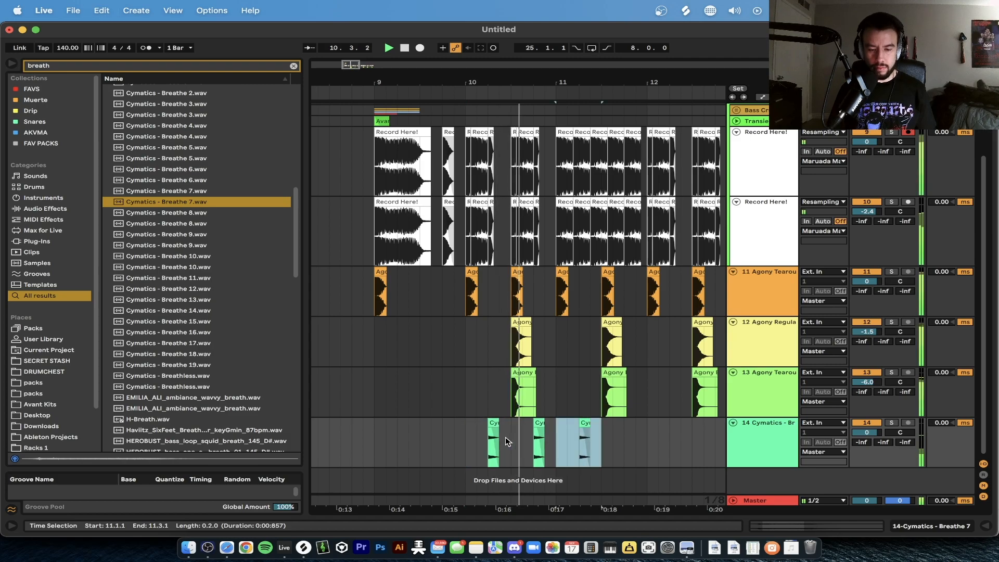
scroll(505, 437, "down", 1)
key("super+d")
scroll(505, 437, "down", 2)
scroll(505, 441, "down", 2)
key("super+d")
key("super+d")
key("super+d")
key("super+d")
scroll(505, 441, "down", 2)
key("super+d")
key("super+d")
key("super+d")
key("super+d")
Search the browser for "delay" and add the Delay effect to the breath track.
double_click(769, 444)
key("super+f")
key("BackSpace")
type("delay")
left_click(157, 101)
double_click(157, 101)
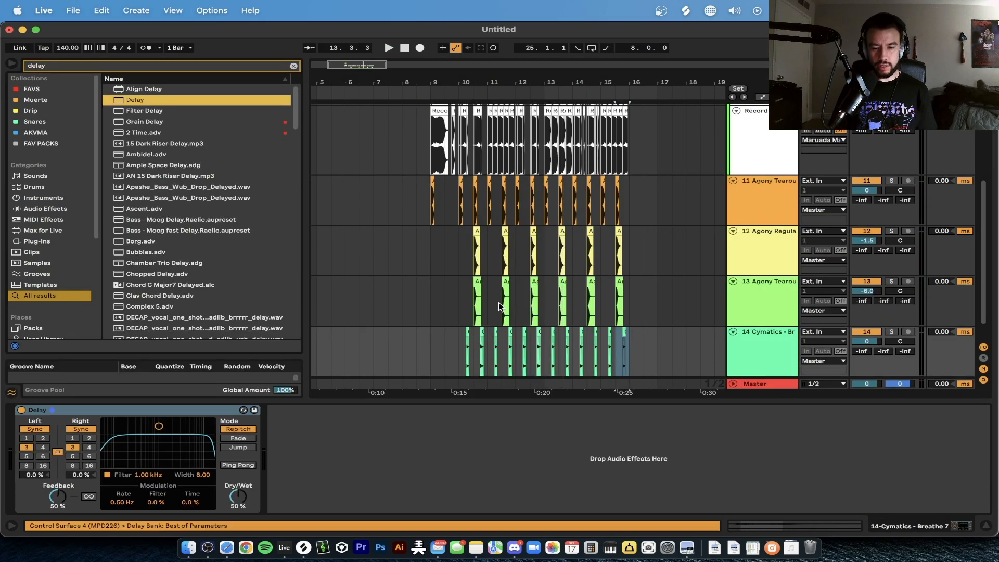
Set Delay to unsynced 24.1 ms, 95% feedback, filter width 3.97, Ping Pong and 100% wet, and play the soloed breaths from 10.1.1.
left_click(43, 430)
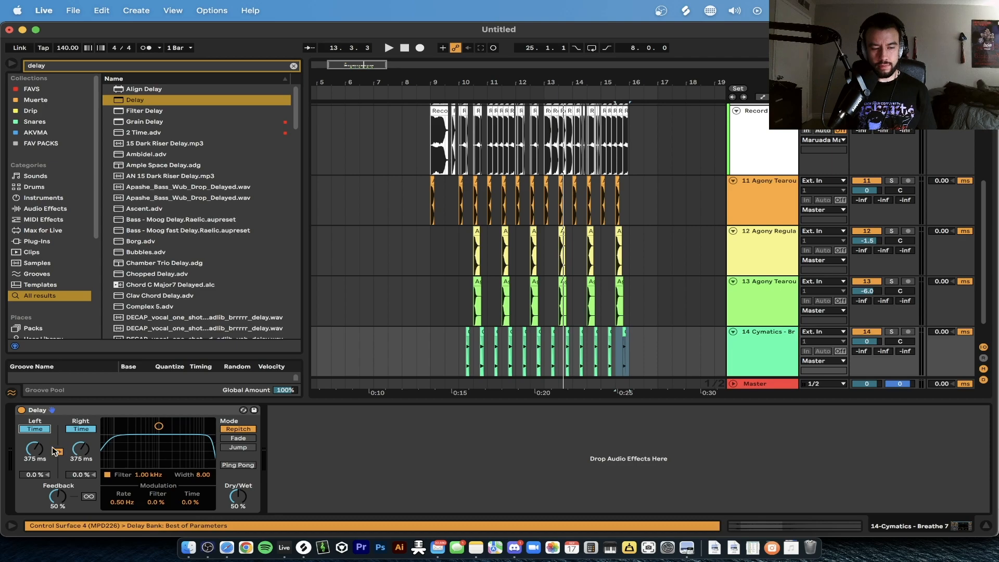
left_click_drag(35, 448, 34, 460)
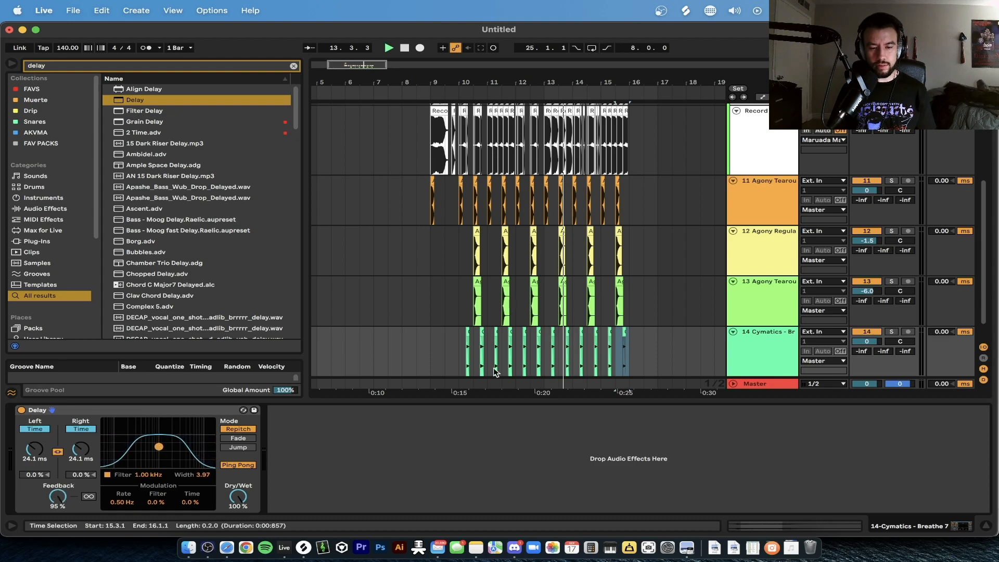
left_click(460, 354)
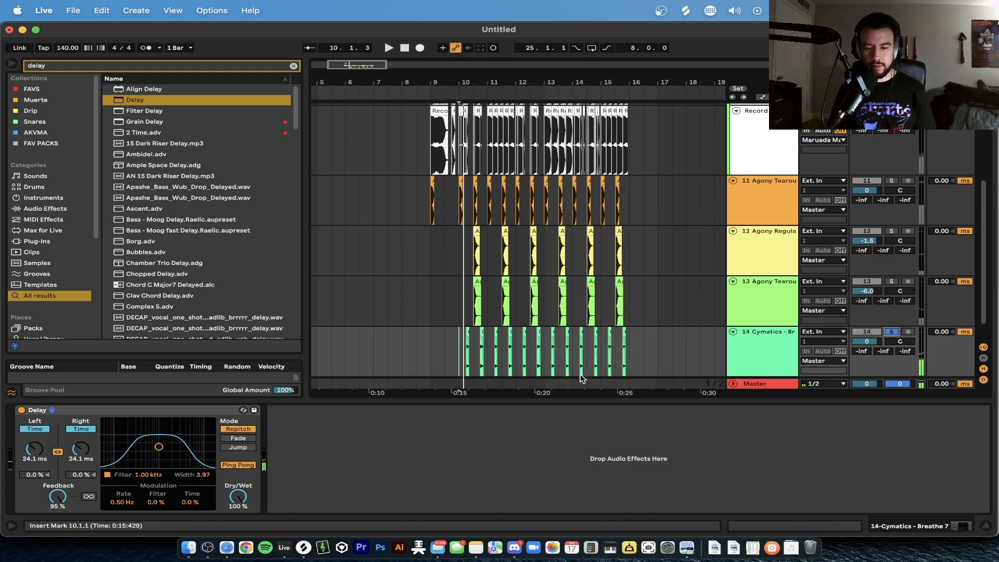
scroll(500, 331, "down", 3)
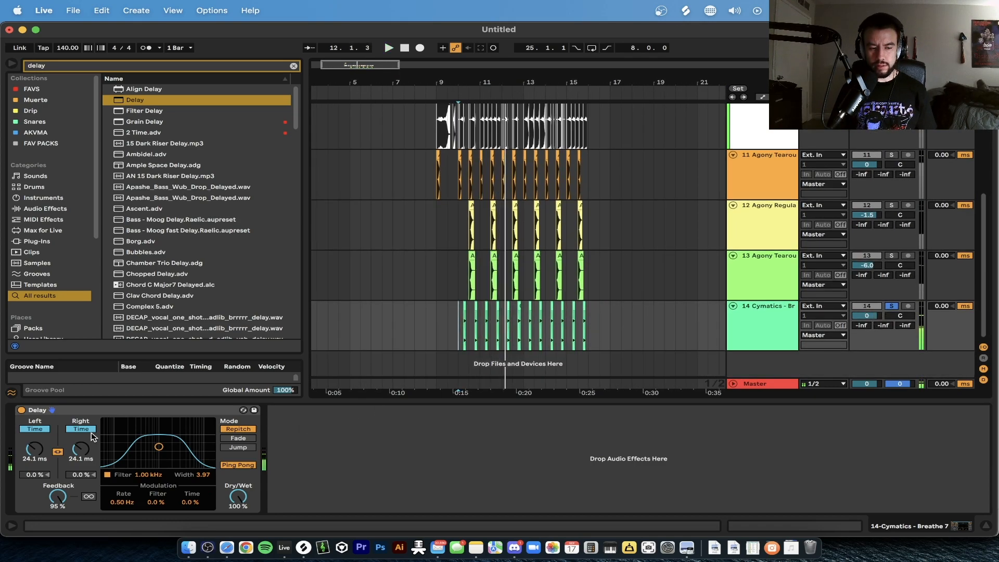
Compare the breaths with Delay bypassed and active, and lower its Dry/Wet to 39%.
left_click(21, 410)
key("space")
key("0")
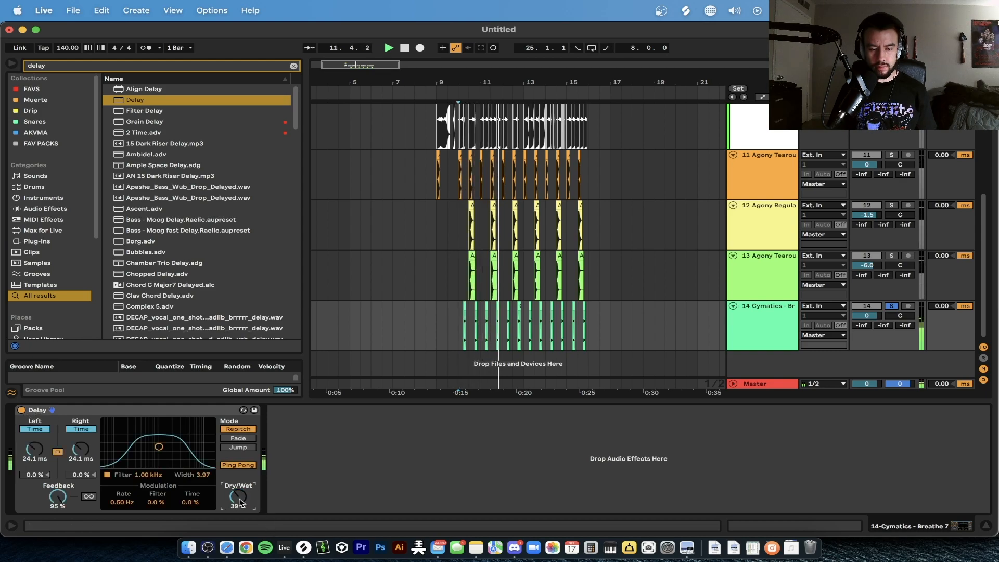
left_click_drag(237, 496, 238, 495)
right_click(238, 496)
Unsolo the breath track and lower its volume to -4.4 dB while playing the full mix.
left_click(890, 307)
key("space")
key("space")
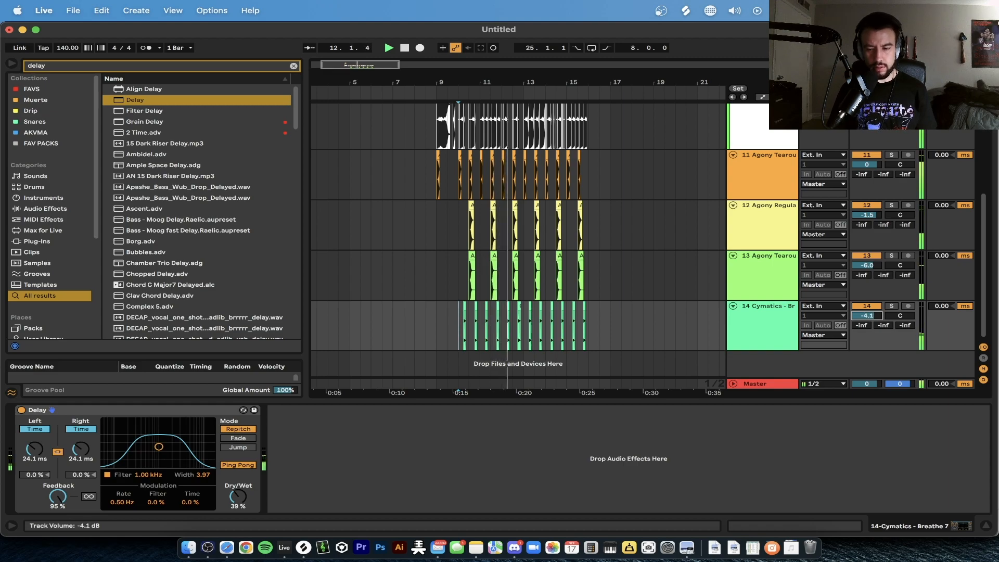
key("space")
key("space")
Lower the Delay feedback to 63%, hide the device view and raise the breath track's volume to -2.6 dB.
left_click(57, 497)
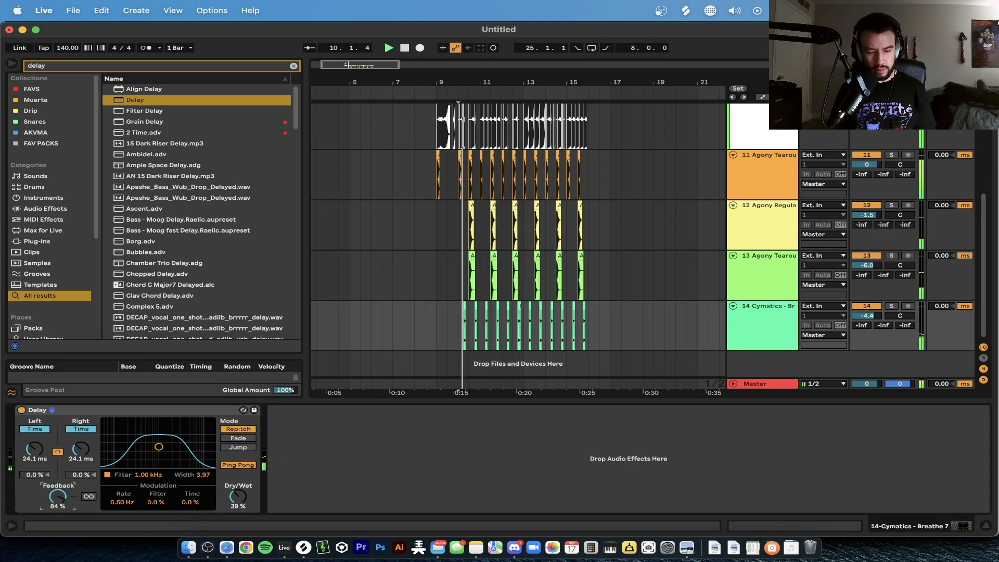
left_click_drag(57, 496, 58, 474)
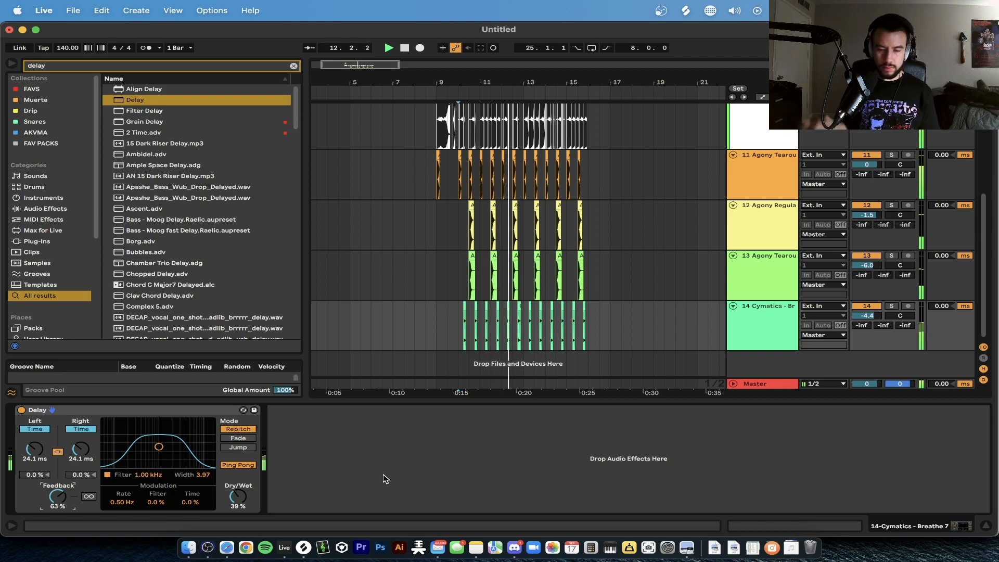
left_click(486, 402)
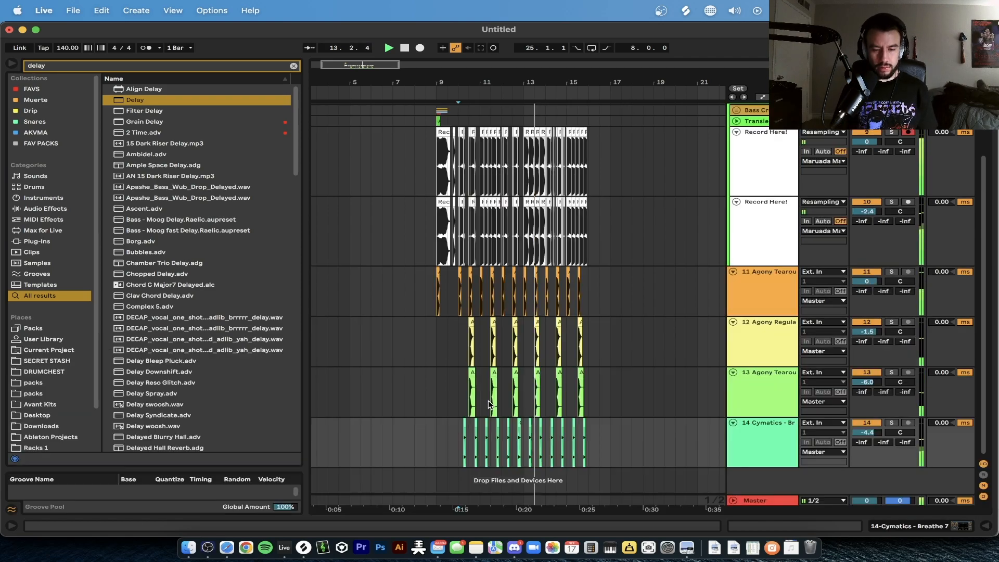
left_click(459, 442)
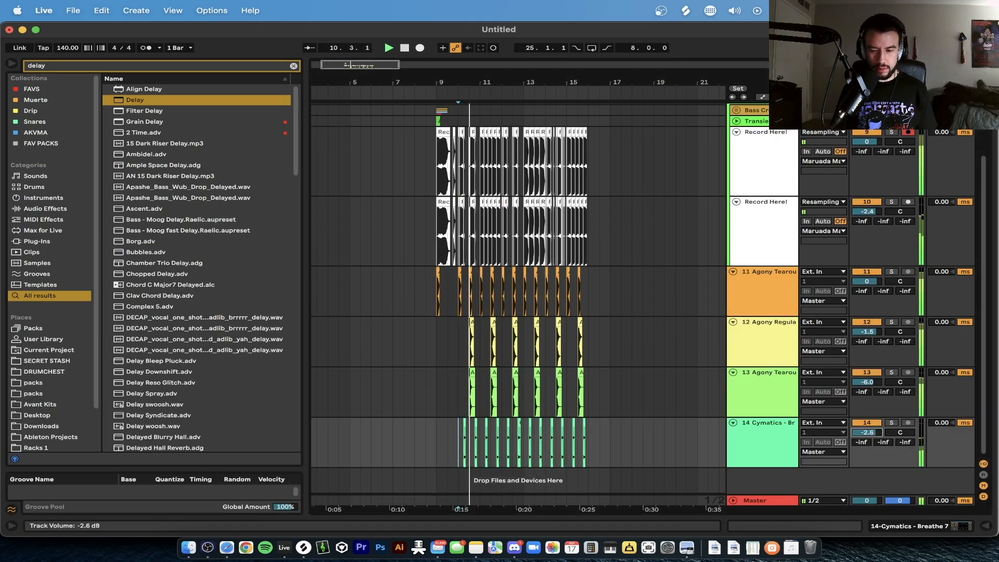
left_click(412, 232)
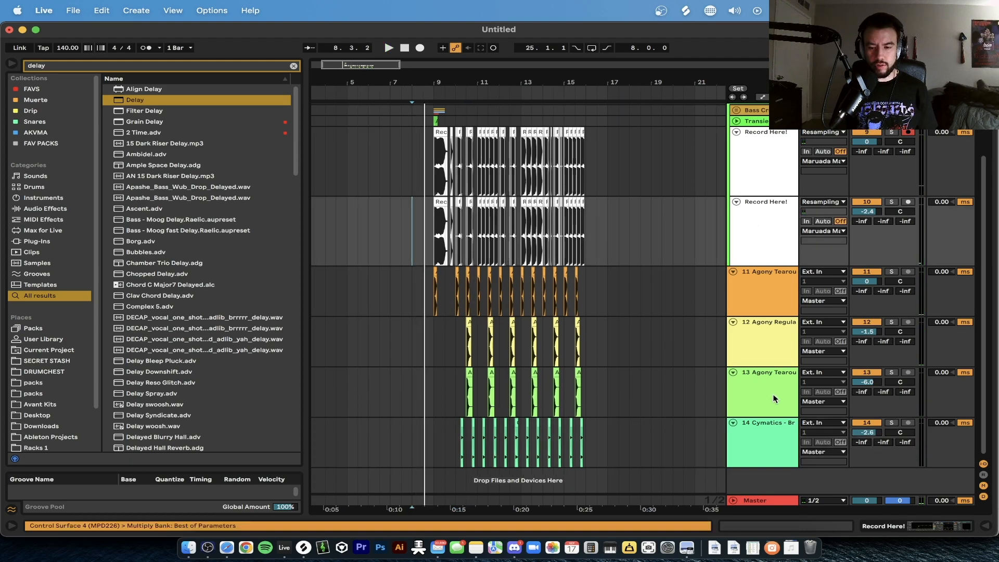
Insert an audio track below the breath track and search the browser for "predrop".
left_click(756, 437)
key("super+t")
key("super+f")
type("vo")
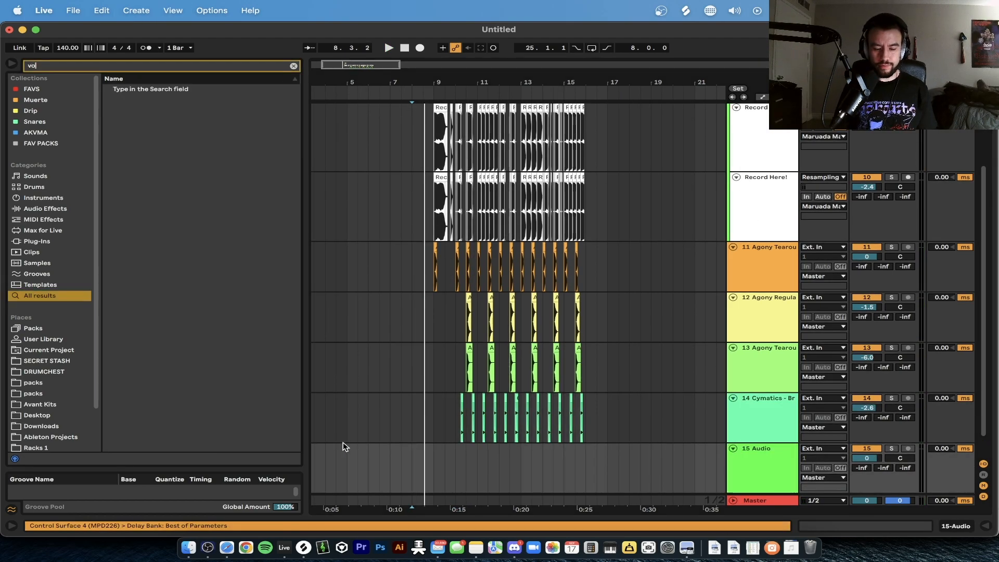
key("BackSpace")
key("BackSpace")
type("predrop")
Preview several predrop vocal one-shots and select the "back_to_the_madness" sample.
left_click(185, 242)
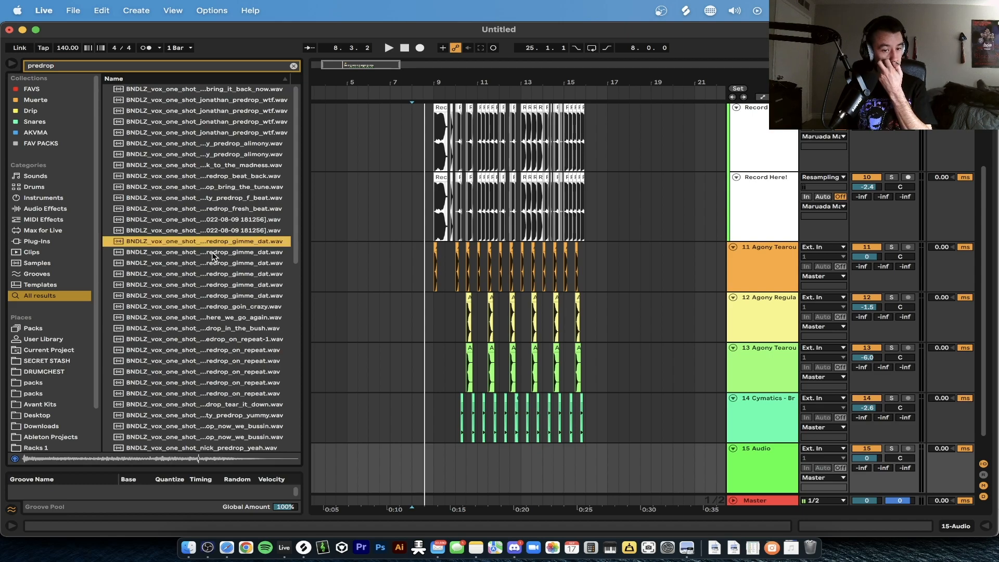
left_click(231, 154)
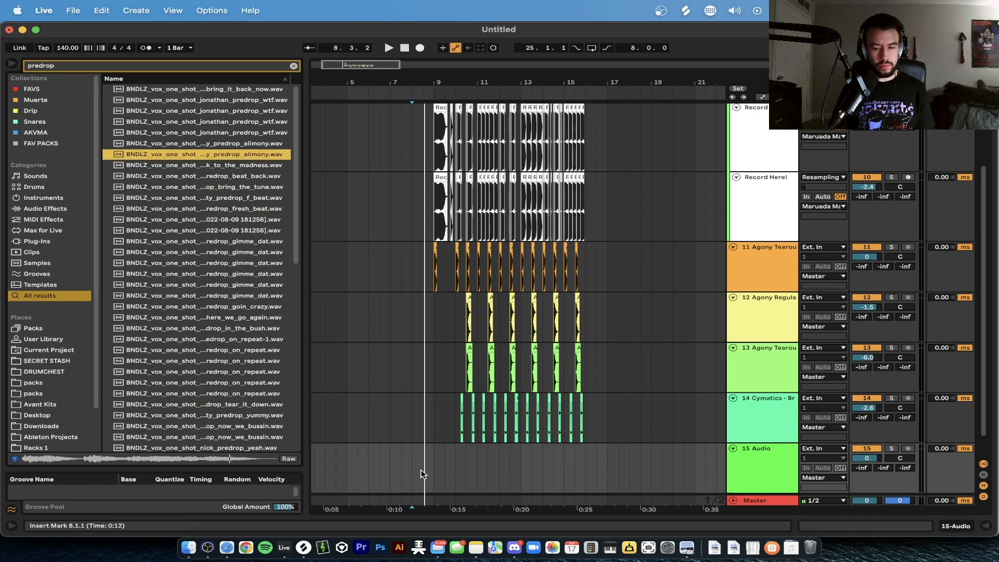
scroll(403, 469, "up", 3)
scroll(402, 469, "down", 1)
left_click(238, 132)
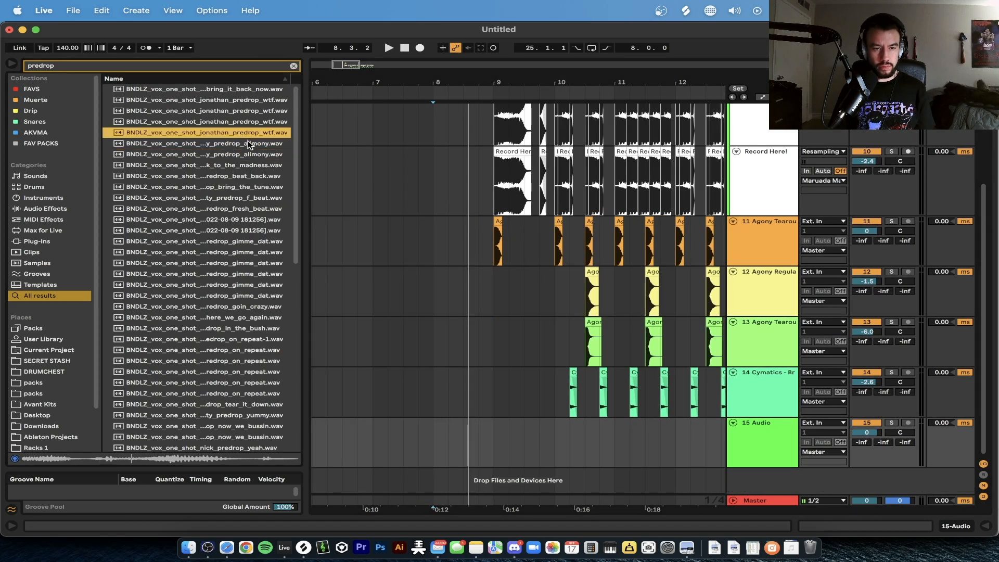
left_click(250, 165)
Place the "back_to_the_madness" vocal at 8.1.1 on the new audio track and play it.
left_click_drag(248, 161, 437, 422)
key("space")
scroll(497, 427, "up", 2)
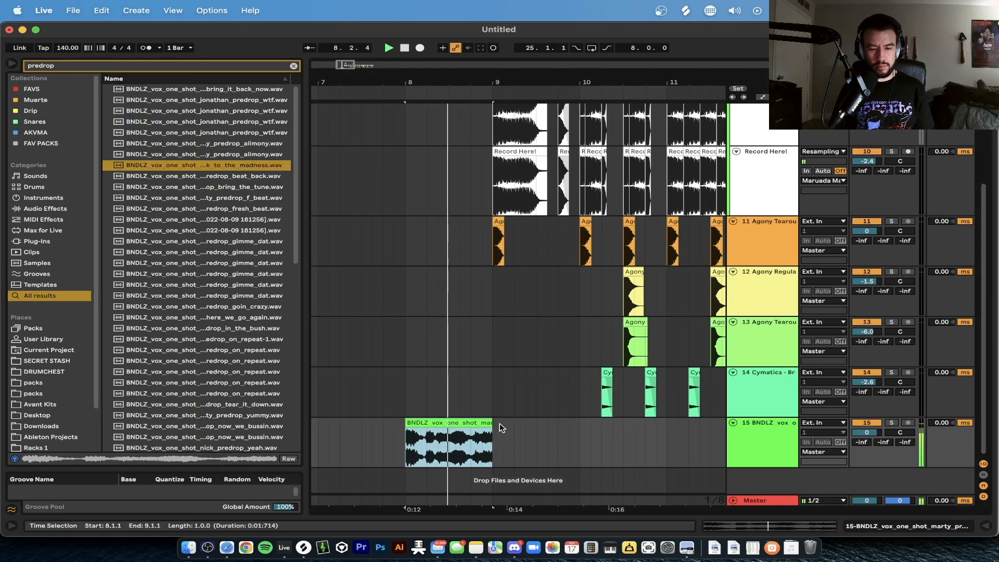
Turn off warping on the vocal clip and check how its end lines up with the drop at 9.1.1.
double_click(468, 422)
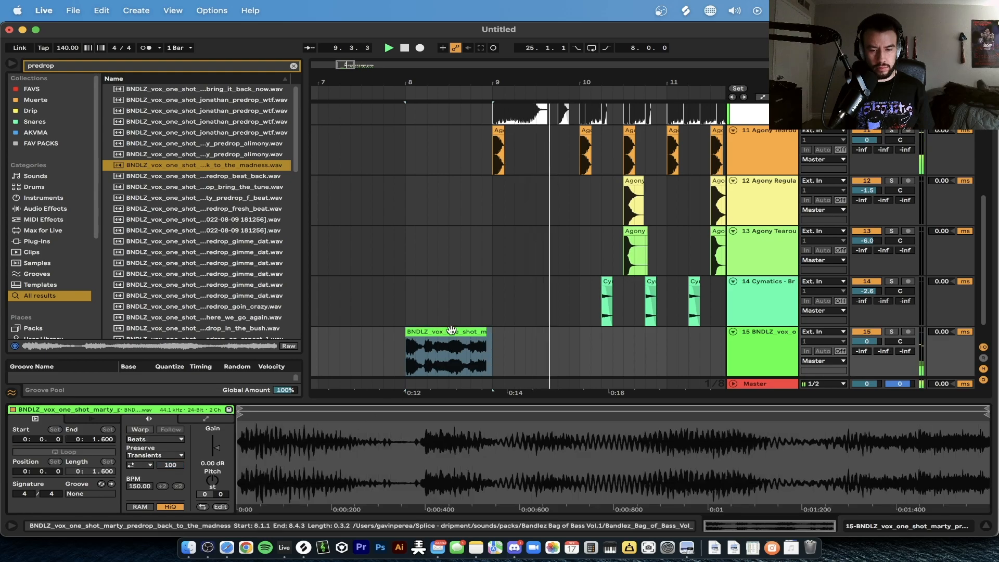
scroll(460, 343, "down", 2)
left_click(475, 341)
scroll(431, 342, "up", 2)
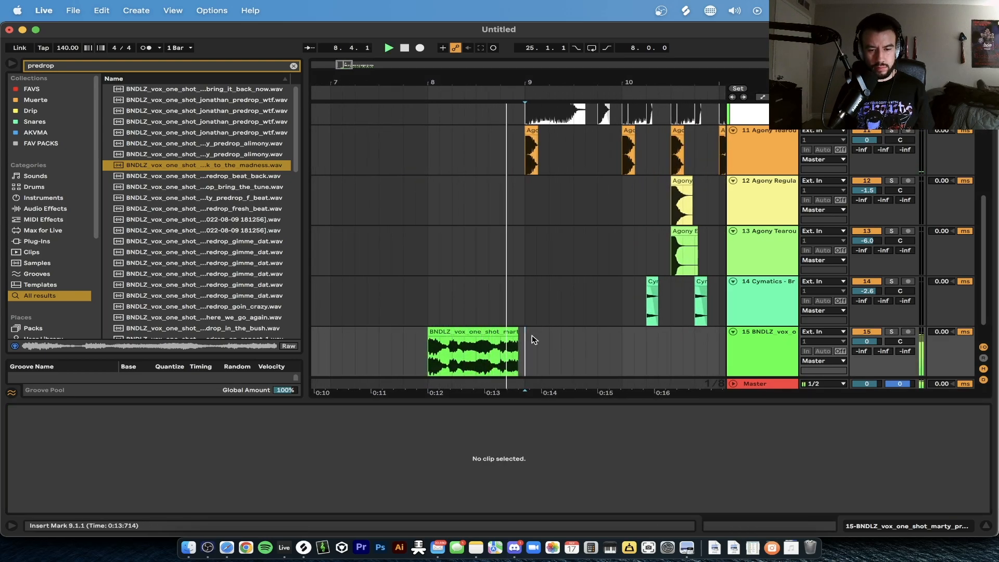
left_click(491, 331)
scroll(492, 331, "up", 2)
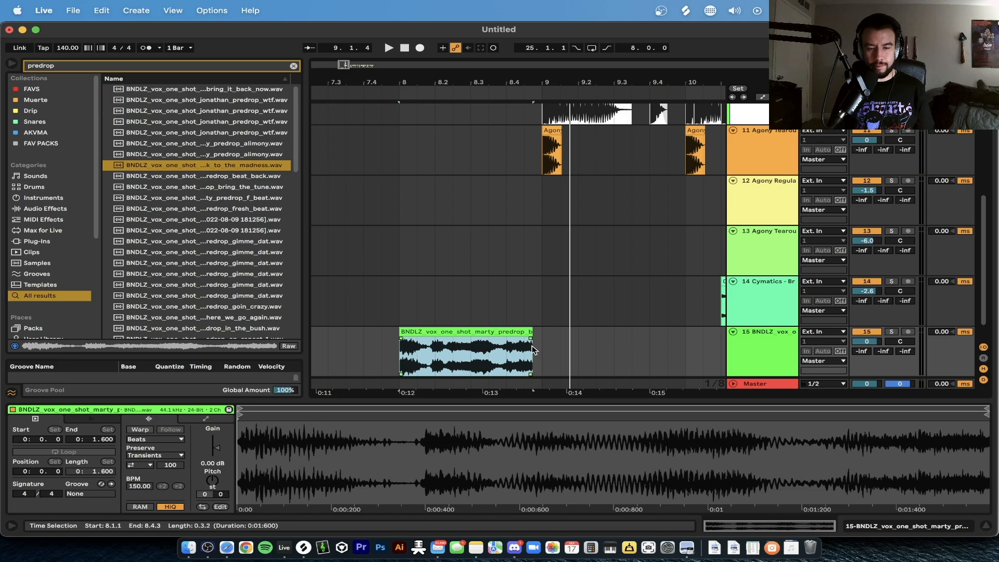
scroll(532, 350, "up", 3)
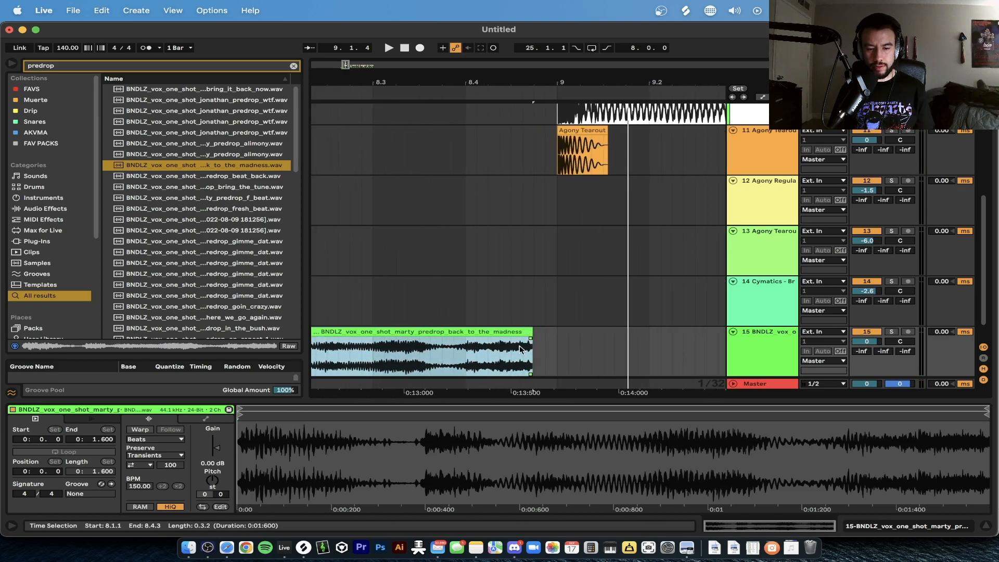
left_click(556, 346)
scroll(557, 347, "down", 5)
left_click(513, 331)
scroll(513, 331, "up", 2)
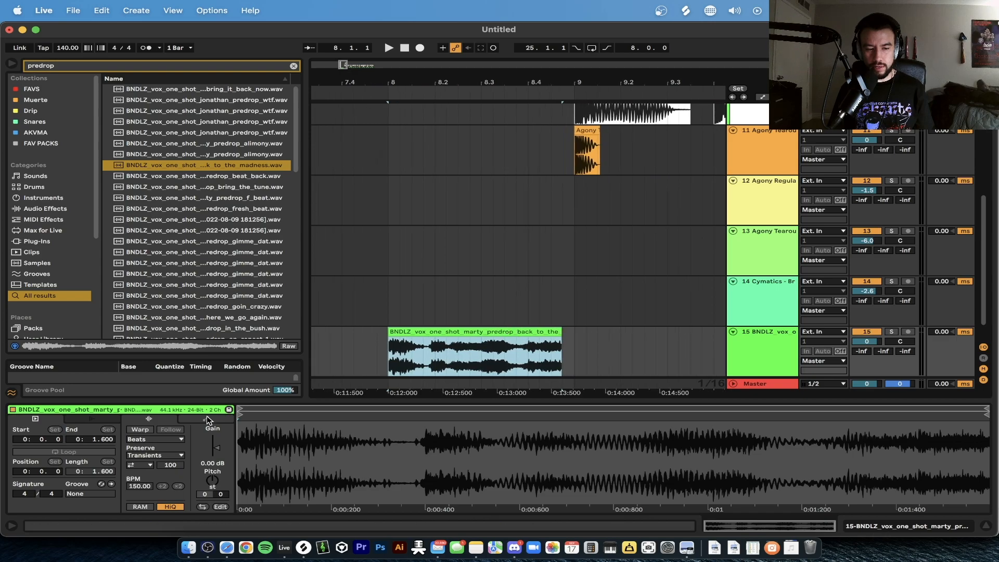
Warp the vocal clip in Complex mode and stretch its end to 9.1.1.
left_click(140, 430)
left_click(153, 439)
left_click(148, 477)
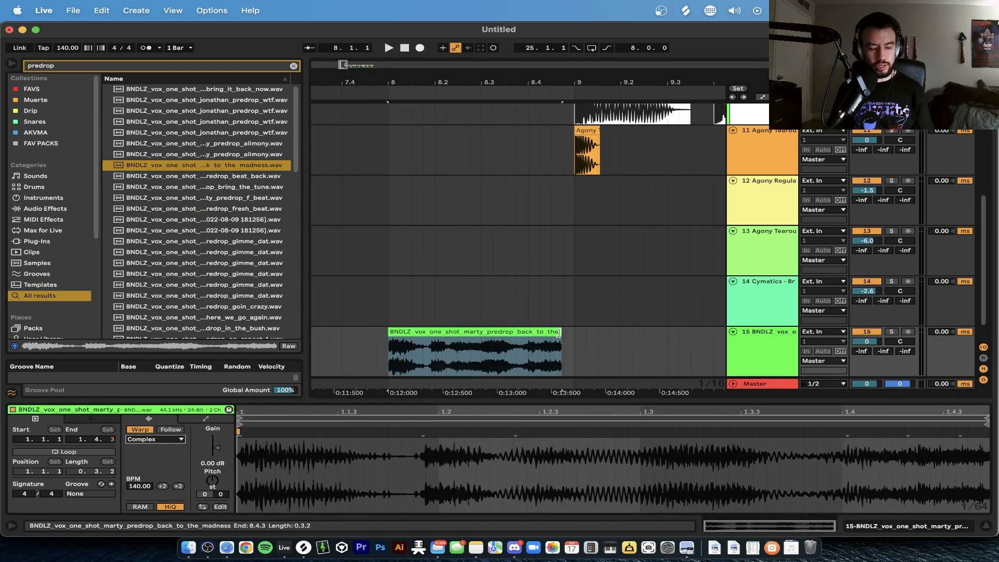
left_click_drag(556, 331, 576, 334)
Play from the stretched vocal at 8.1.1 into the drop and hide the clip view.
key("space")
scroll(564, 332, "down", 3)
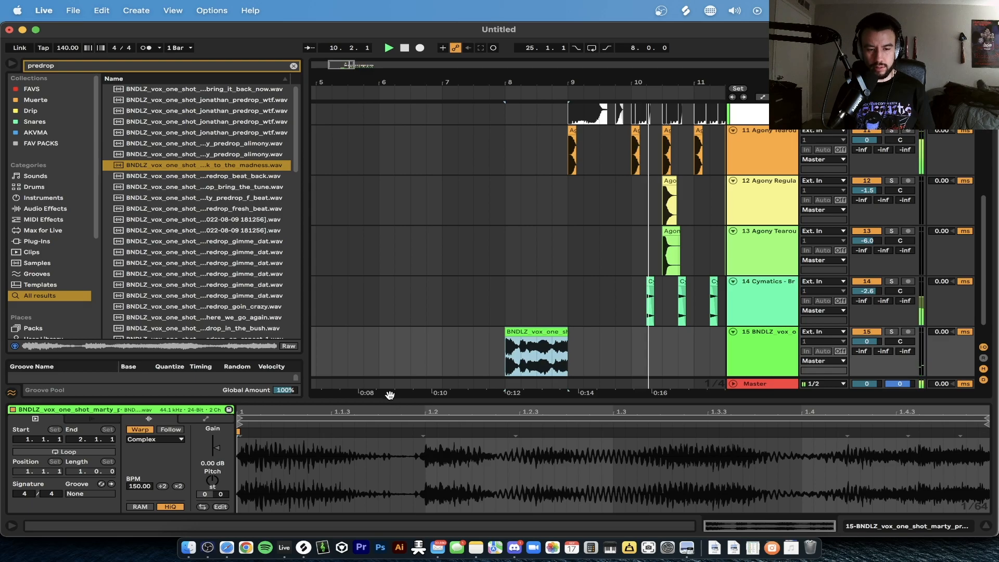
key("super+alt+l")
scroll(389, 401, "down", 5)
scroll(548, 435, "down", 2)
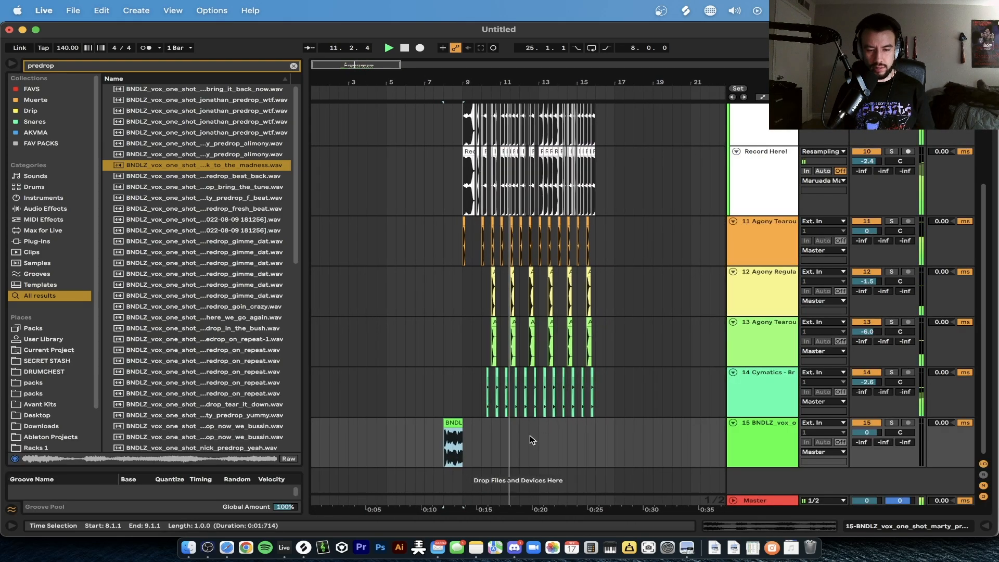
Add an audio track below the predrop vocal and search the browser for "terror tom", selecting Terror Tom 007.
key("space")
left_click(775, 437)
key("super+t")
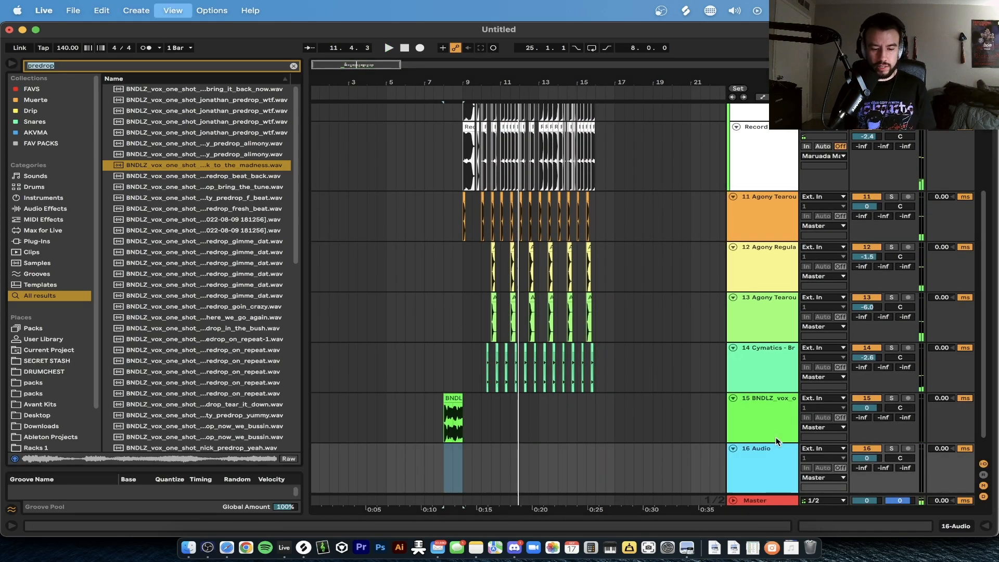
key("super+f")
type("terror tom")
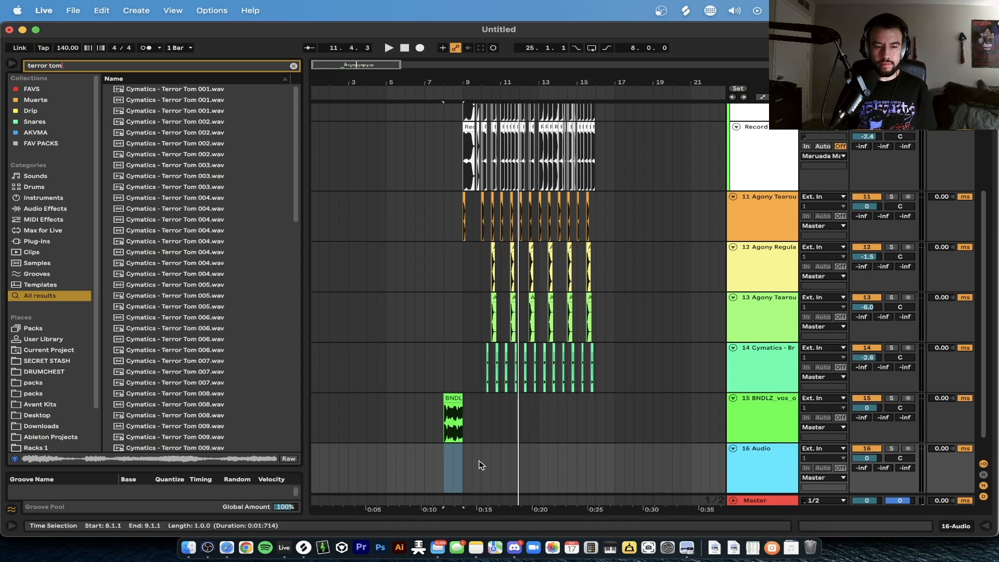
left_click(193, 360)
Play the predrop from 8.1.1 and place Terror Tom 007 on the new track at 8.4.3.
left_click(445, 467)
key("space")
scroll(478, 471, "up", 5)
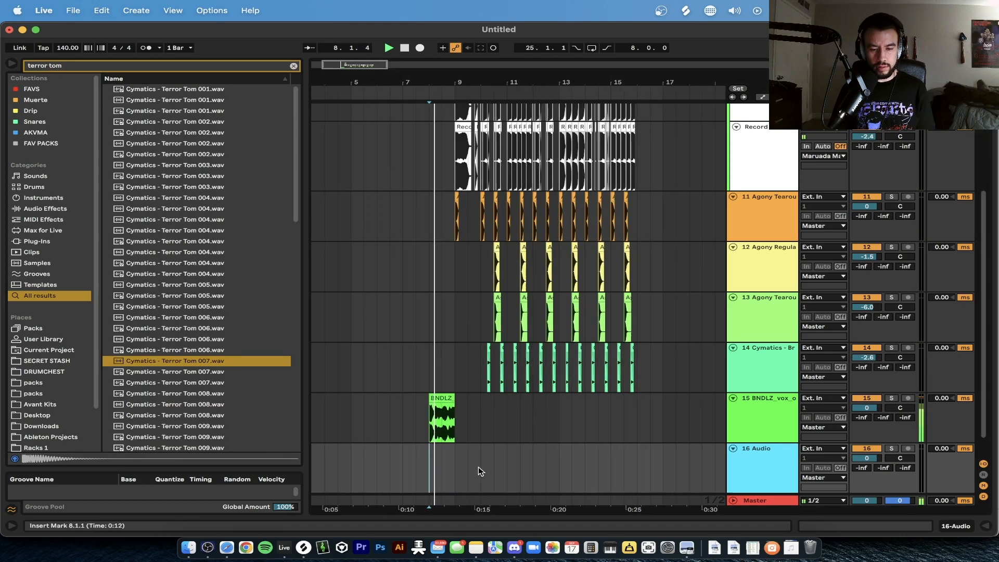
scroll(296, 384, "down", 1)
scroll(518, 298, "down", 1)
key("space")
key("space")
left_click_drag(228, 359, 401, 428)
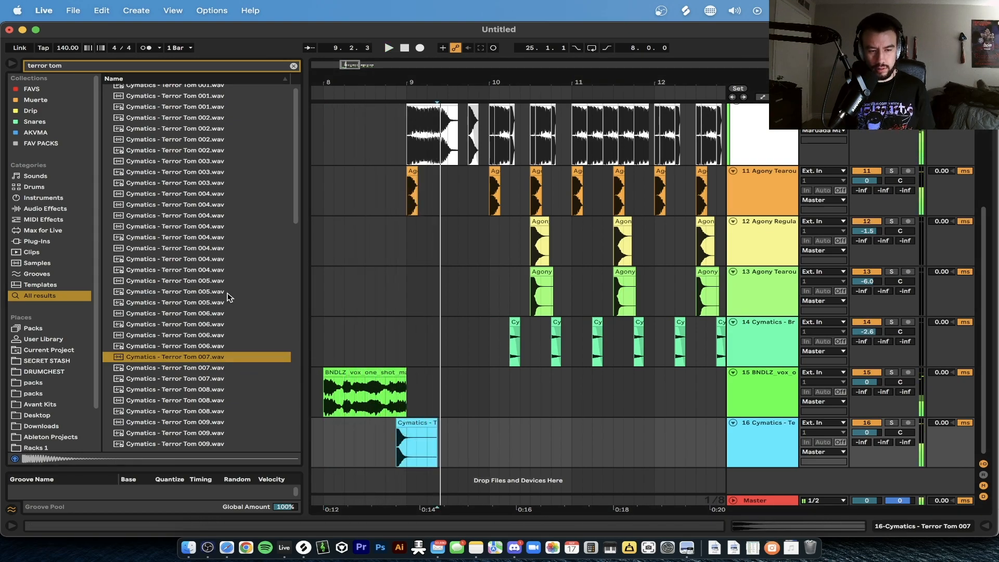
Transpose the Terror Tom clip down by 14 semitones and play it.
key("space")
double_click(402, 421)
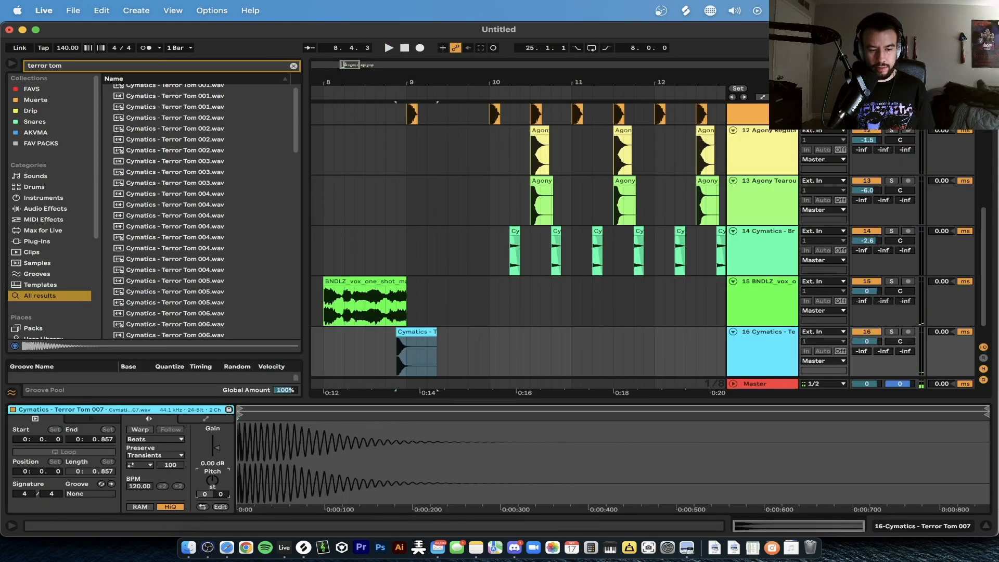
left_click_drag(212, 481, 212, 503)
key("space")
Trim the Terror Tom clip to end at the drop at 9.1.1 and play it from 8.4.3.
left_click_drag(488, 331, 406, 332)
scroll(409, 333, "up", 3)
left_click(388, 343)
key("space")
left_click_drag(393, 338, 397, 338)
key("space")
key("space")
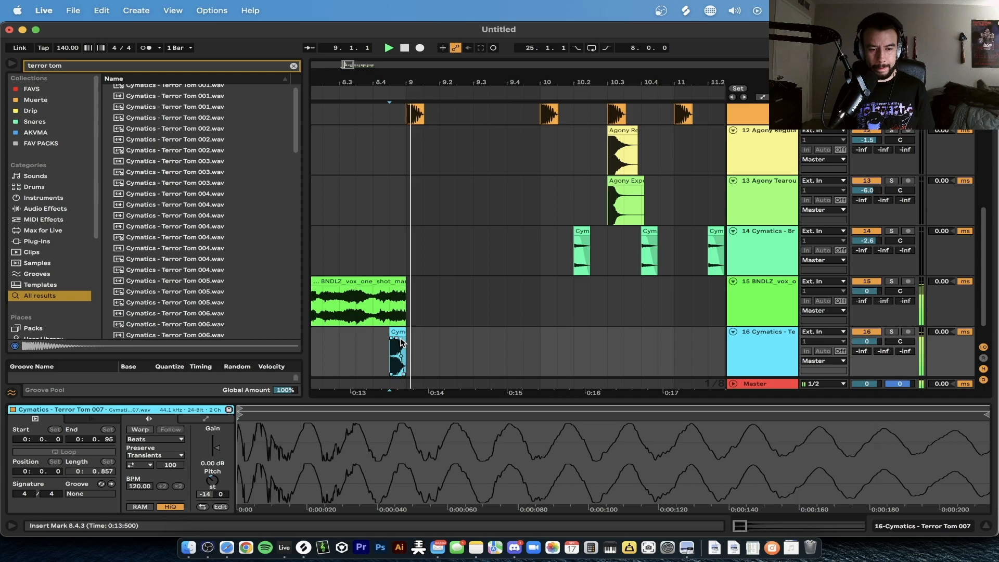
Play the predrop vocal together with the trimmed tom to check how they work together.
scroll(387, 339, "down", 3)
scroll(364, 333, "up", 2)
scroll(359, 326, "left", 1)
left_click(364, 318)
key("space")
key("space")
scroll(375, 336, "down", 2)
key("space")
Add an audio track below the tom, search for "ride" and place 626 RIDE at 8.1.1, ending at 8.2.1.
left_click(773, 341)
key("super+t")
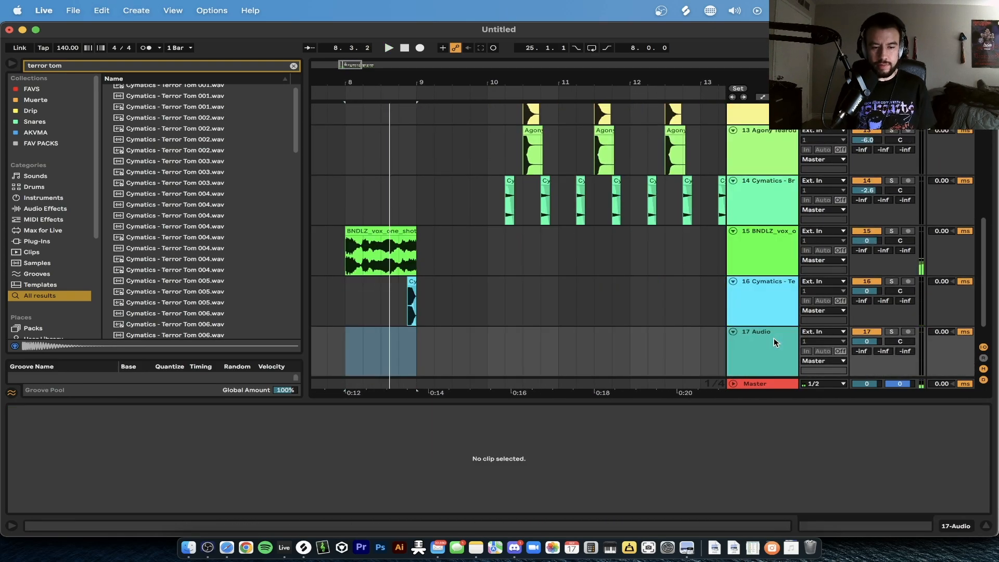
key("BackSpace")
type("ride")
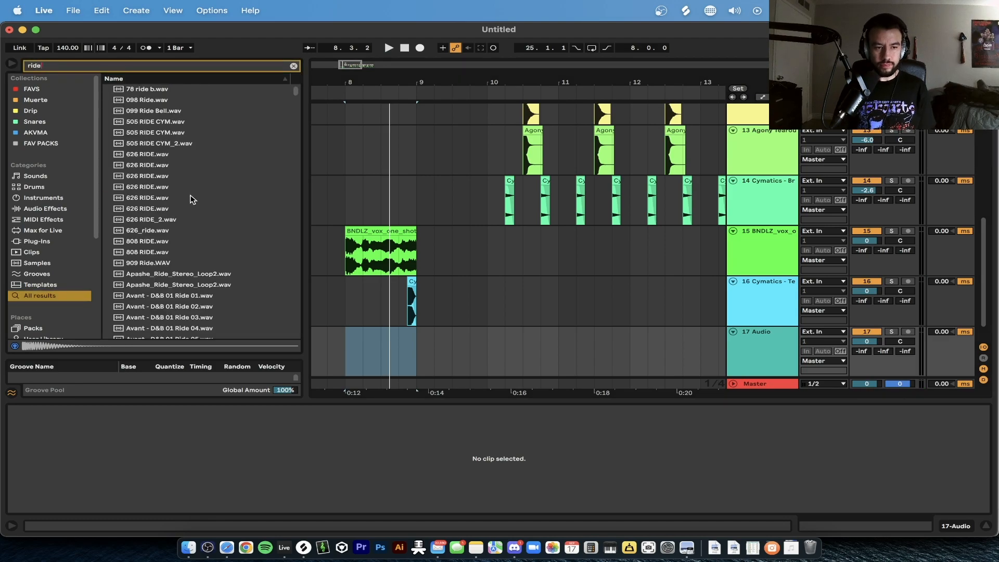
scroll(189, 208, "up", 3)
left_click_drag(148, 194, 364, 336)
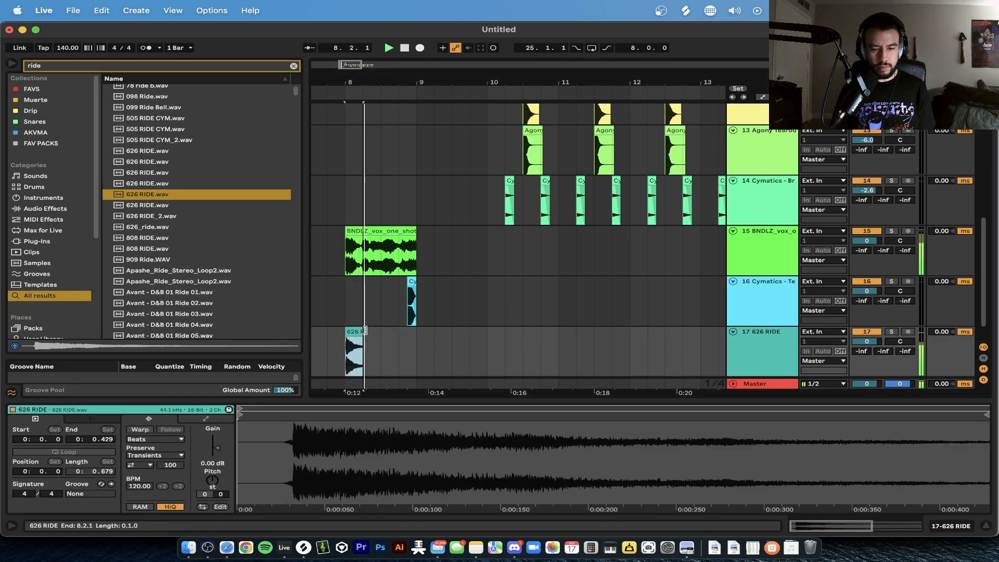
Try filling bar 8 with three more one-beat copies of the ride and play the result.
key("super+d")
key("super+d")
key("super+d")
key("space")
key("space")
Lower the 626 RIDE track's volume to -8.2 dB and play the predrop.
mouse_move(864, 342)
left_mouse_down()
mouse_move(864, 356)
mouse_move(866, 349)
left_mouse_up()
left_click(350, 332)
key("space")
key("space")
key("space")
key("space")
Extend the first ride clip to its full sample length and paste a copy of it at 8.3.1.
left_click(370, 333)
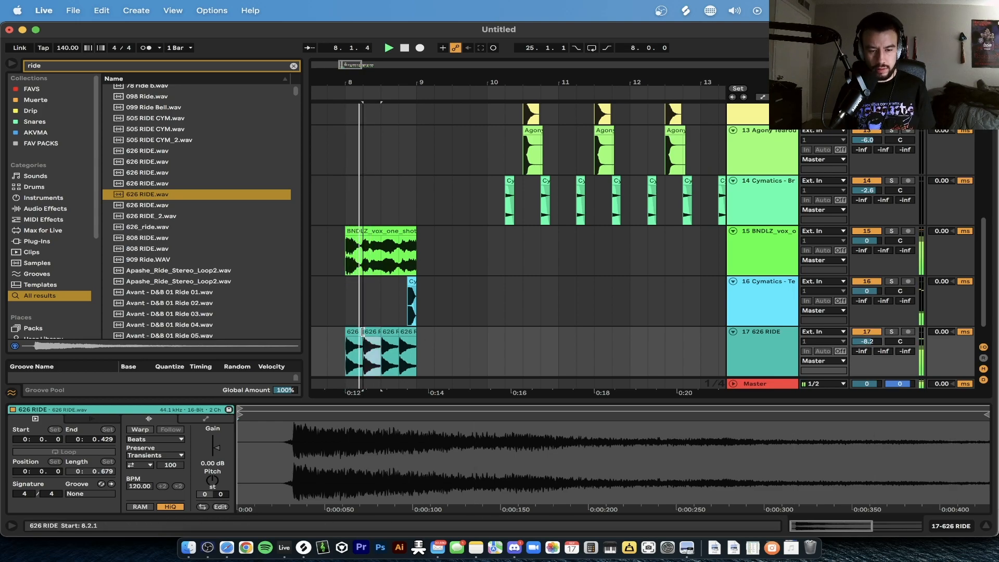
left_click(358, 332)
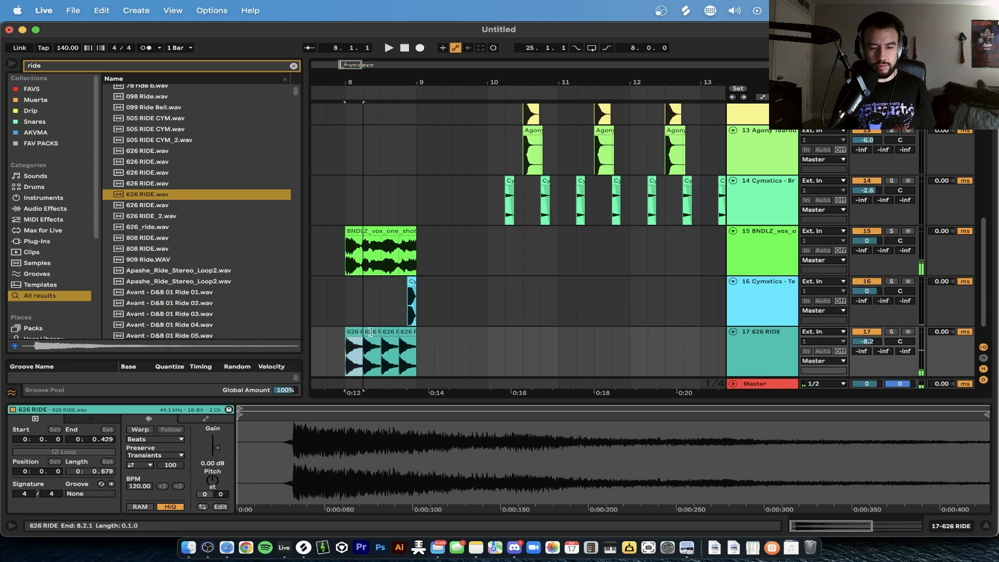
left_click_drag(361, 332, 374, 331)
key("space")
key("super+c")
left_click(385, 334)
key("super+v")
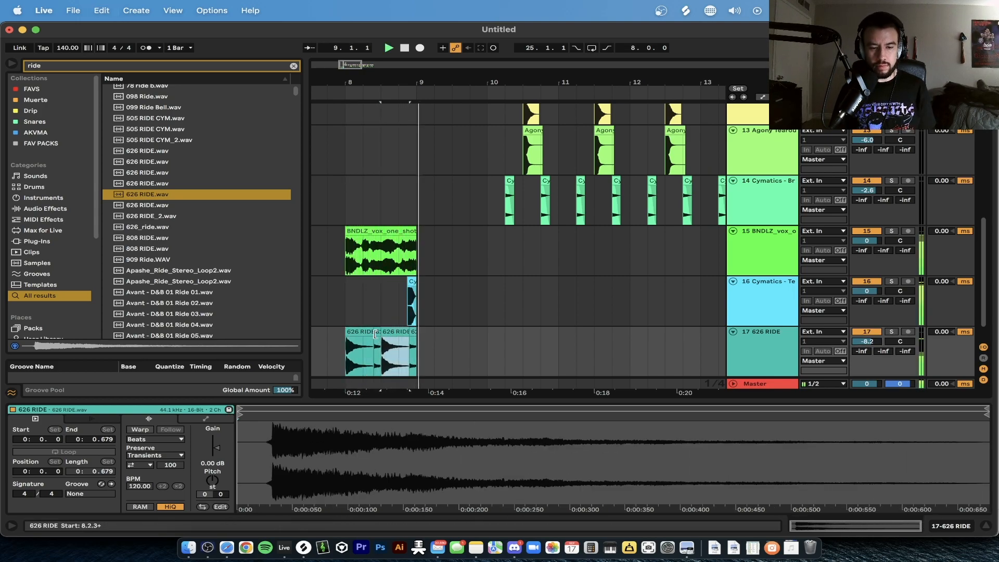
Delete the leftover ride fragments behind both long ride hits and hide the clip view.
left_click(377, 334)
key("Delete")
left_click(411, 333)
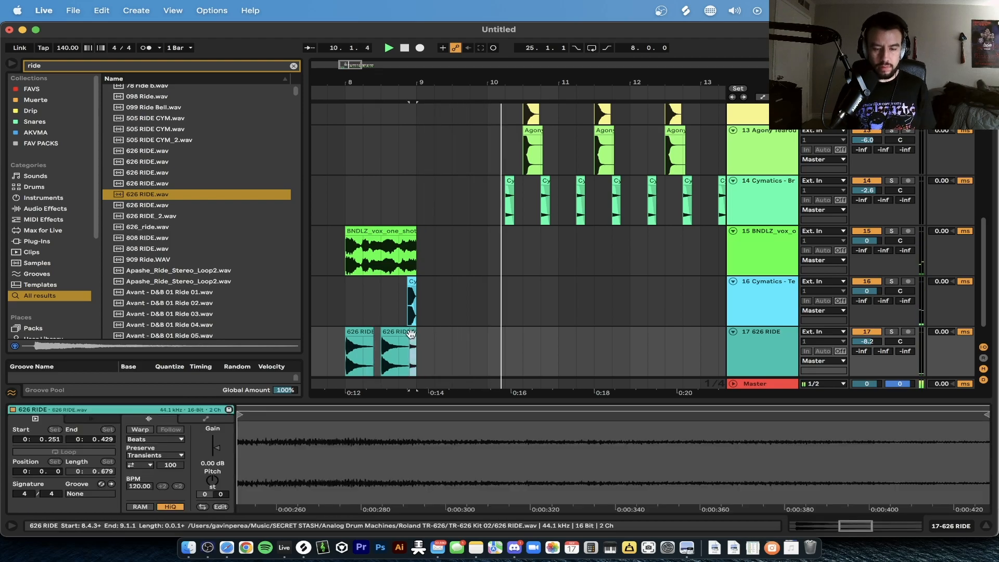
key("Delete")
key("super+alt+l")
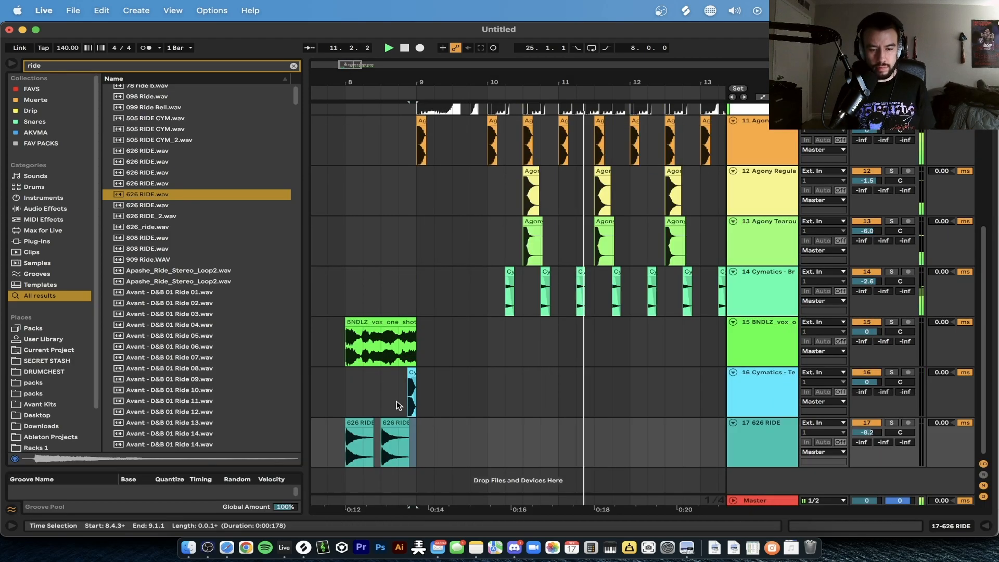
Add an audio track below the breath track and search the browser for "effin back", replacing the search with "atmos ef".
scroll(398, 405, "down", 3)
left_click(761, 319)
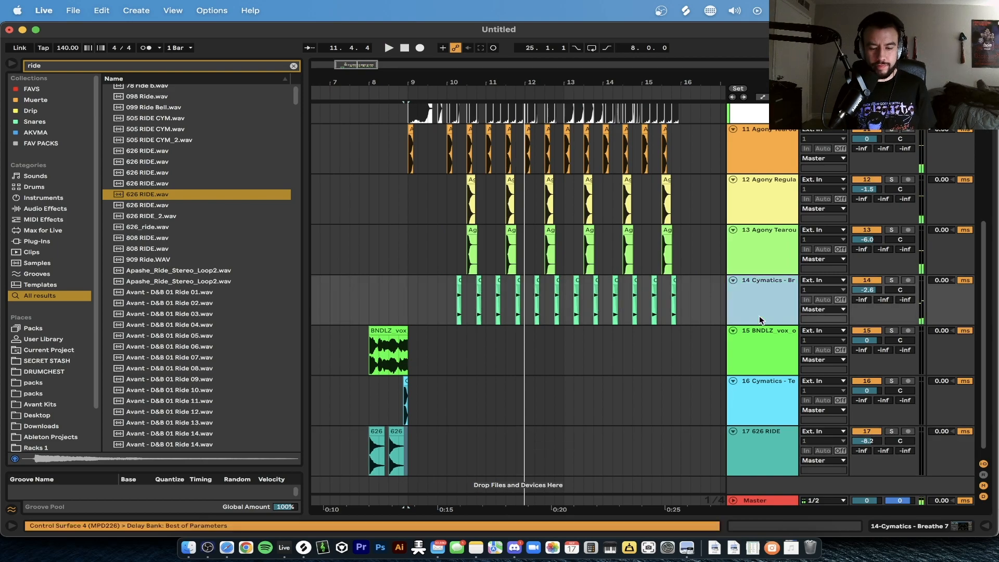
key("super+t")
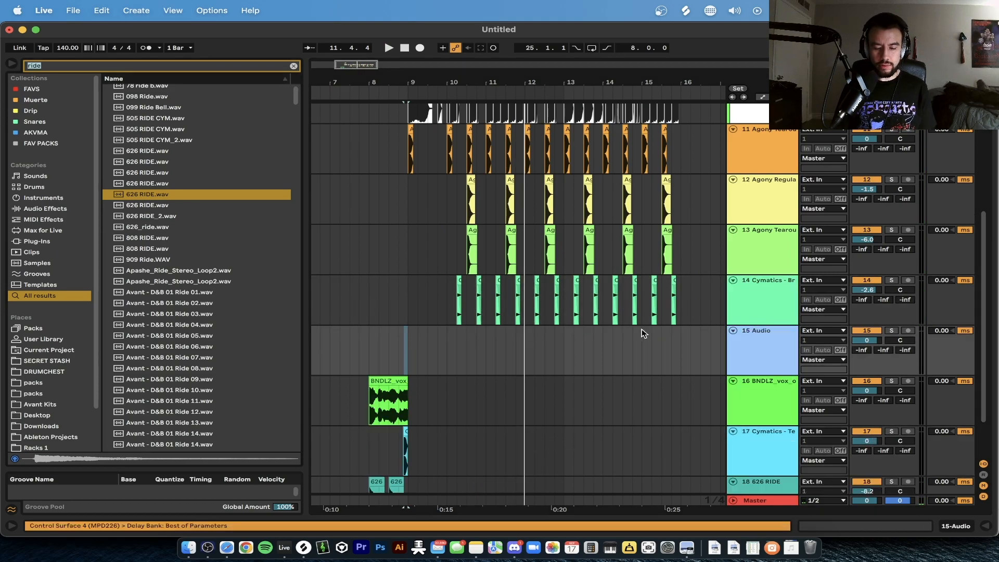
type("effin back")
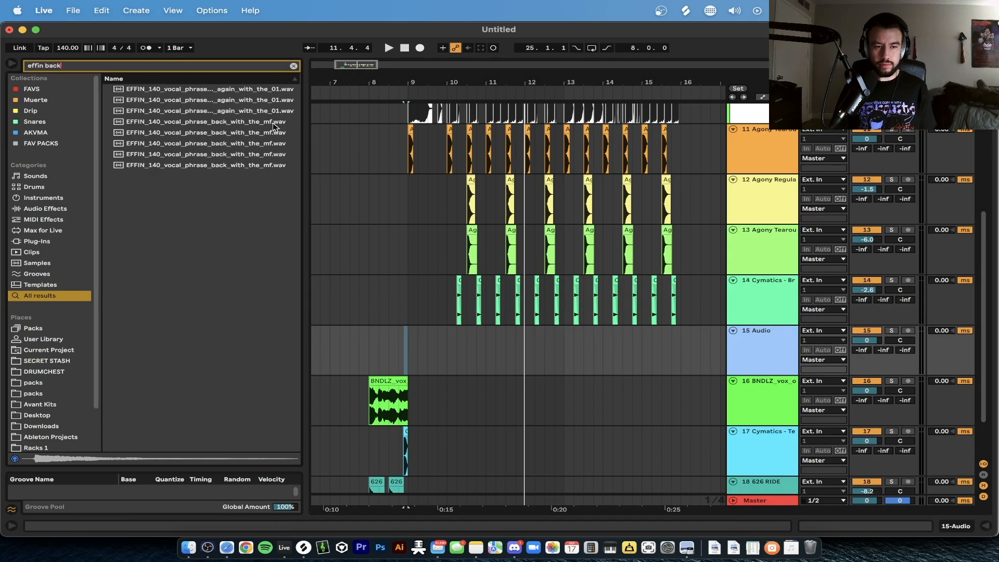
left_click(240, 123)
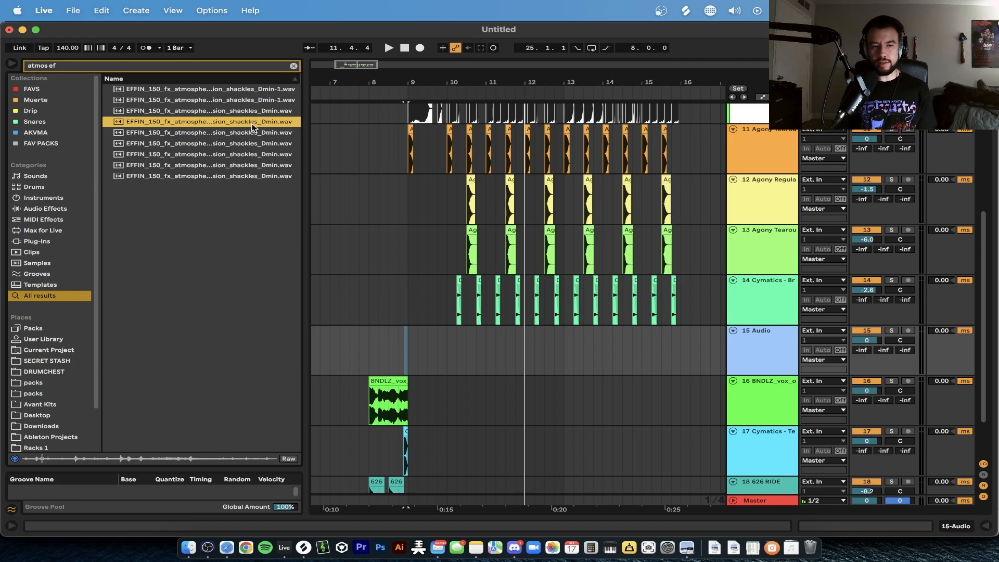
Place the EFFIN_150 tension shackles Dmin atmosphere at 9.1.1 on the new track and lower its volume to -5.4 dB.
left_click_drag(251, 126, 411, 335)
key("space")
scroll(474, 332, "up", 3)
scroll(475, 333, "down", 5)
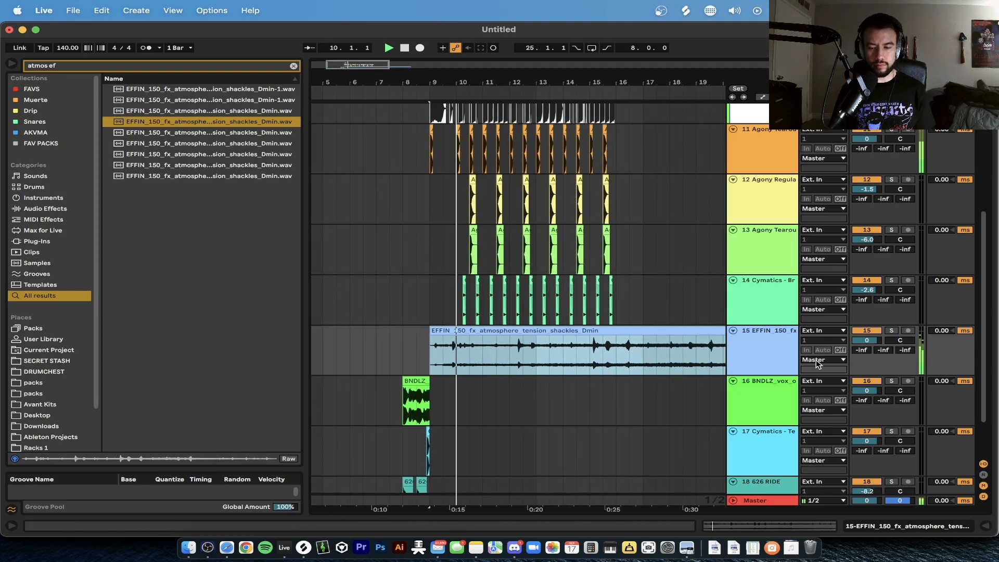
left_click_drag(866, 341, 866, 356)
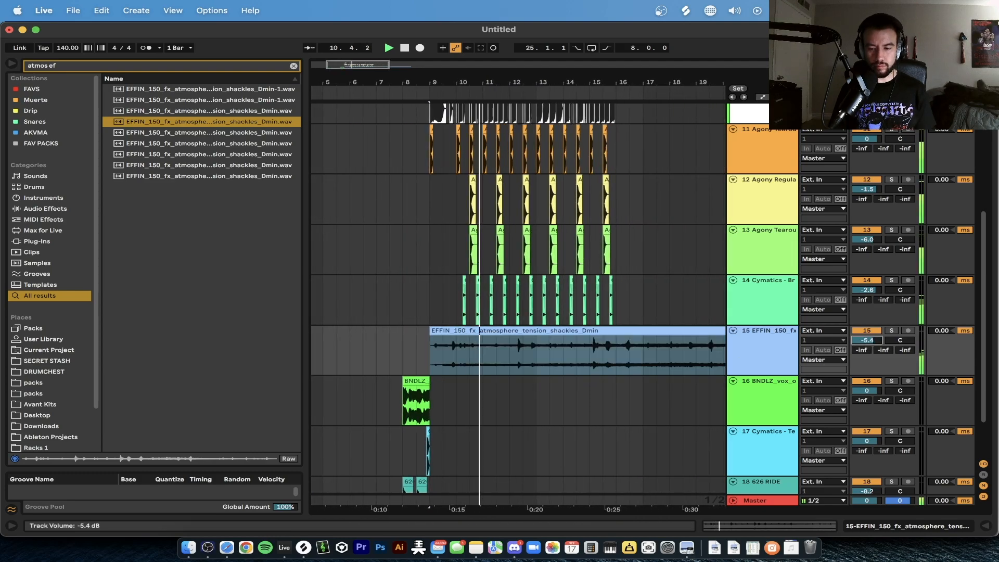
Load an EQ Eight onto the atmosphere track.
key("space")
double_click(767, 345)
key("super+f")
type("eq")
key("Down")
key("Down")
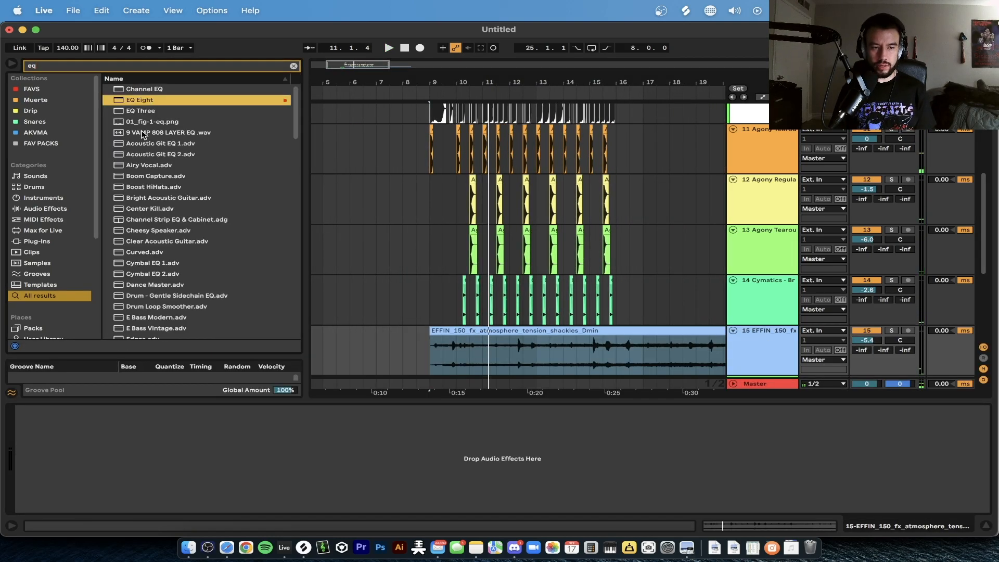
key("Return")
Set EQ Eight band 4 to a high cut at 1.02 kHz on the atmosphere and play the drop.
left_click(163, 498)
left_click(156, 489)
left_click_drag(246, 462, 197, 461)
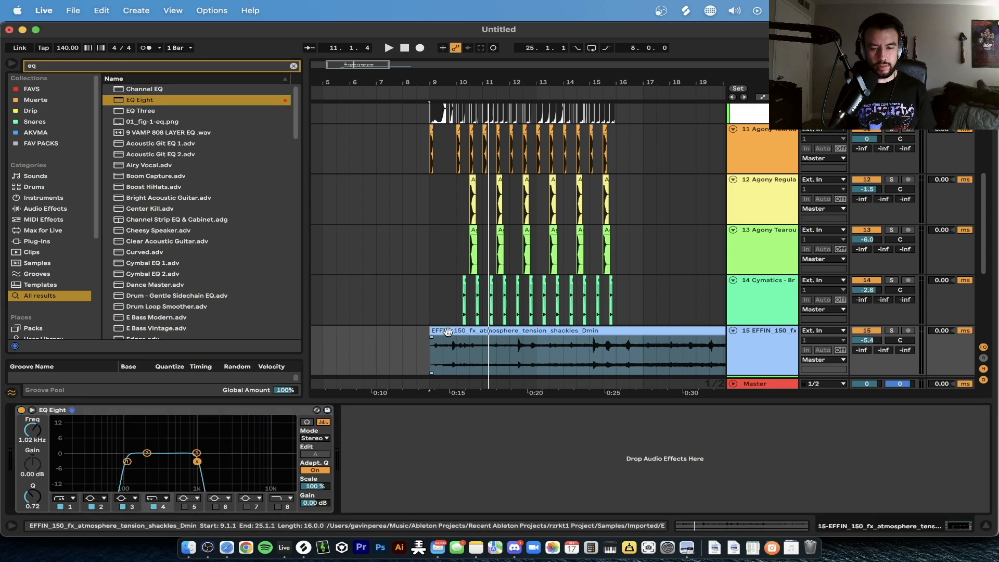
key("space")
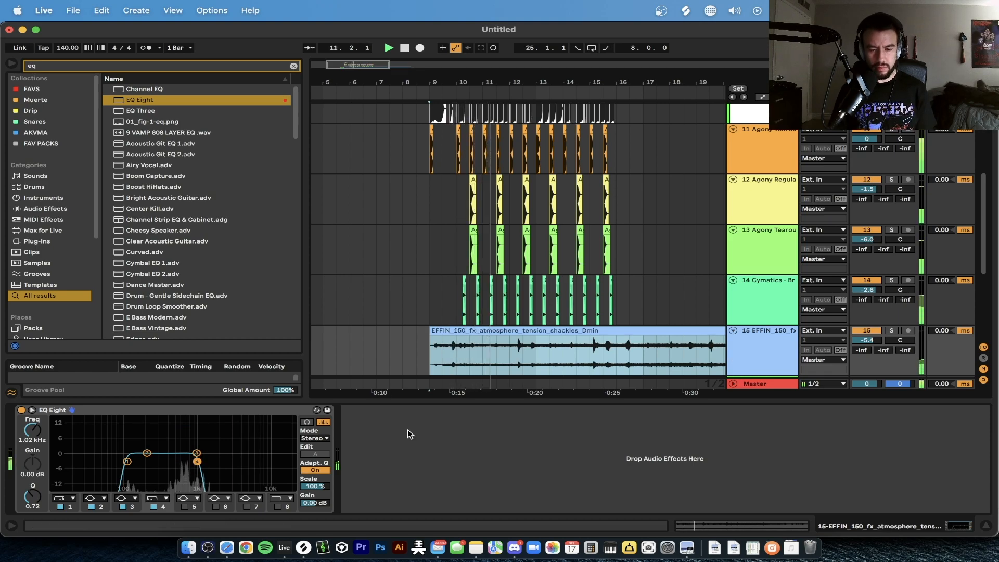
Split the atmosphere clip at 17.1.1, delete the part after it, and hide the device view.
scroll(576, 345, "down", 3)
key("super+e")
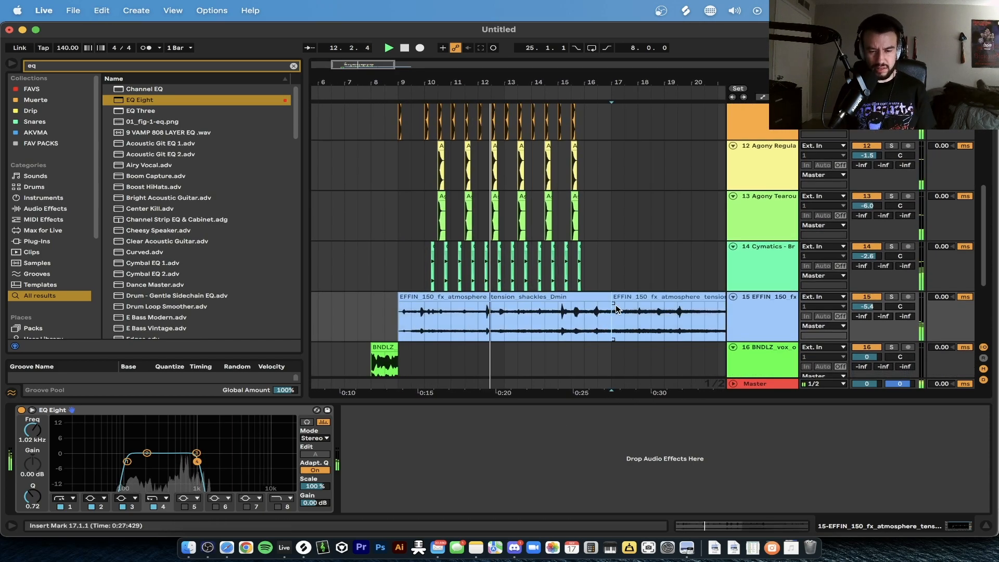
left_click(646, 299)
key("Delete")
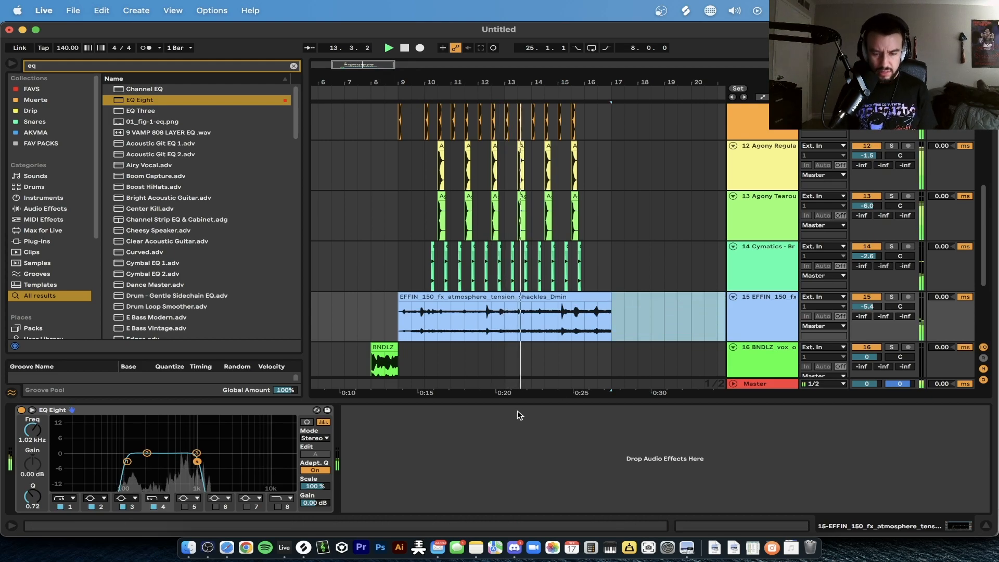
key("super+alt+l")
scroll(510, 404, "down", 1)
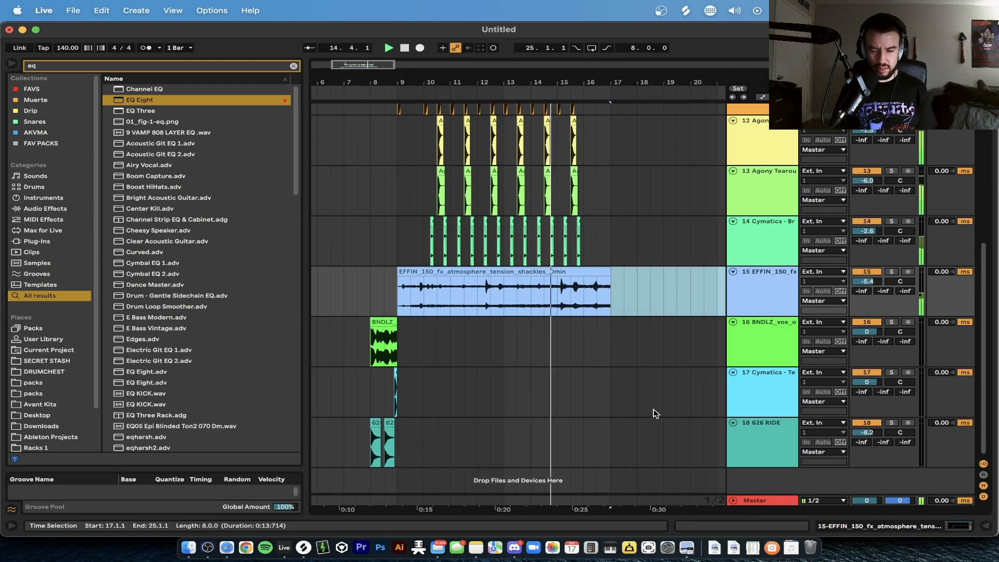
left_click(605, 274)
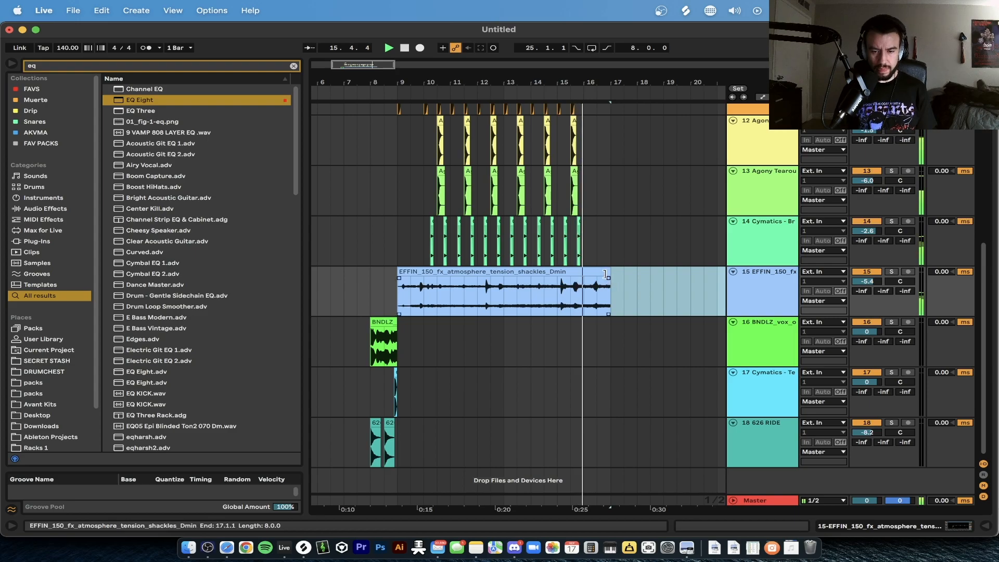
scroll(587, 278, "up", 6)
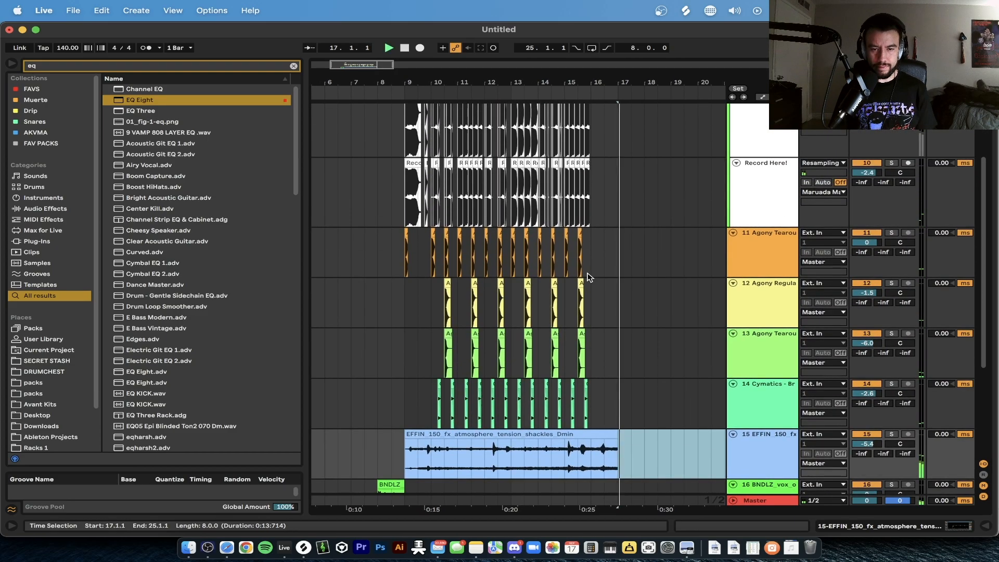
Play from 14.2.1 and duplicate the bass, kick, snare and breath clips between 14.1.1 and 16.1.1 to 16.1.1.
scroll(579, 277, "up", 3)
left_click(515, 315)
key("space")
key("space")
scroll(504, 318, "up", 5)
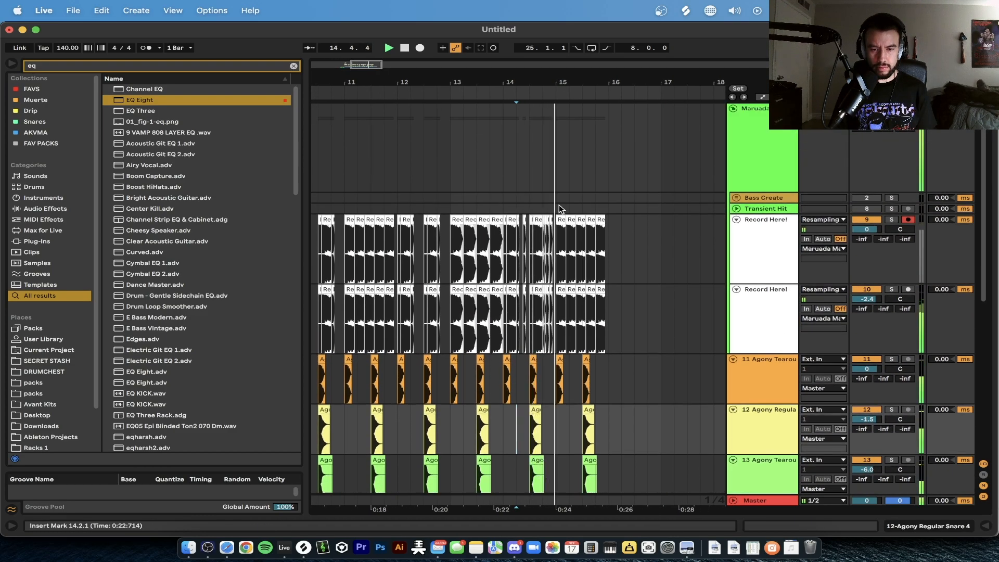
scroll(572, 291, "down", 5)
key("minus")
left_click_drag(590, 424, 530, 130)
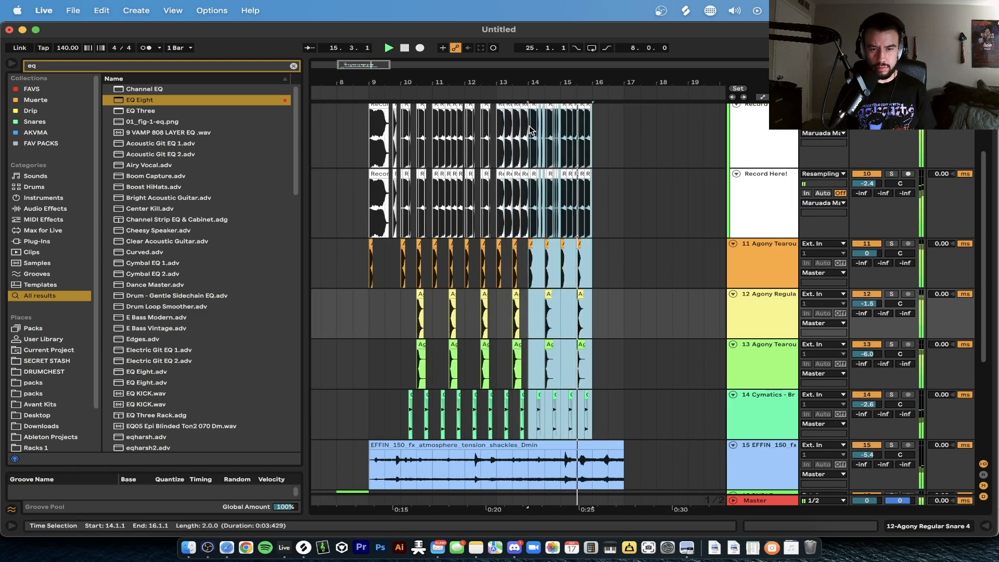
key("super+d")
key("plus")
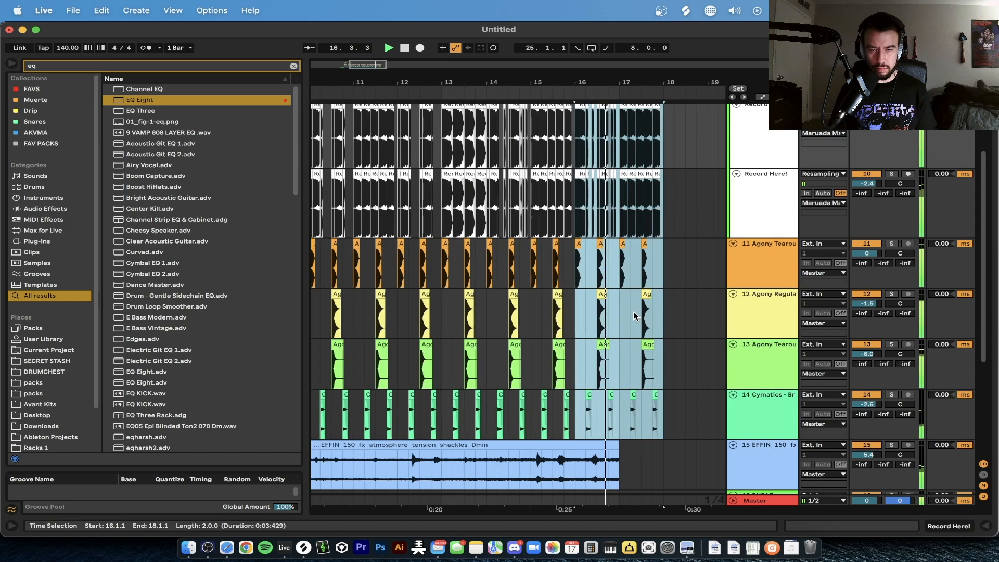
Play the duplicated section and examine the bass chops in bar 17.
key("minus")
scroll(662, 332, "up", 3)
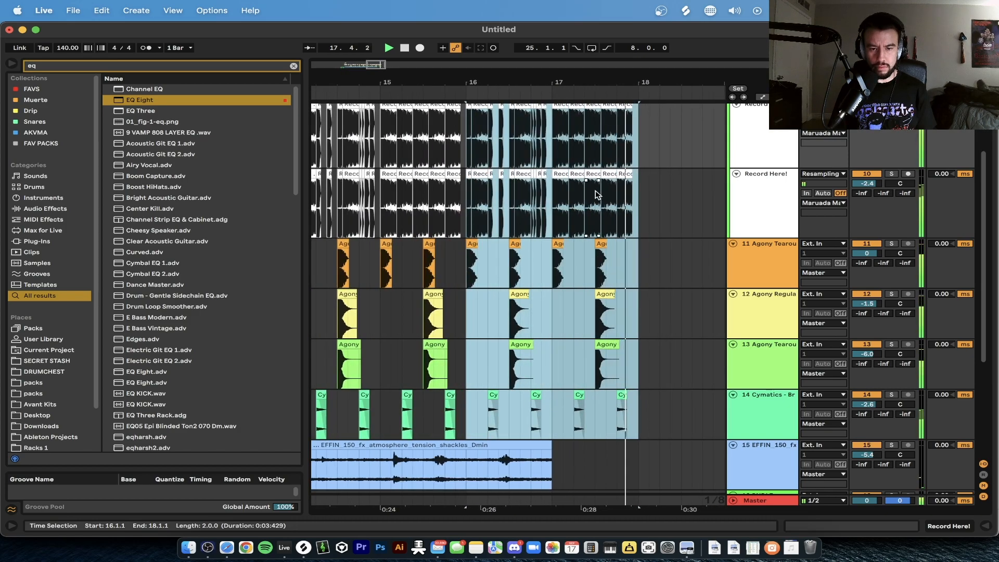
left_click(557, 194)
key("space")
key("space")
scroll(557, 194, "up", 4)
scroll(547, 185, "up", 2)
key("space")
key("space")
Extend the first bass chop of bar 17 to 17.2.1 on both resampled tracks, playing each change.
key("space")
mouse_move(545, 159)
left_mouse_down()
mouse_move(570, 155)
mouse_move(564, 158)
left_mouse_up()
key("space")
key("space")
key("space")
left_click_drag(544, 229, 562, 229)
key("space")
key("space")
key("space")
left_click(556, 167)
scroll(555, 169, "down", 3)
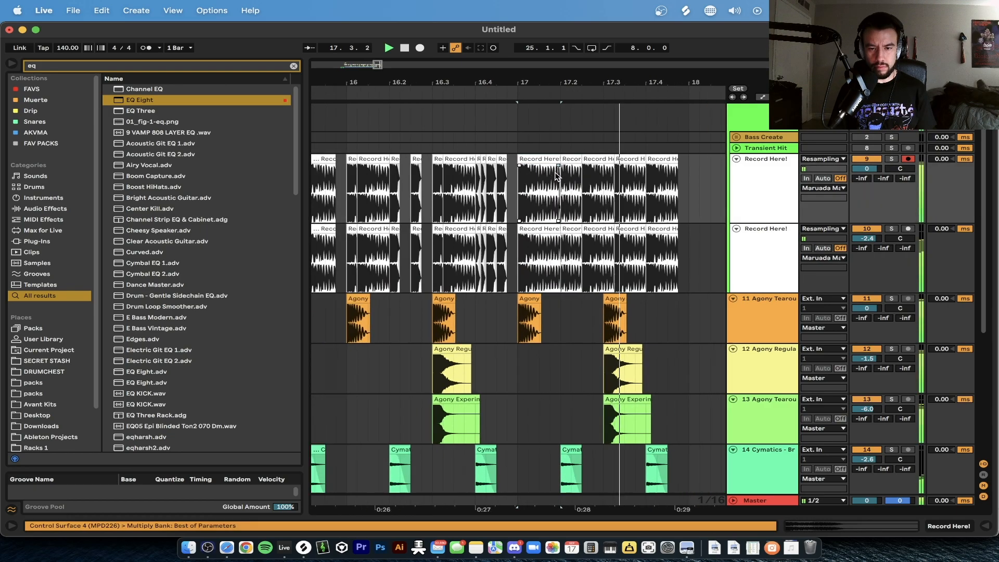
On both resampled bass tracks, lengthen the chop at 17.2.3 over the following chop and trim the last chop to end at 17.4.3.
key("space")
key("space")
left_click_drag(542, 161, 571, 161)
key("space")
key("space")
left_click_drag(542, 231, 562, 232)
key("space")
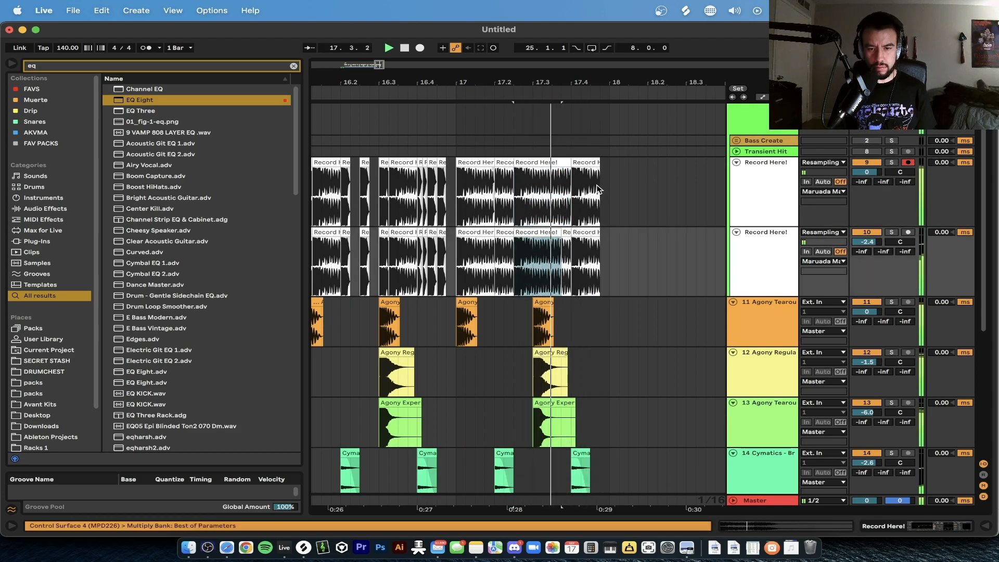
left_click_drag(600, 162, 589, 159)
left_click(597, 233)
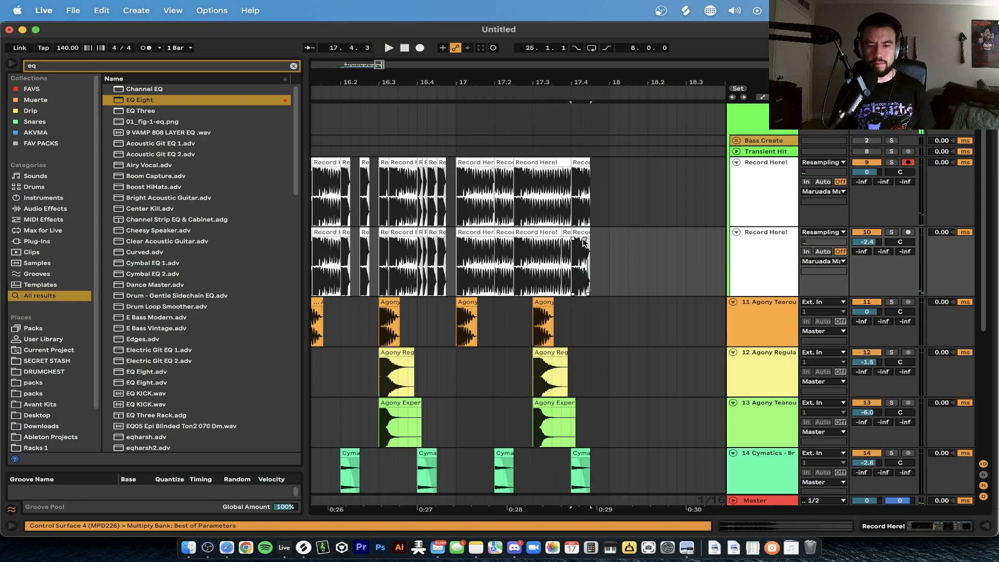
Duplicate the last bass chop of bar 17 on both resampled tracks to 17.4.3 and play bar 17.
left_click(585, 171)
left_click_drag(593, 251, 573, 174)
key("super+d")
scroll(571, 174, "down", 3)
left_click(486, 146)
key("space")
scroll(485, 145, "down", 1)
scroll(485, 143, "down", 5)
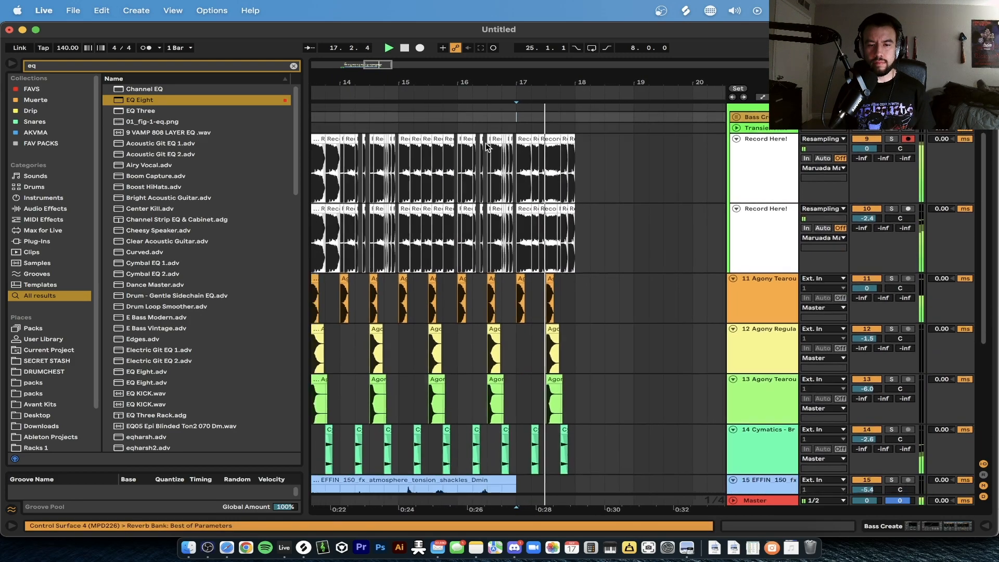
Play the drop from 9.1.1 through bar 17 and examine the full arrangement across all tracks.
scroll(485, 143, "up", 2)
scroll(486, 143, "left", 3)
left_click(386, 149)
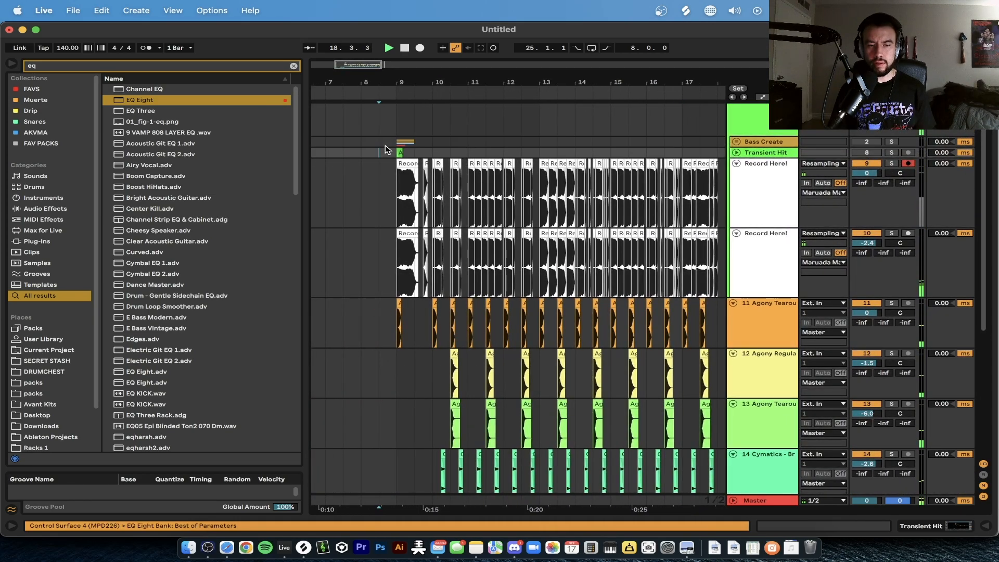
left_click(393, 133)
key("space")
key("space")
scroll(409, 131, "down", 2)
scroll(410, 126, "down", 3)
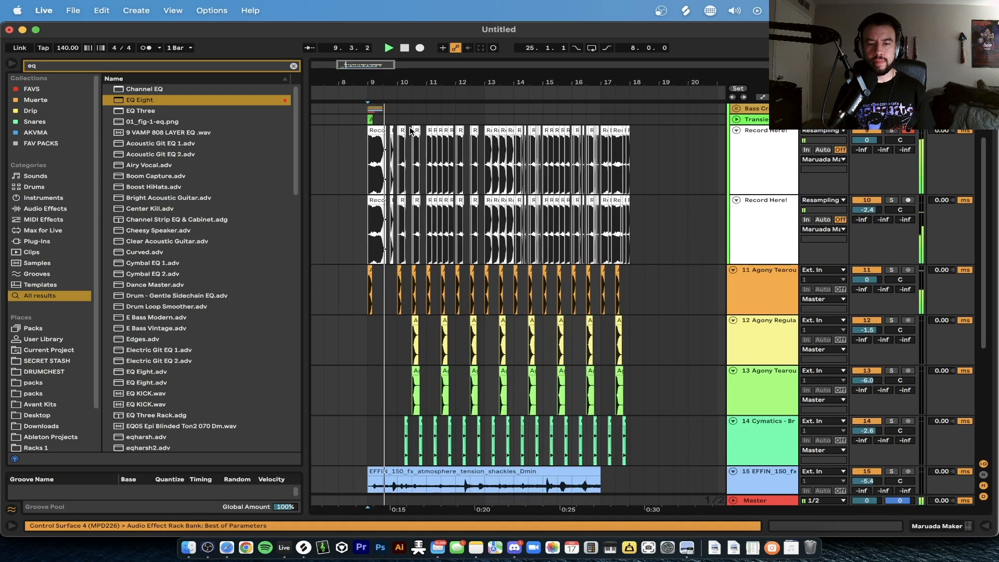
key("super+alt+b")
scroll(307, 170, "left", 5)
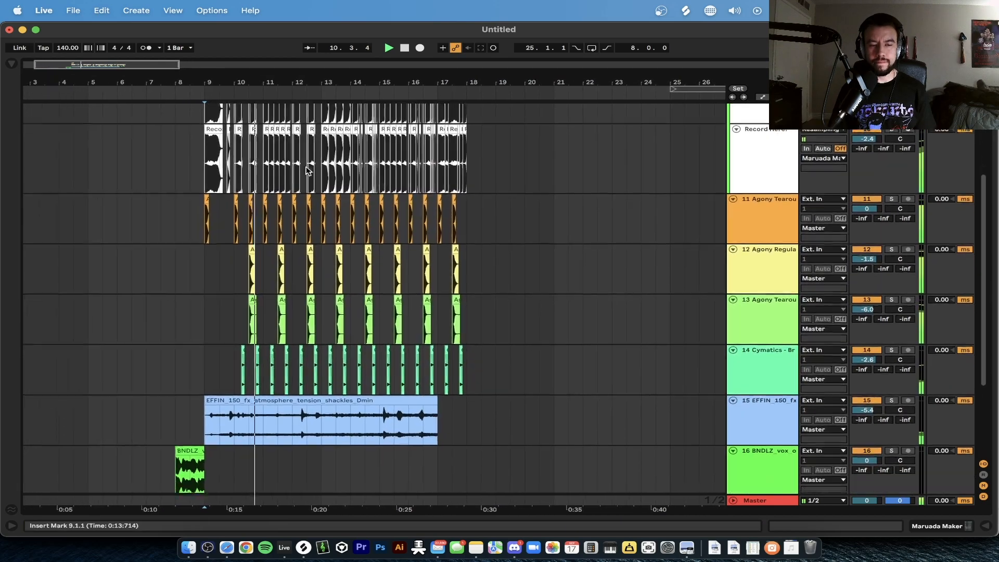
scroll(307, 170, "down", 4)
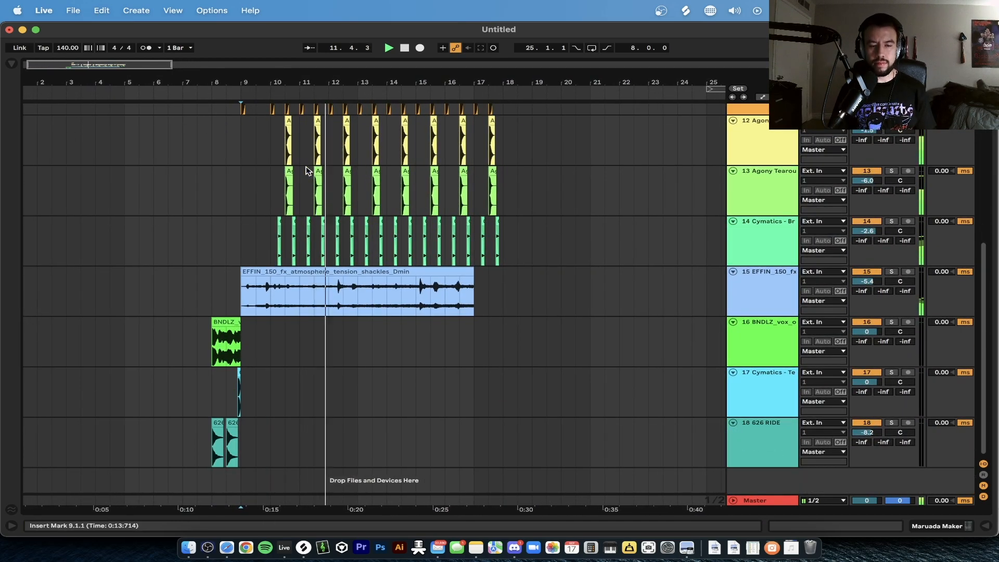
scroll(306, 168, "left", 1)
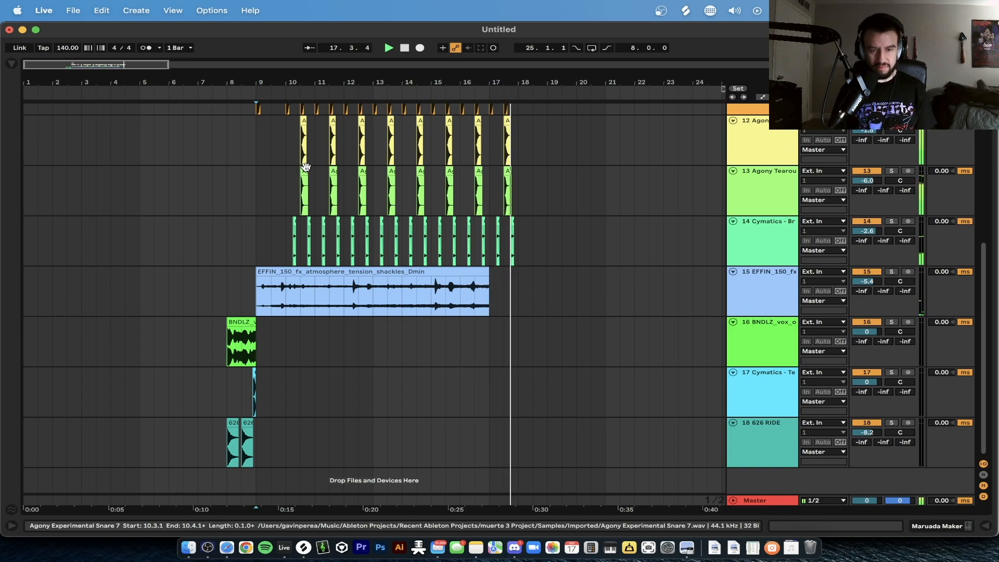
Move the Terror Tom fill from the end of bar 8 to 9.4.3 and play the drop from 9.1.1.
left_click(242, 276)
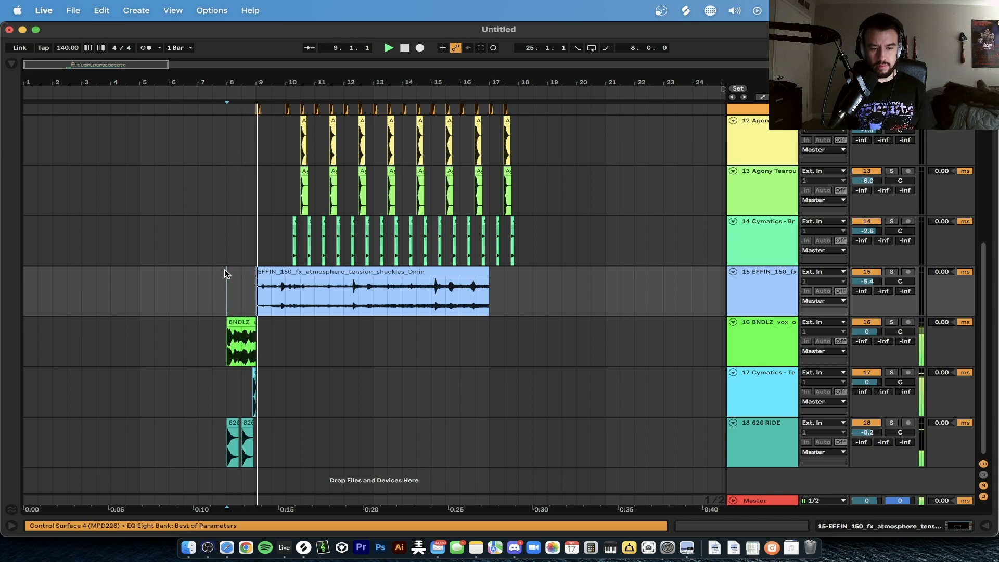
scroll(258, 368, "up", 3)
scroll(258, 371, "up", 1)
left_click_drag(254, 371, 329, 375)
scroll(316, 370, "up", 3)
left_click(292, 378)
scroll(312, 379, "down", 1)
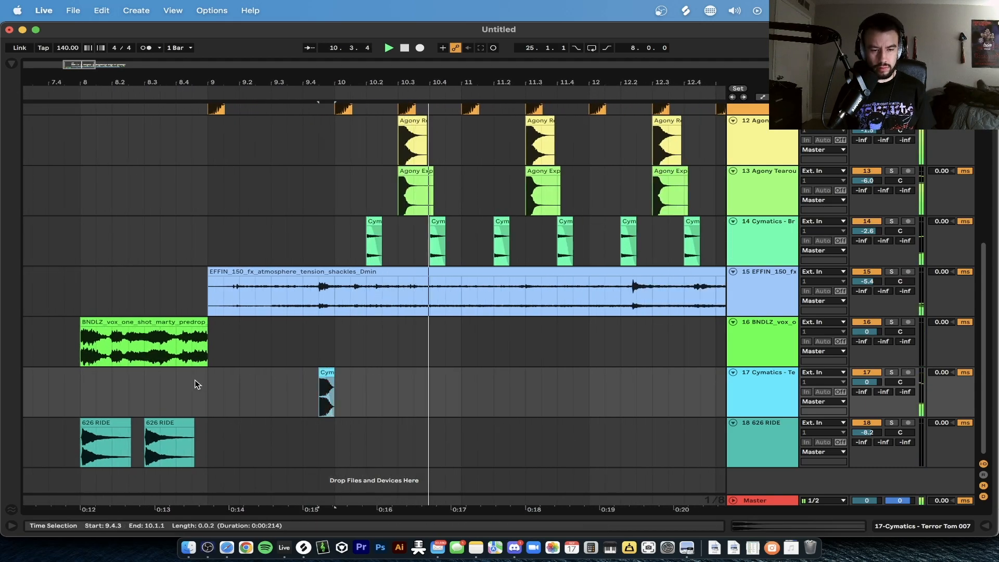
scroll(195, 379, "down", 3)
left_click(202, 233)
scroll(203, 229, "up", 5)
scroll(203, 230, "down", 4)
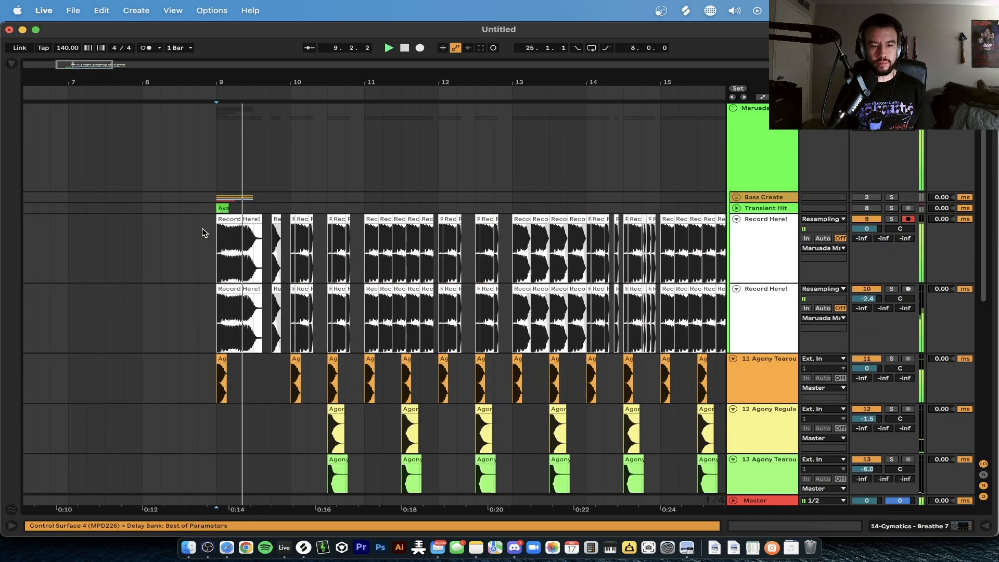
Add a Compressor to the Maruada Maker group with an inf:1 ratio, 0.01 ms attack and -7.94 dB threshold.
double_click(736, 143)
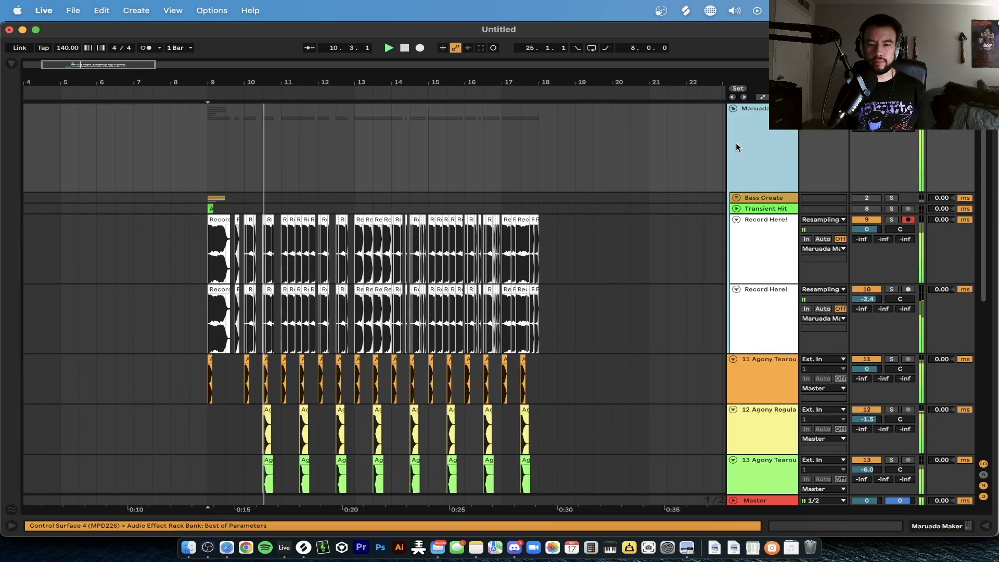
scroll(554, 282, "down", 5)
scroll(554, 282, "down", 5)
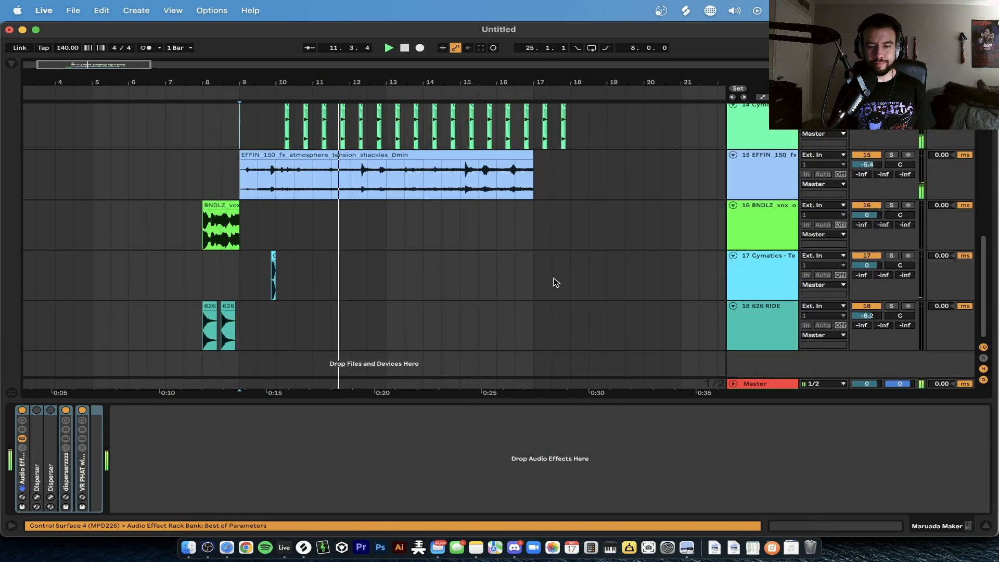
scroll(553, 283, "up", 3)
key("cmd+f")
type("compress")
left_click(129, 89)
double_click(129, 89)
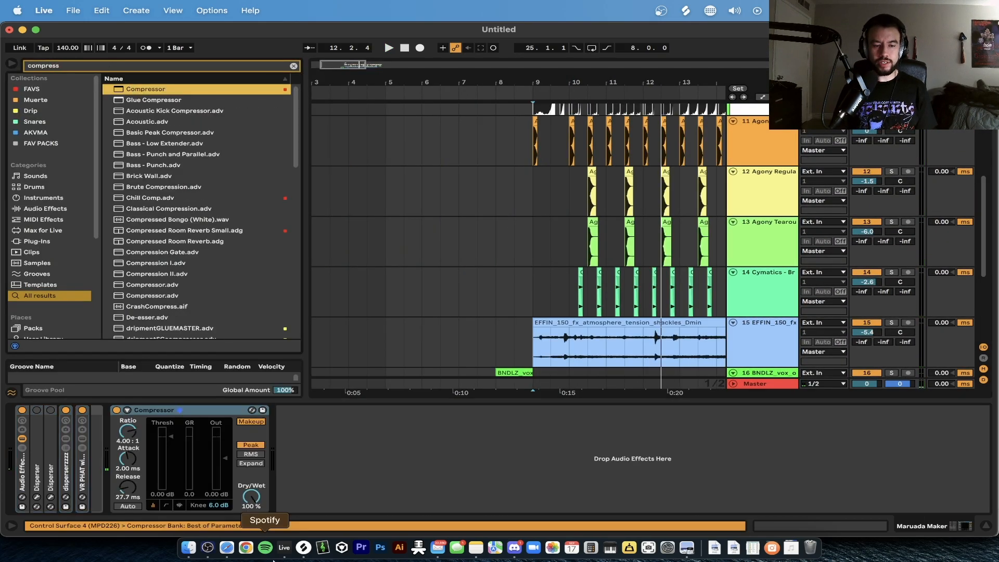
left_click_drag(129, 433, 130, 434)
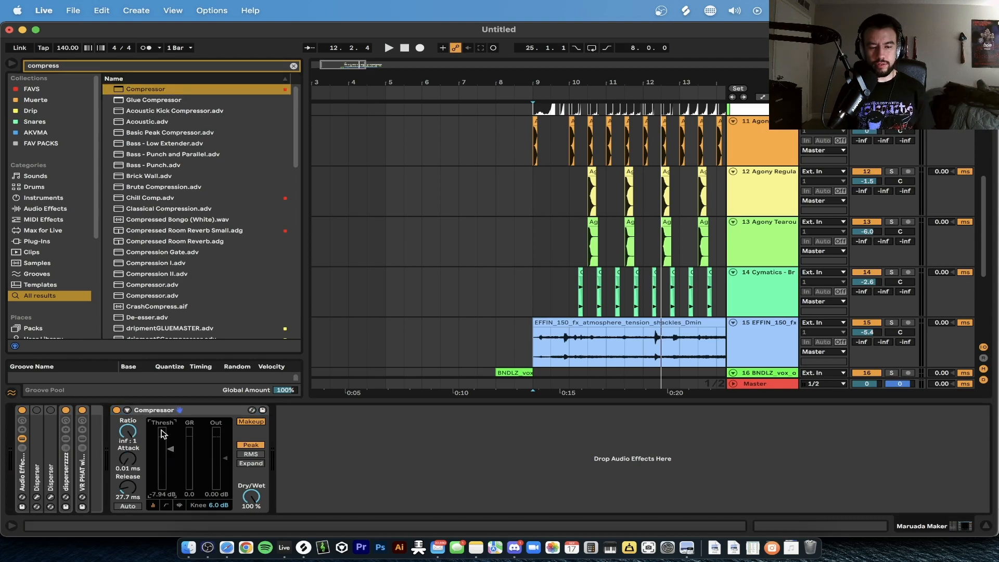
Enable the compressor's sidechain and feed it from the 11-Agony Tearout Kick 7 track.
left_click(127, 410)
left_click(139, 421)
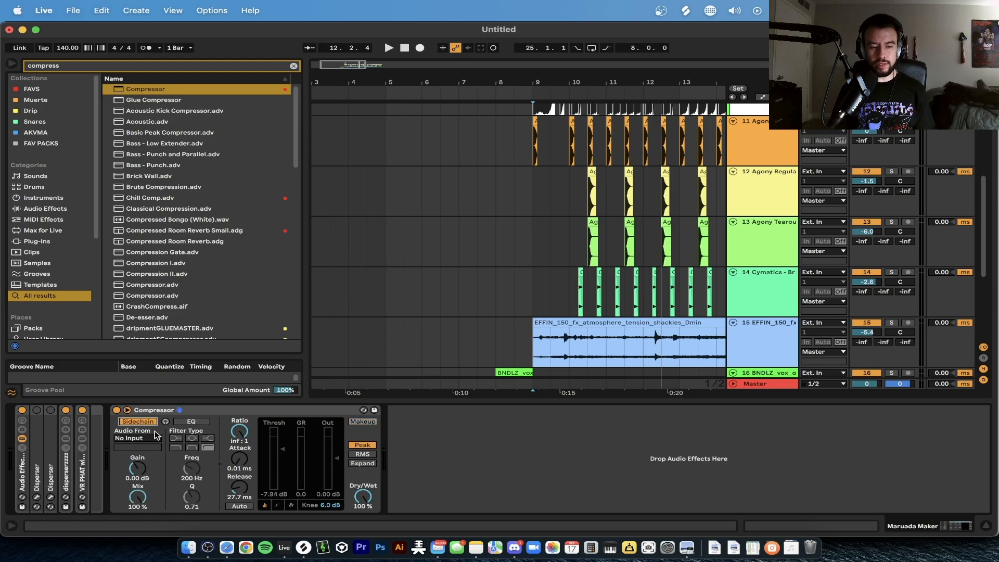
left_click(156, 438)
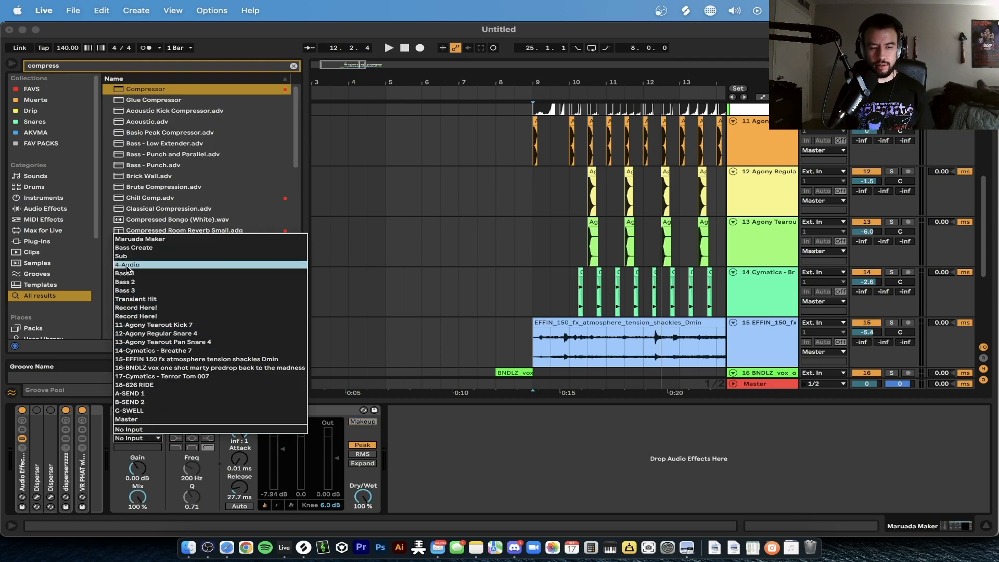
left_click(163, 324)
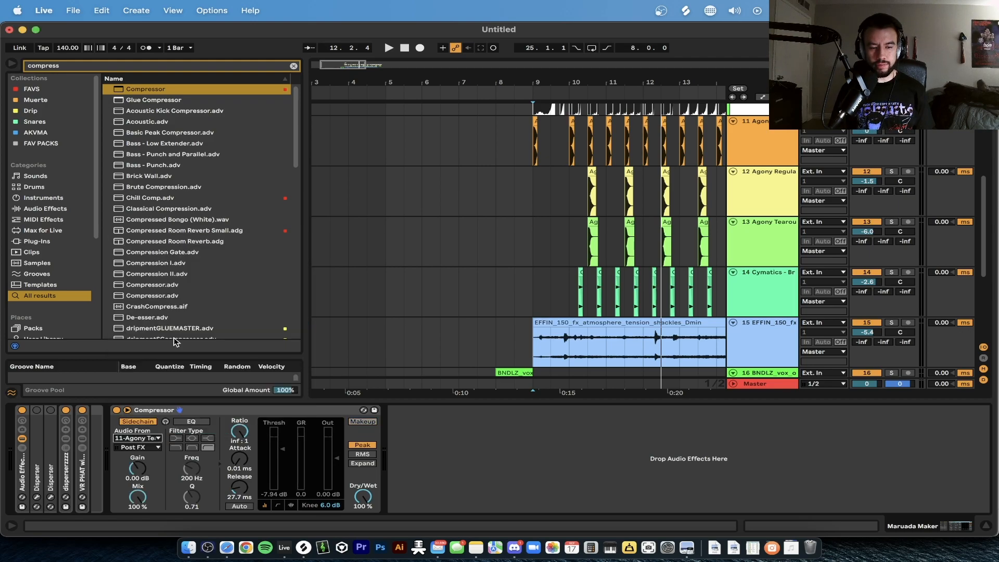
During playback, set the sidechain compressor's release to 1.00 ms and threshold to -12.0 dB, then display its gain reduction graph.
key("space")
left_click_drag(282, 455, 282, 464)
key("space")
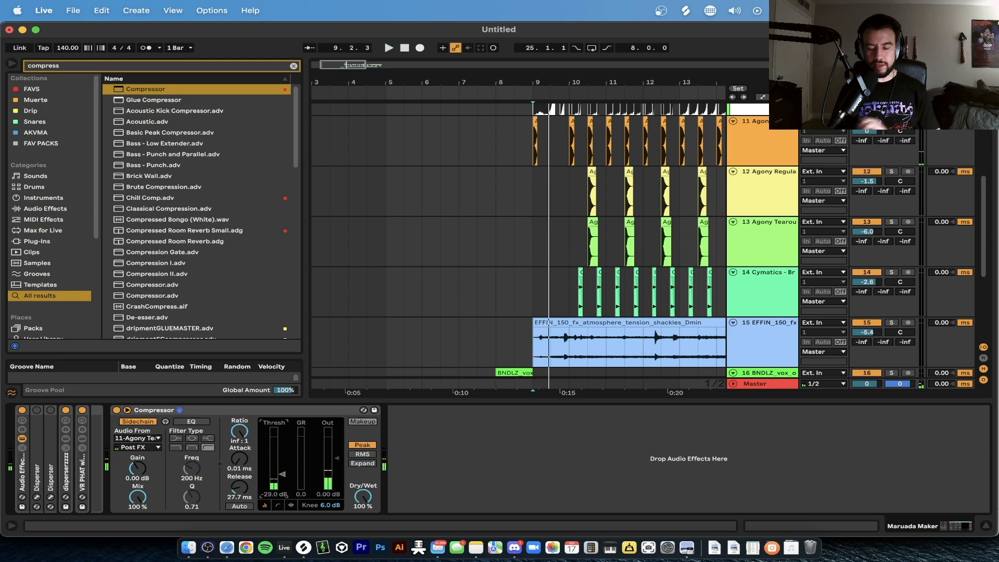
key("space")
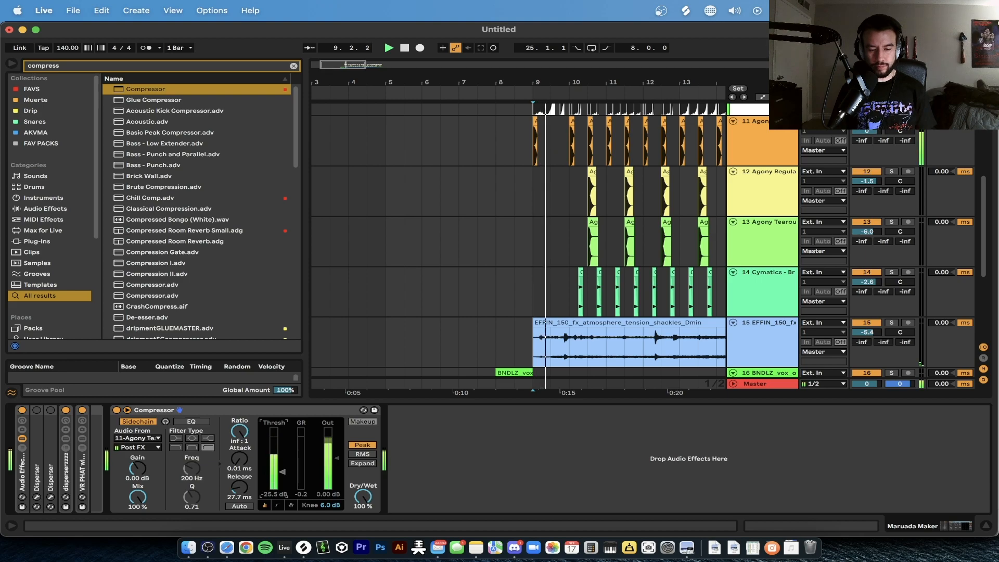
left_click_drag(289, 470, 282, 458)
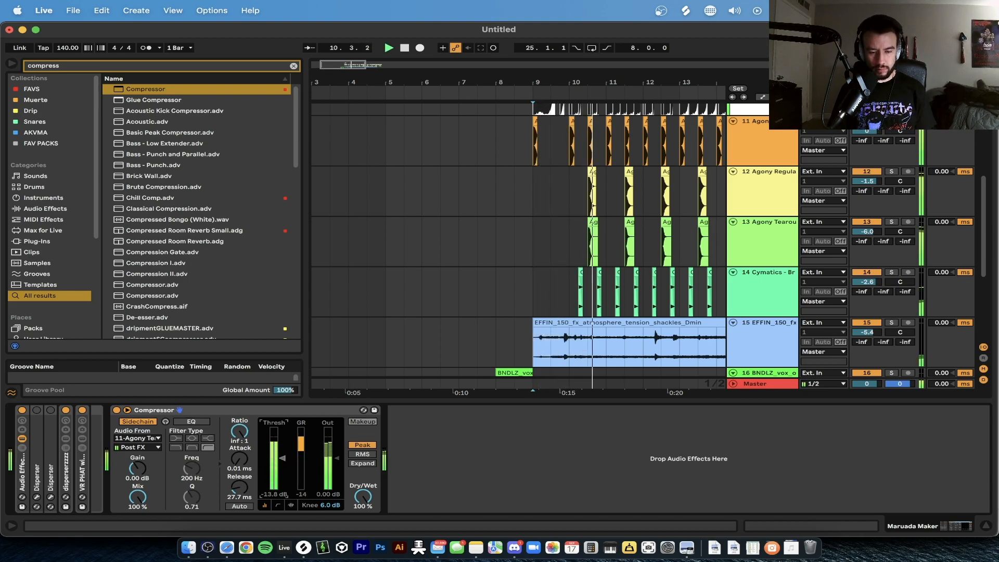
left_click_drag(239, 486, 242, 489)
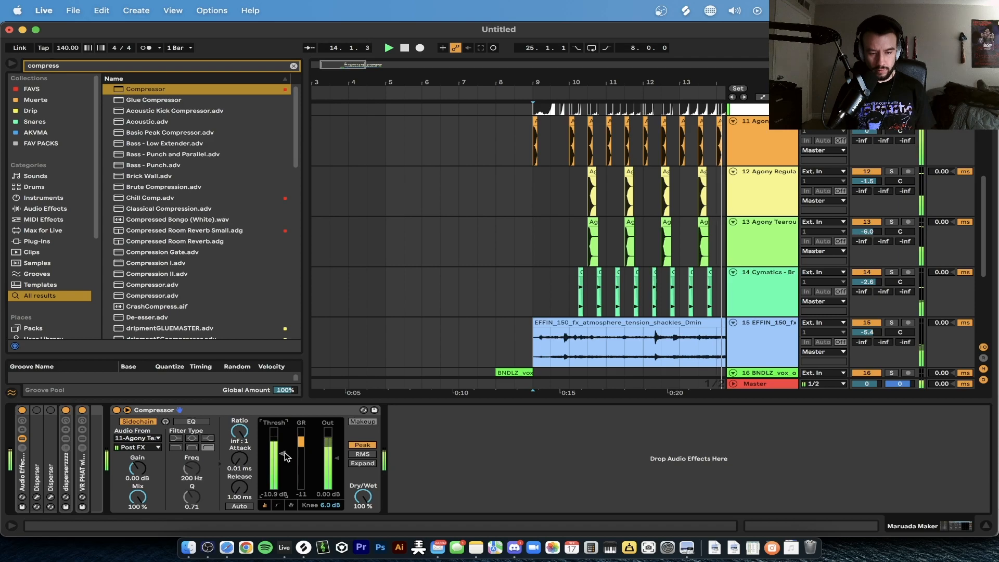
left_click_drag(285, 453, 285, 458)
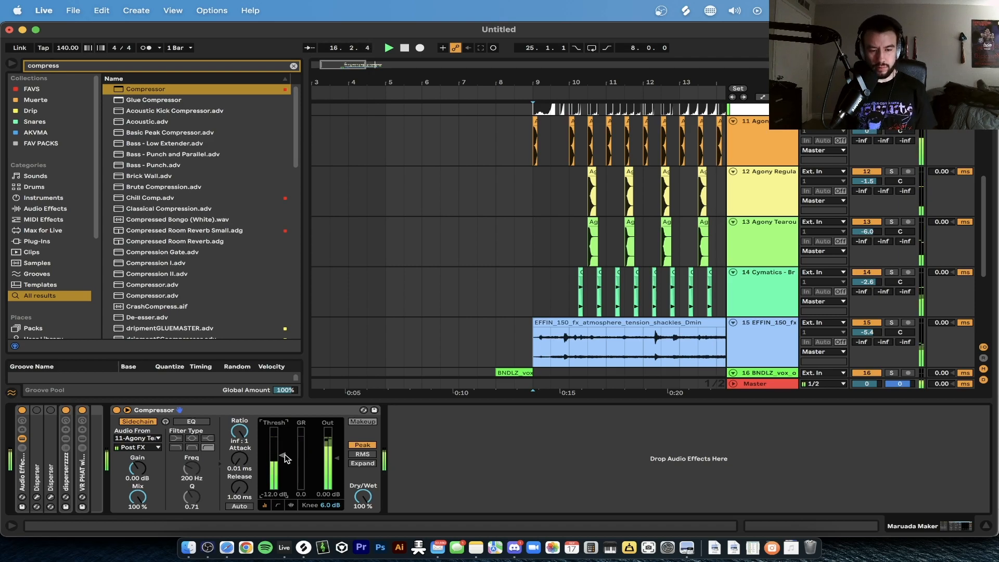
left_click(292, 505)
key("space")
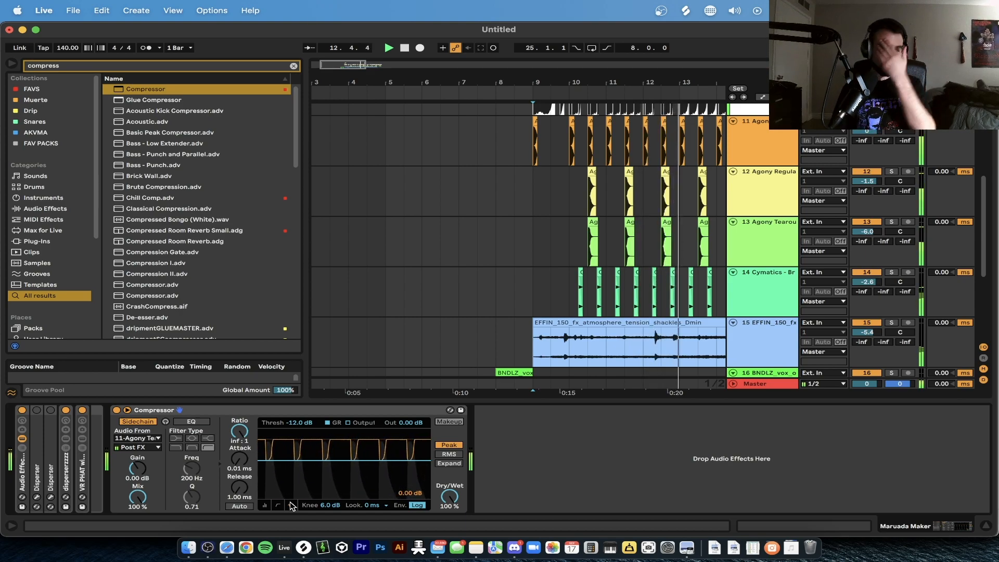
Try to duplicate the whole drop section from 9.1.1 to 18.1.1.
left_click(442, 402)
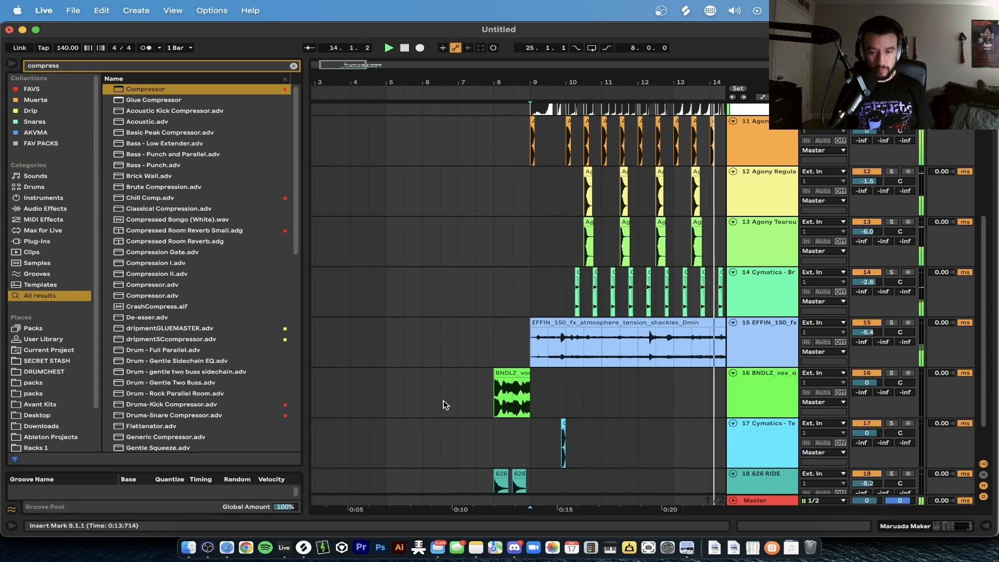
scroll(443, 401, "down", 3)
key("super+alt+b")
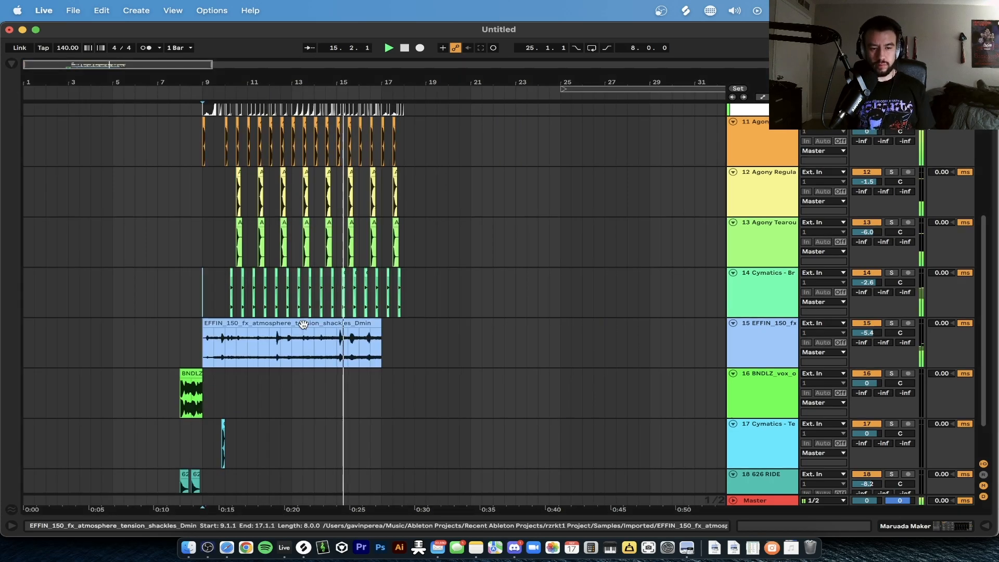
scroll(304, 324, "up", 5)
scroll(303, 324, "up", 2)
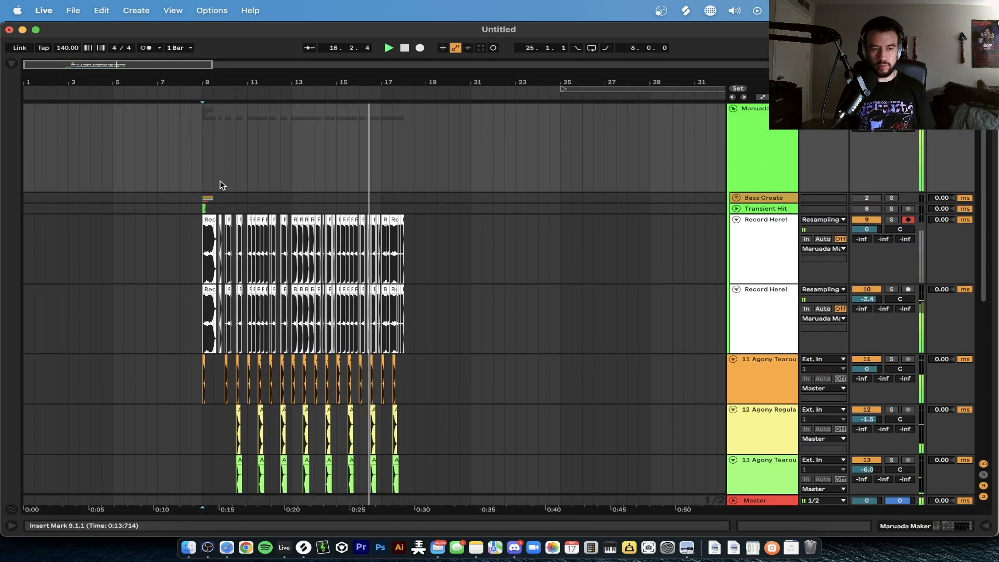
left_click_drag(408, 246, 203, 483)
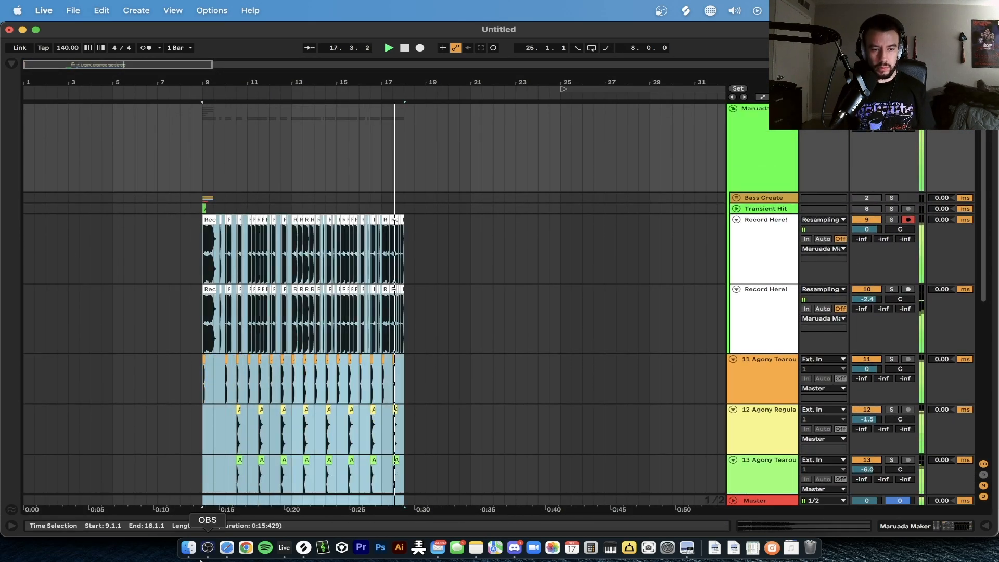
key("super+d")
key("super+z")
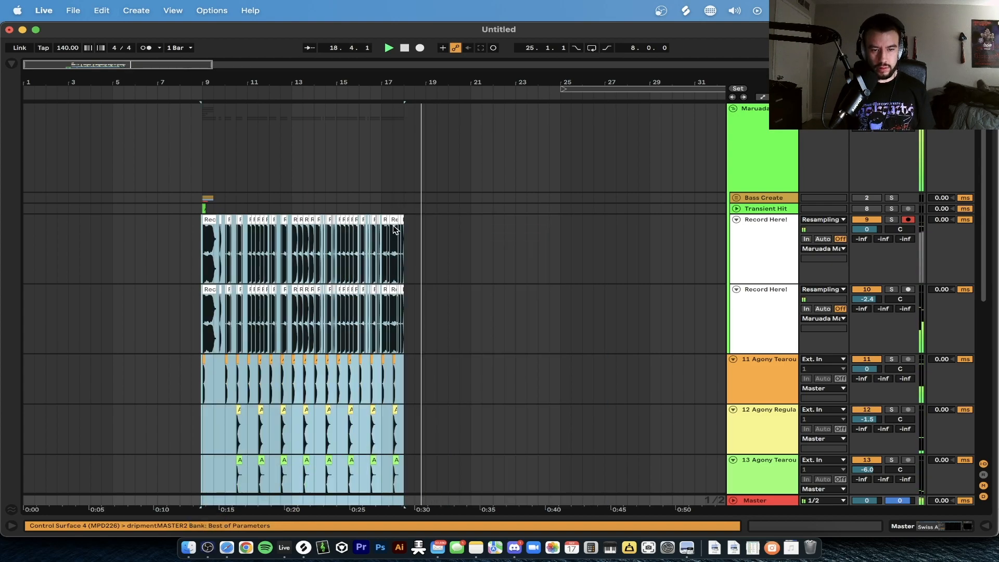
Extend the atmosphere tension clip to end at 18.1.1, level with the end of the bass and drum clips.
left_click_drag(404, 234, 340, 470)
scroll(343, 266, "down", 8)
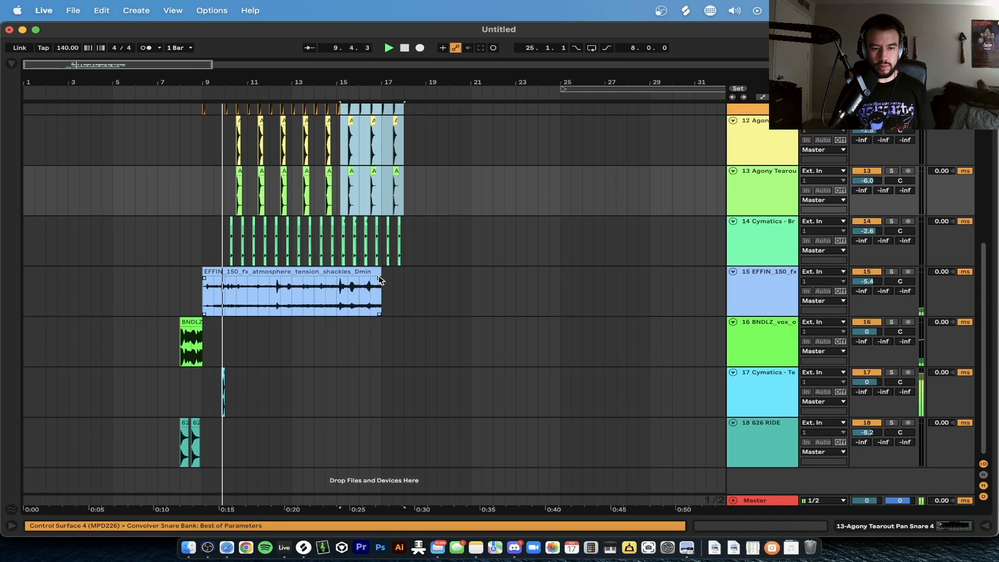
left_click(362, 271)
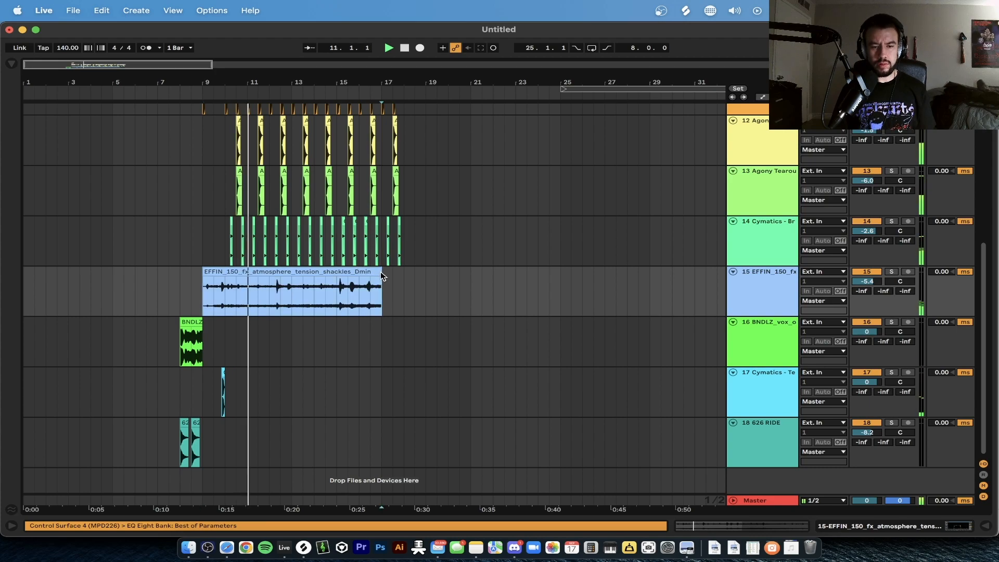
left_click_drag(377, 272, 400, 272)
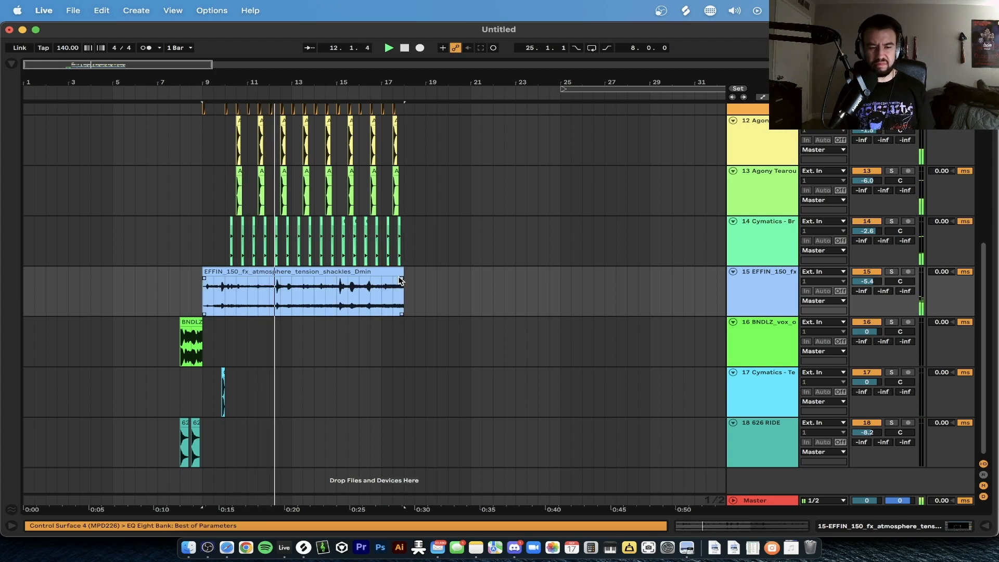
Add an Auto Pan to the atmosphere track and solo that track for listening.
left_click(773, 282)
key("super+f")
type("auto")
double_click(141, 100)
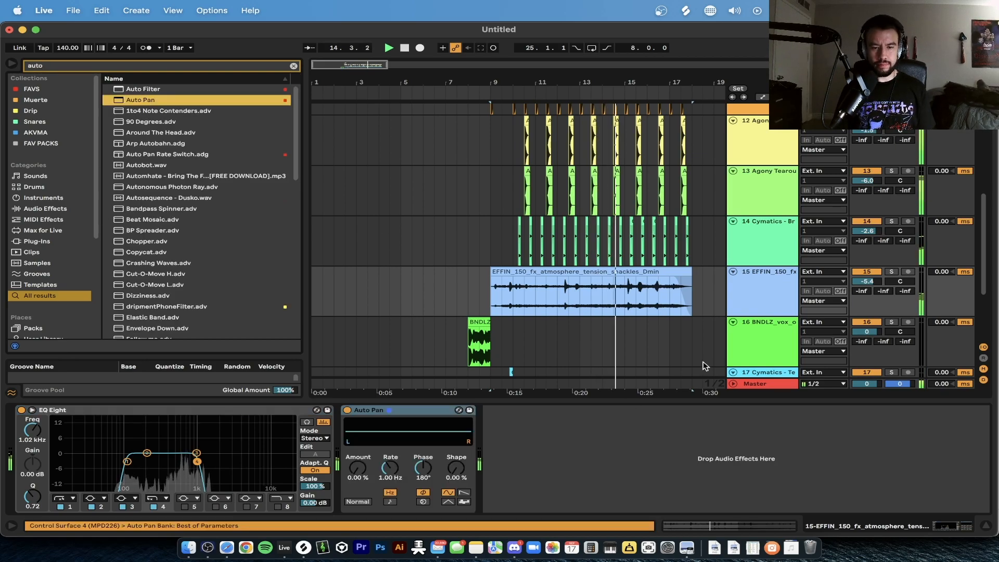
left_click(891, 271)
left_click(512, 375)
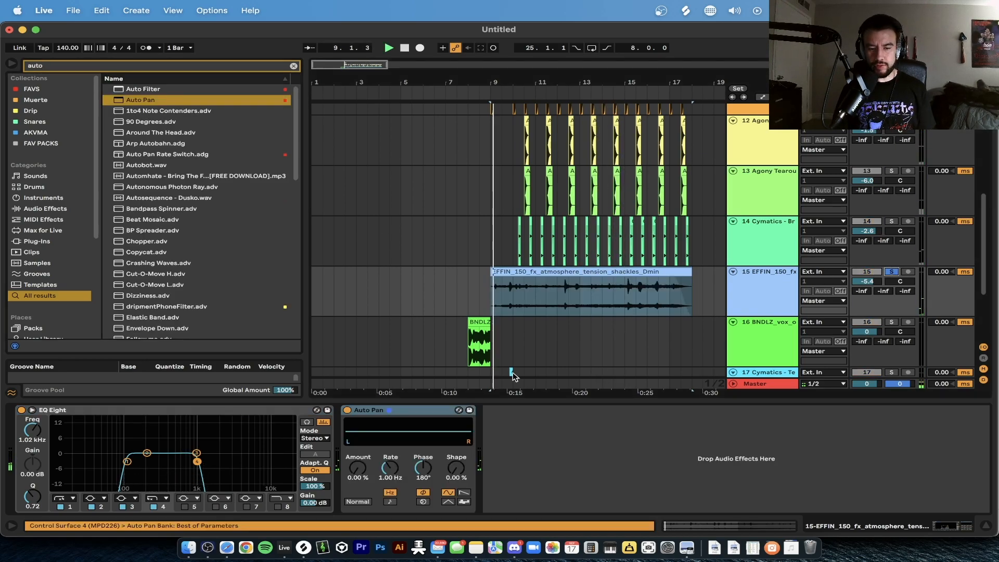
Set the Auto Pan to 100 % amount, a tempo-synced 1/2 rate, 0° phase and 180° offset.
left_click_drag(358, 467, 357, 415)
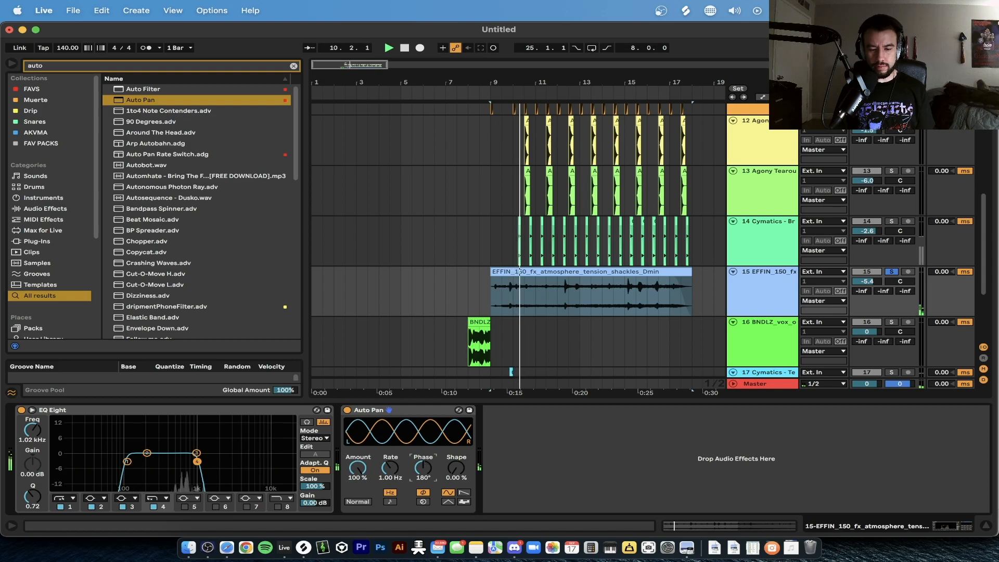
left_click(390, 502)
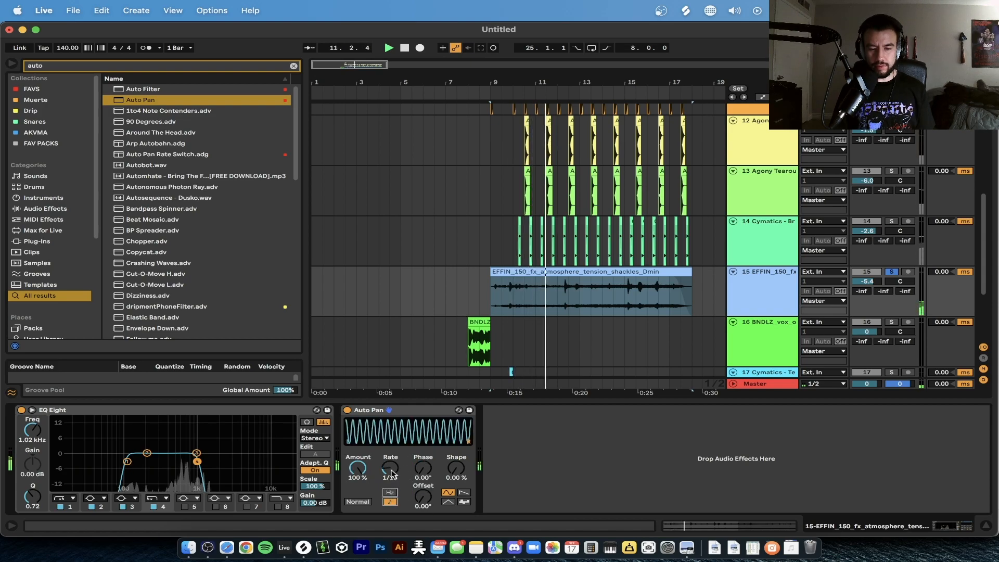
left_click_drag(390, 468, 390, 430)
left_click_drag(390, 468, 424, 468)
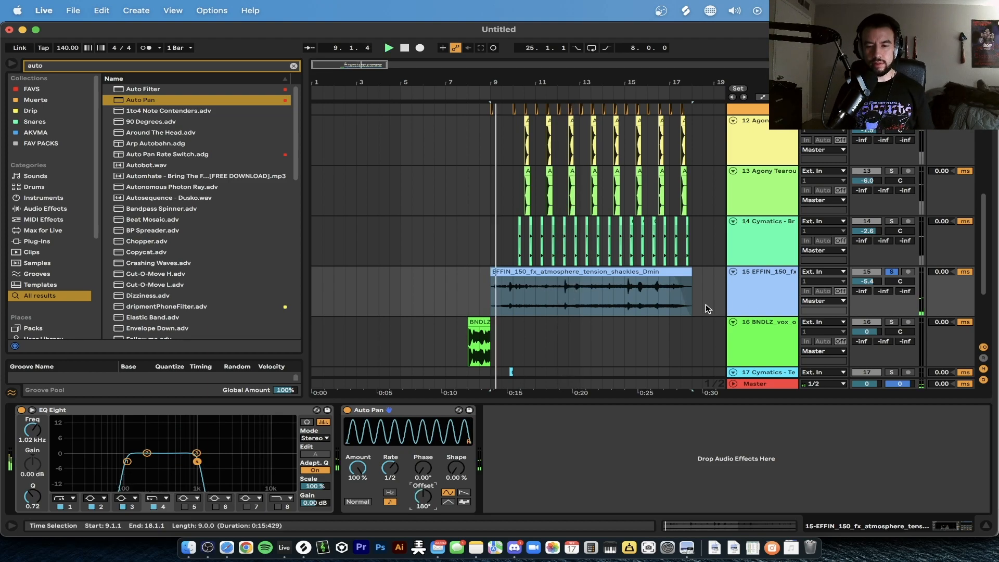
Compare the auto-panned atmosphere track soloed and within the full mix, leaving its solo off.
left_click(891, 271)
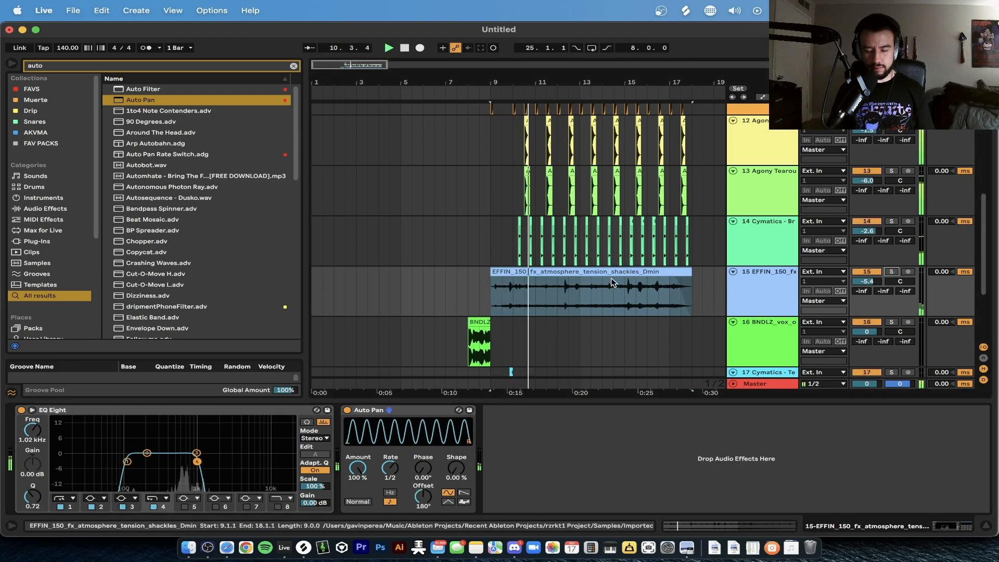
scroll(564, 306, "up", 3)
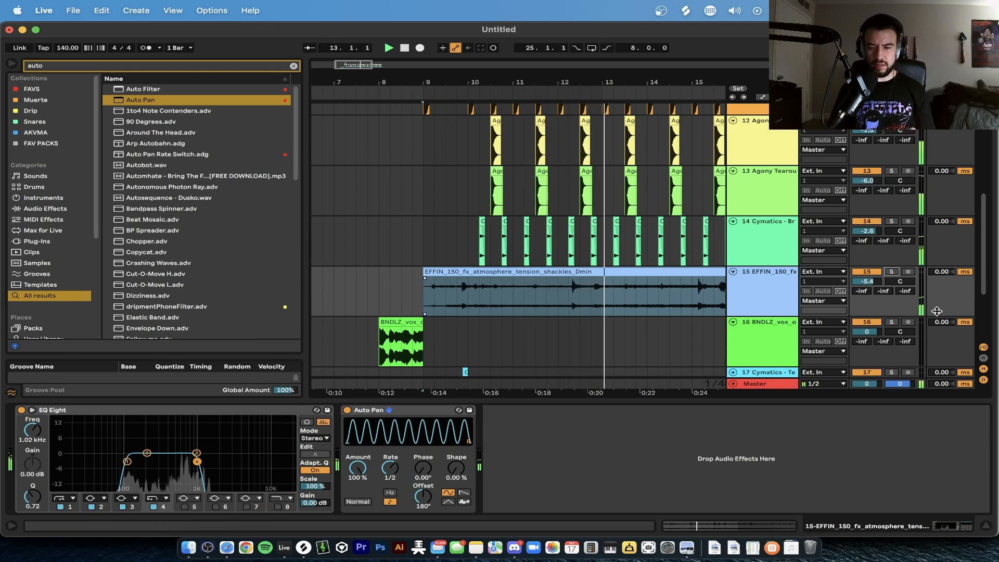
left_click(891, 271)
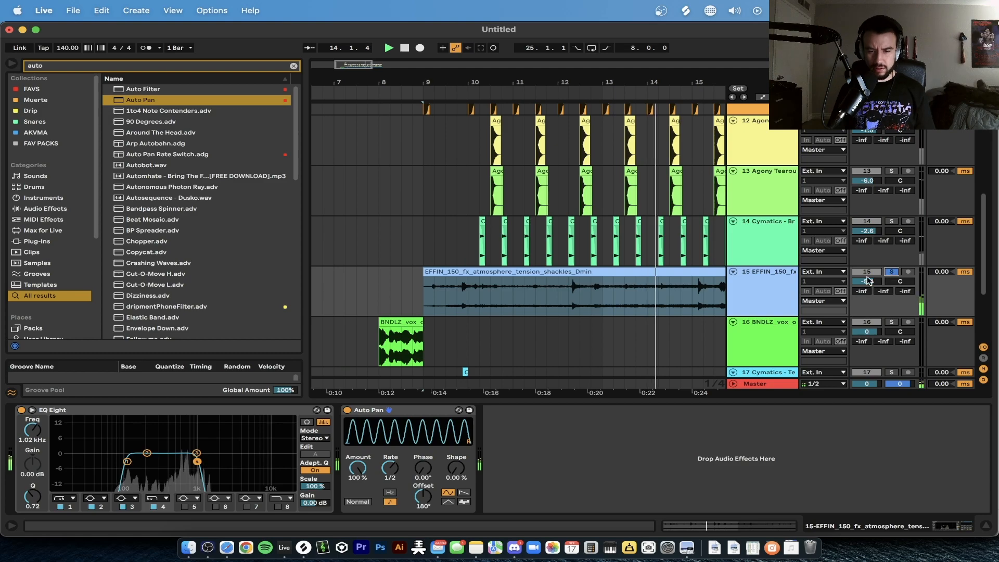
scroll(594, 288, "down", 3)
scroll(598, 290, "right", 2)
left_click(892, 268)
left_click(509, 296)
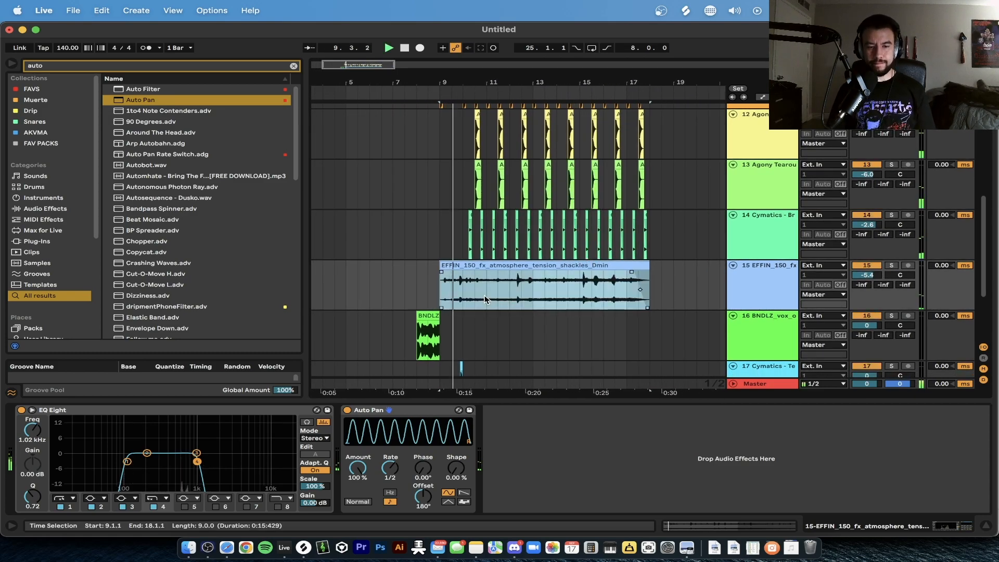
key("super+s")
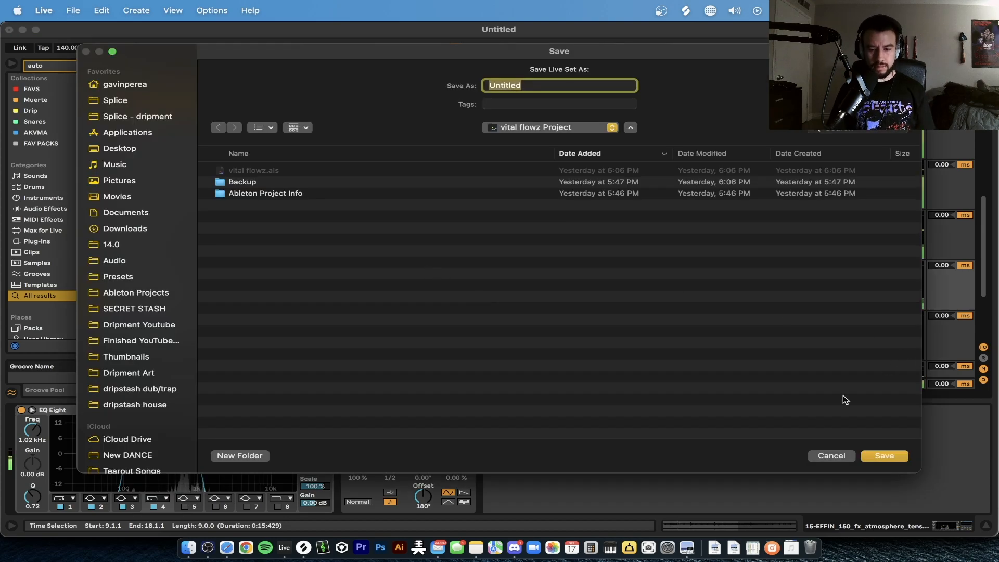
left_click(830, 455)
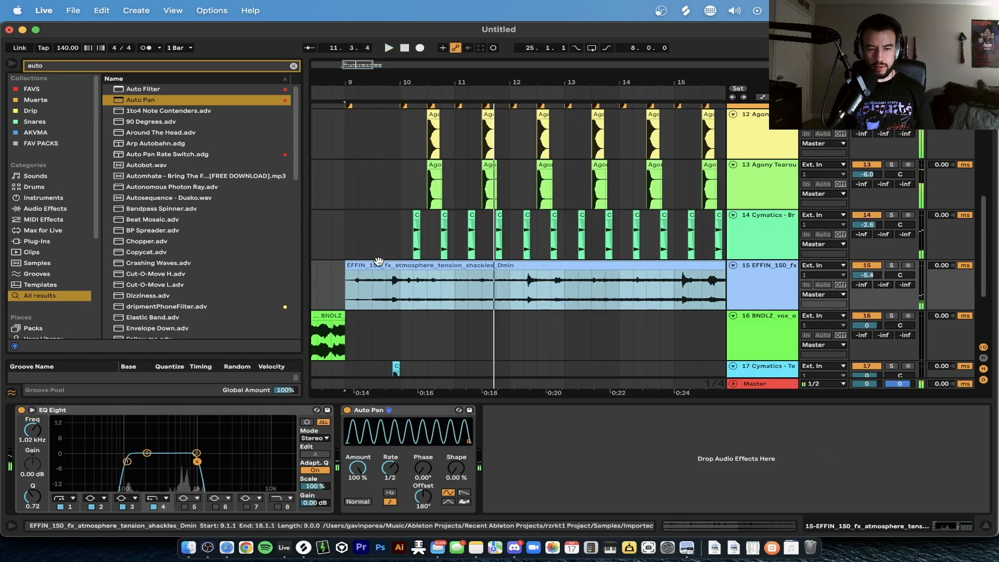
Cut the atmosphere clip's section from 9.3.1 to 10.1.1 out and play the drop from 9.1.1 to check the gap.
scroll(371, 293, "up", 3)
left_click(402, 293)
key("super+e")
key("Delete")
left_click(344, 266)
key("space")
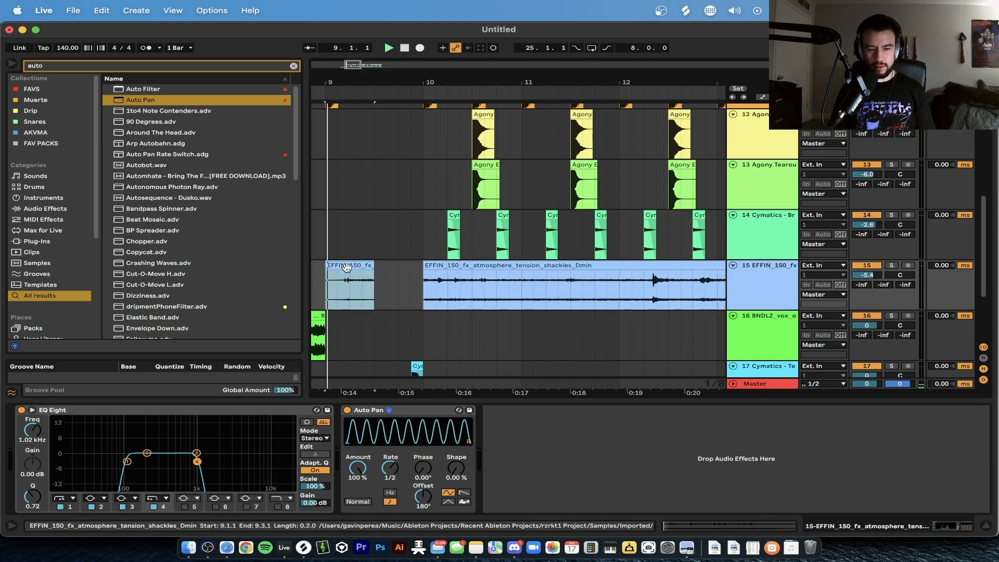
scroll(344, 268, "down", 3)
scroll(346, 271, "left", 1)
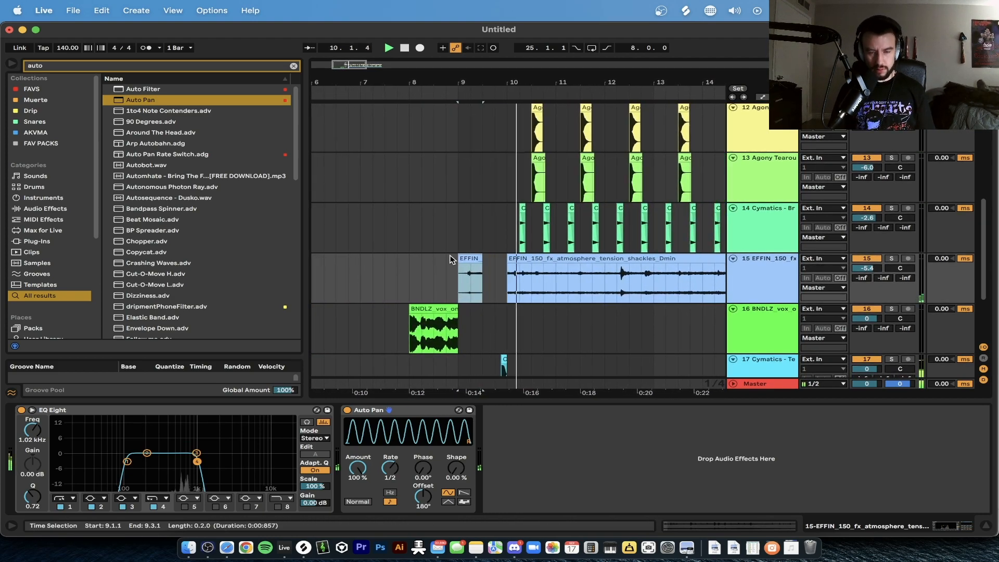
scroll(509, 259, "down", 2)
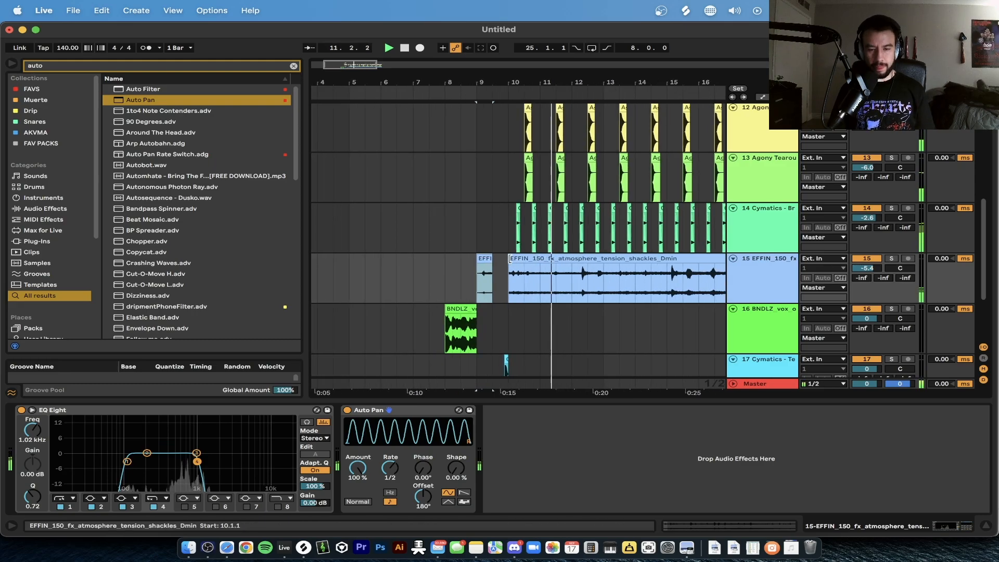
scroll(518, 262, "down", 2)
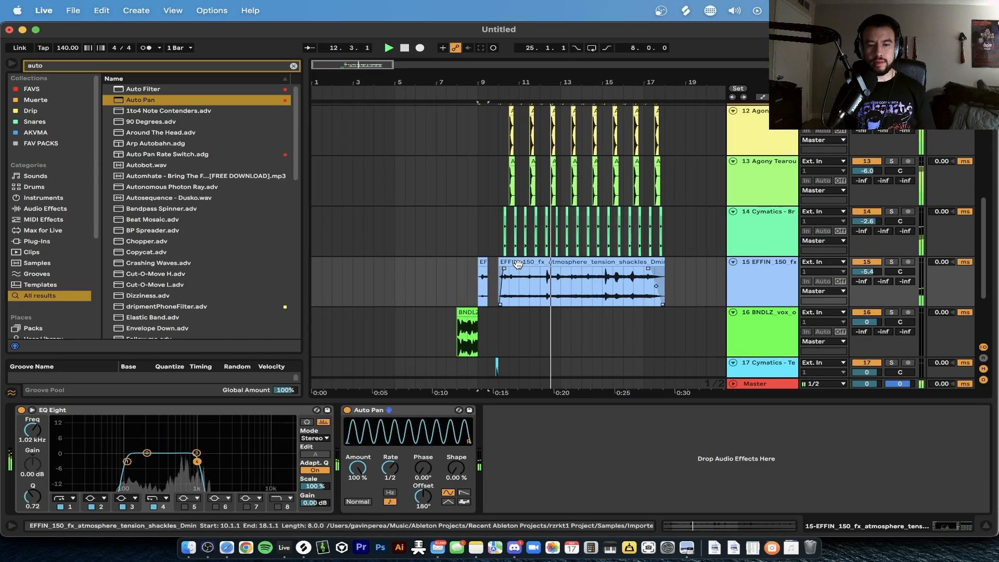
scroll(517, 264, "right", 2)
scroll(518, 263, "down", 1)
scroll(518, 263, "down", 2)
Save the Live Set as "tearout for beginners bass rack" in Recent Ableton Projects, and run Collect All and Save on it.
key("super+s")
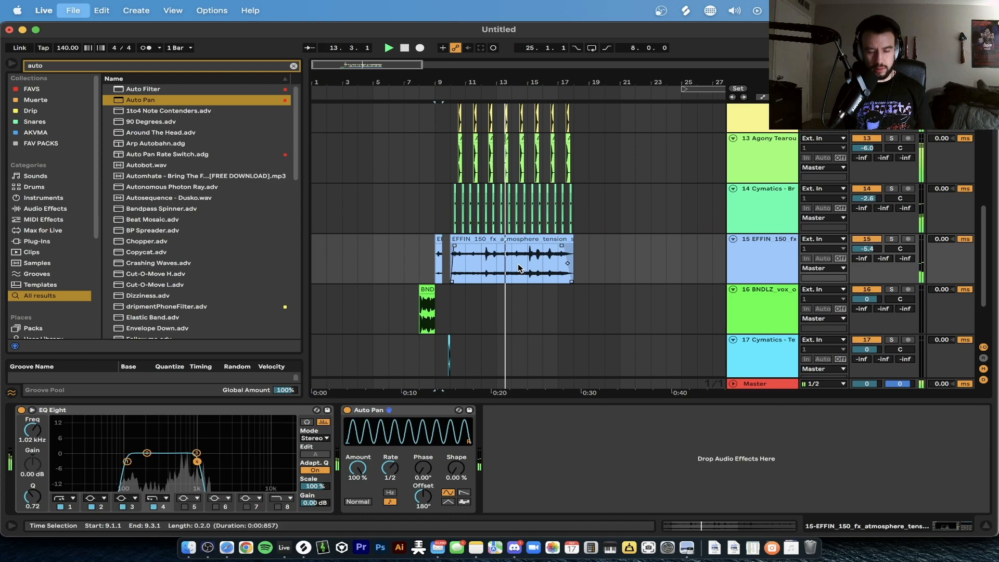
left_click(555, 128)
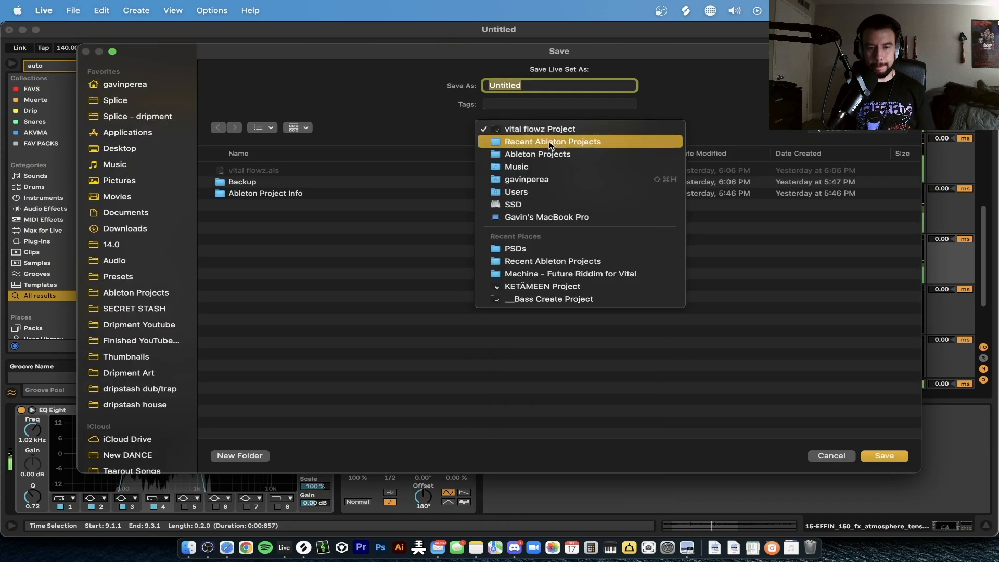
left_click(537, 141)
type("tearout for beginners bass rack")
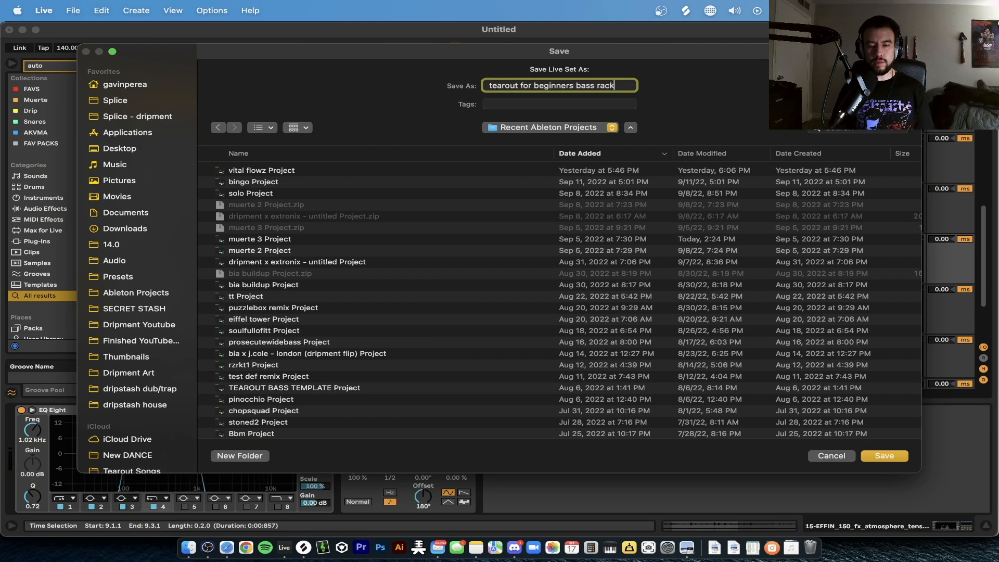
key("Return")
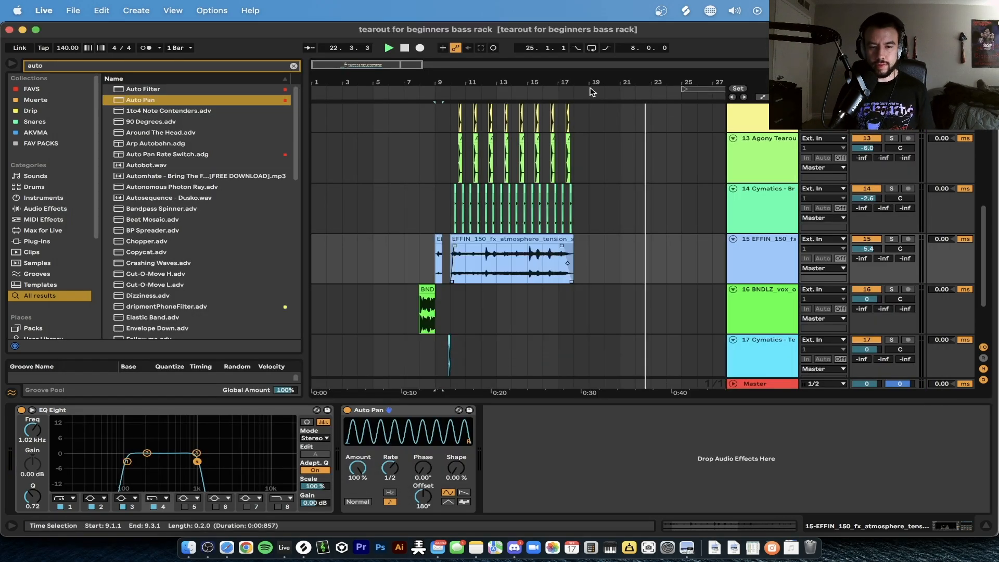
left_click(72, 11)
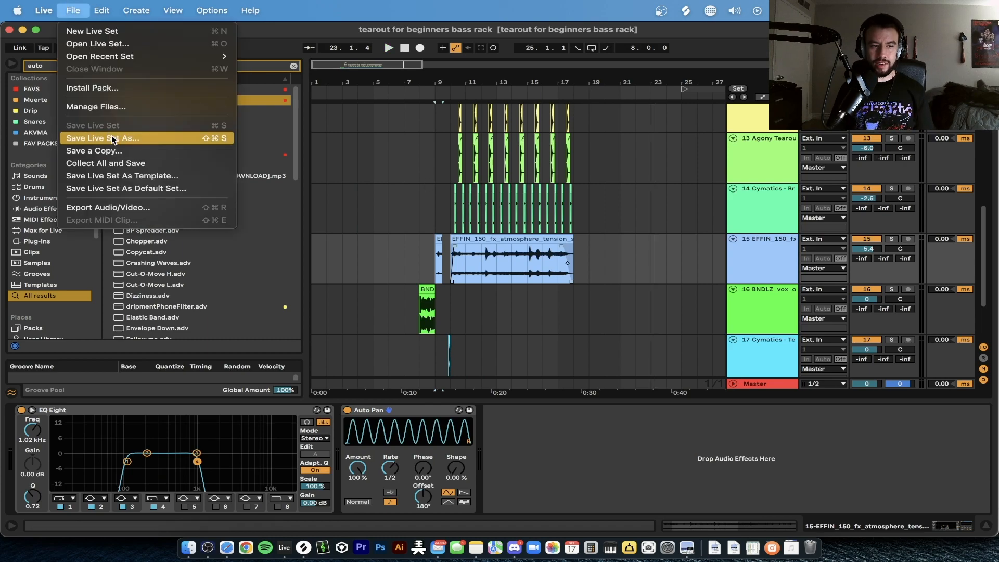
left_click(124, 164)
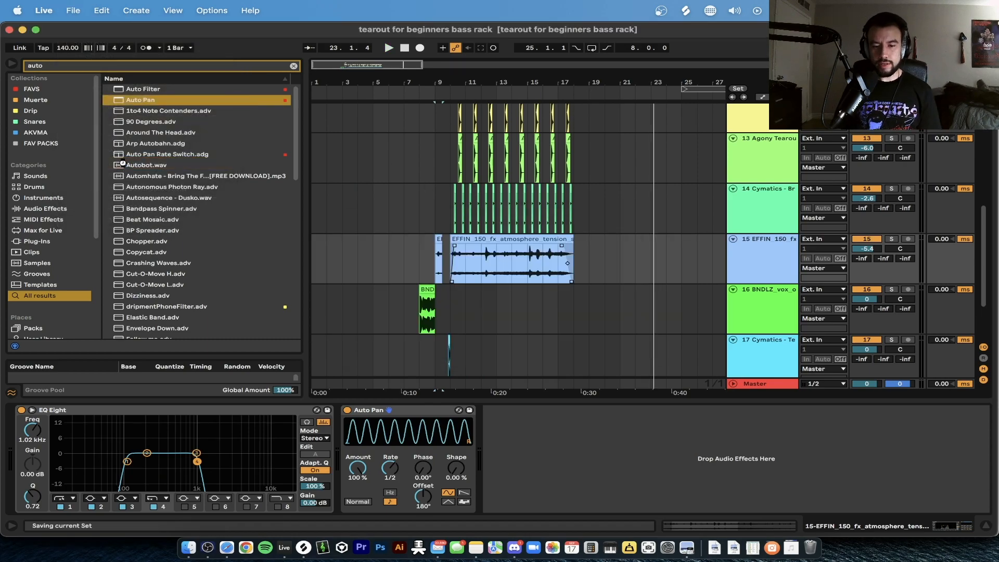